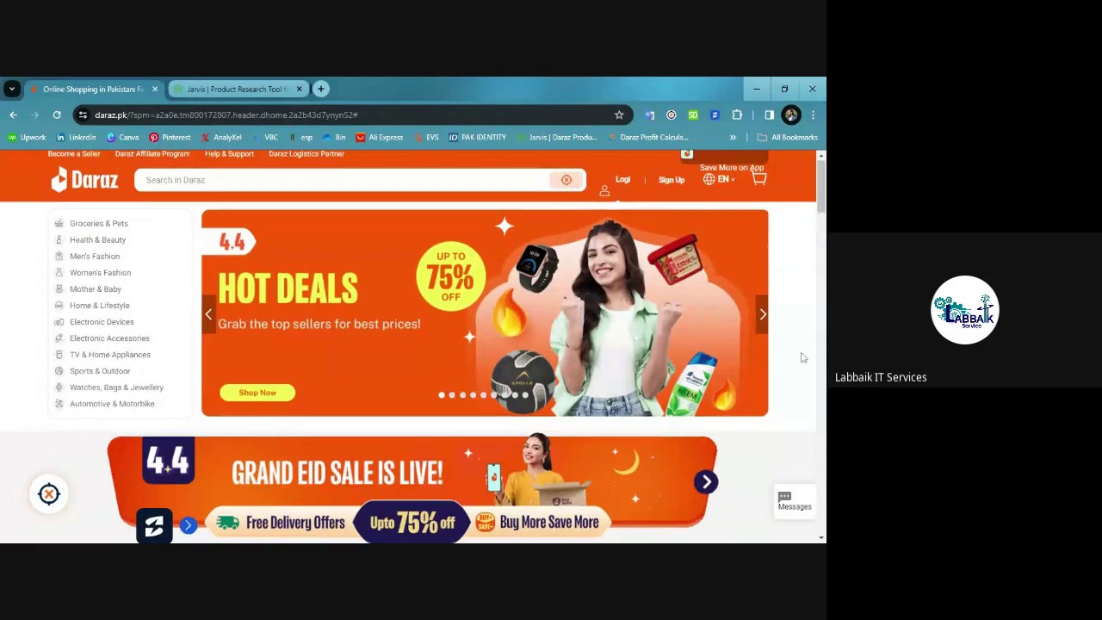
Scroll the Daraz homepage past the banners, Flash Sale and Categories to the Just For You products.
scroll(802, 357, "down", 2)
scroll(802, 357, "down", 2)
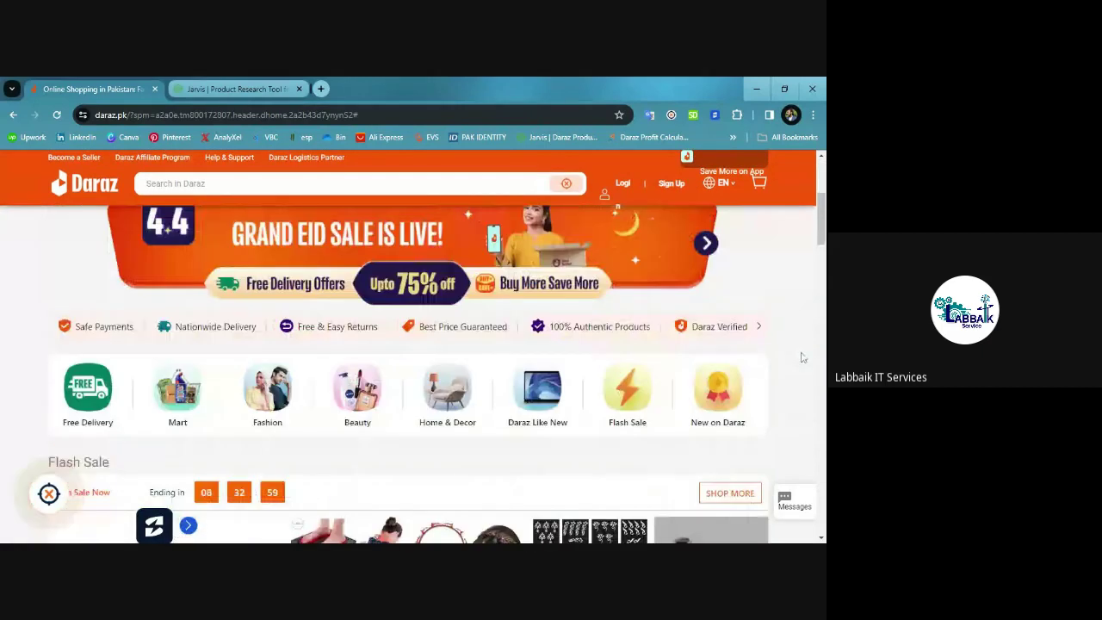
scroll(802, 357, "down", 1)
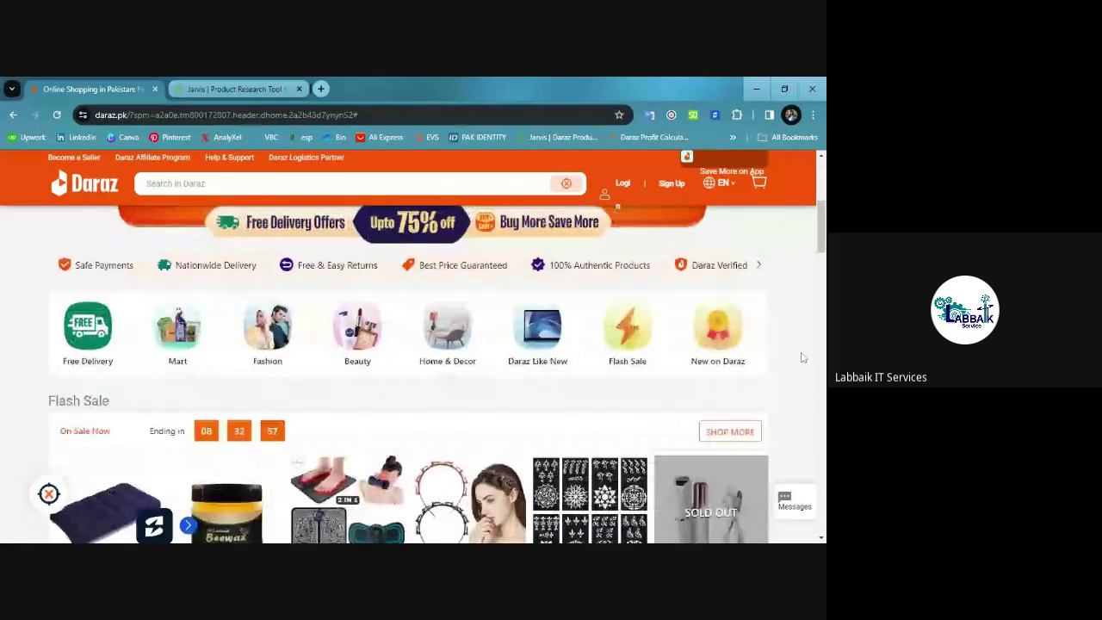
scroll(802, 357, "down", 2)
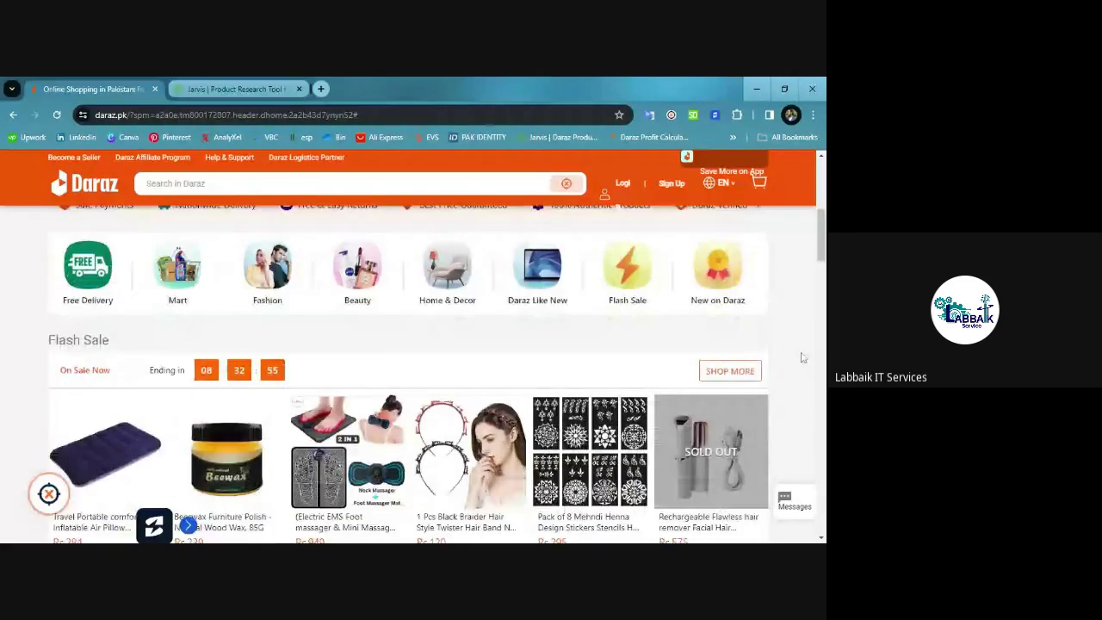
scroll(802, 358, "down", 2)
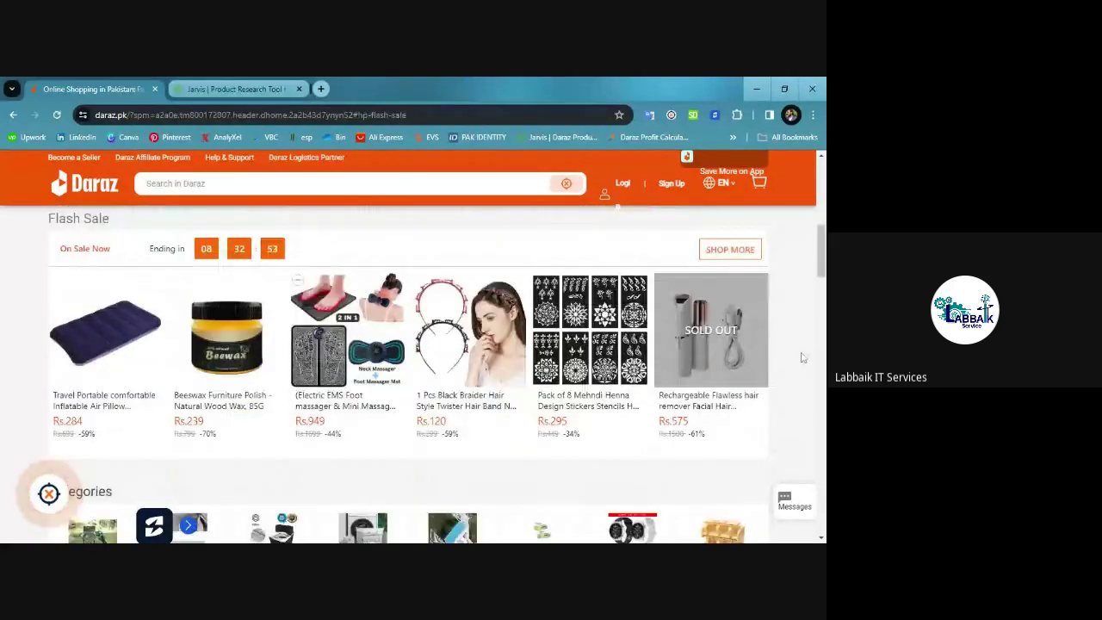
scroll(802, 357, "down", 3)
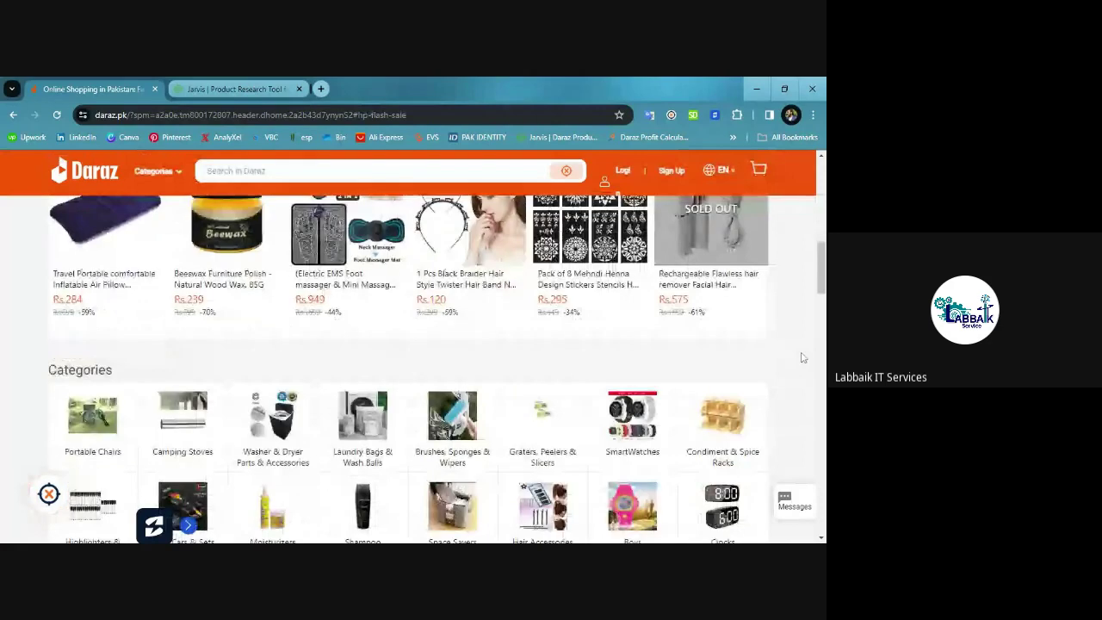
scroll(802, 357, "down", 2)
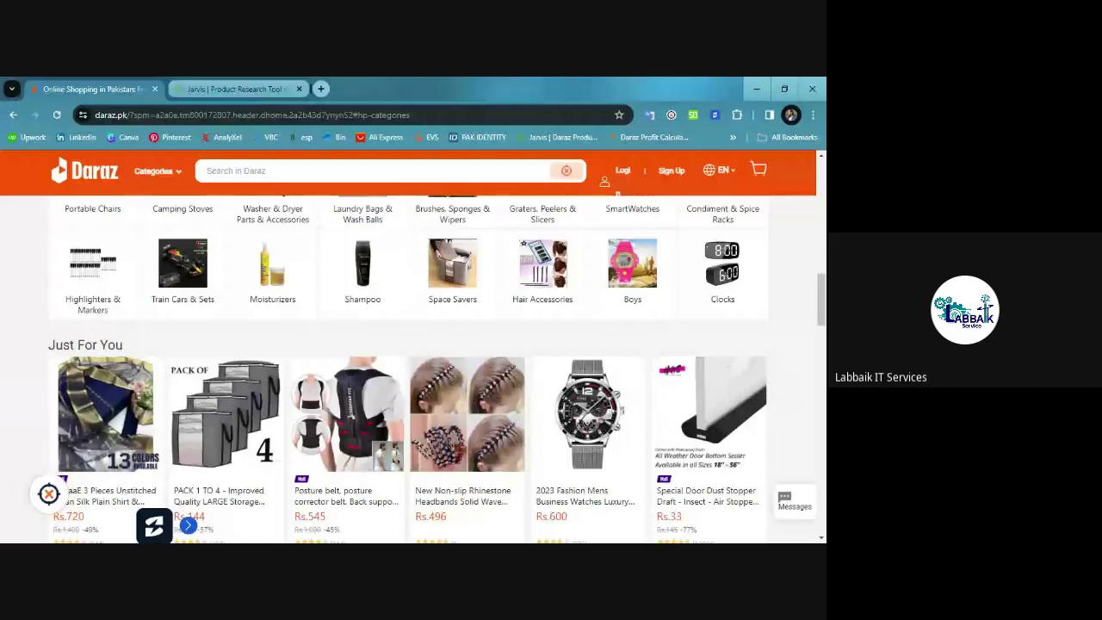
scroll(800, 357, "down", 1)
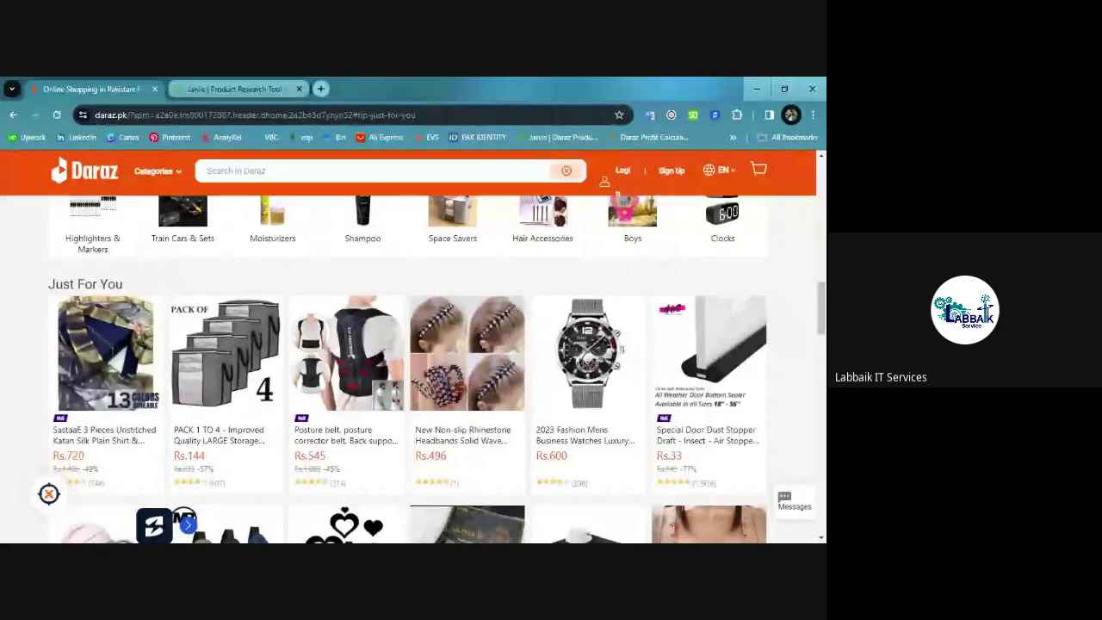
Scroll through the current listings, then return to the Daraz home page.
scroll(800, 356, "down", 1)
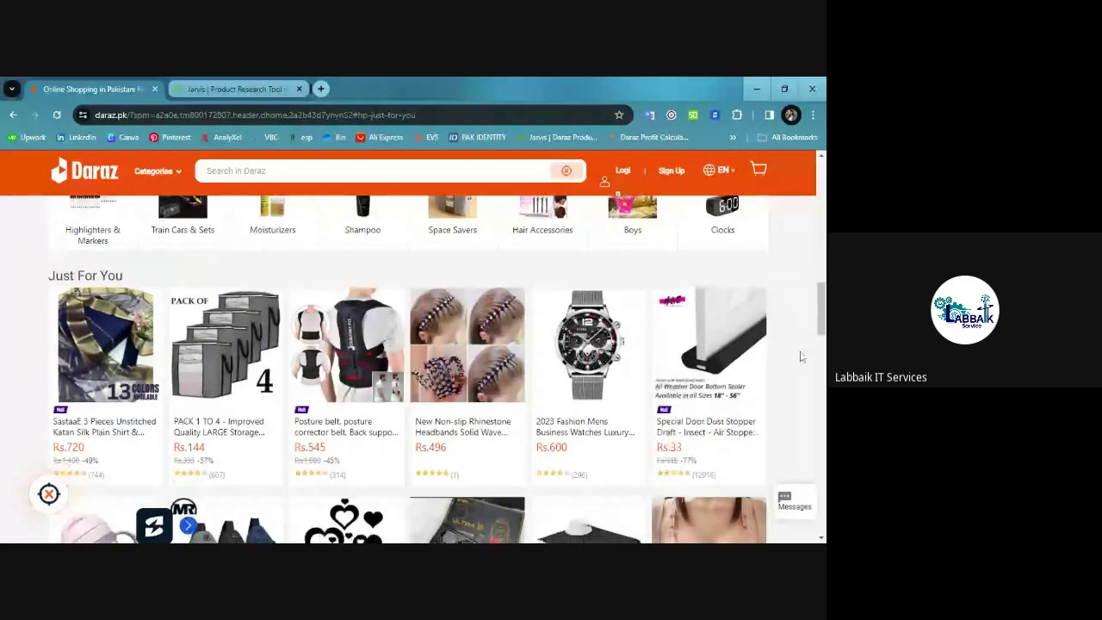
scroll(801, 356, "down", 5)
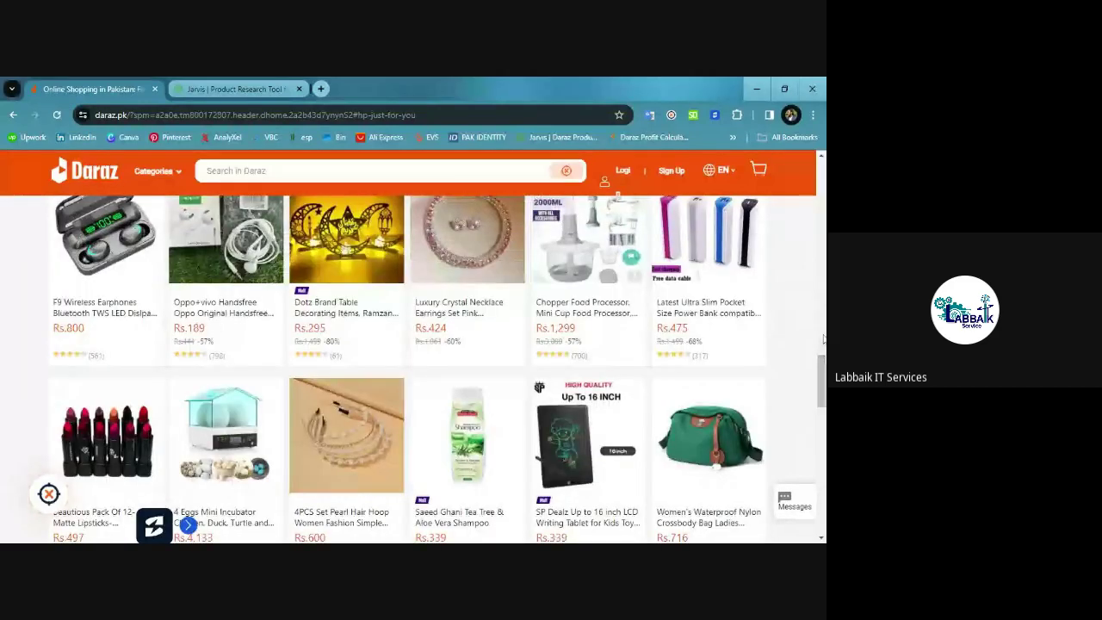
scroll(823, 338, "down", 1)
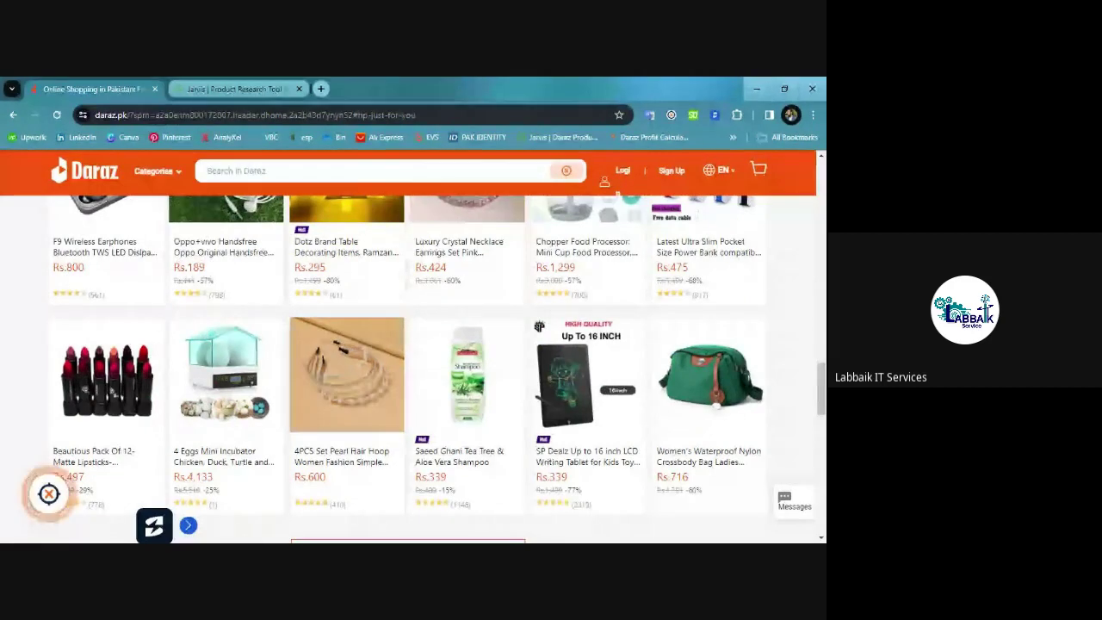
left_click(86, 170)
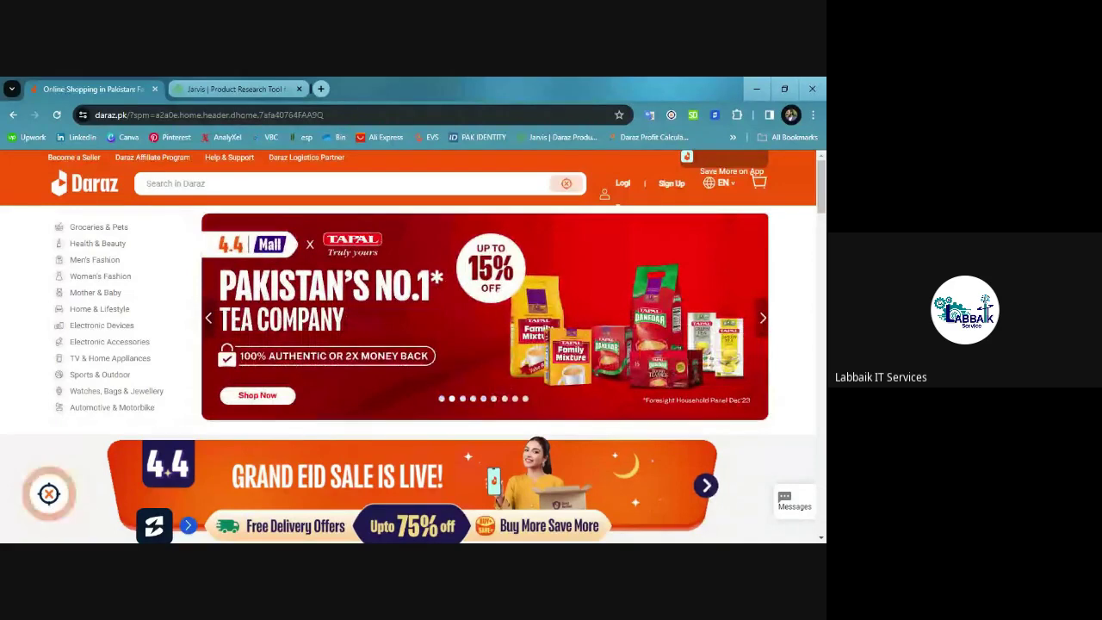
Scroll the reloaded home page down to the plastic ice cube tray listed at Rs.319.
scroll(670, 484, "down", 2)
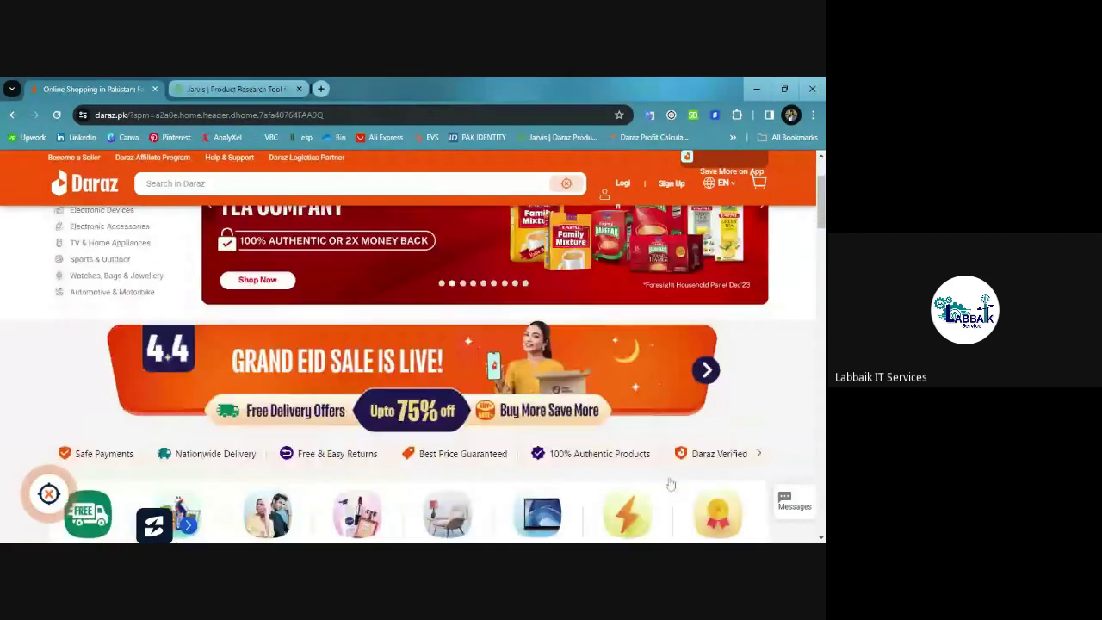
scroll(671, 485, "down", 10)
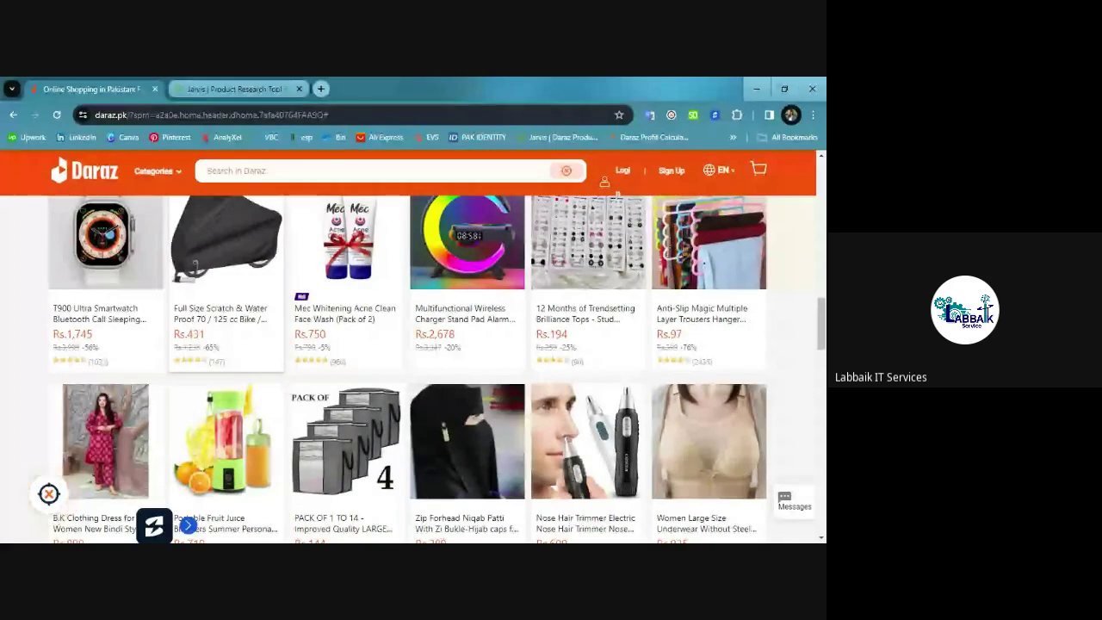
scroll(280, 343, "down", 2)
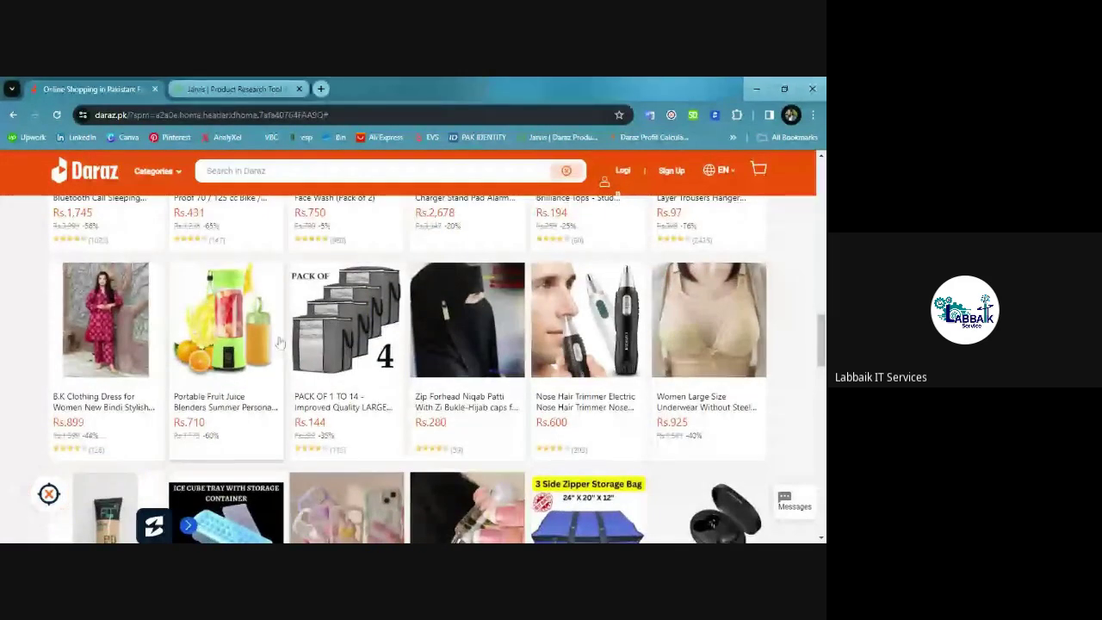
scroll(280, 343, "down", 3)
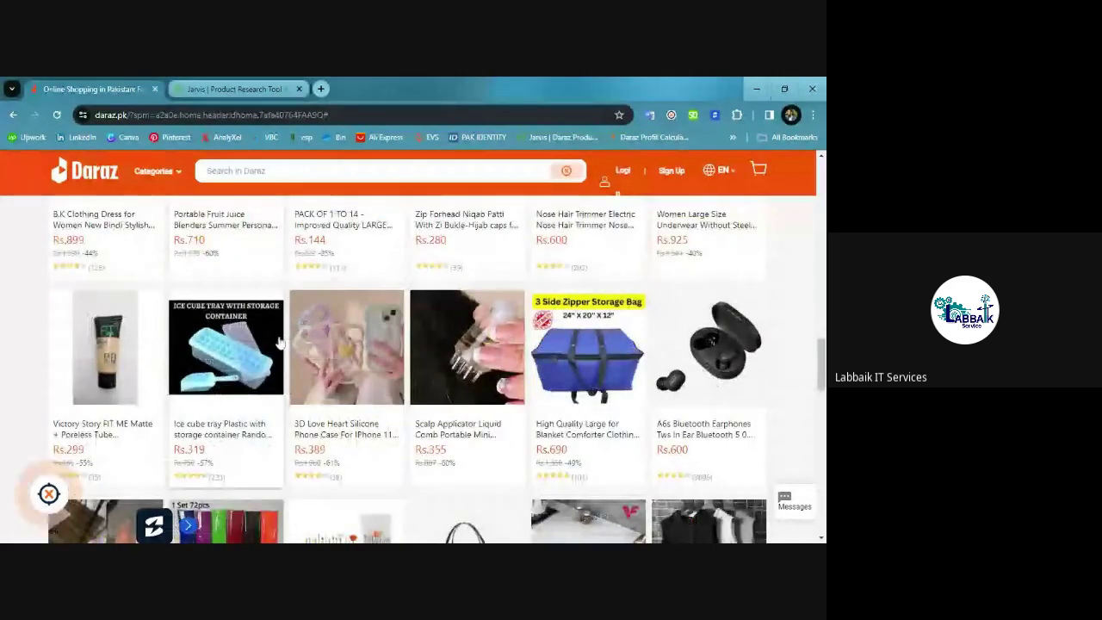
Open the Rs.319 ice cube tray product page and browse its details and reviews.
left_click(234, 365)
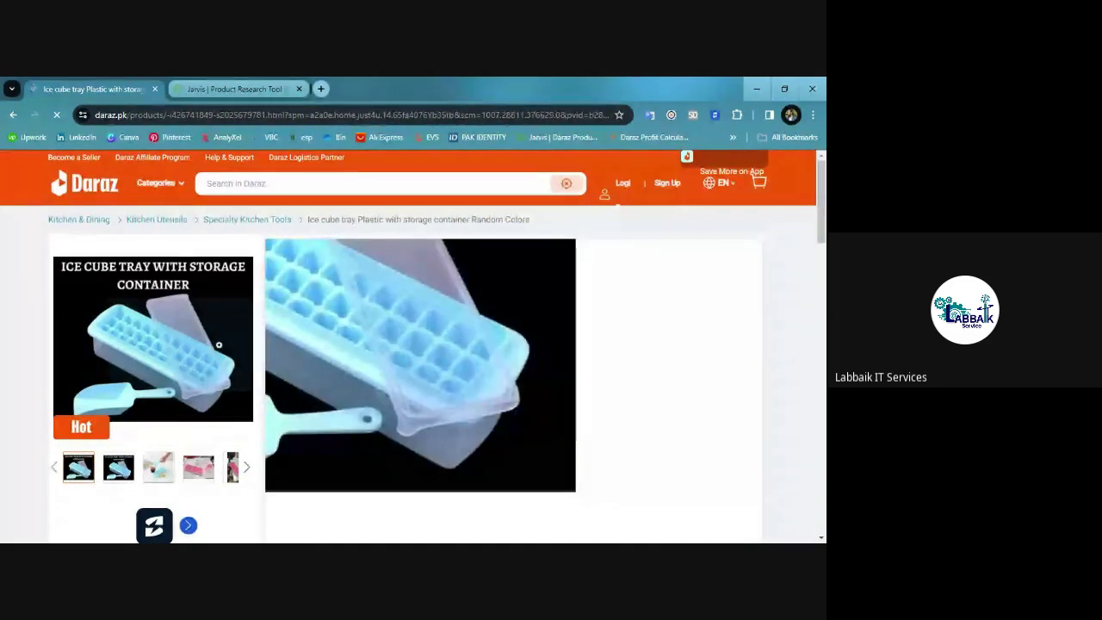
scroll(219, 353, "down", 3)
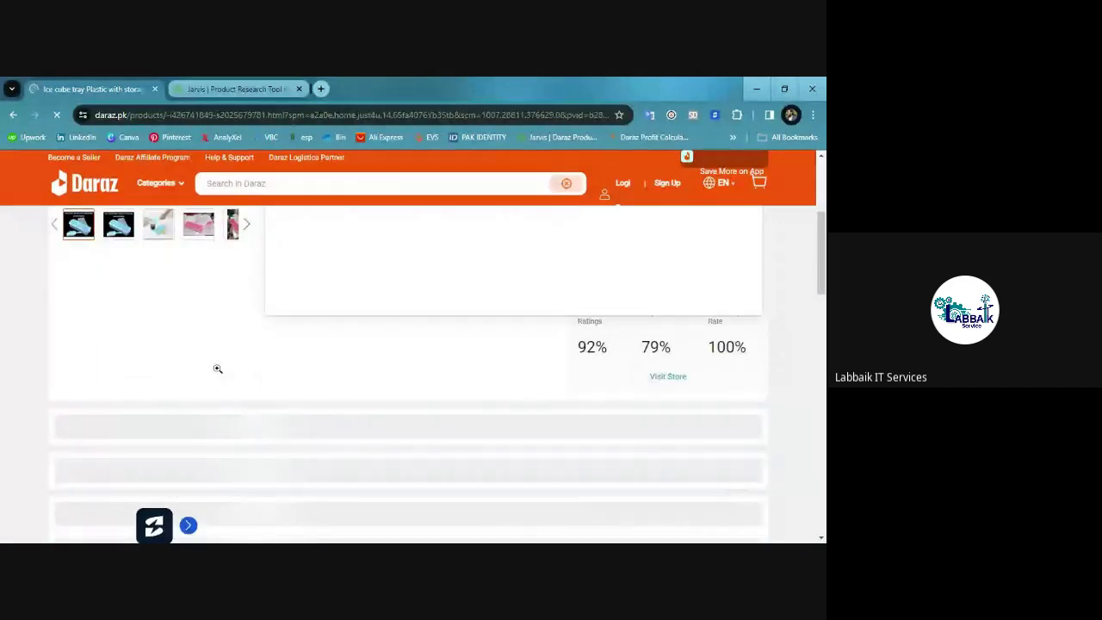
scroll(218, 369, "down", 3)
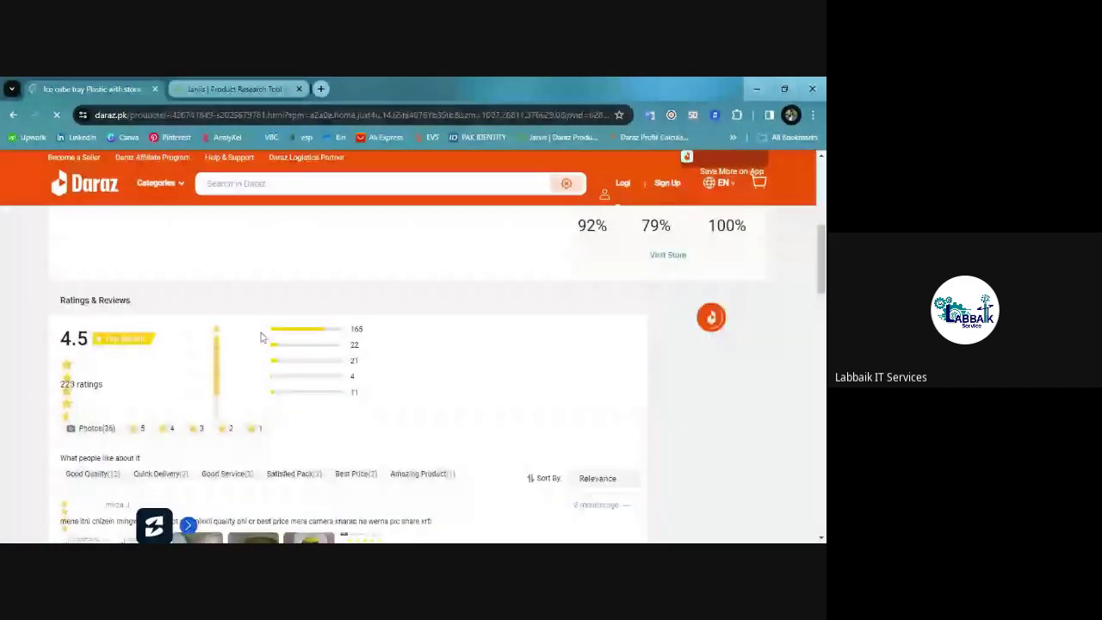
scroll(263, 335, "up", 2)
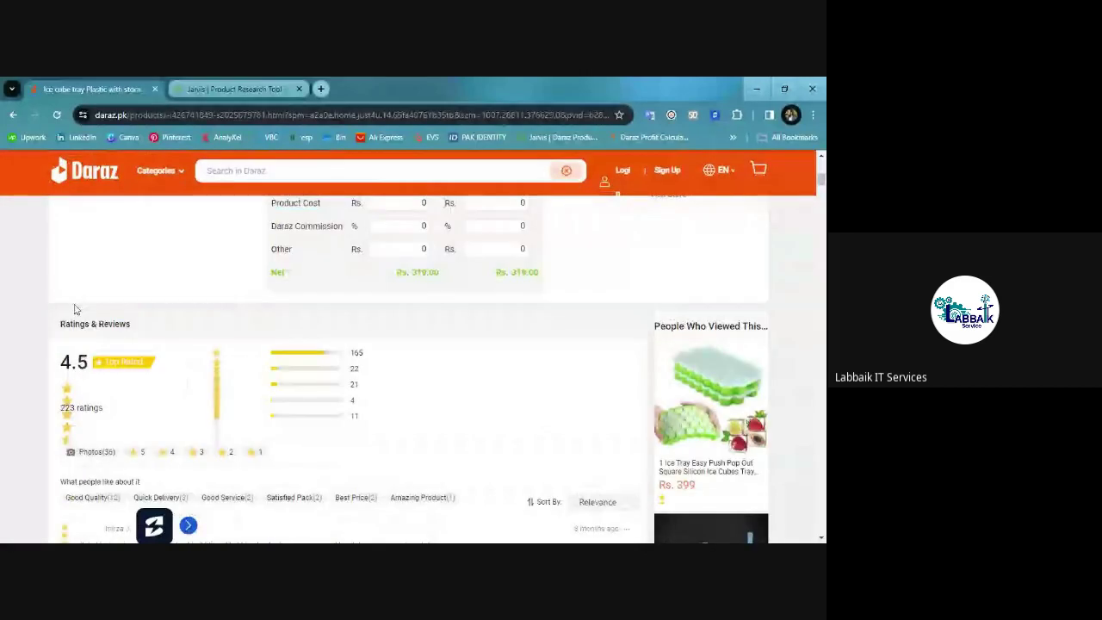
scroll(80, 312, "down", 1)
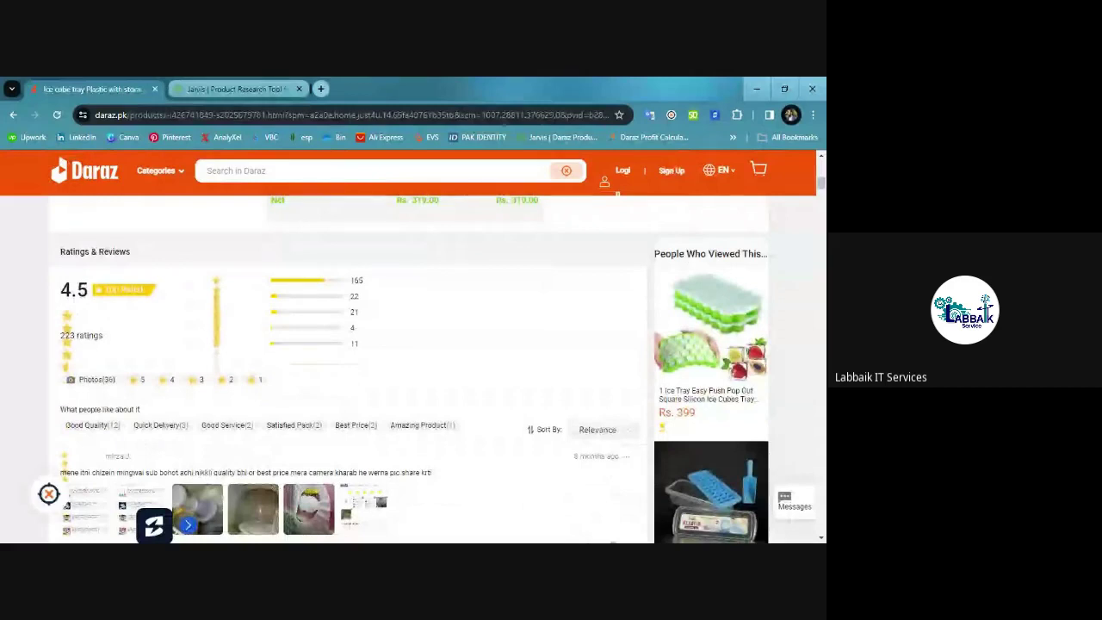
scroll(297, 297, "down", 2)
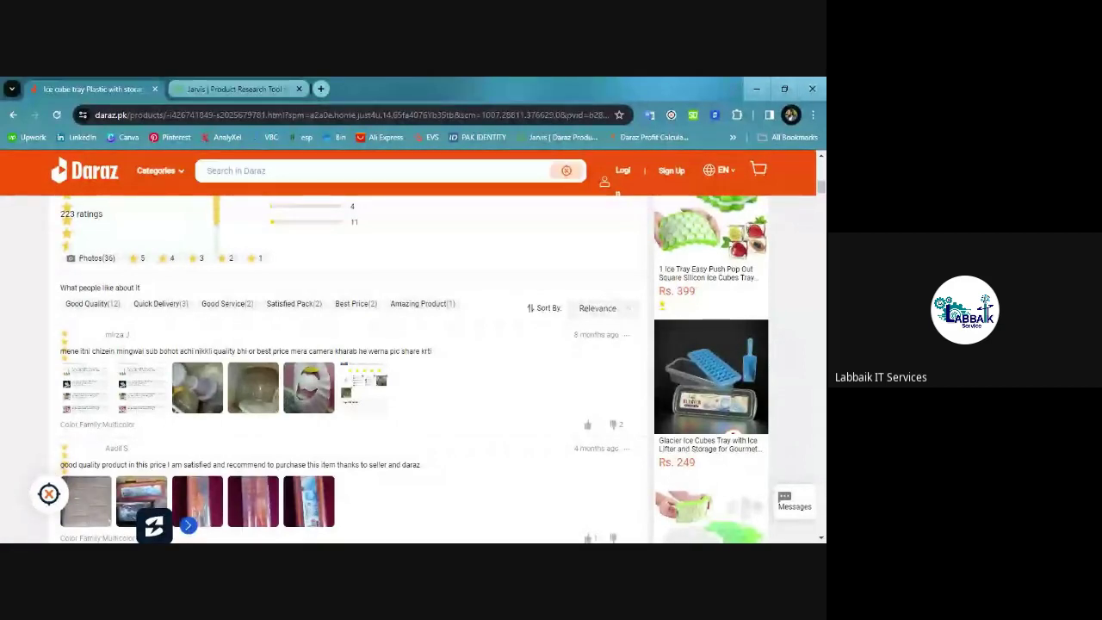
scroll(413, 344, "up", 15)
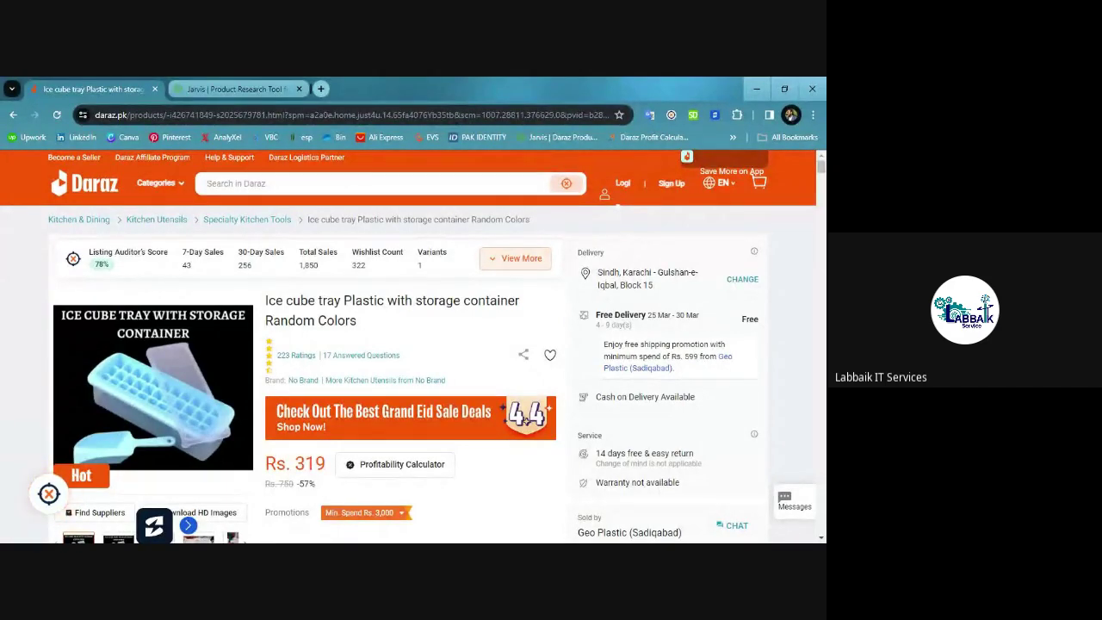
mouse_move(243, 323)
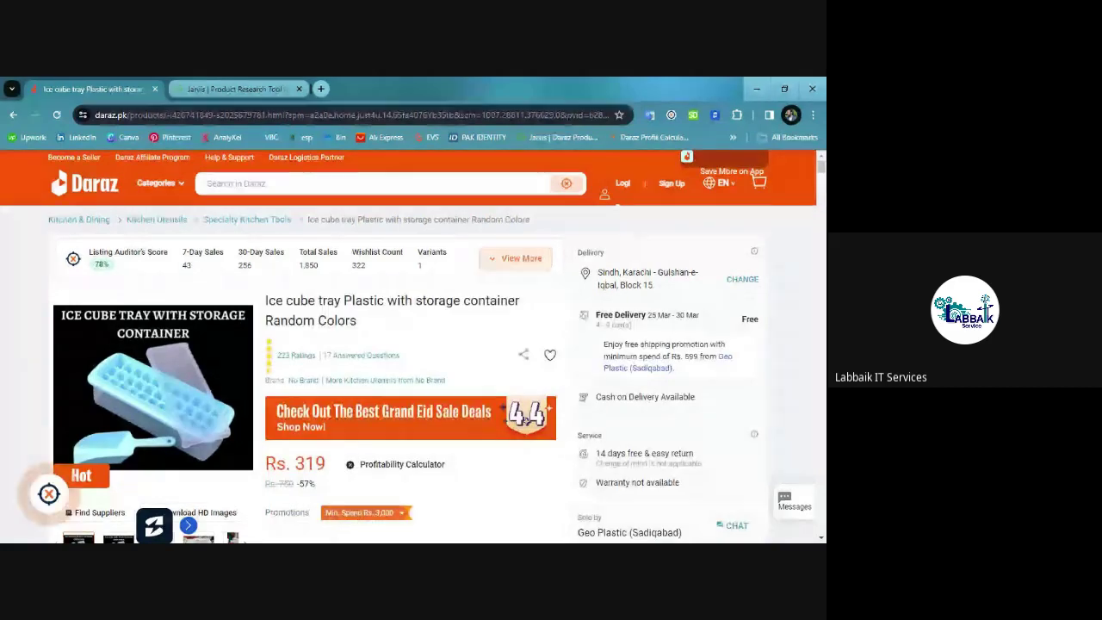
scroll(423, 272, "down", 10)
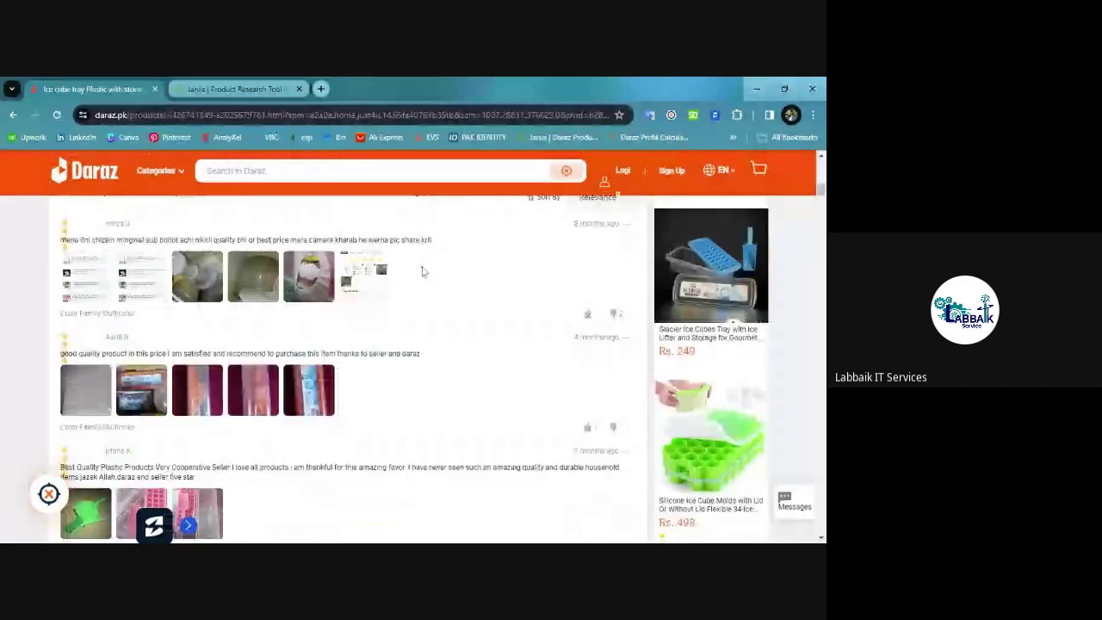
scroll(423, 273, "up", 1)
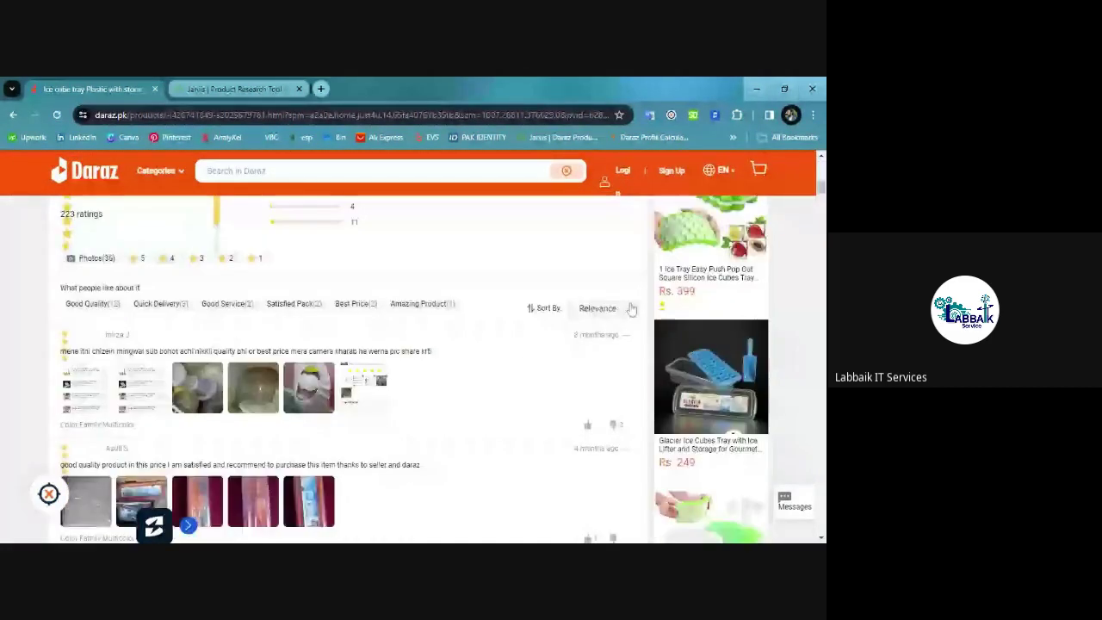
Sort the product reviews by Recent, then scroll back up to the product header.
left_click(624, 307)
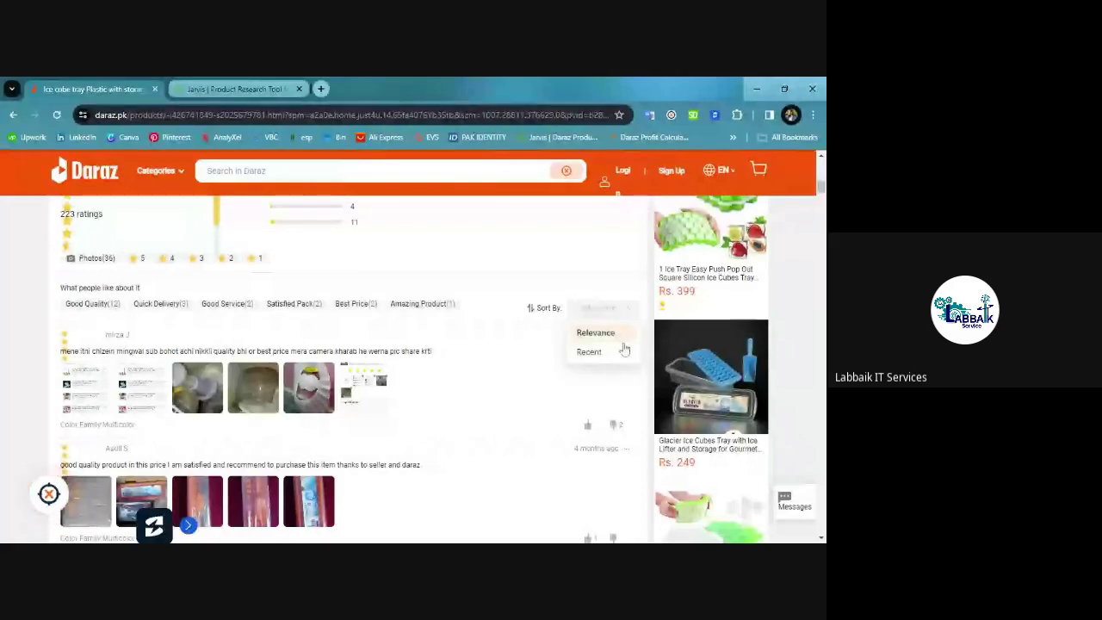
left_click(624, 349)
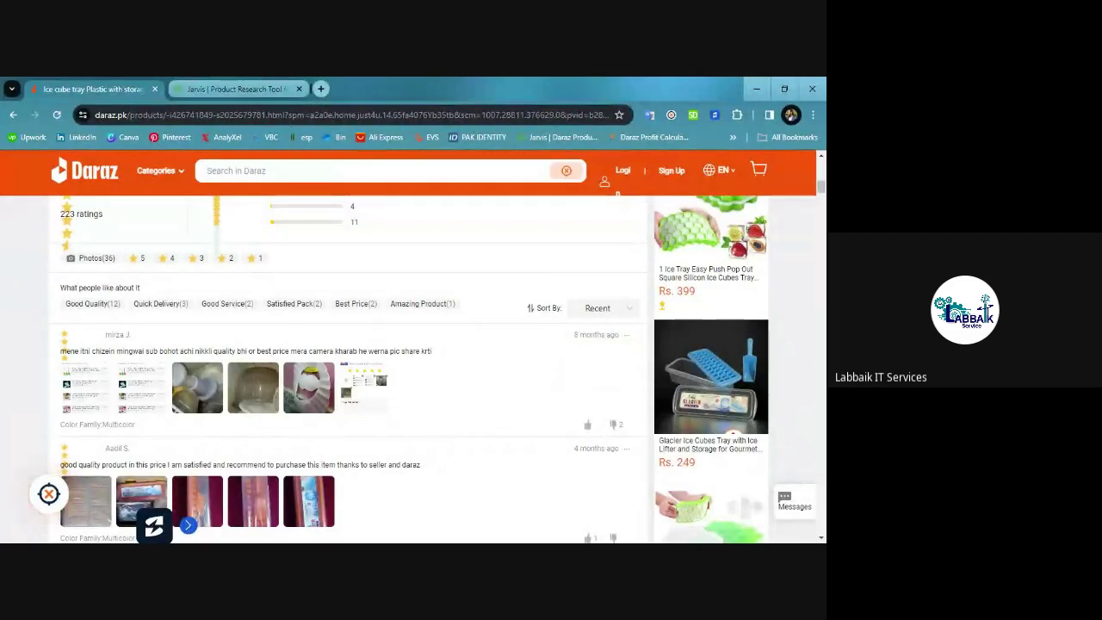
left_click(609, 312)
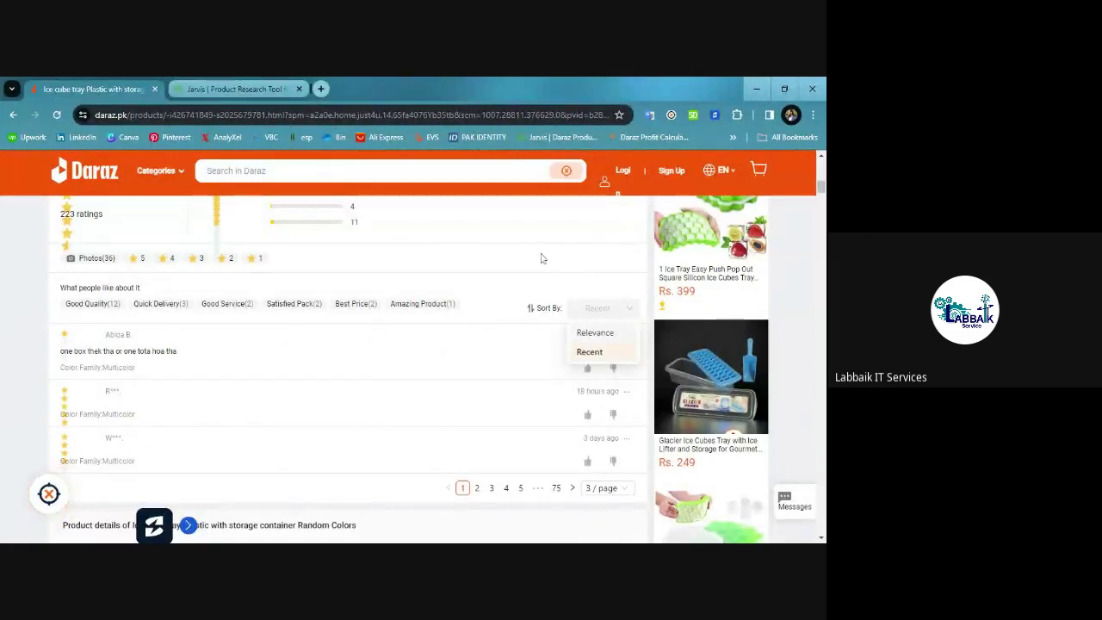
left_click(594, 308)
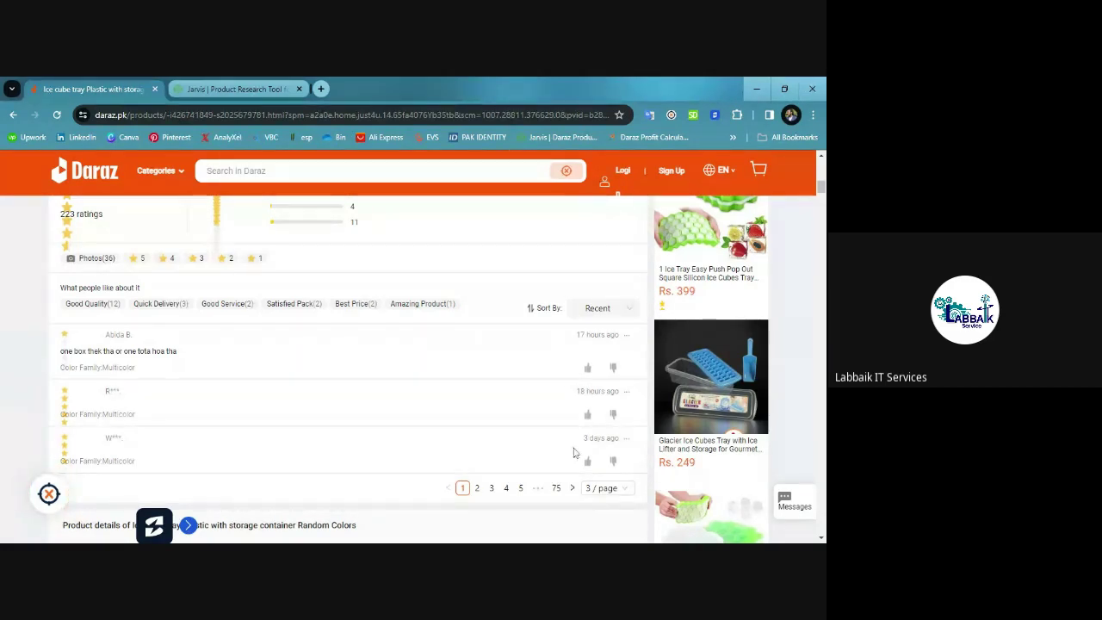
scroll(581, 433, "up", 10)
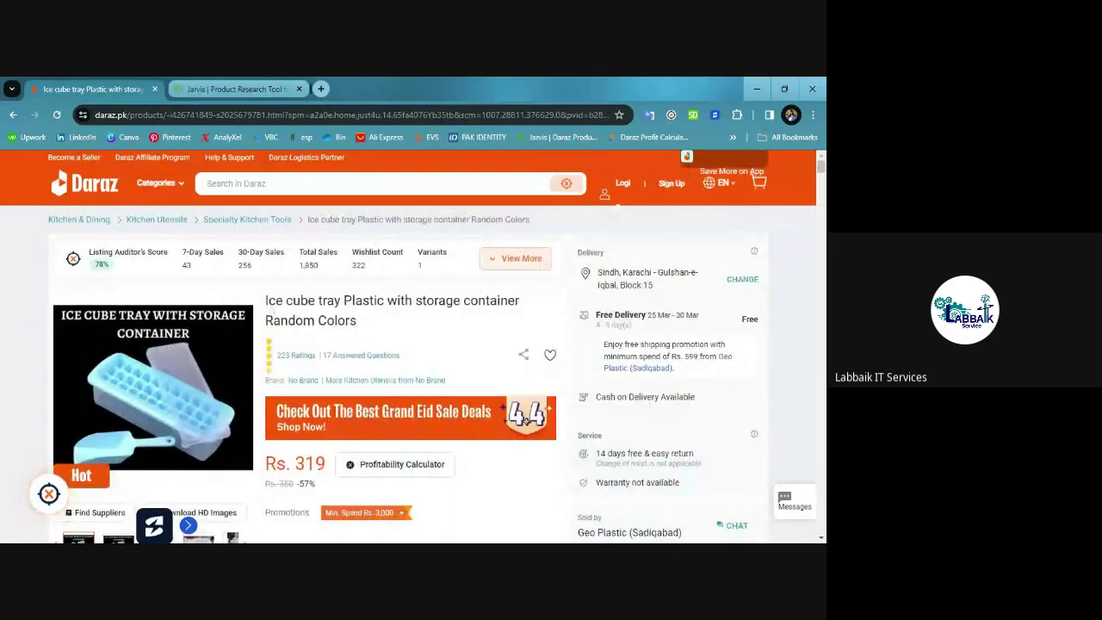
Search Daraz for 'Ice cube tray', copied from the product title, finding 9,700 items.
scroll(278, 313, "down", 10)
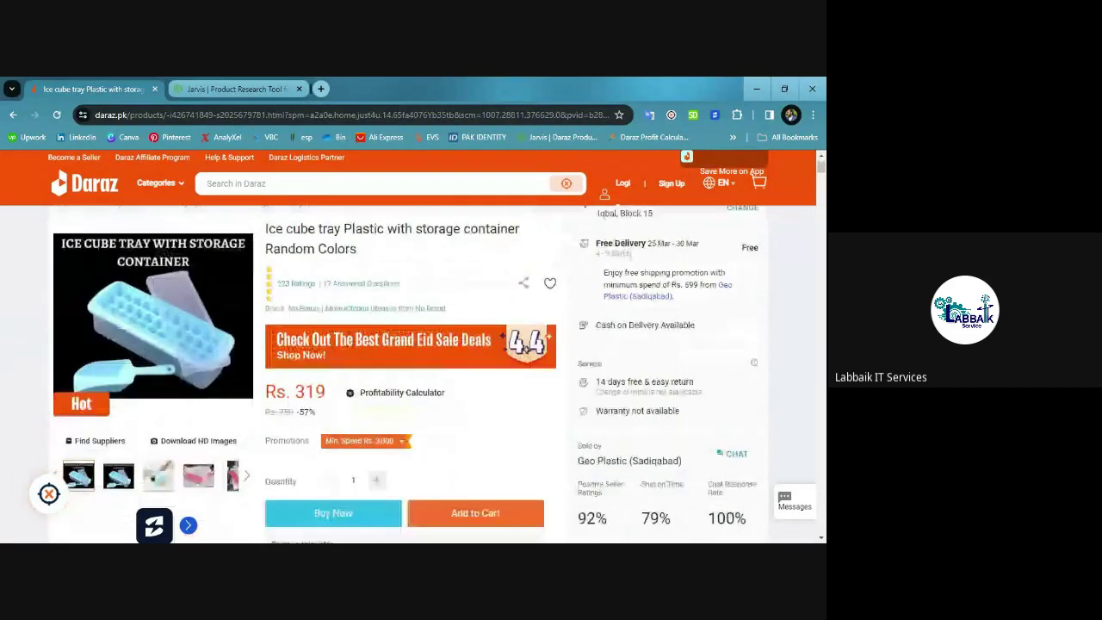
scroll(277, 313, "up", 10)
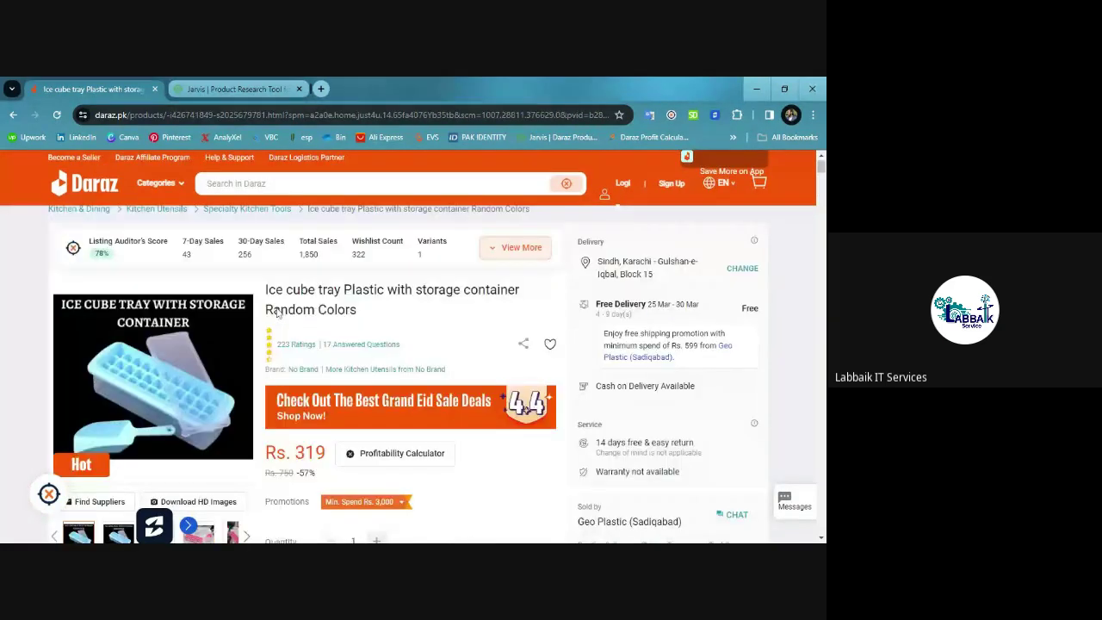
left_click_drag(344, 300, 265, 301)
key("ctrl+c")
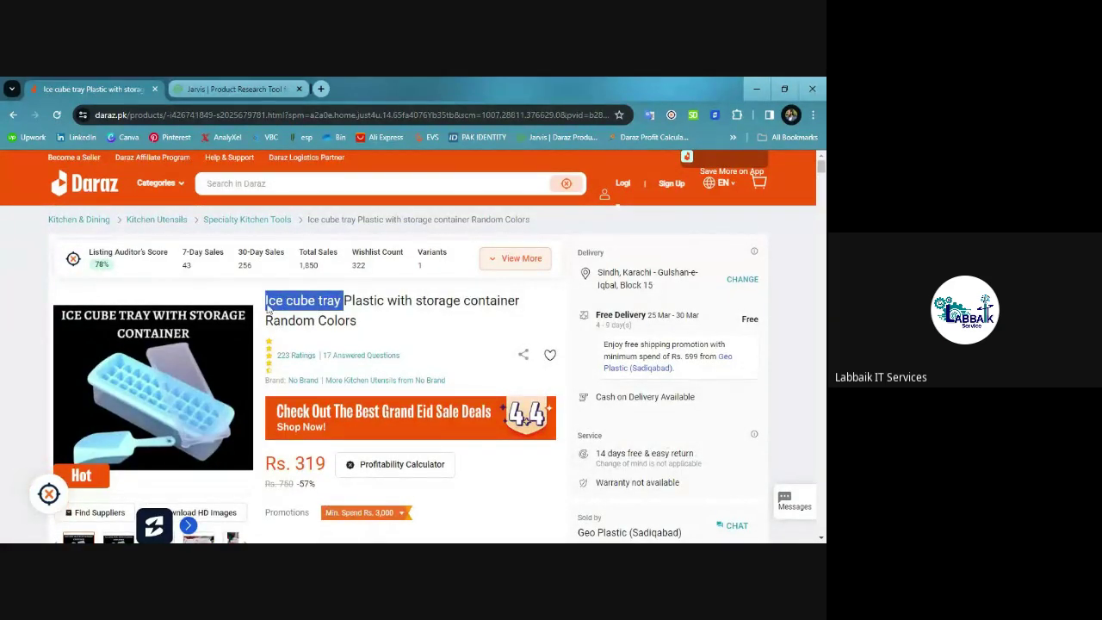
left_click(344, 183)
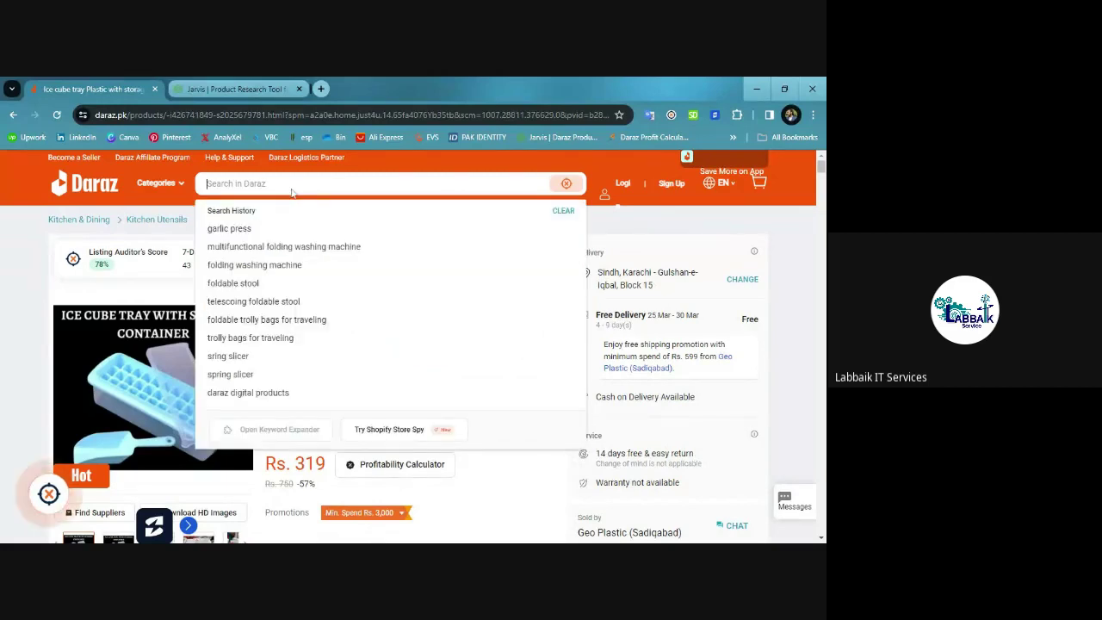
key("ctrl+v")
key("Return")
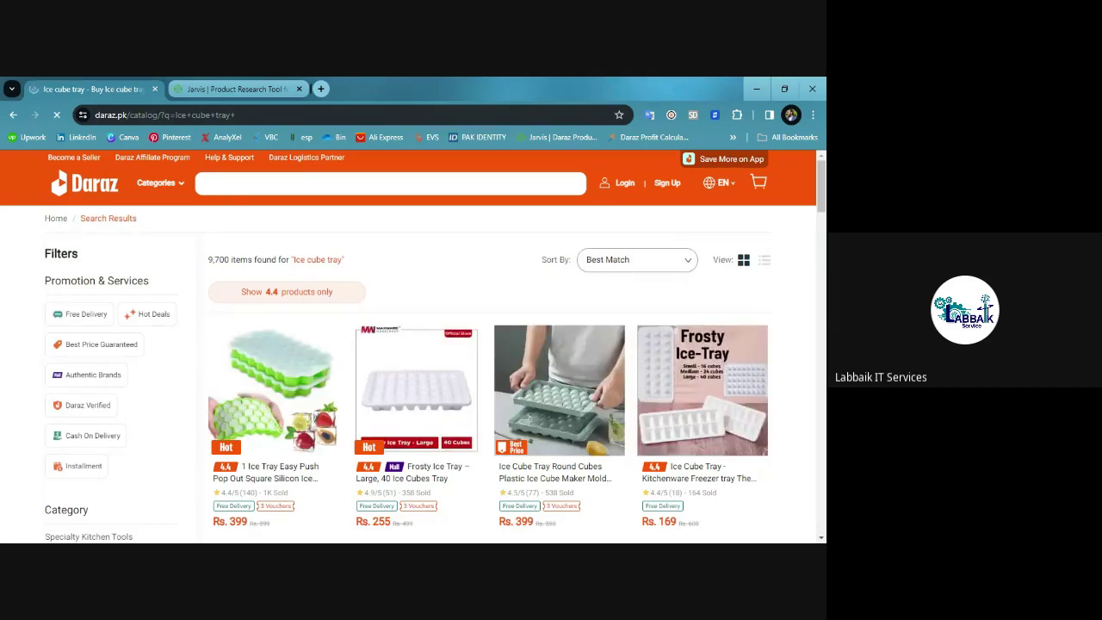
scroll(354, 247, "down", 1)
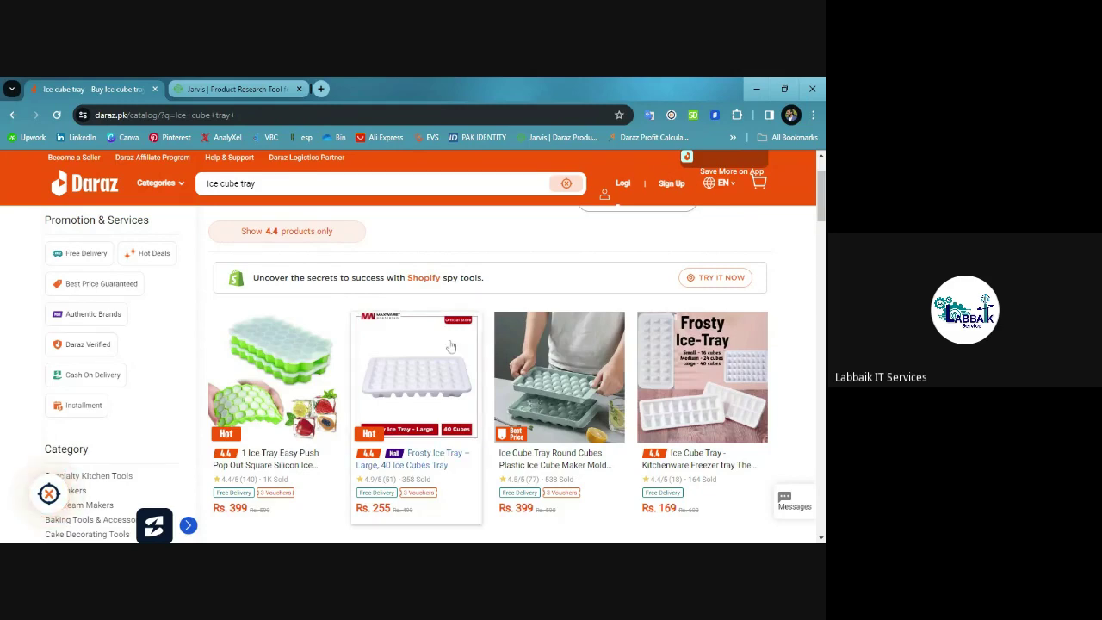
scroll(456, 345, "down", 1)
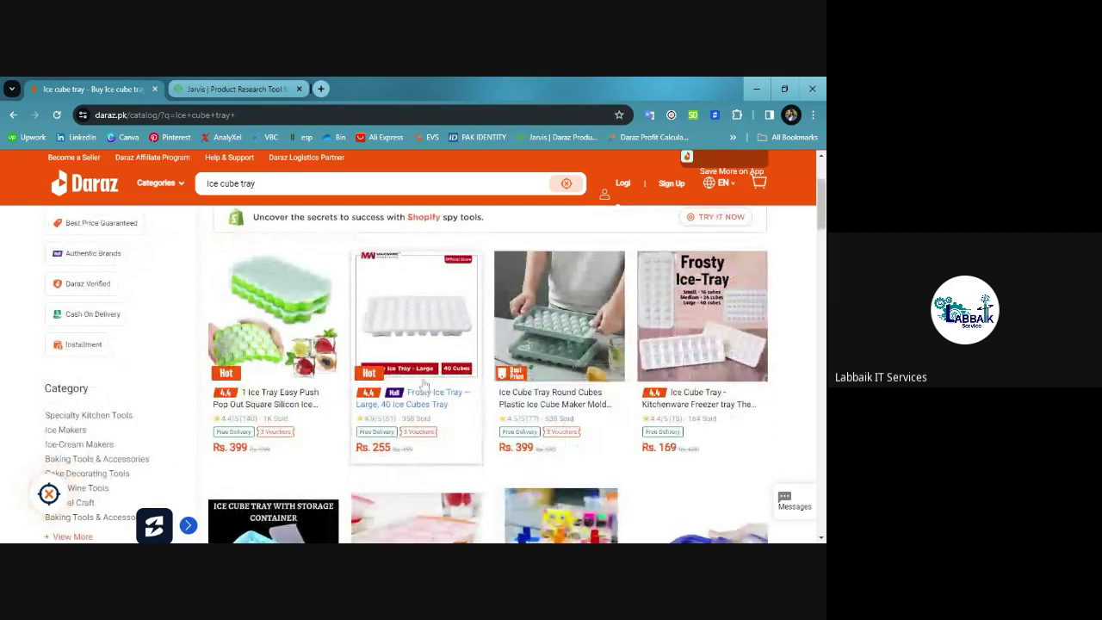
scroll(327, 393, "down", 1)
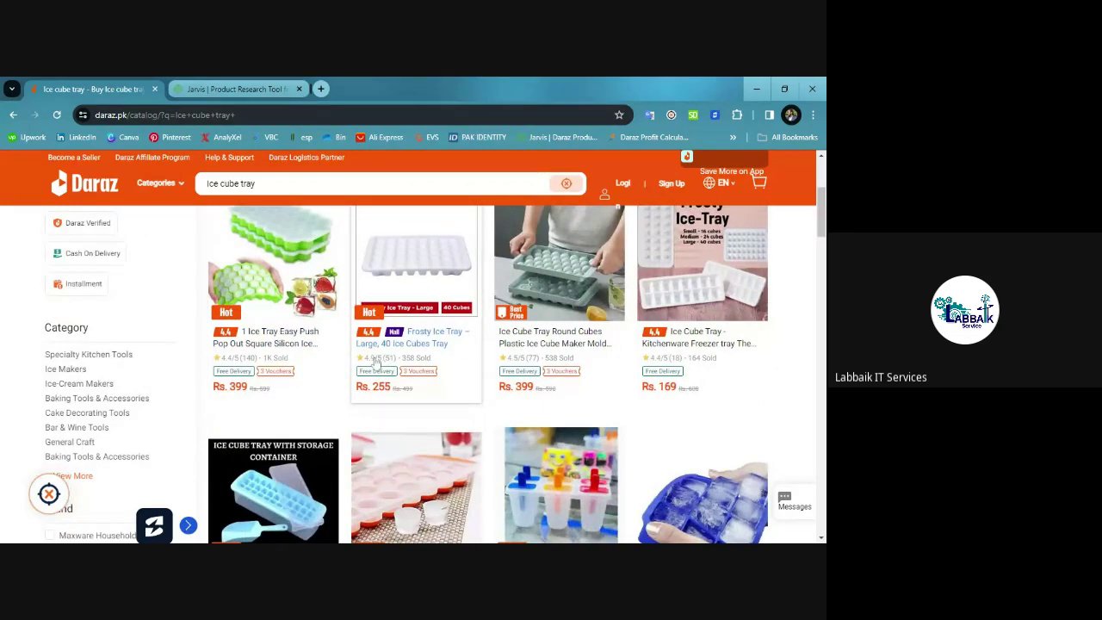
scroll(234, 437, "down", 2)
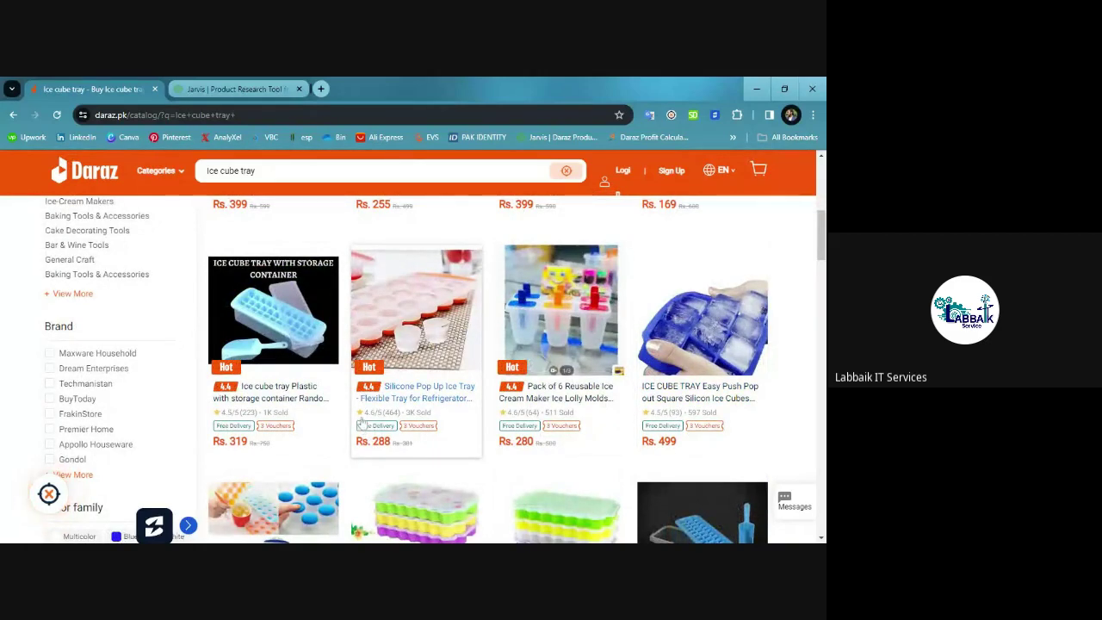
scroll(362, 428, "down", 4)
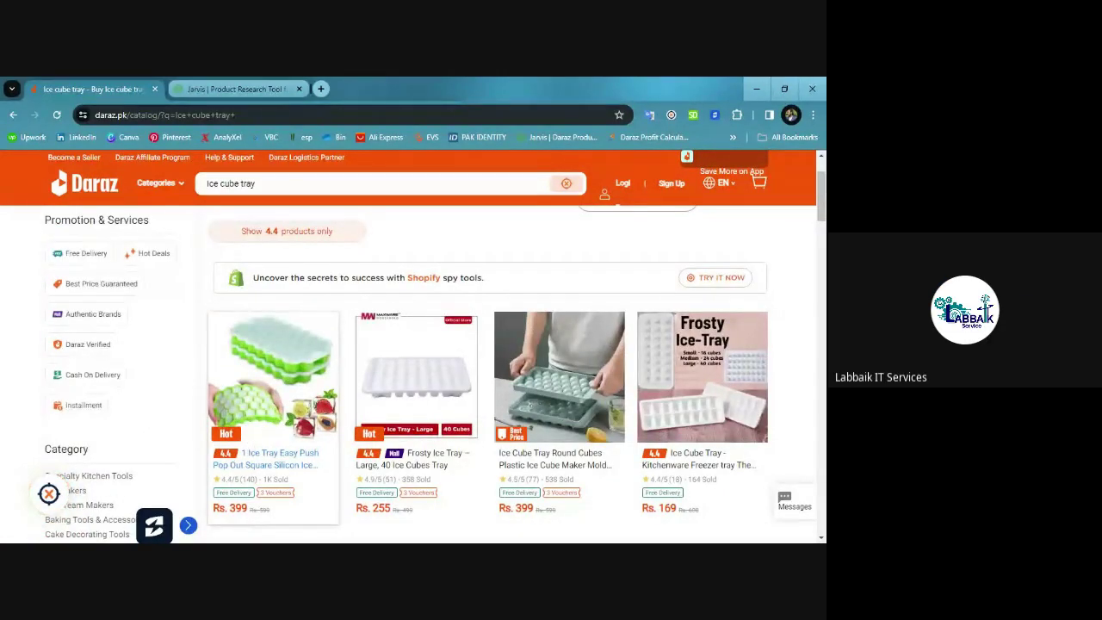
scroll(249, 447, "down", 1)
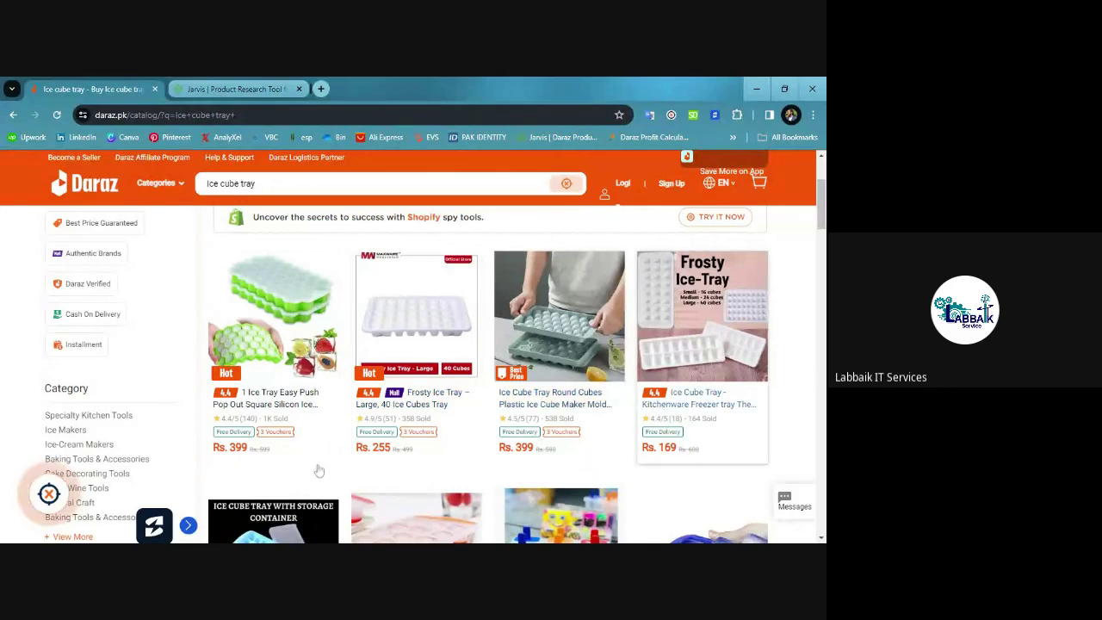
scroll(316, 469, "down", 2)
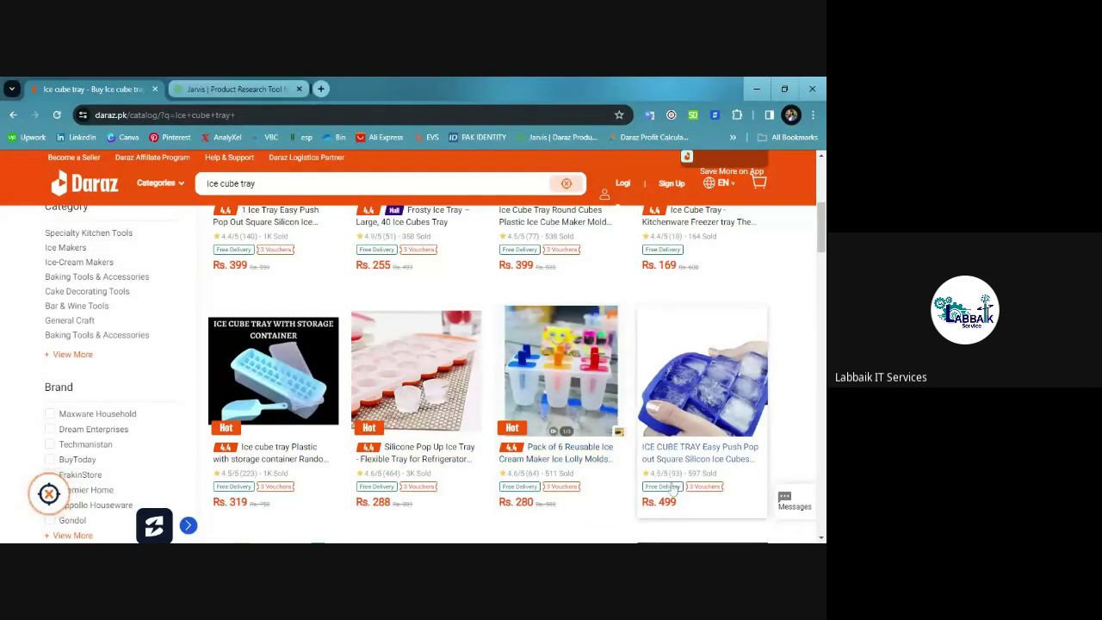
scroll(534, 484, "down", 3)
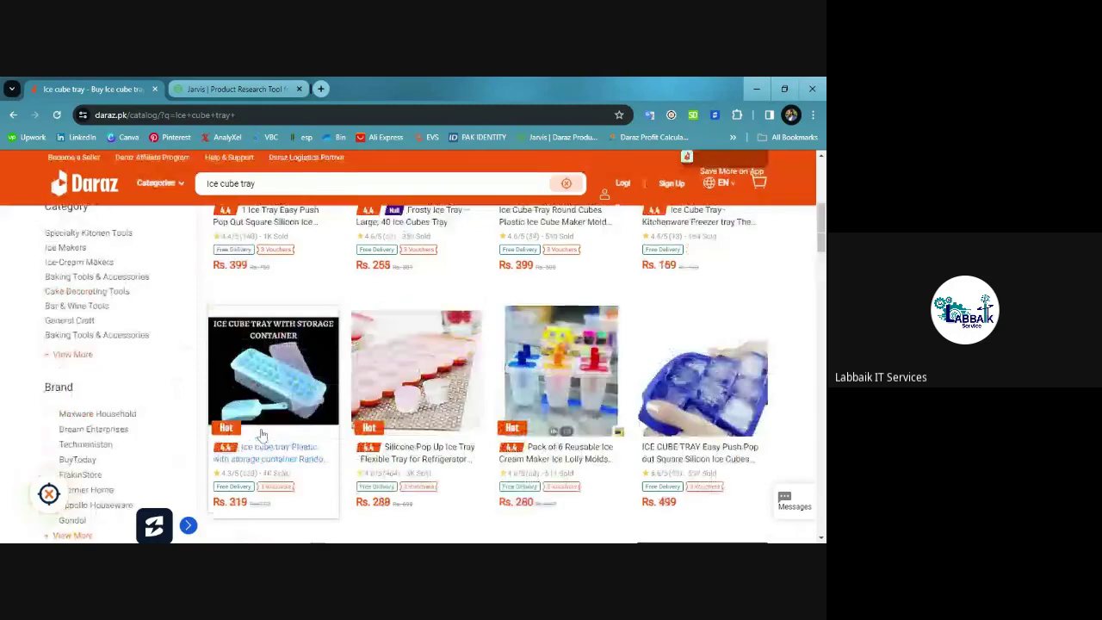
scroll(262, 434, "up", 3)
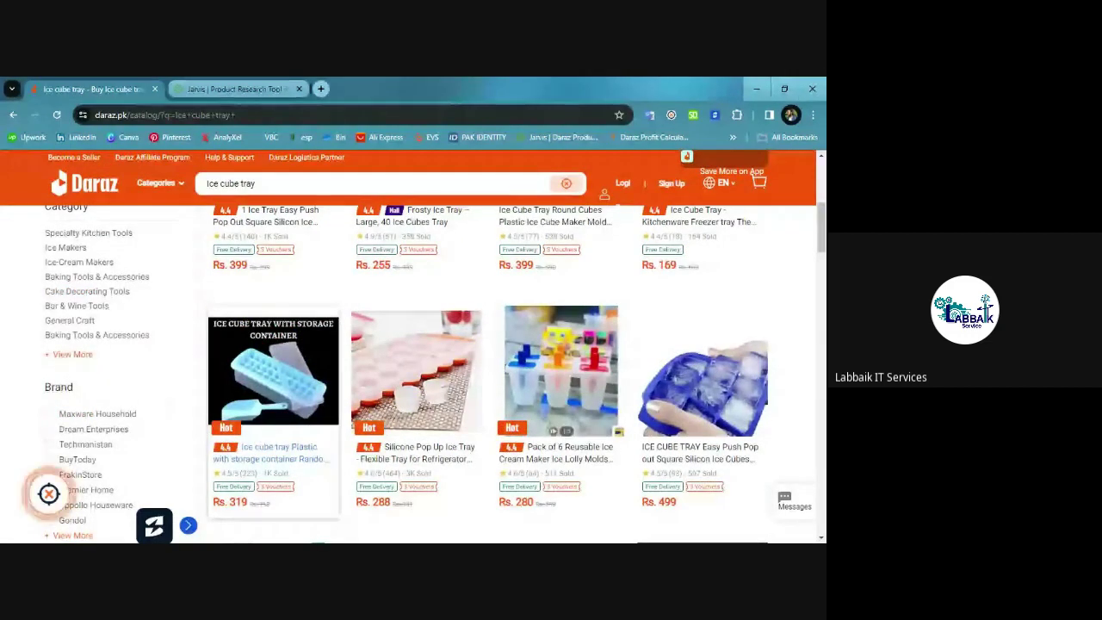
left_click(49, 493)
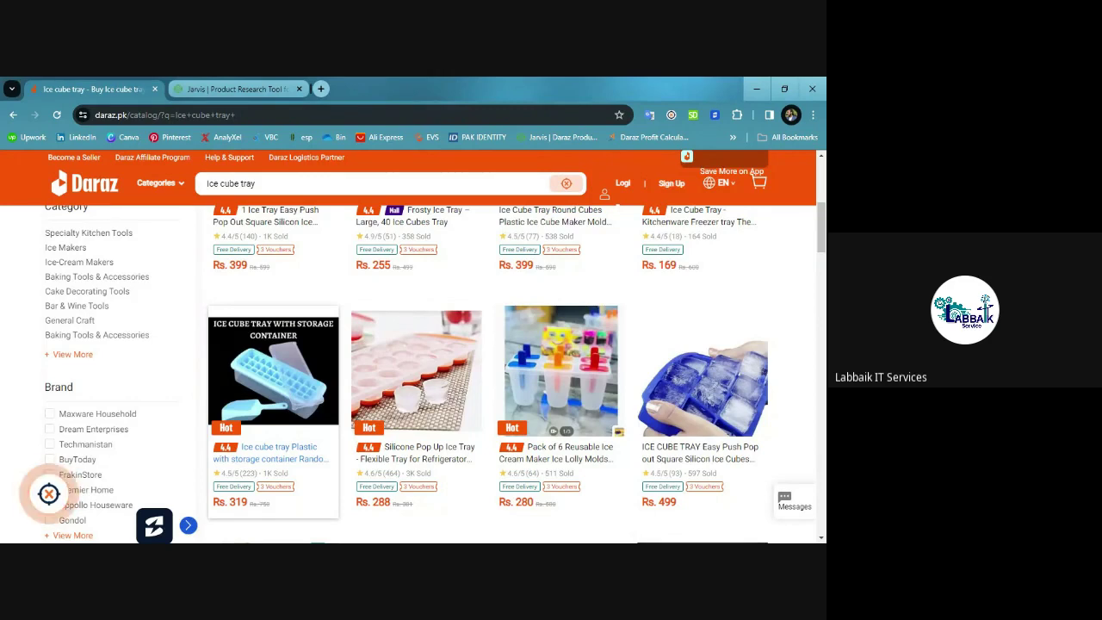
scroll(49, 493, "up", 2)
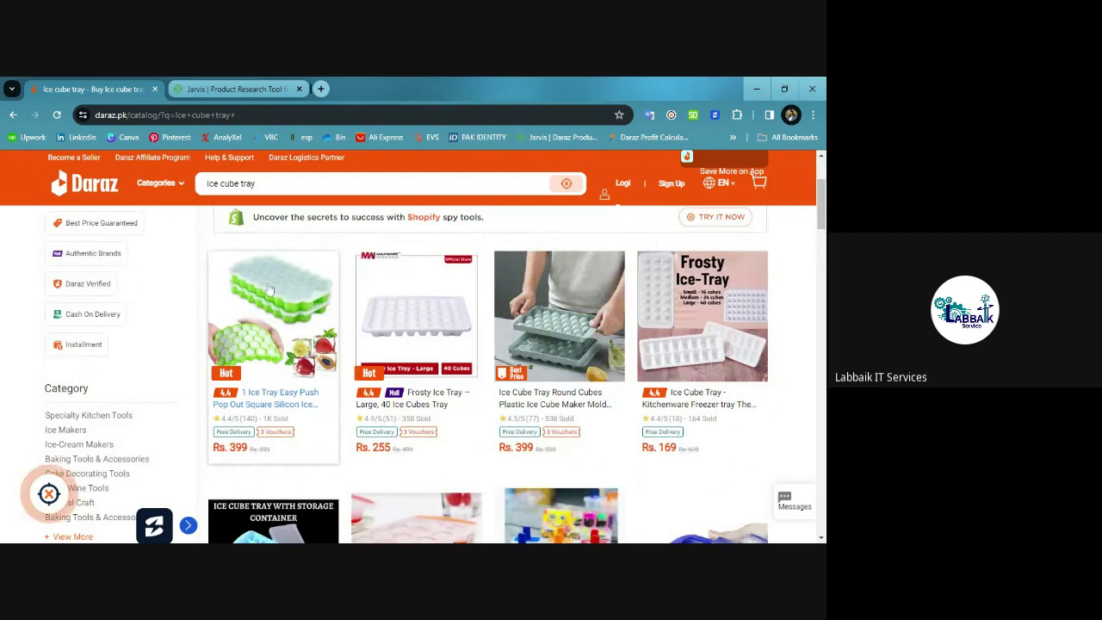
Limit the ice cube tray results to Daraz Verified items.
left_click(112, 293)
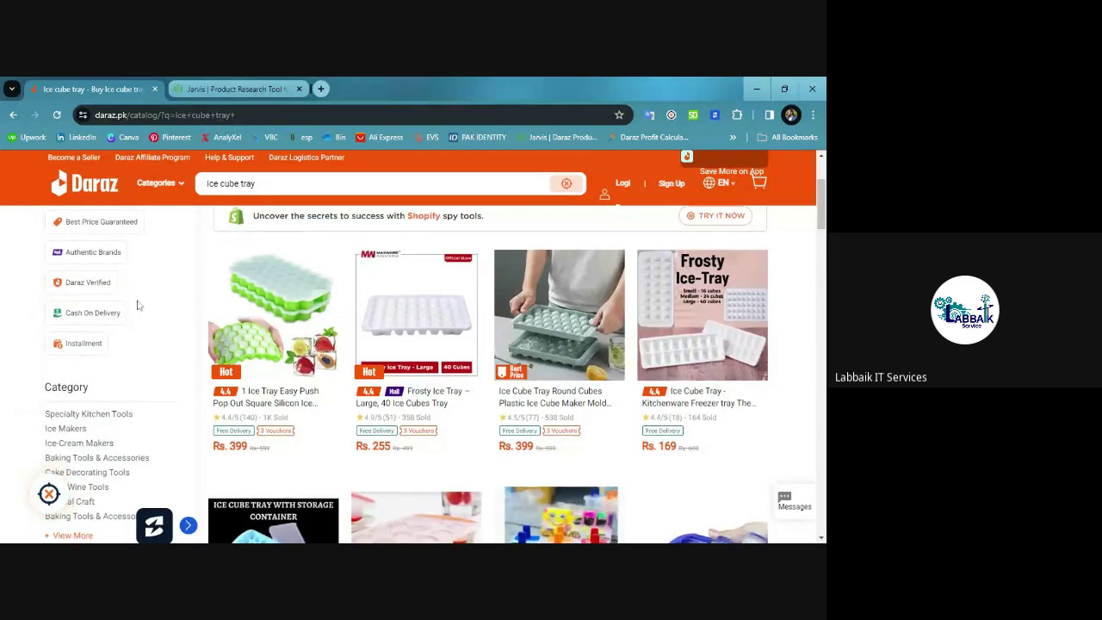
scroll(141, 307, "down", 2)
scroll(140, 306, "down", 1)
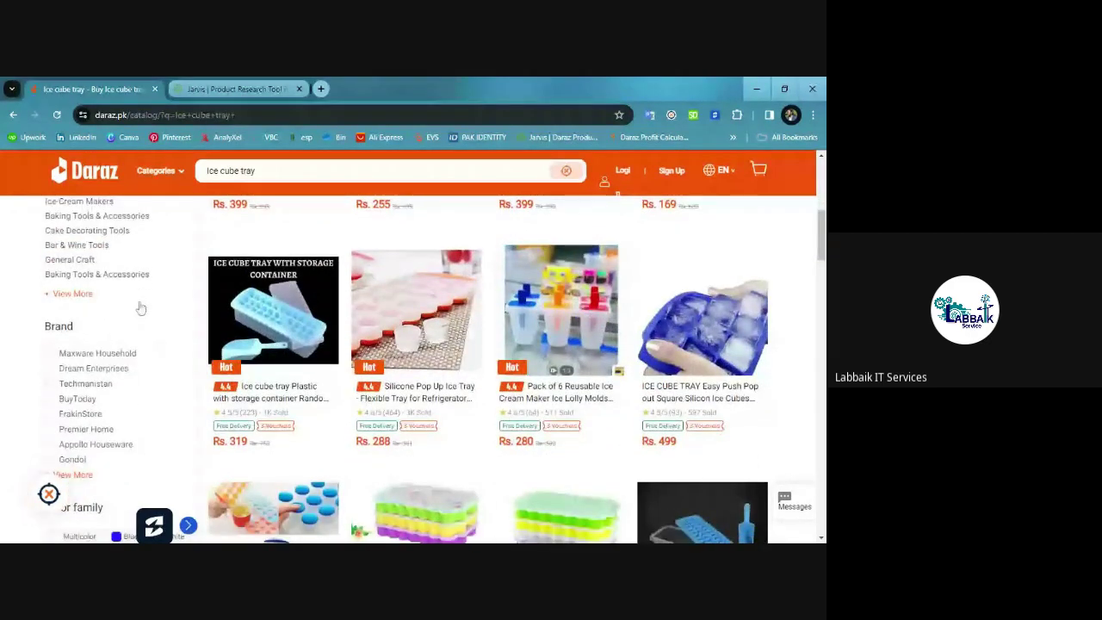
scroll(140, 306, "up", 4)
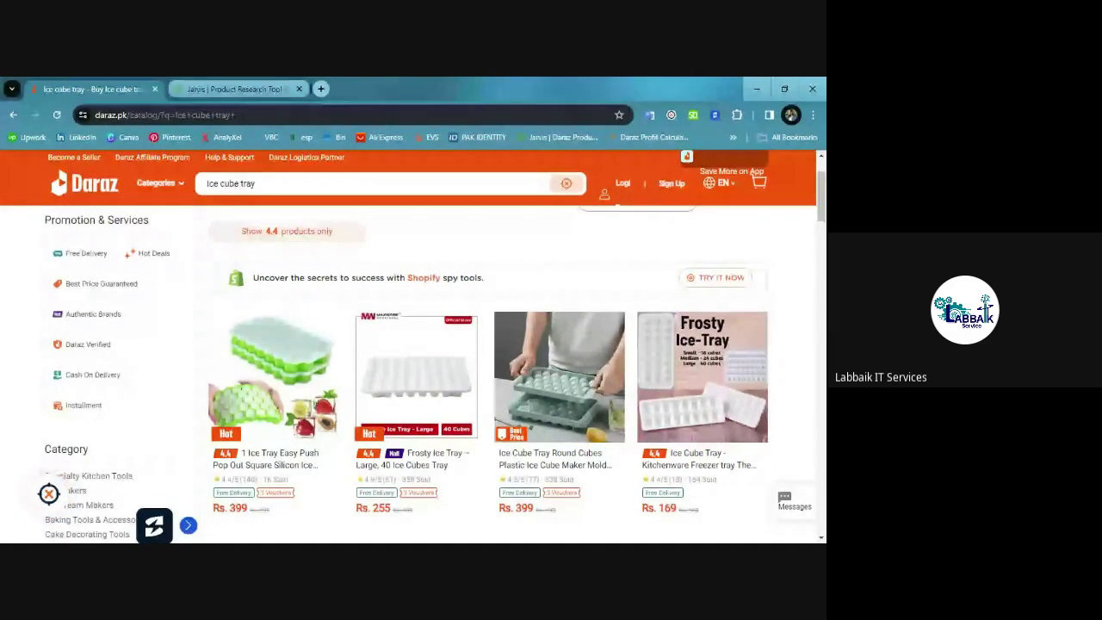
scroll(405, 342, "down", 2)
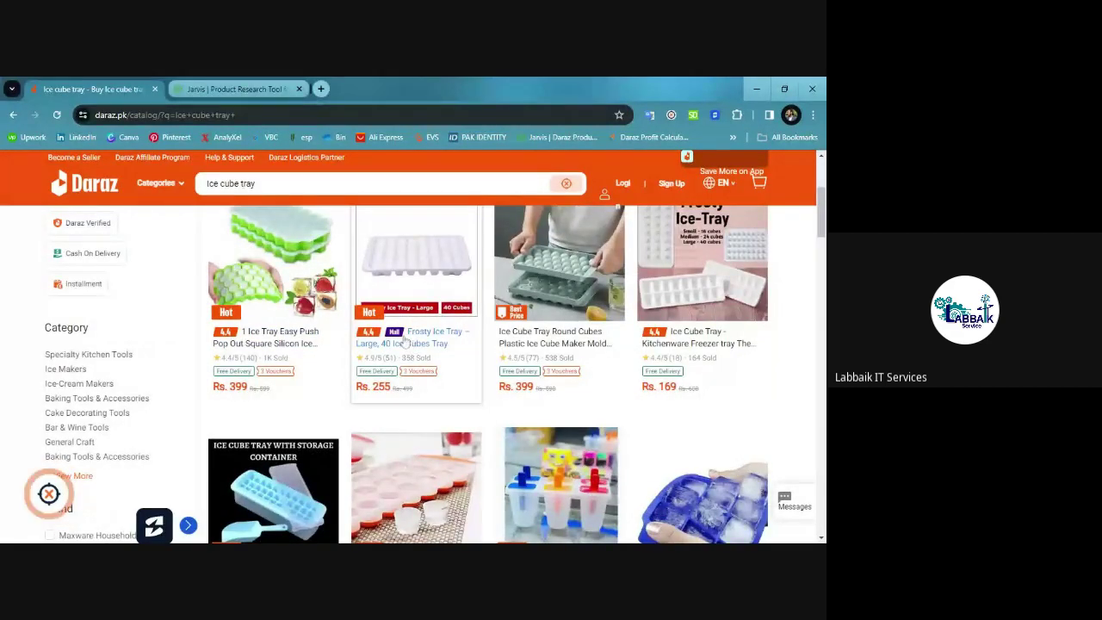
scroll(405, 342, "down", 5)
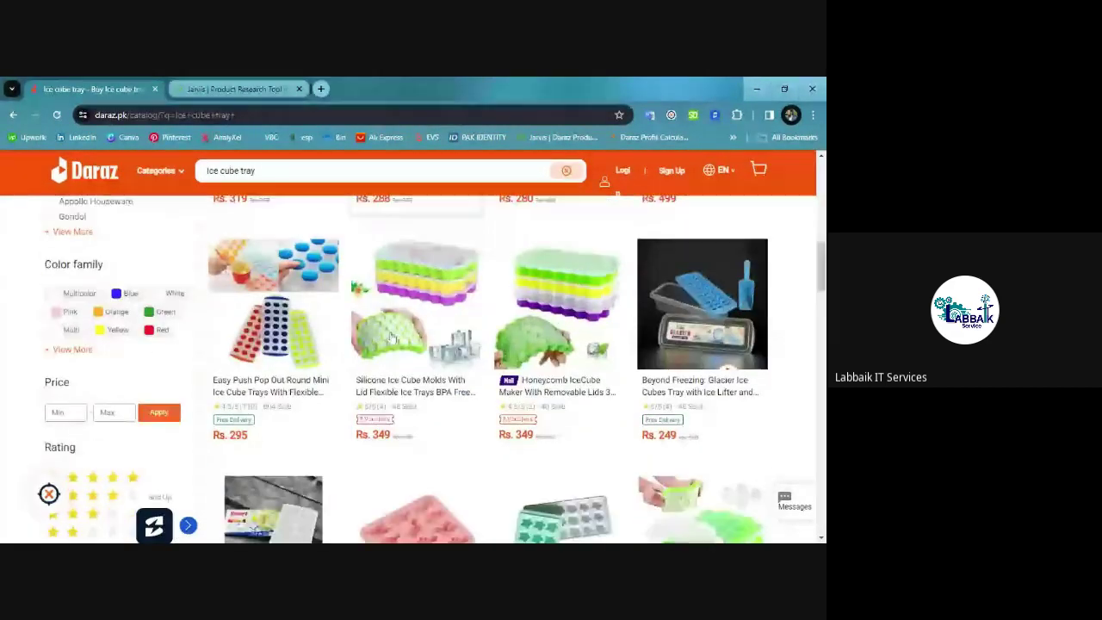
scroll(530, 279, "down", 3)
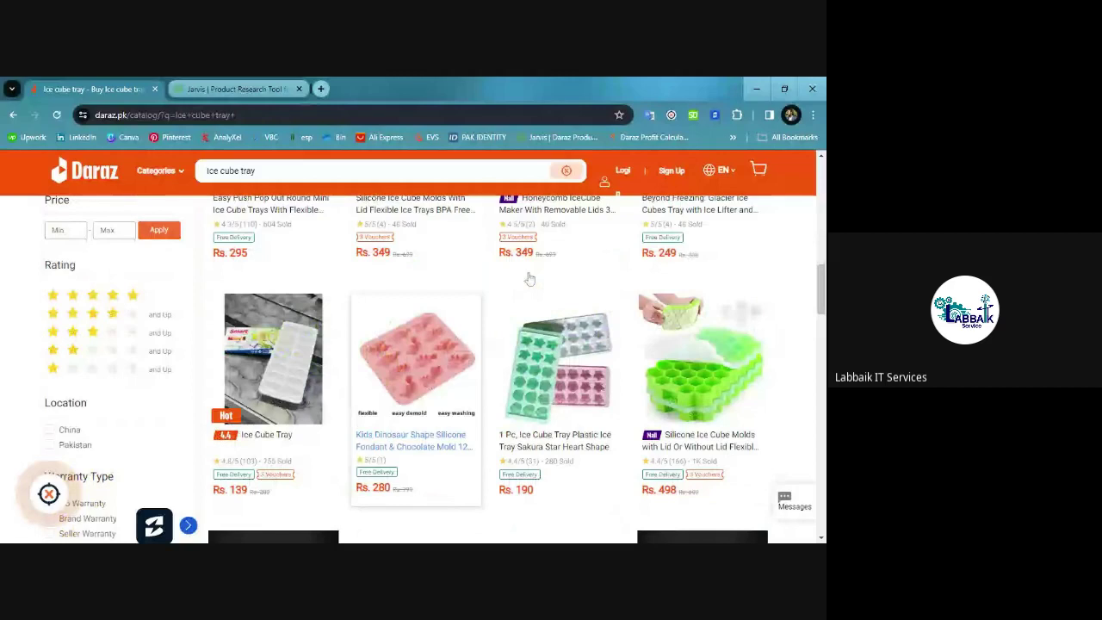
scroll(530, 279, "up", 2)
scroll(506, 389, "down", 3)
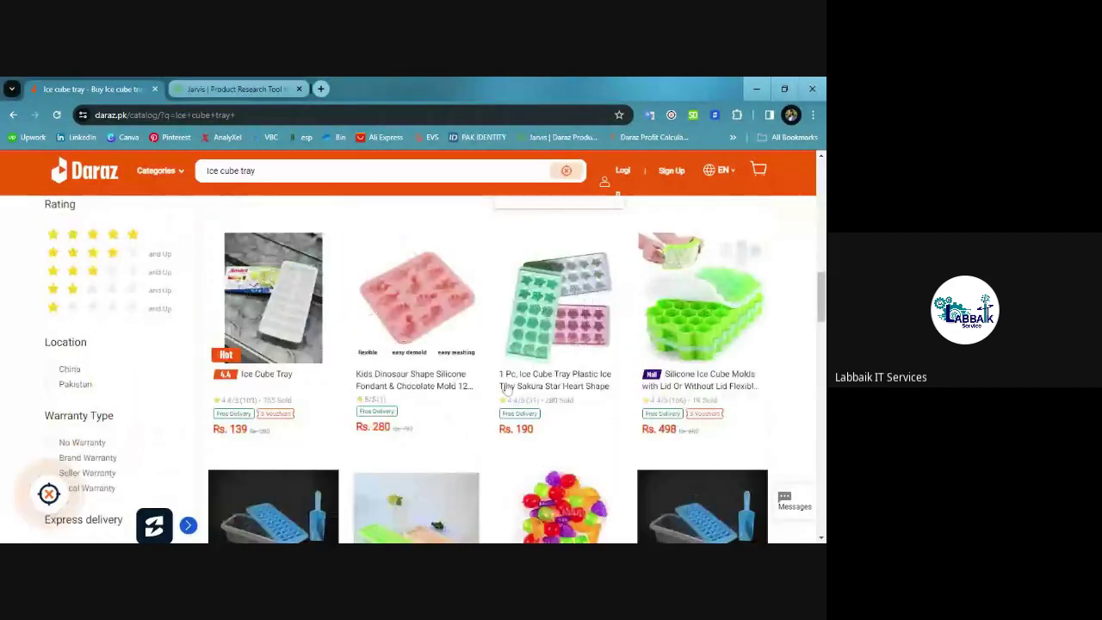
scroll(508, 389, "down", 3)
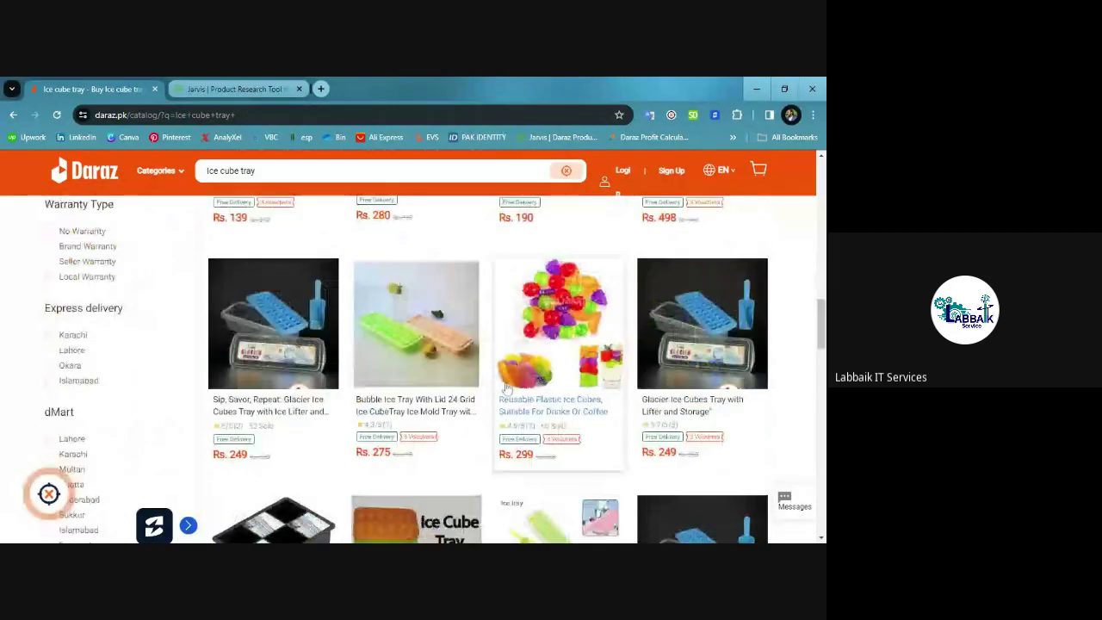
scroll(507, 389, "down", 4)
scroll(506, 389, "down", 8)
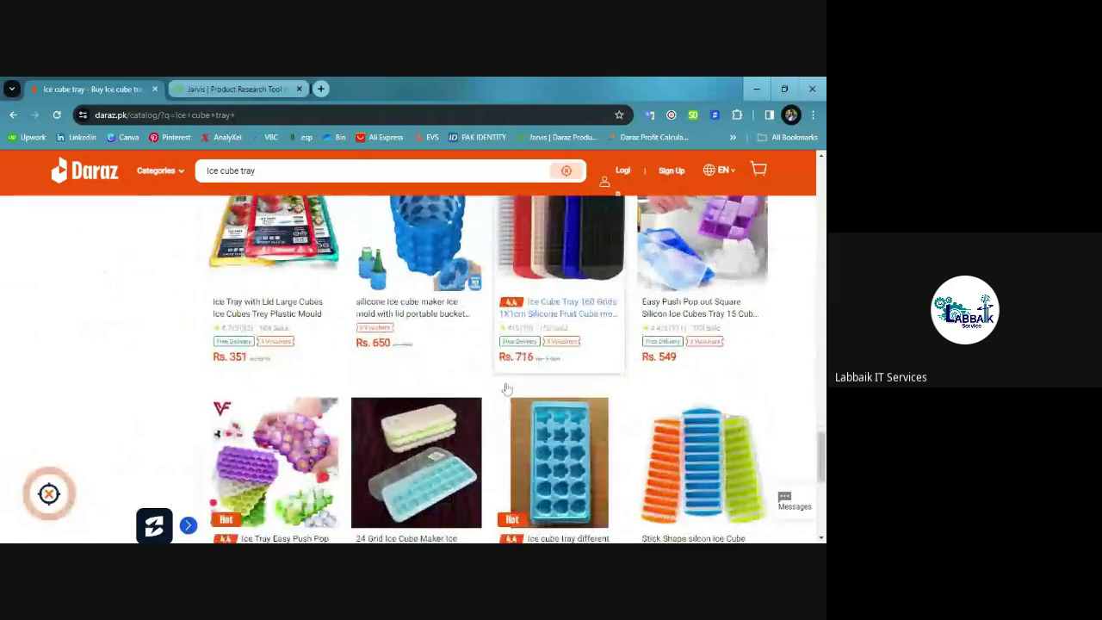
scroll(506, 389, "down", 5)
scroll(499, 394, "up", 10)
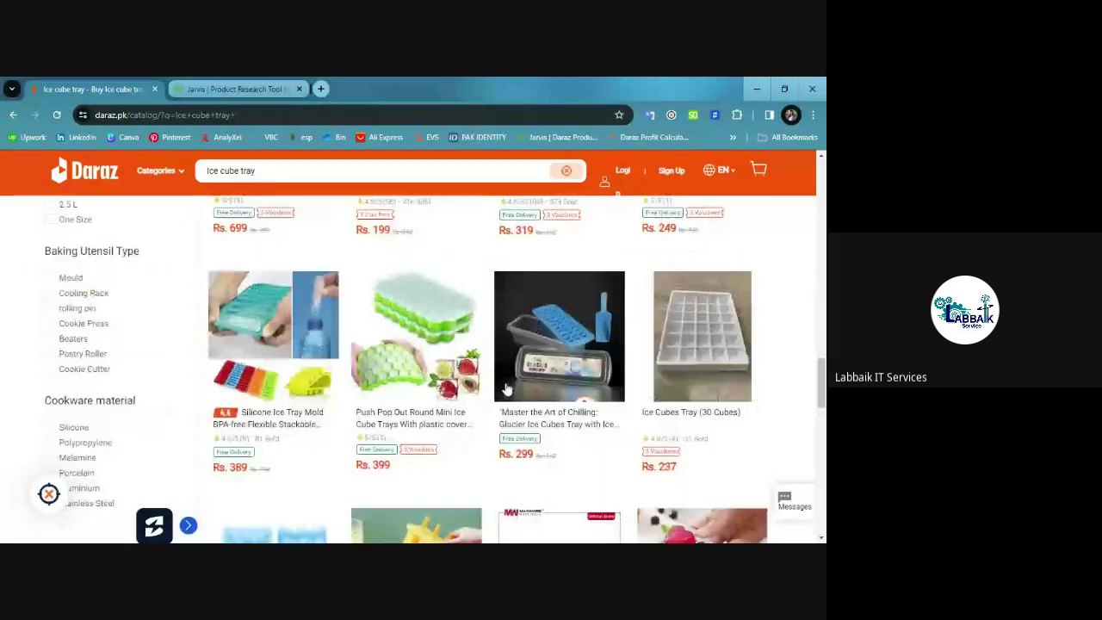
scroll(493, 400, "up", 5)
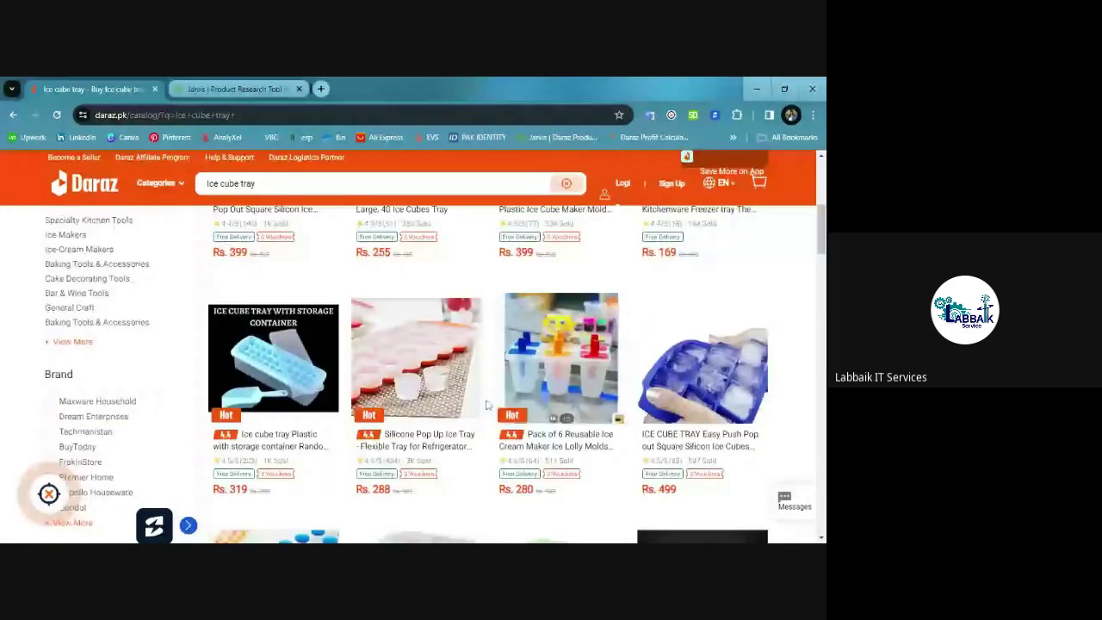
scroll(487, 404, "up", 1)
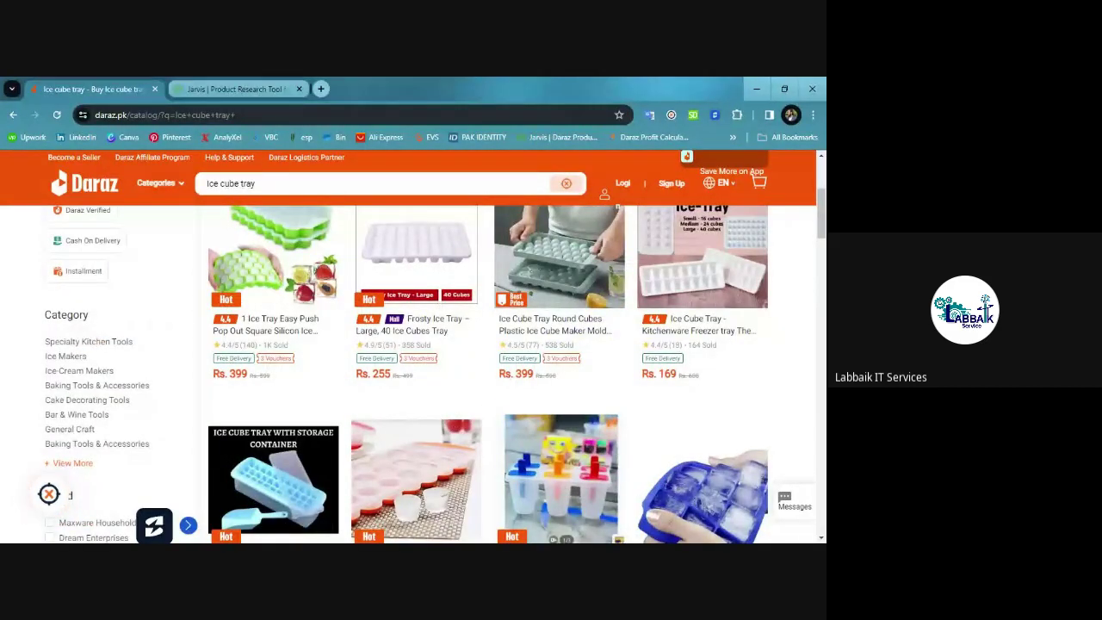
scroll(488, 405, "down", 5)
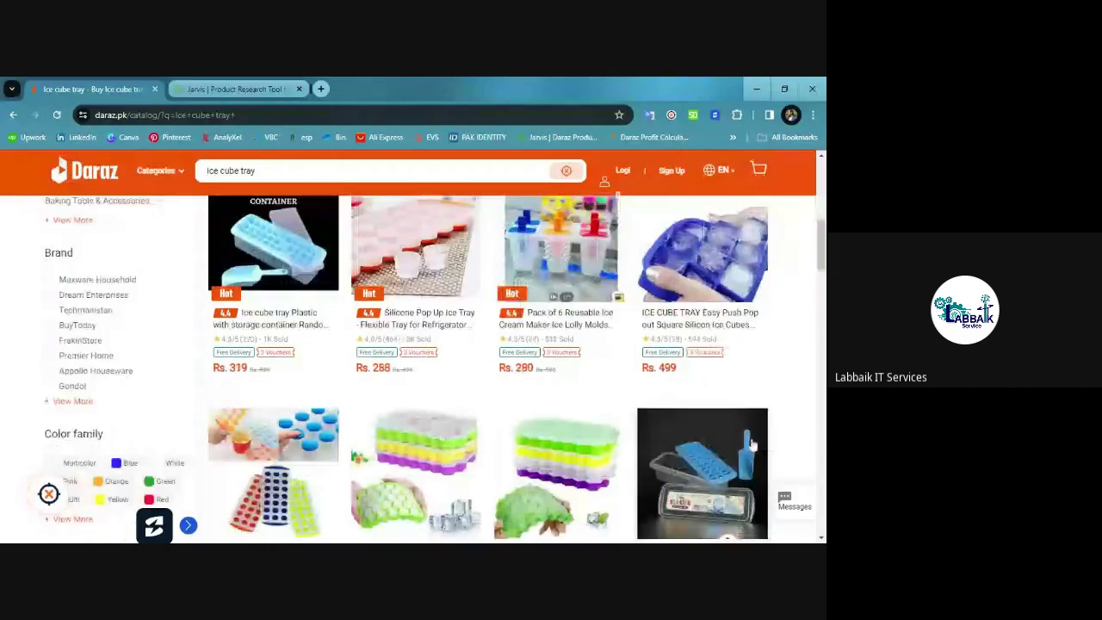
scroll(753, 444, "down", 10)
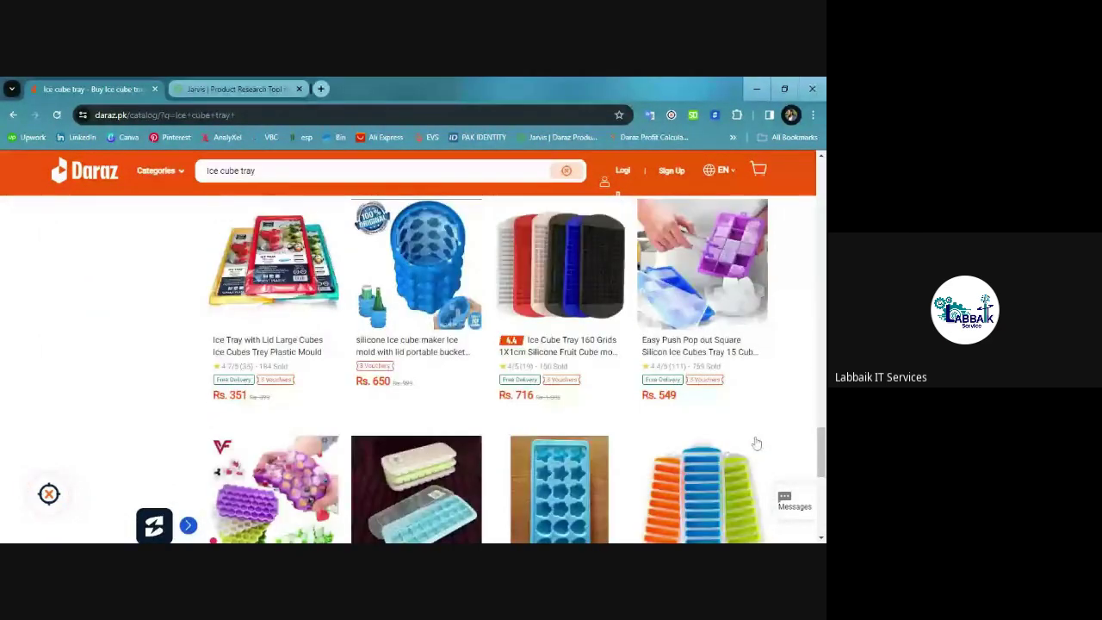
scroll(756, 443, "down", 3)
scroll(756, 443, "up", 3)
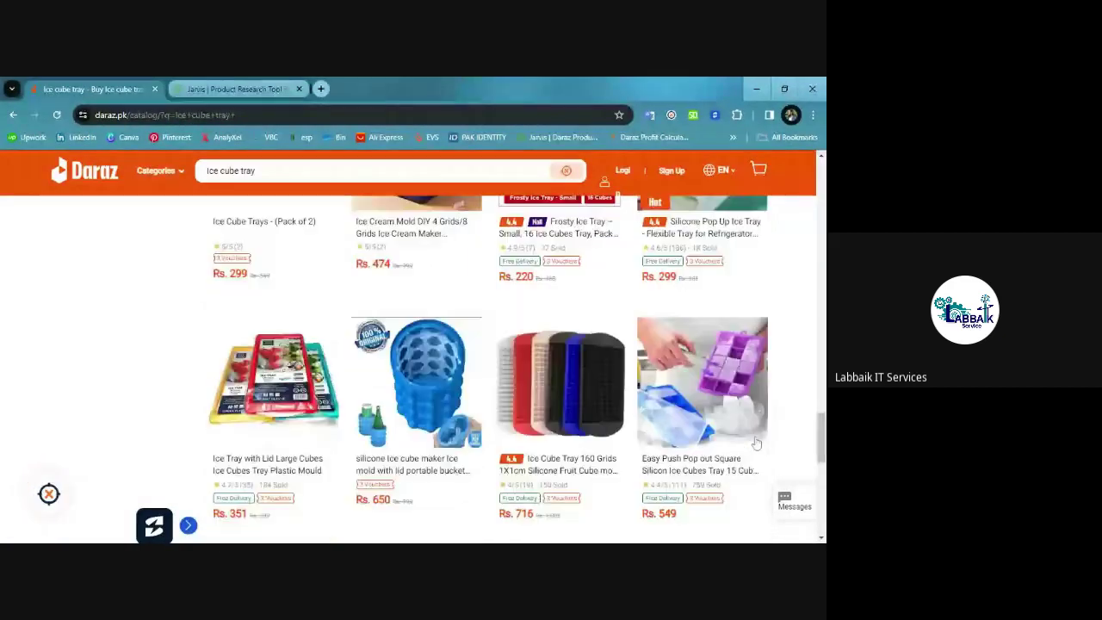
scroll(756, 443, "up", 10)
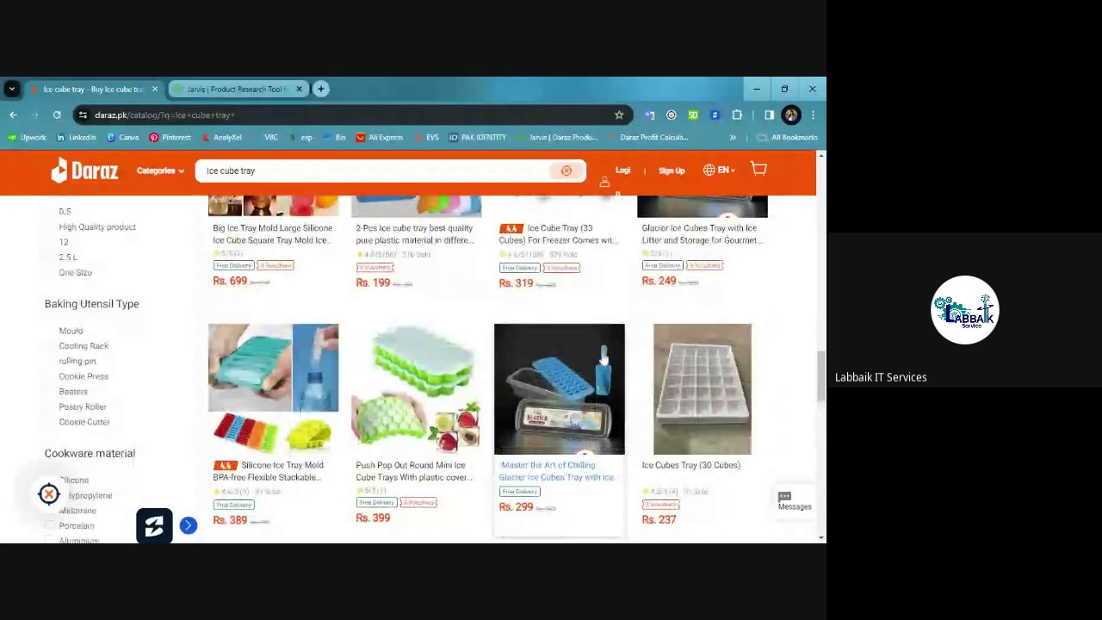
scroll(603, 355, "up", 3)
scroll(602, 356, "up", 10)
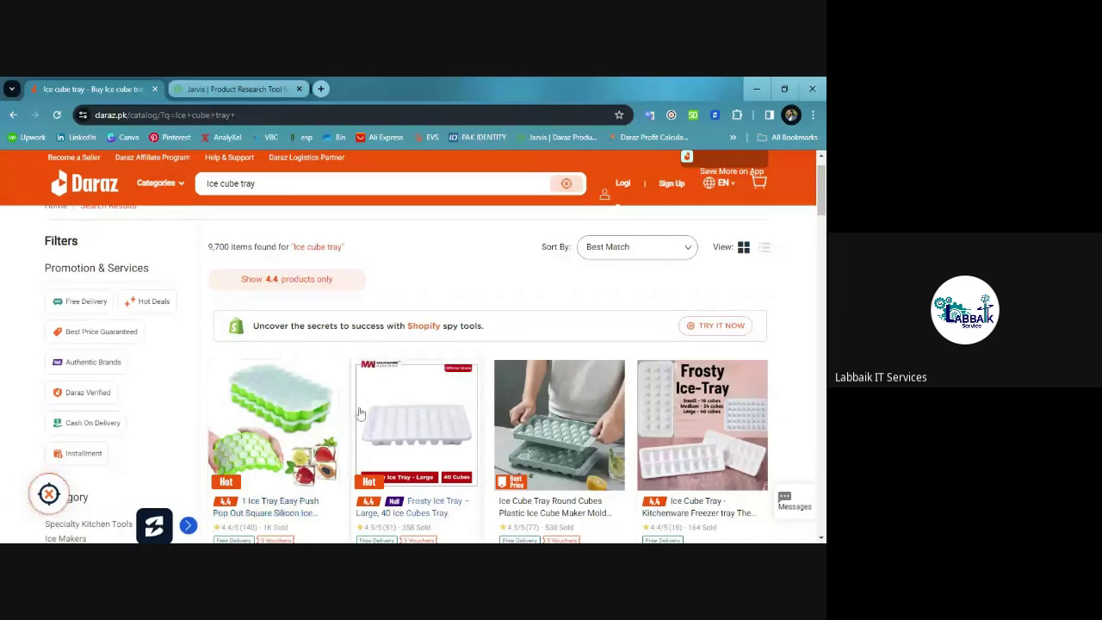
scroll(305, 428, "down", 1)
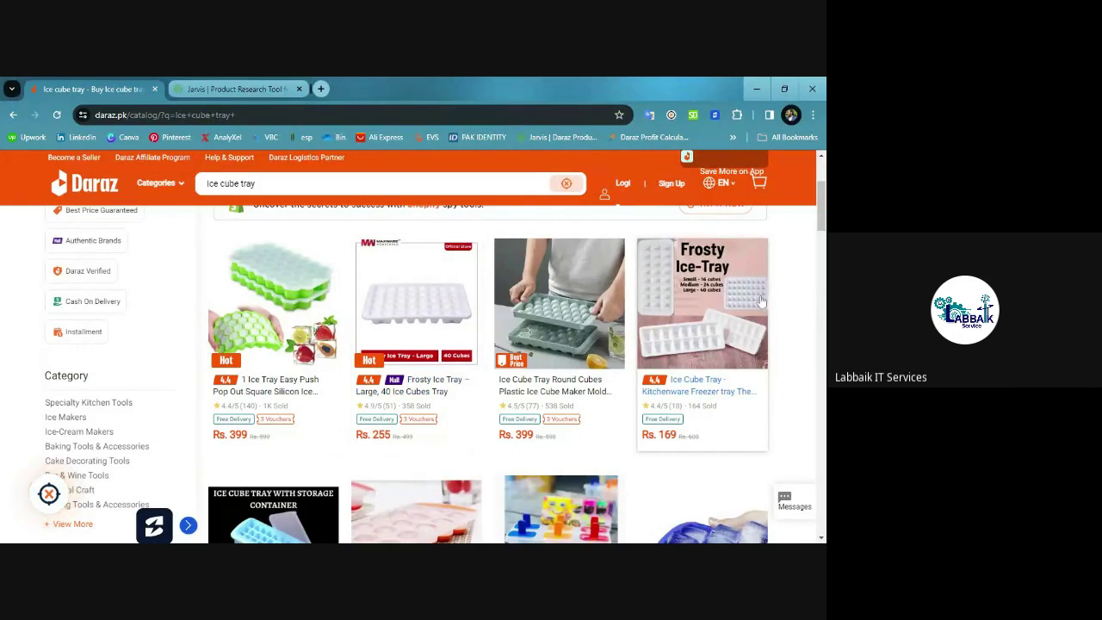
scroll(691, 356, "down", 3)
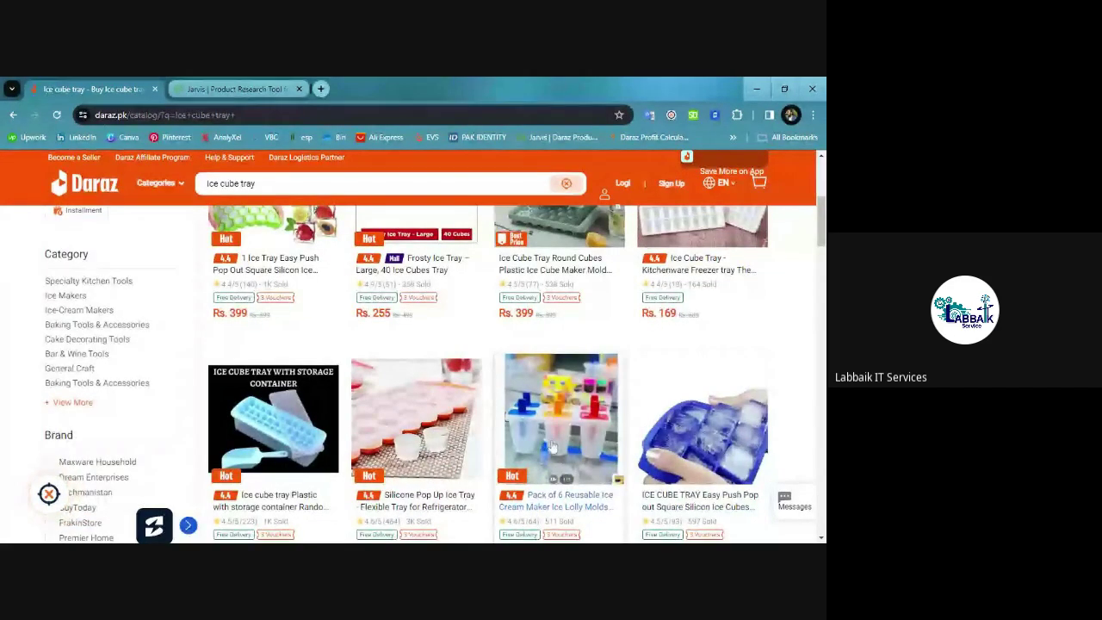
scroll(552, 445, "down", 3)
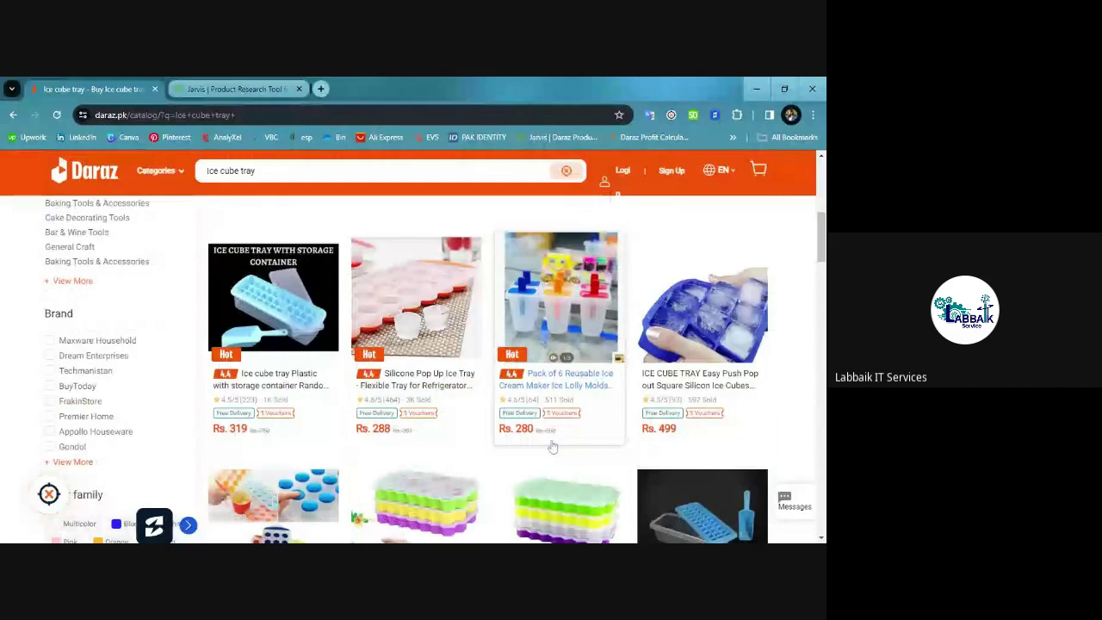
scroll(553, 447, "down", 5)
scroll(555, 327, "down", 10)
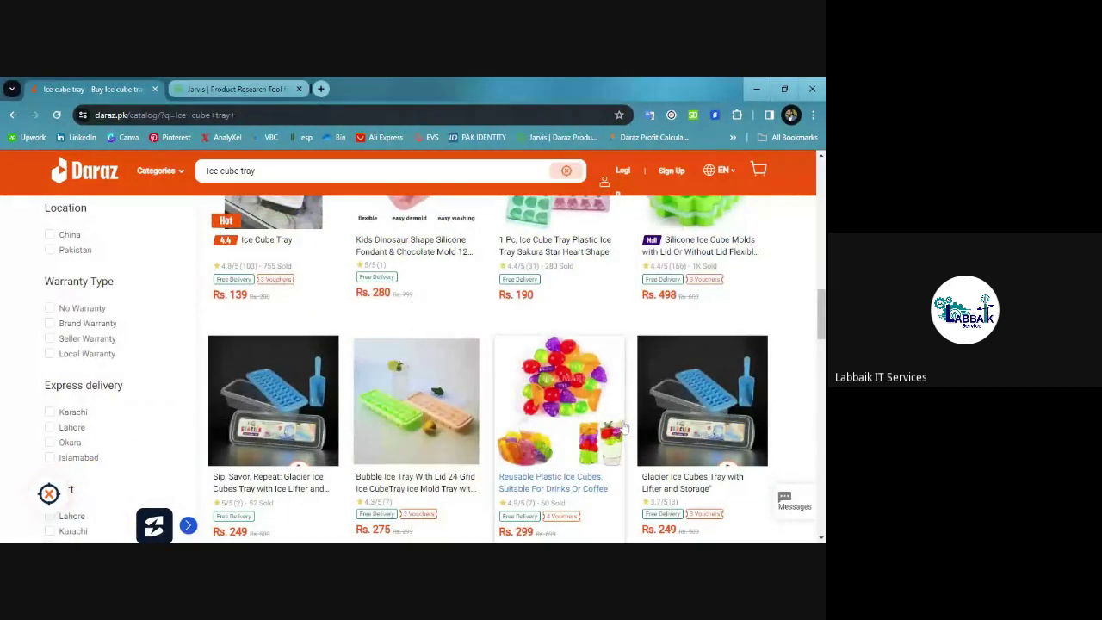
scroll(625, 428, "down", 5)
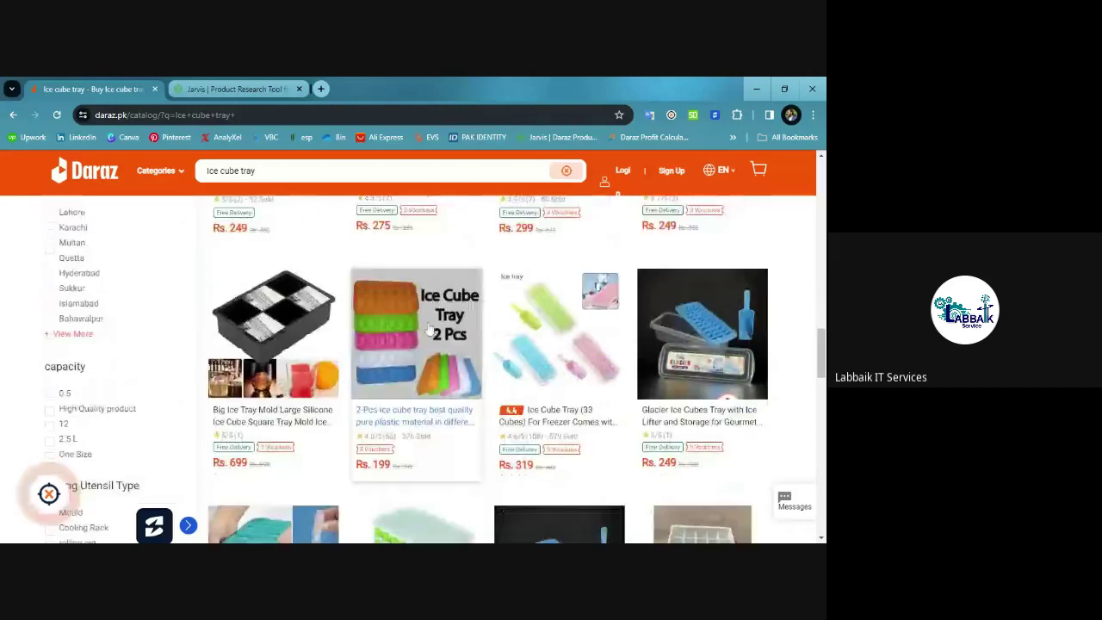
scroll(443, 303, "down", 2)
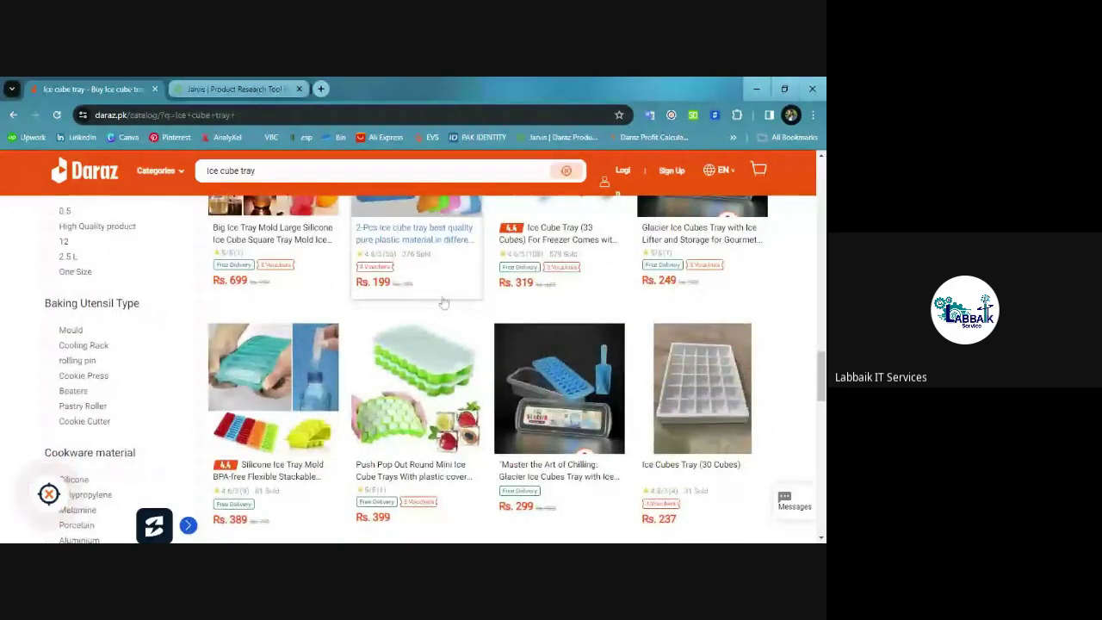
scroll(444, 303, "down", 2)
scroll(443, 303, "down", 3)
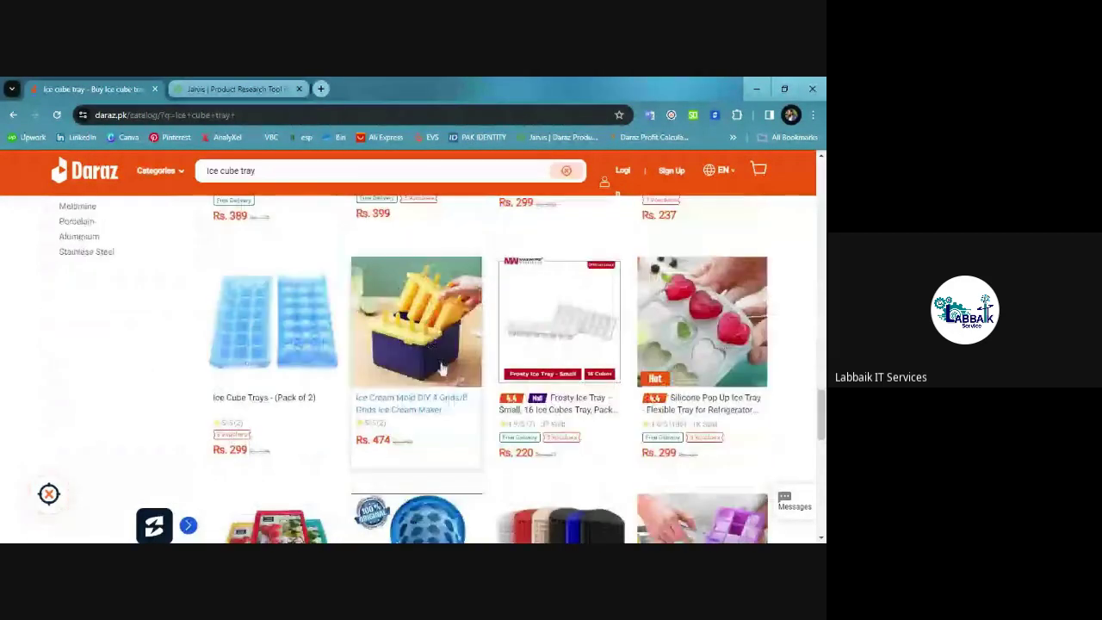
scroll(444, 368, "down", 3)
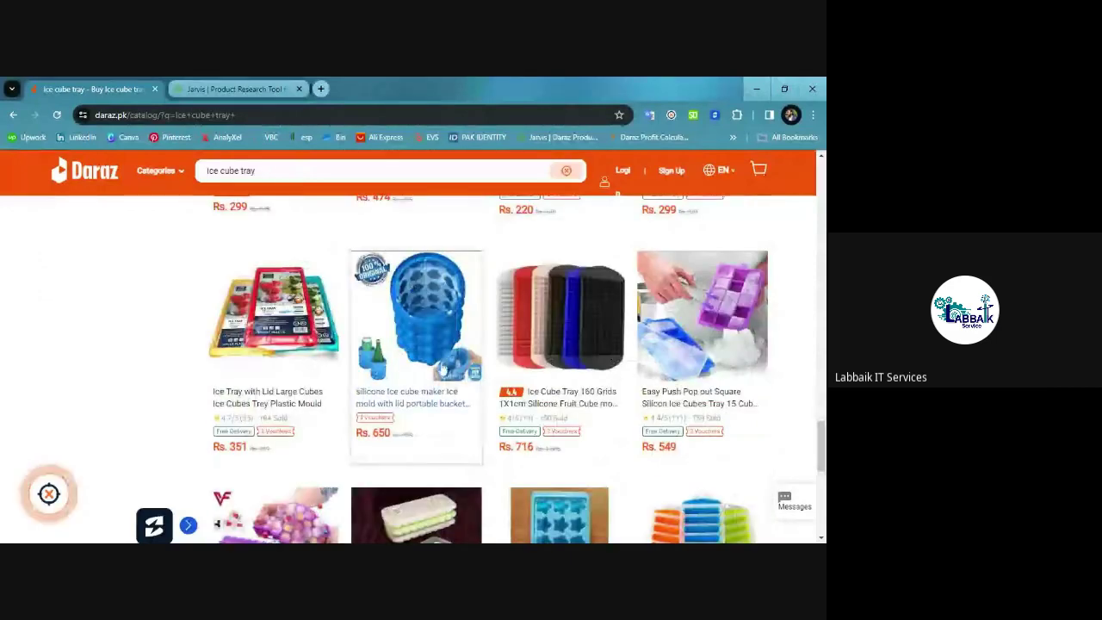
scroll(448, 388, "down", 3)
scroll(448, 391, "up", 5)
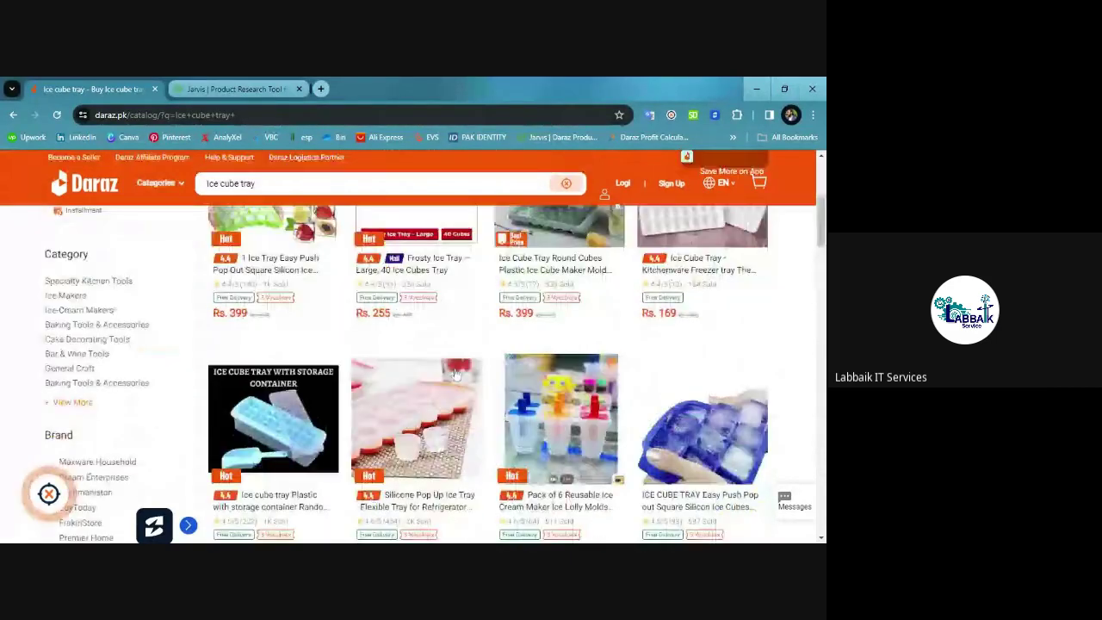
scroll(457, 372, "up", 4)
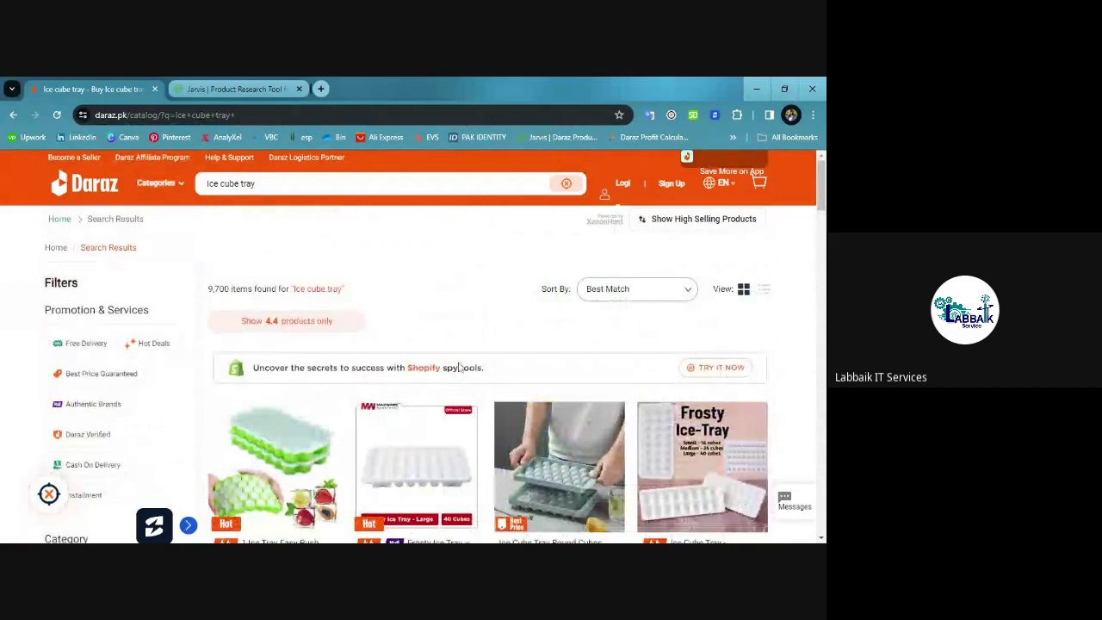
scroll(259, 335, "down", 3)
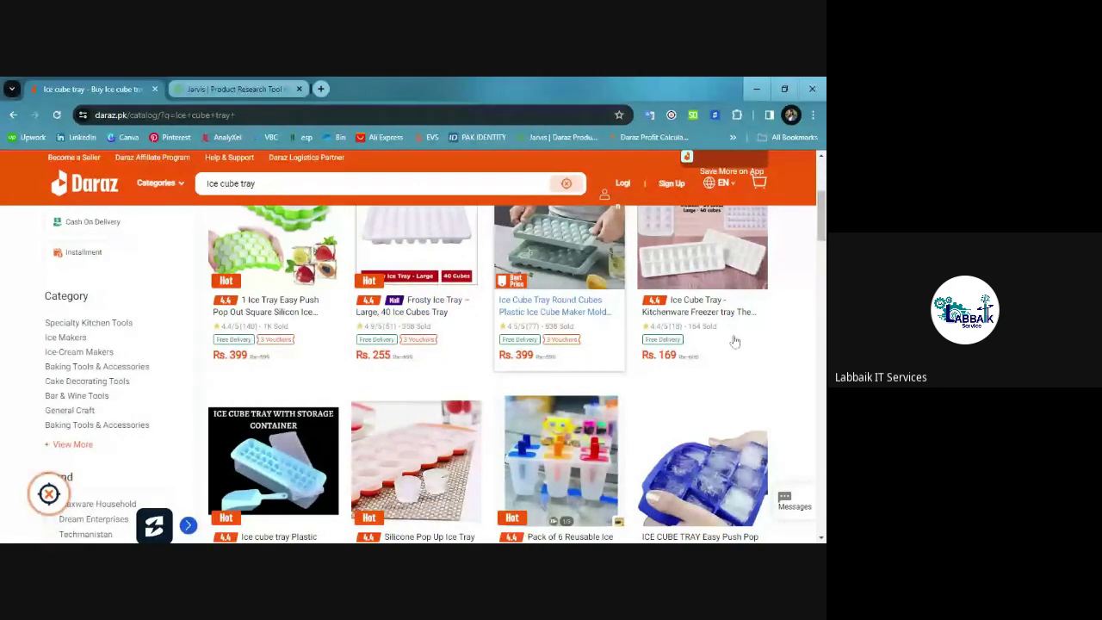
scroll(385, 387, "down", 1)
scroll(385, 388, "down", 3)
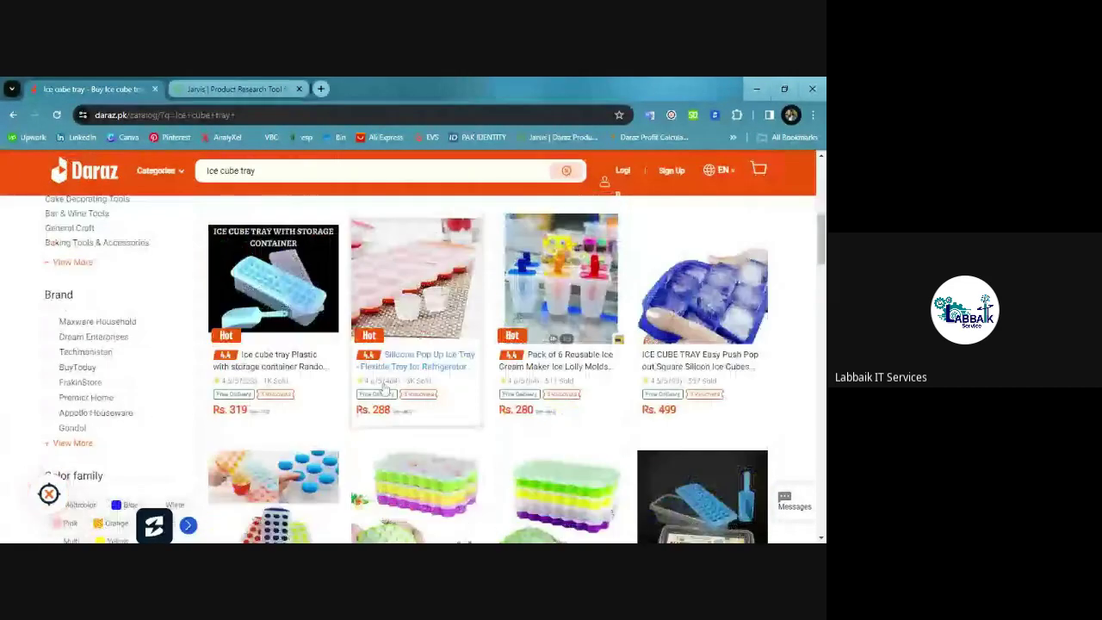
scroll(333, 397, "up", 4)
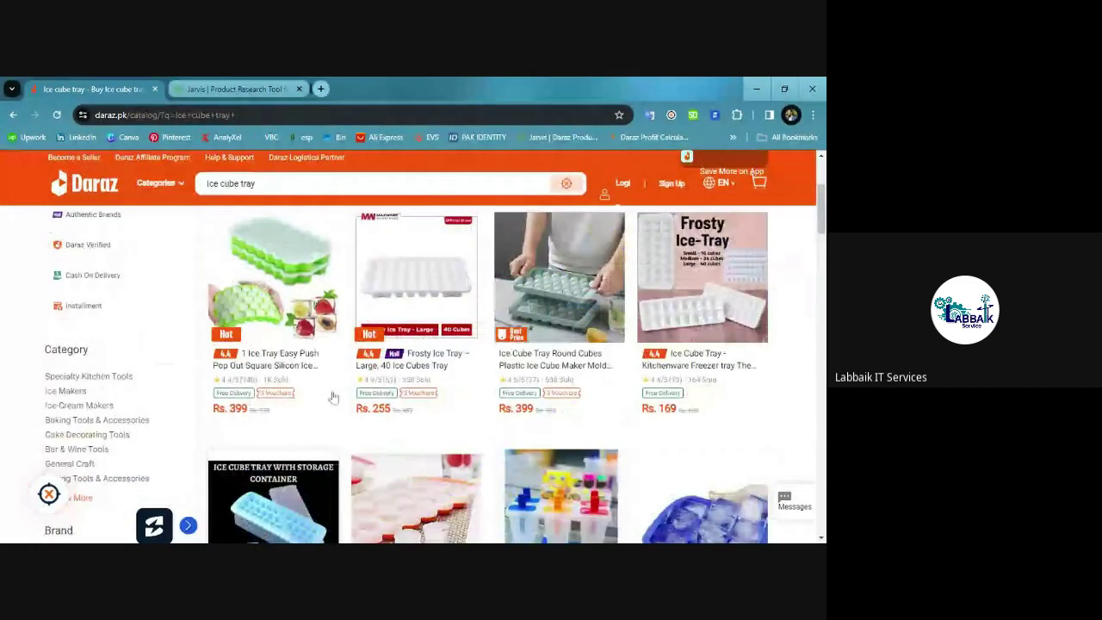
scroll(333, 397, "up", 1)
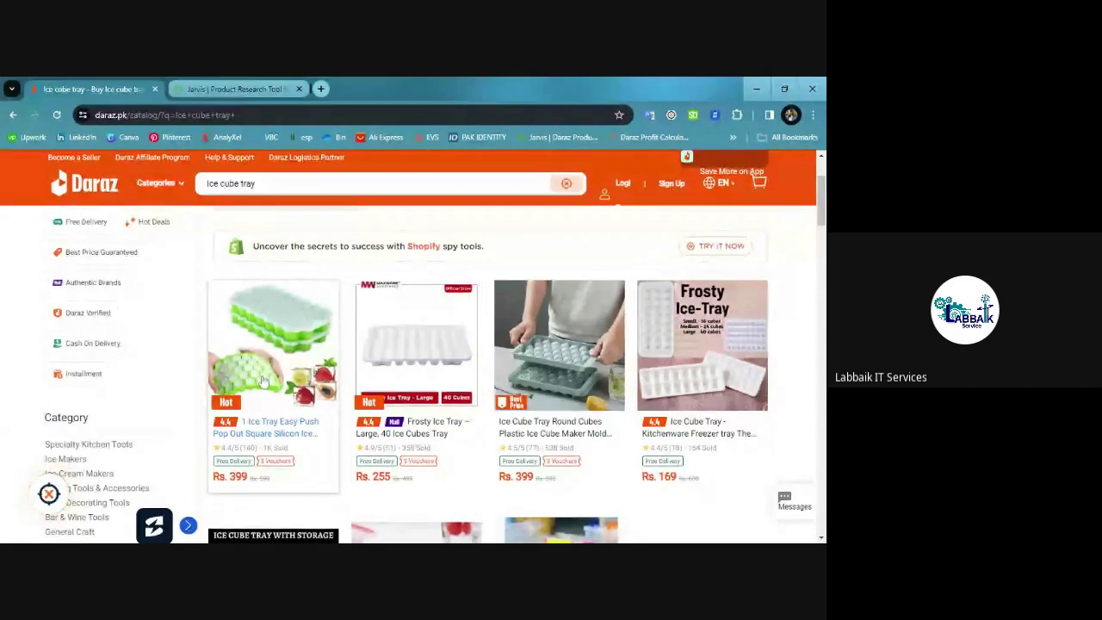
scroll(264, 381, "down", 2)
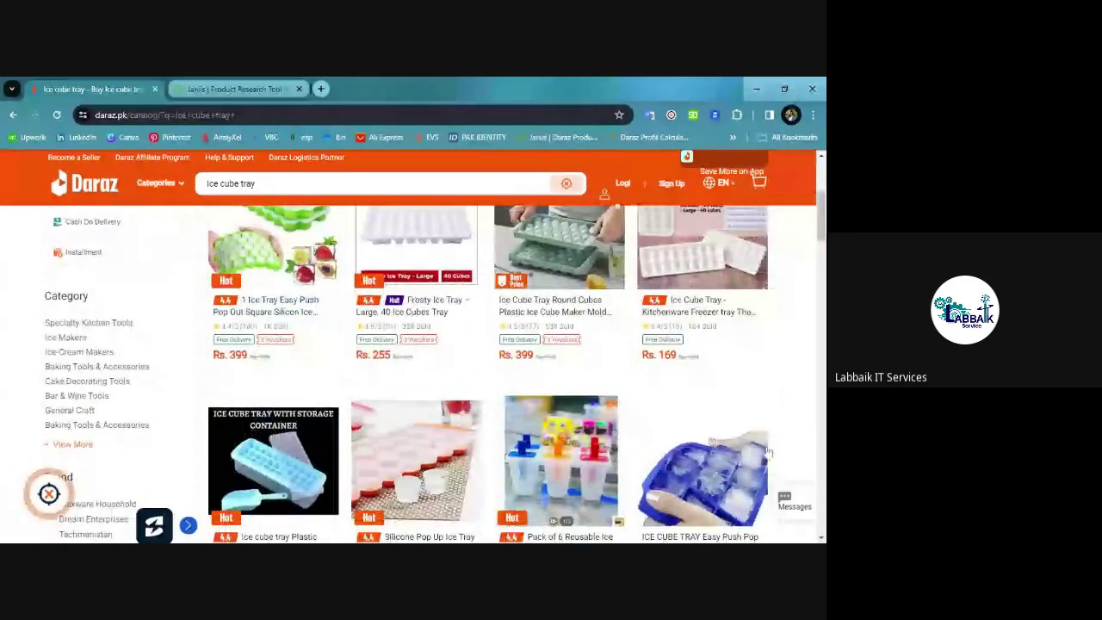
scroll(753, 387, "down", 2)
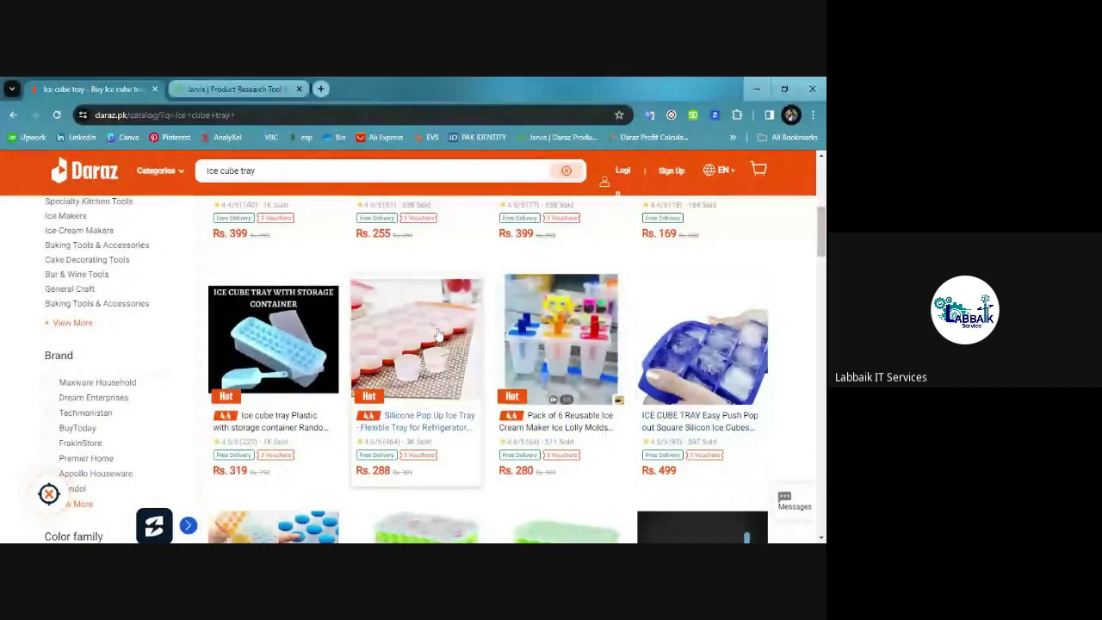
scroll(439, 336, "up", 3)
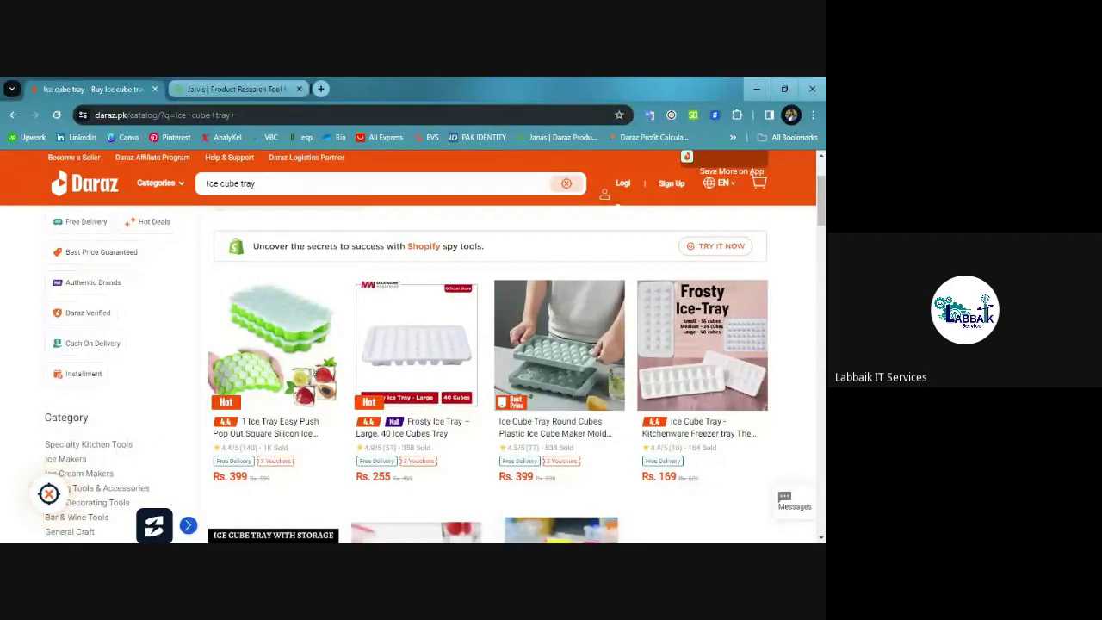
scroll(414, 347, "up", 1)
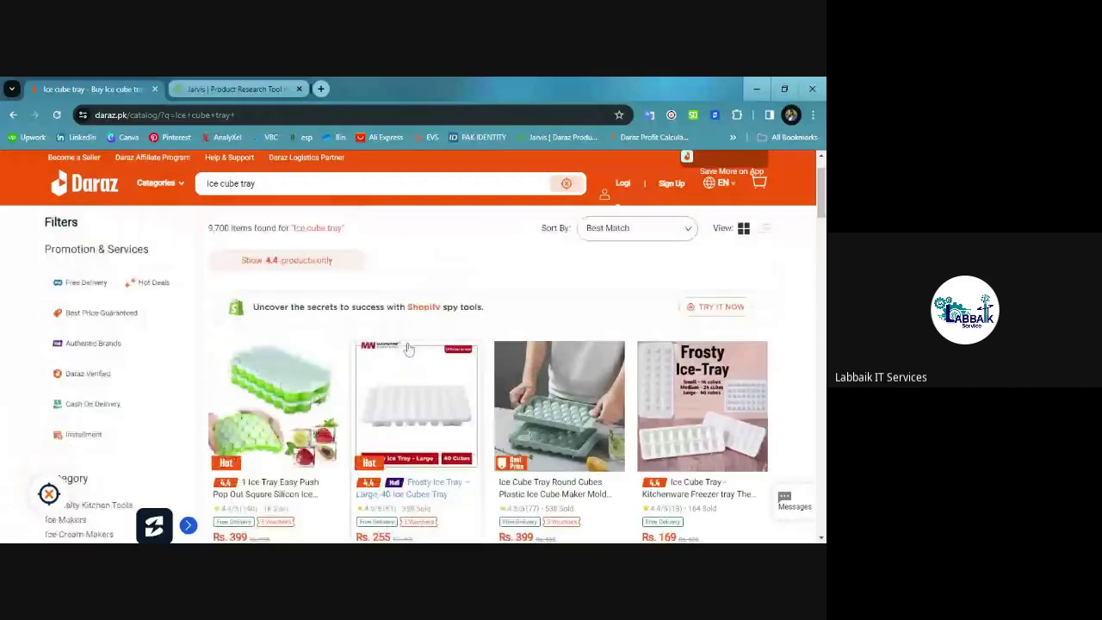
scroll(409, 348, "up", 1)
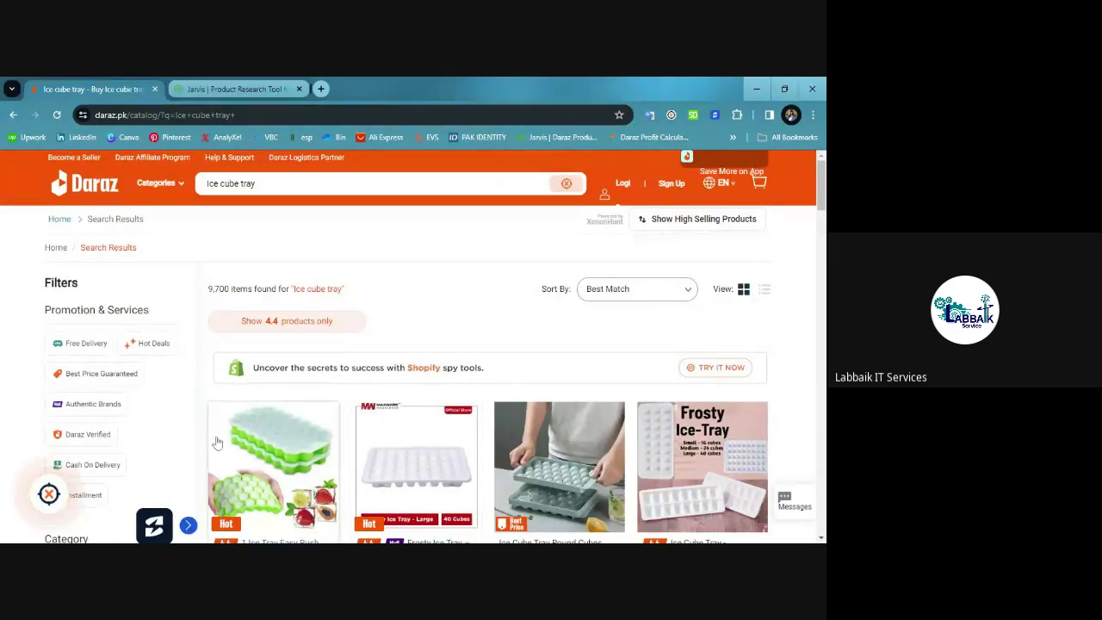
scroll(216, 442, "down", 2)
scroll(204, 448, "down", 1)
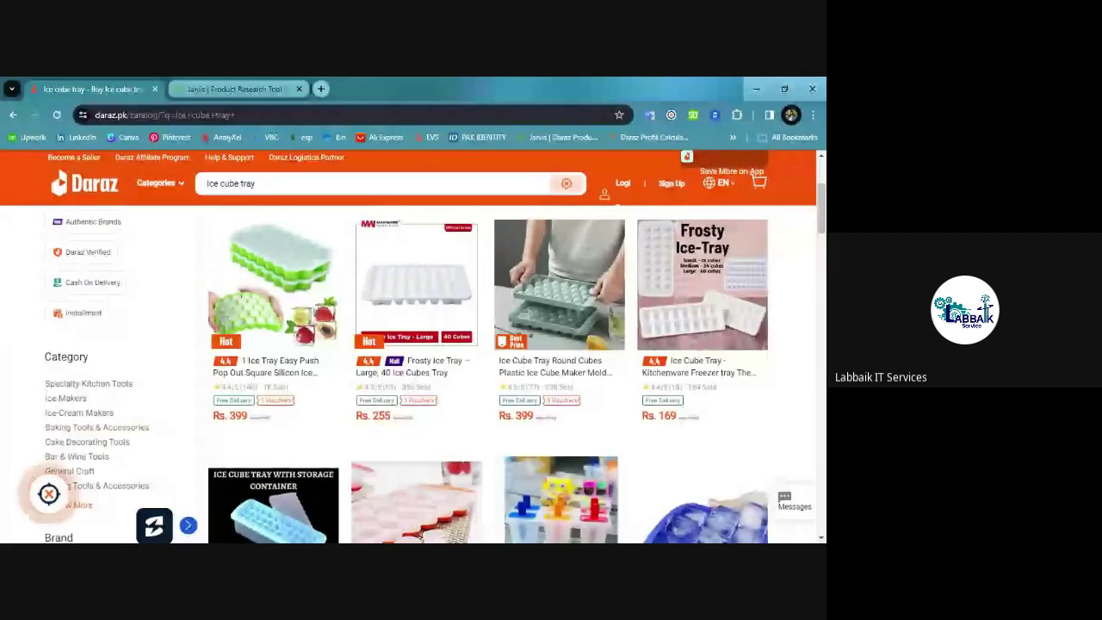
scroll(145, 439, "down", 1)
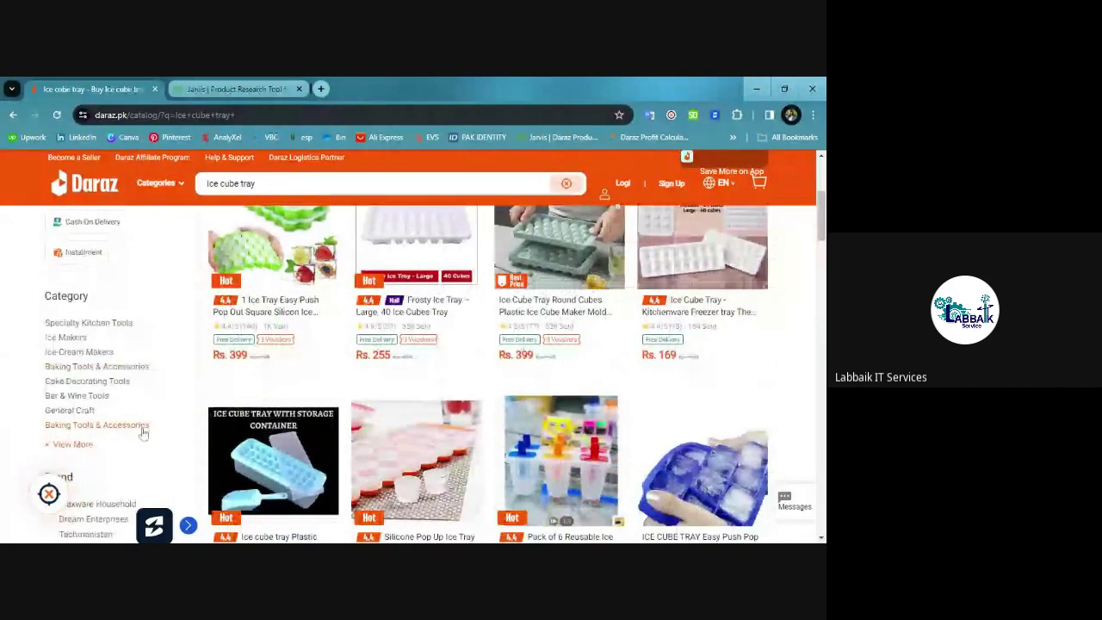
Filter the results to Baking Tools & Accessories, then switch to the Jarvis profit calculator tab.
left_click(144, 431)
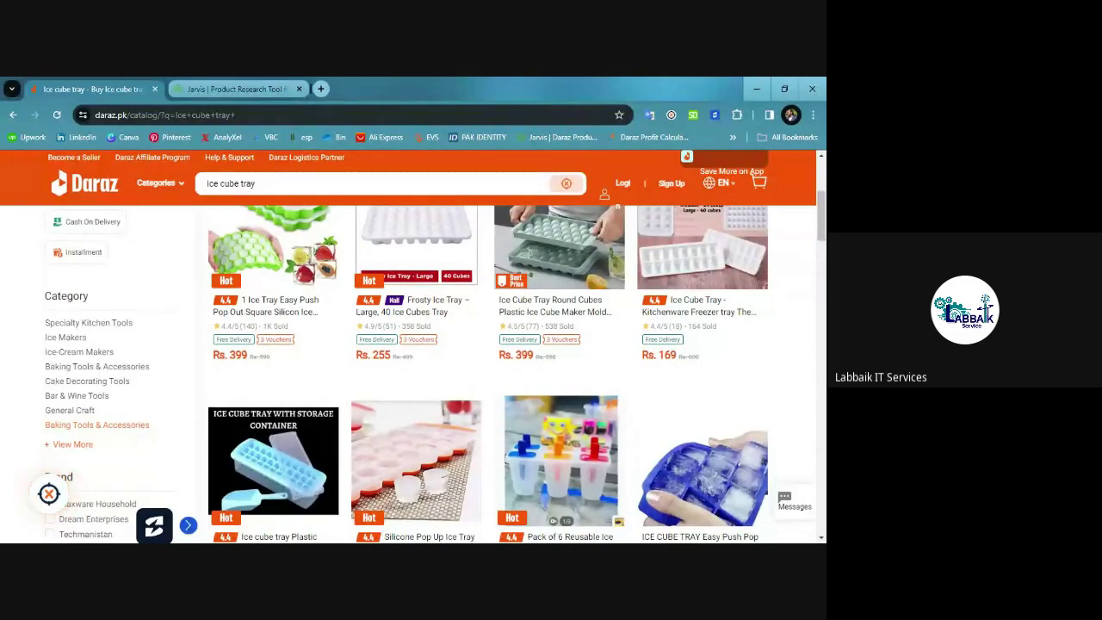
mouse_move(155, 183)
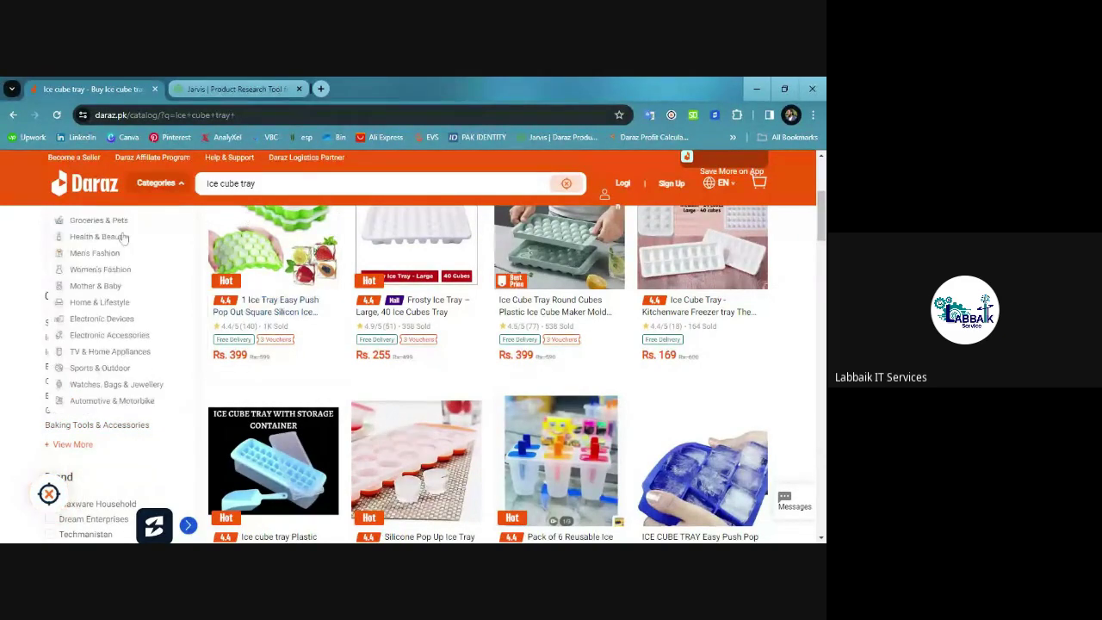
mouse_move(124, 238)
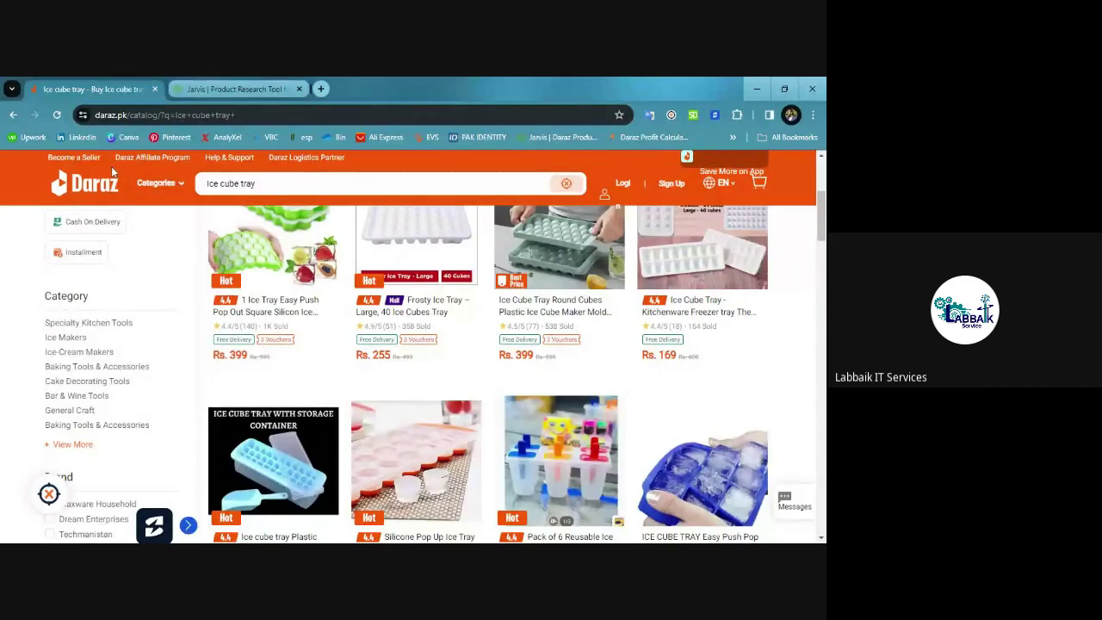
left_click(263, 85)
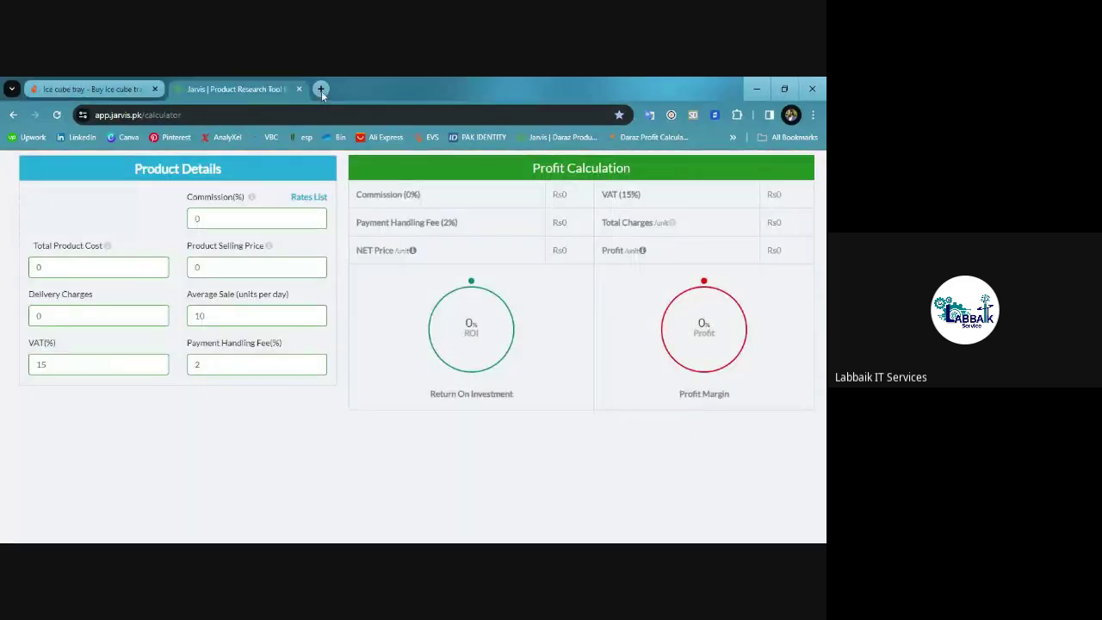
In a new tab, type 'jar' and pick the 'jarvis daraz' suggestion to reach jarvis.pk.
left_click(321, 90)
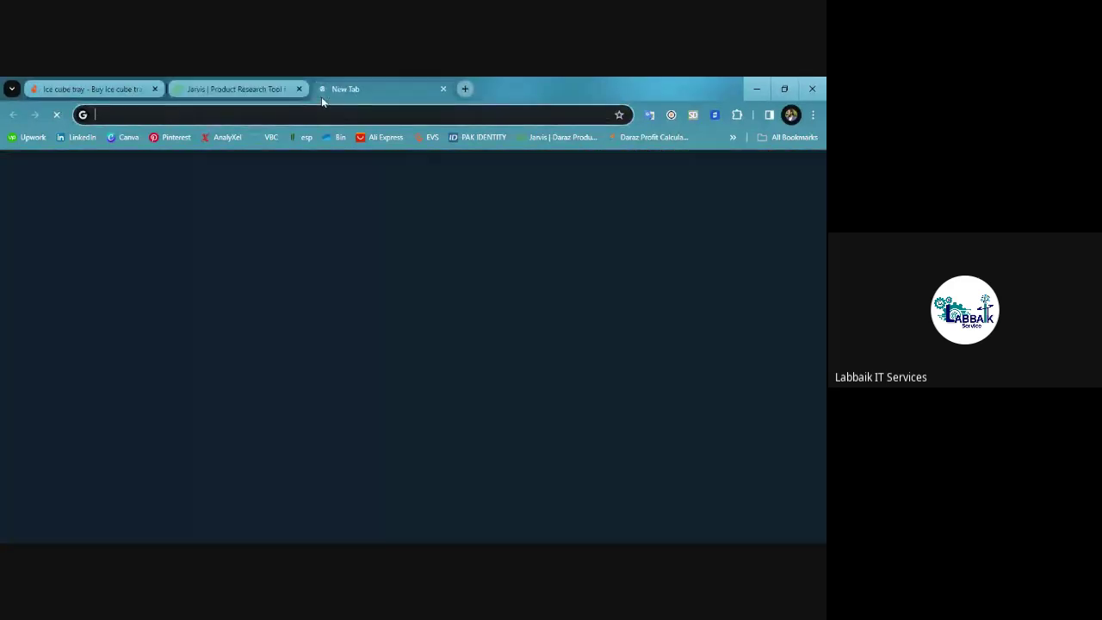
left_click(212, 119)
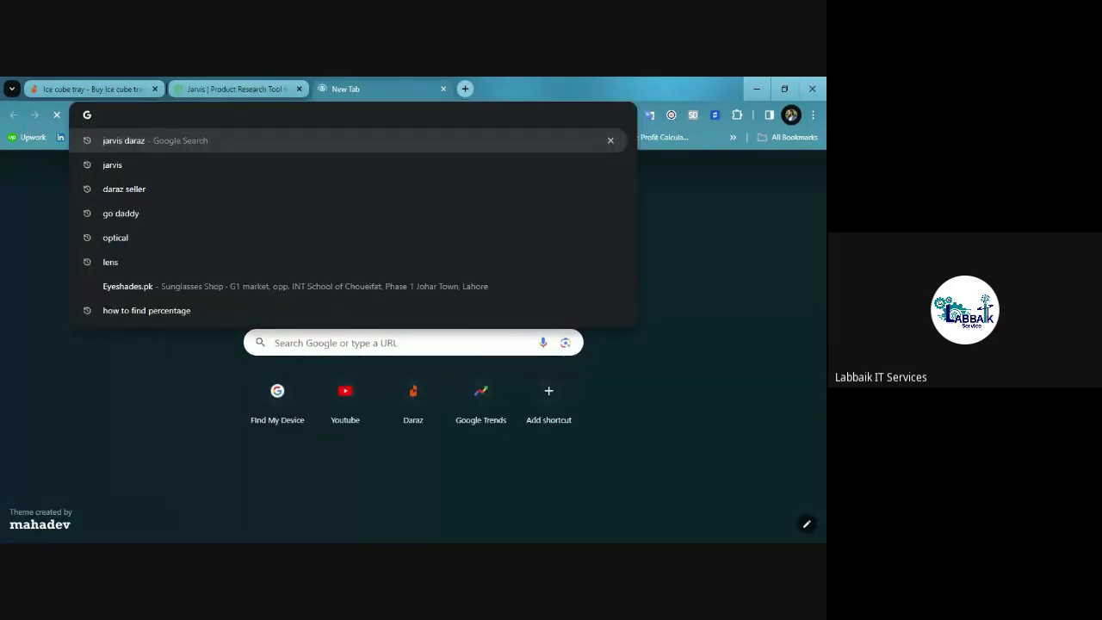
type("jar")
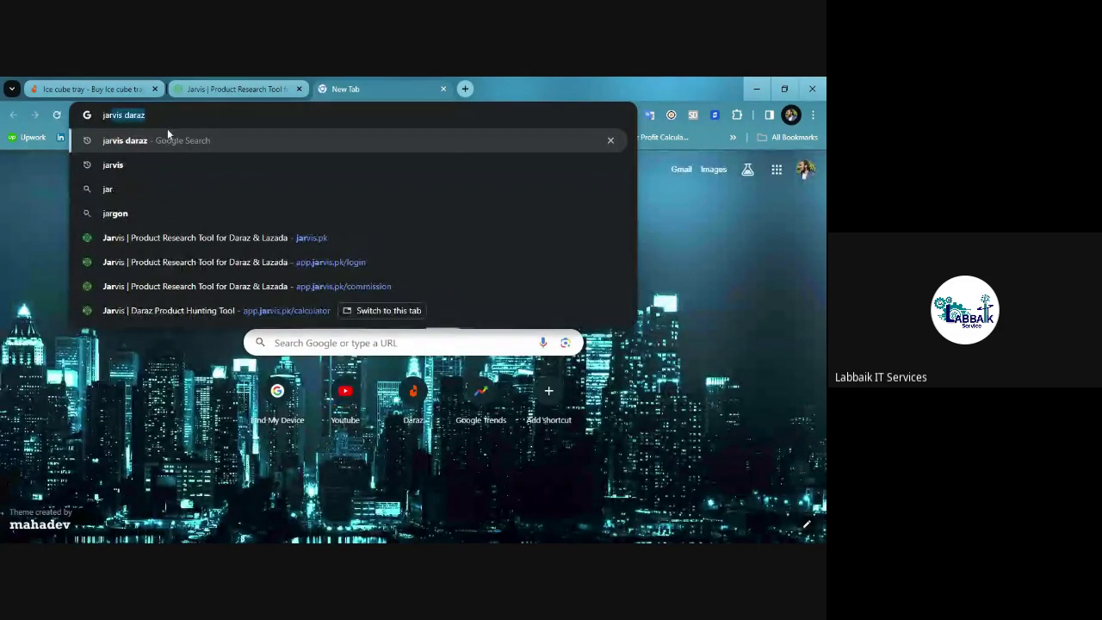
left_click(167, 141)
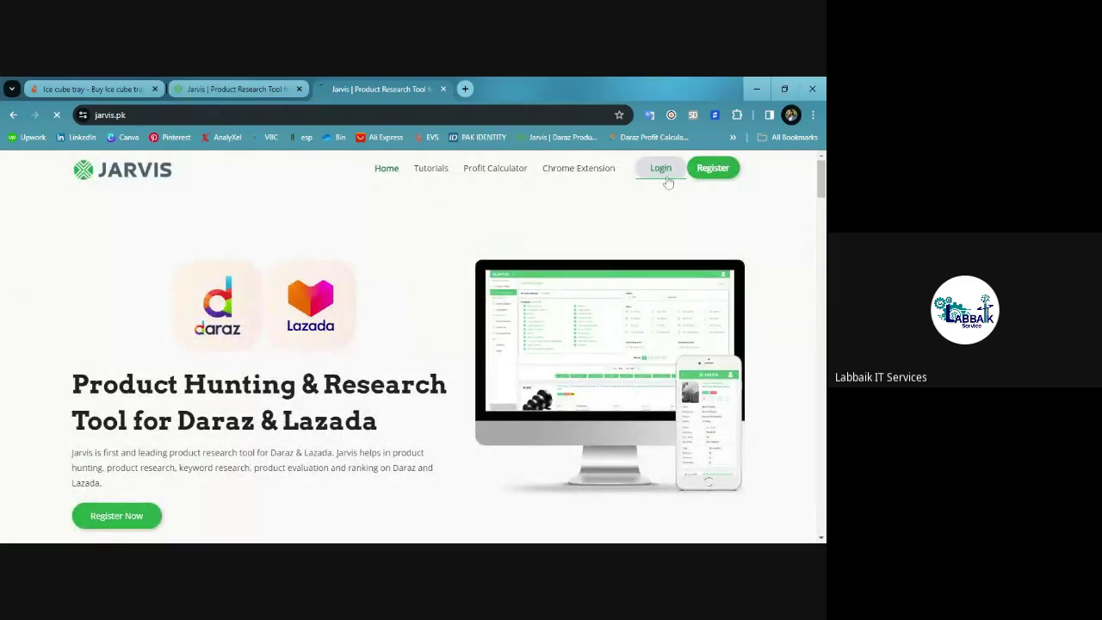
On the Jarvis login page, enter the account e-mail and password and try signing in.
left_click(659, 170)
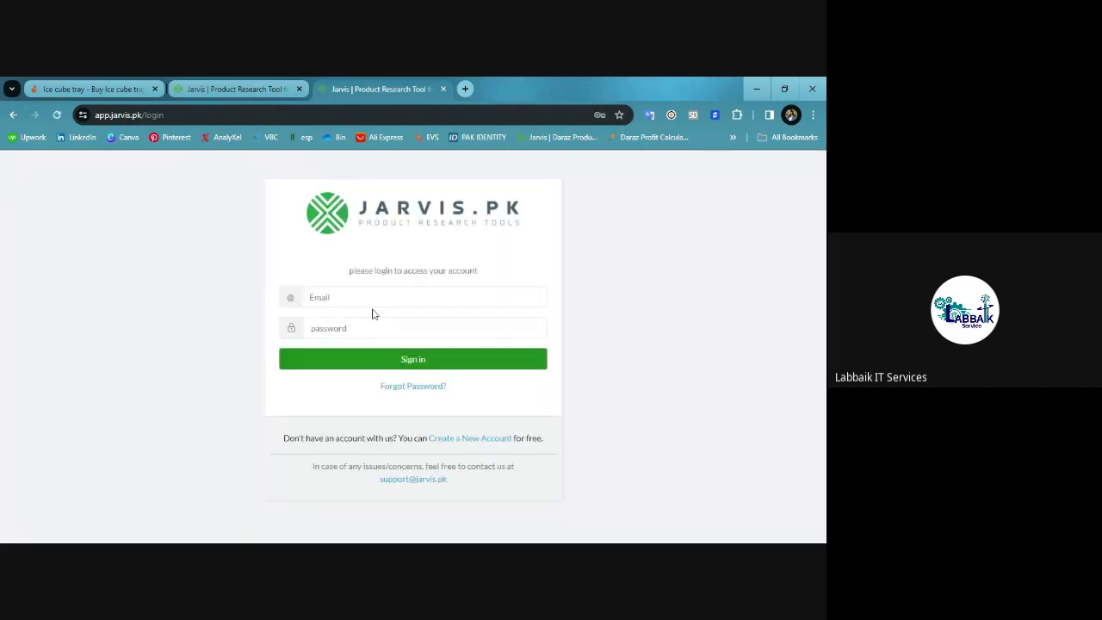
left_click(373, 298)
left_click(373, 298)
type("2")
left_click(373, 297)
key("BackSpace")
left_click(442, 359)
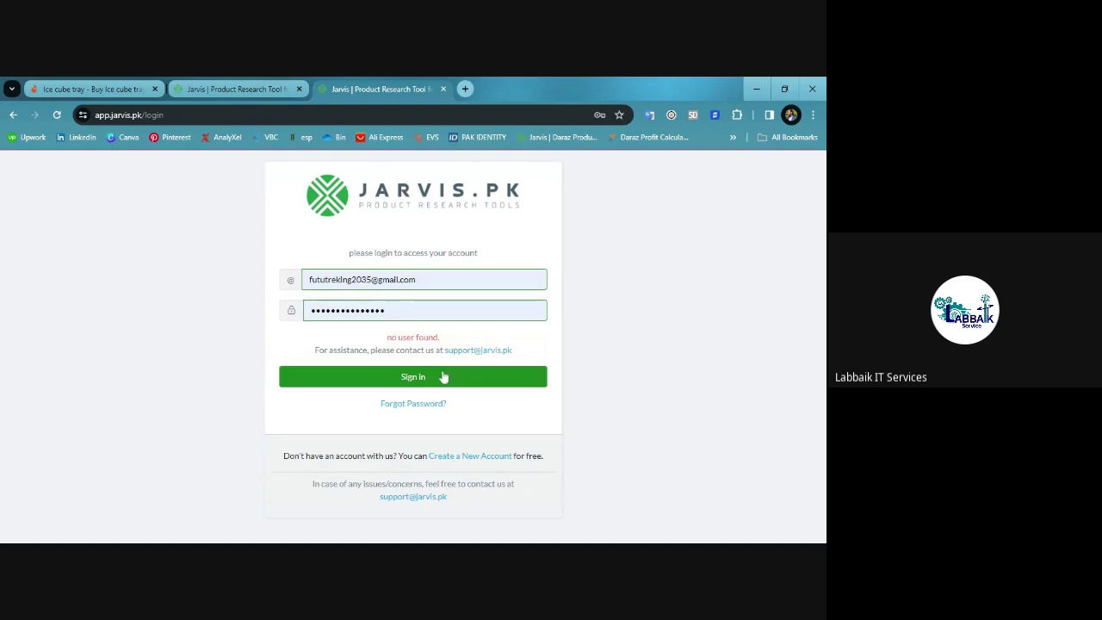
left_click(444, 377)
Reload and sign in with saved credentials, then after 'no user found' open Create a New Account.
left_click(54, 115)
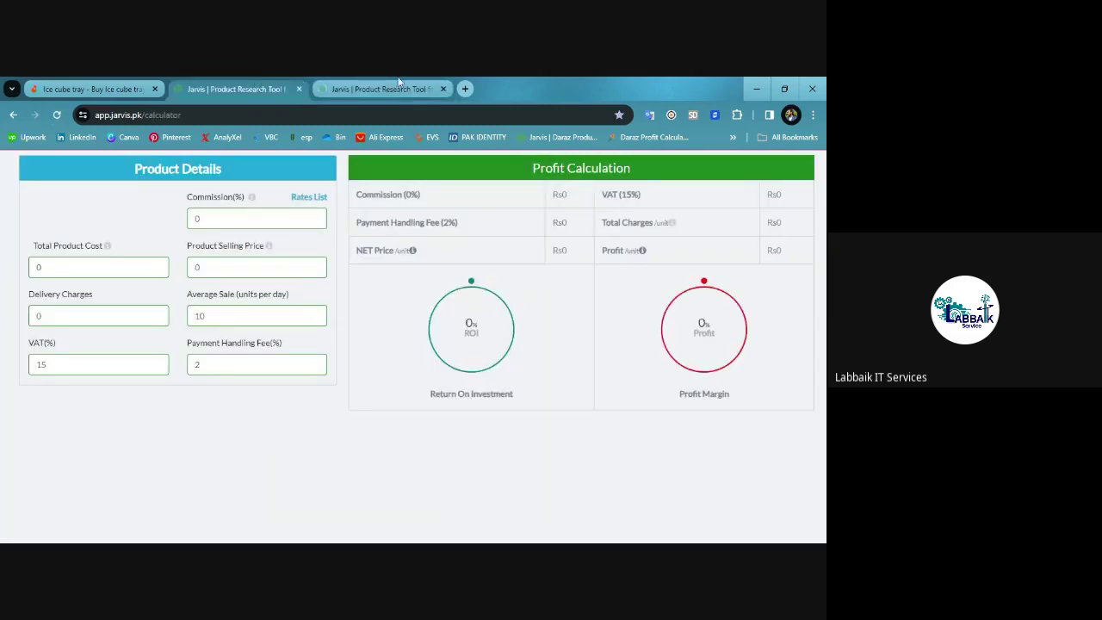
left_click(397, 84)
left_click(414, 302)
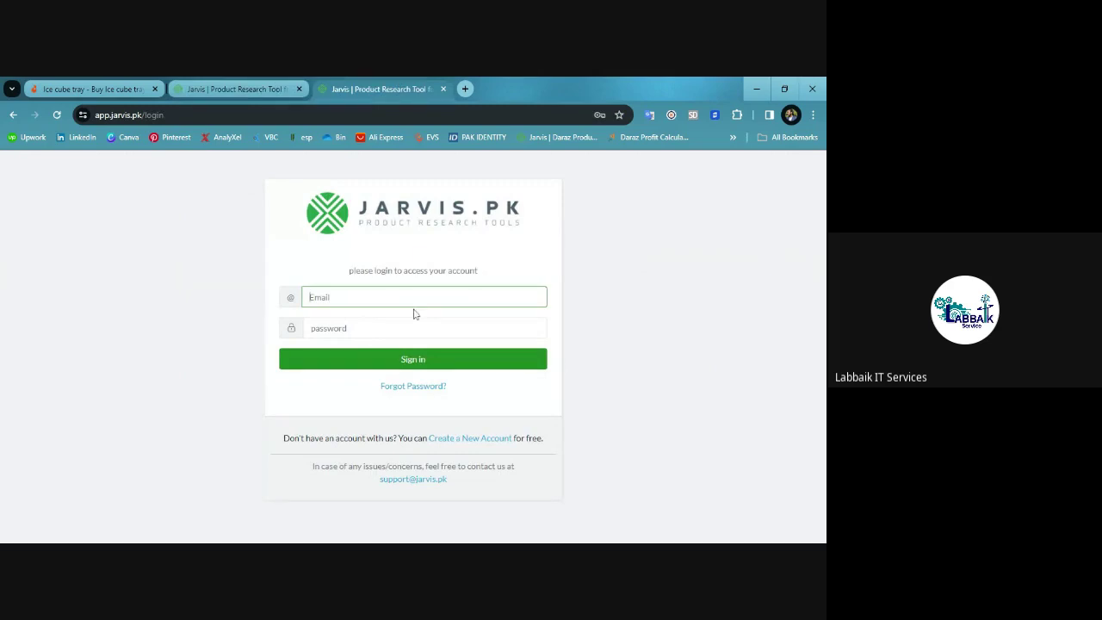
left_click(414, 314)
left_click(431, 361)
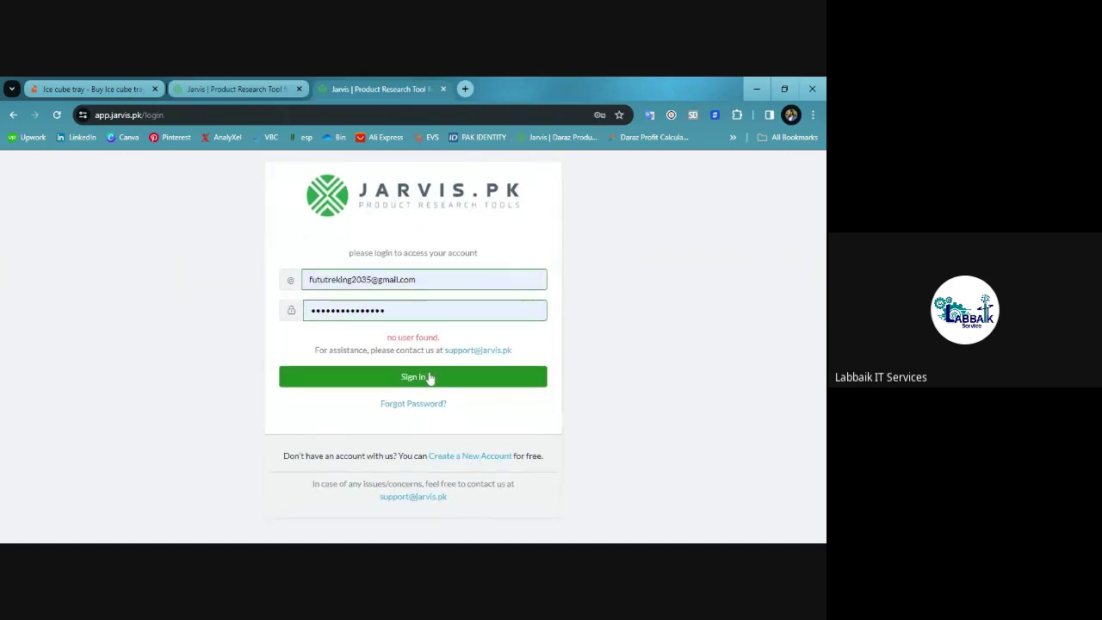
left_click(465, 457)
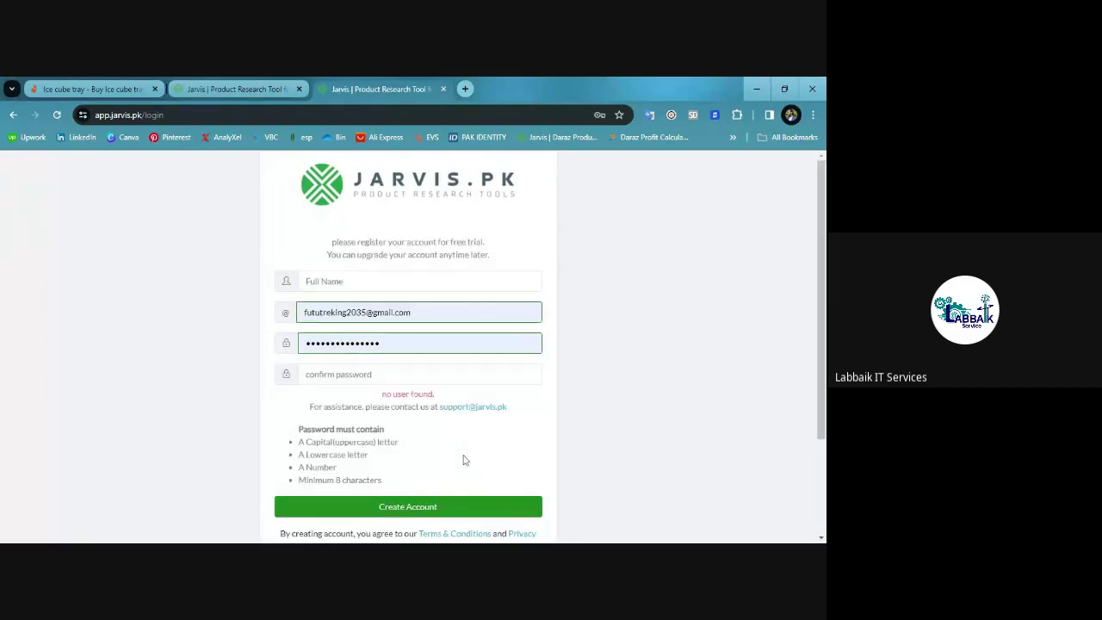
Register with full name 'Tested', fill Confirm Password, and create the Jarvis account.
scroll(398, 392, "down", 2)
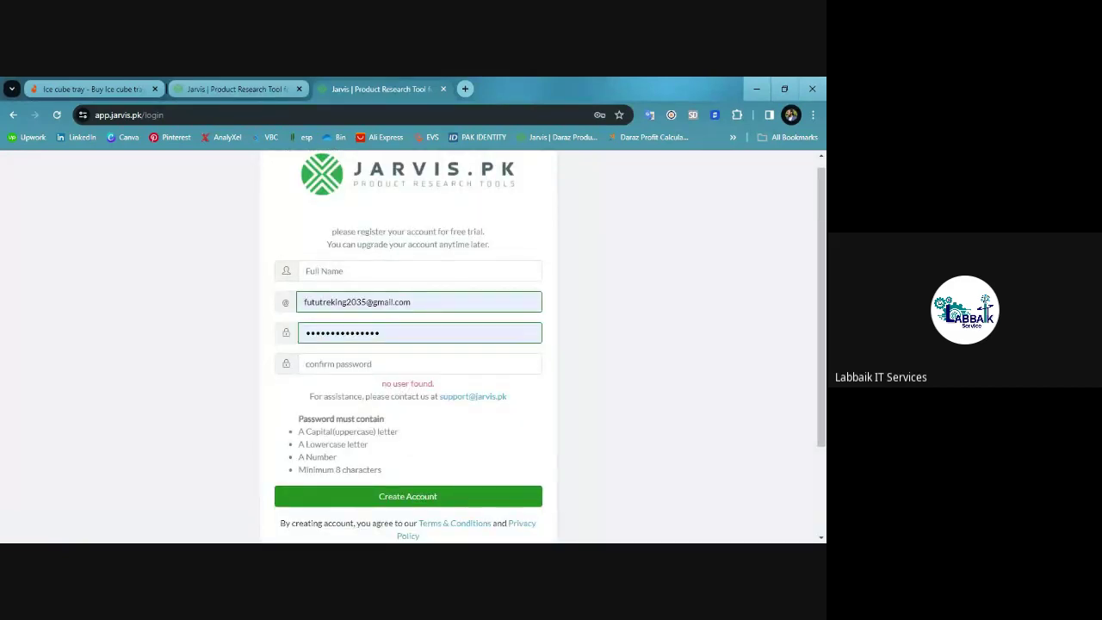
left_click(419, 270)
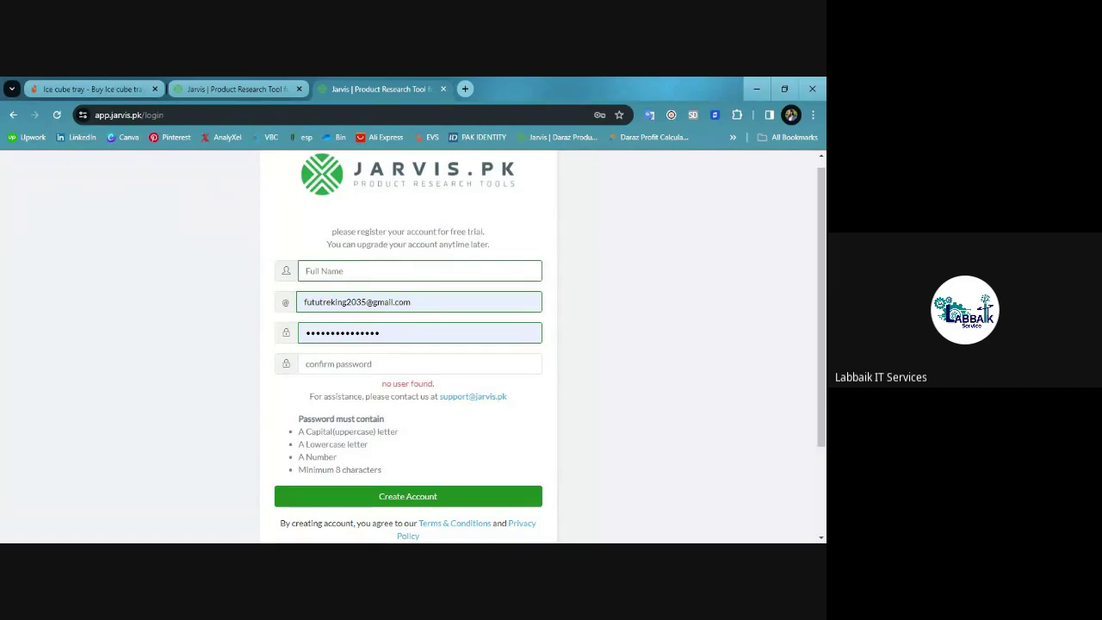
type("Tested")
key("ctrl+v")
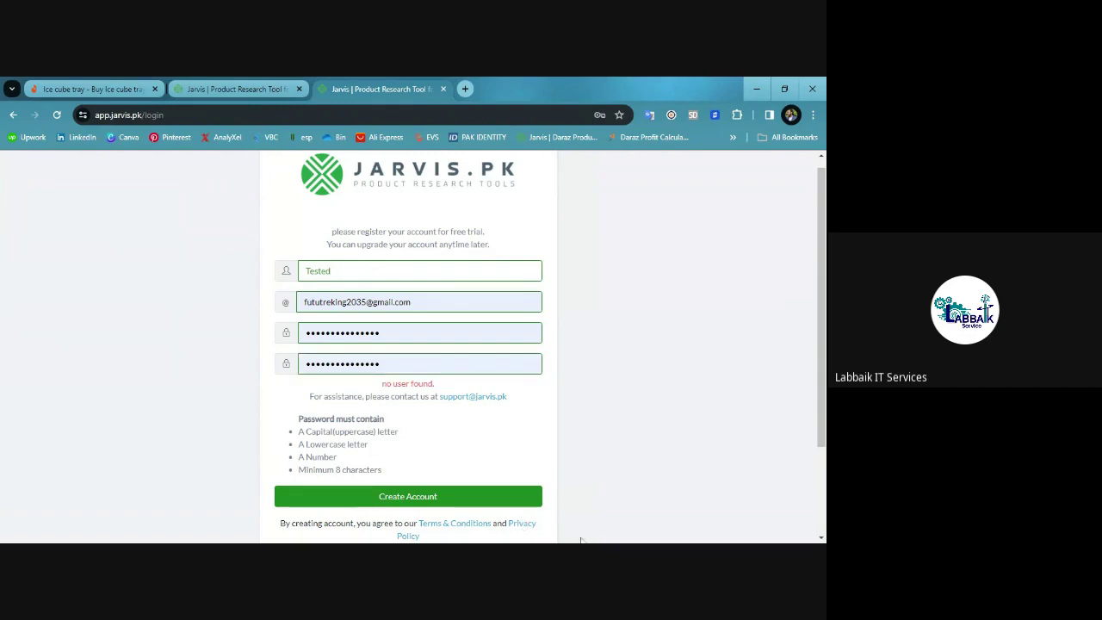
left_click(520, 499)
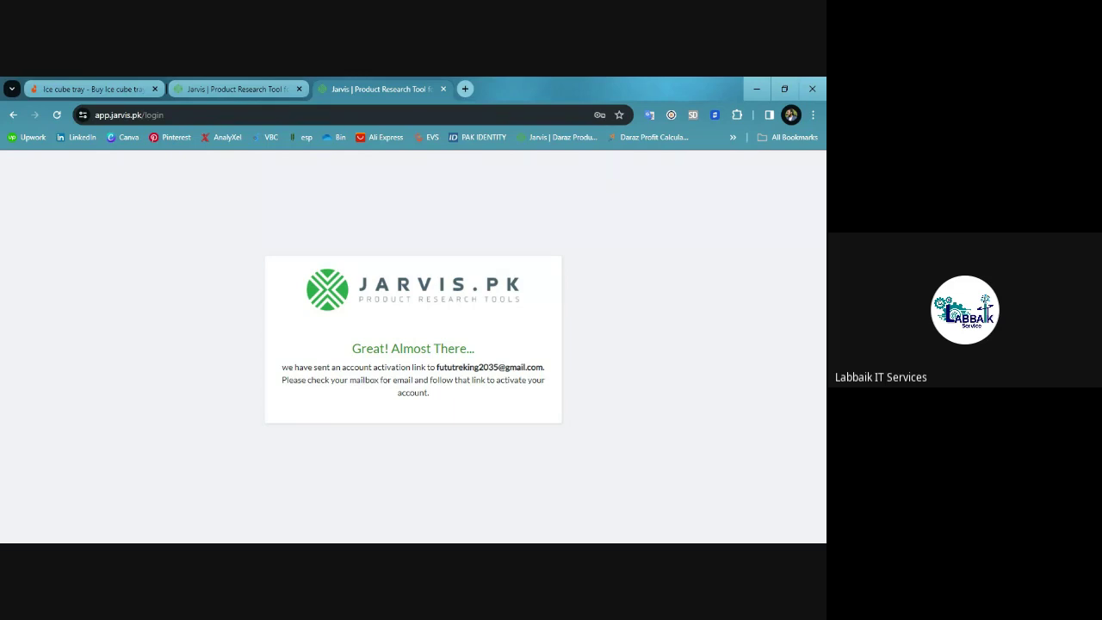
Place a blank tab second in the row, then replace the calculator tab's address with 'darzz'.
left_click(206, 79)
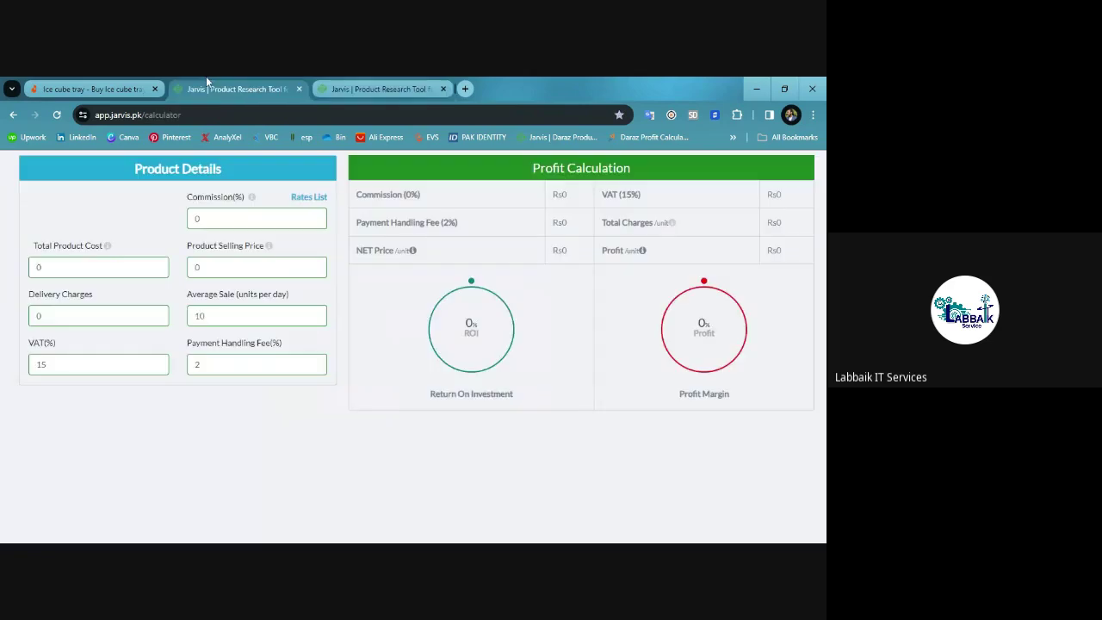
left_click(471, 88)
left_click_drag(497, 88, 232, 89)
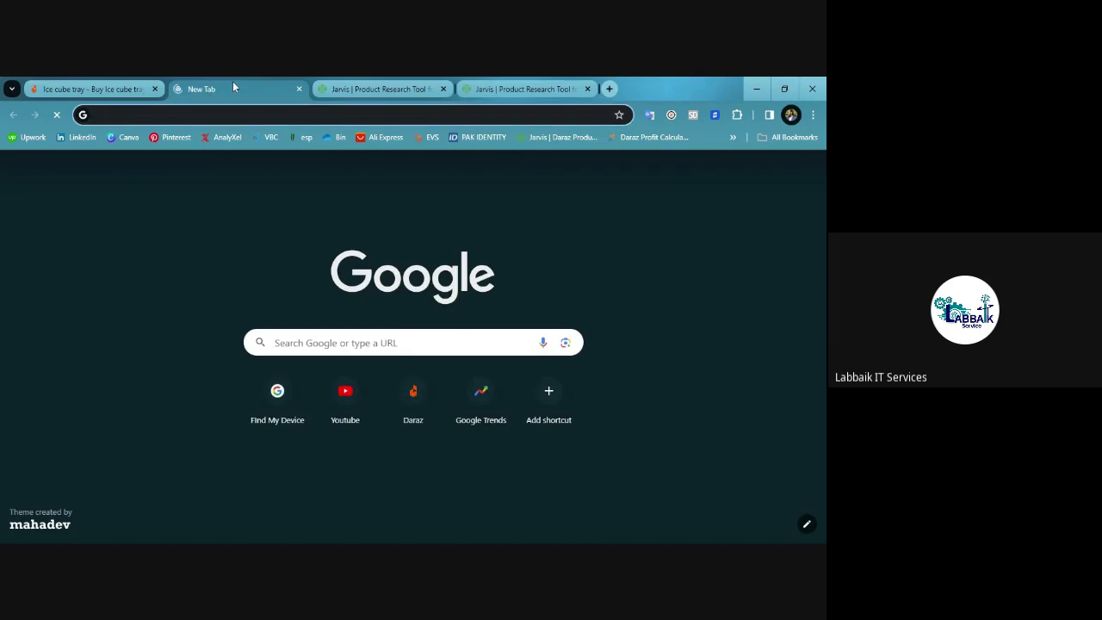
left_click(327, 84)
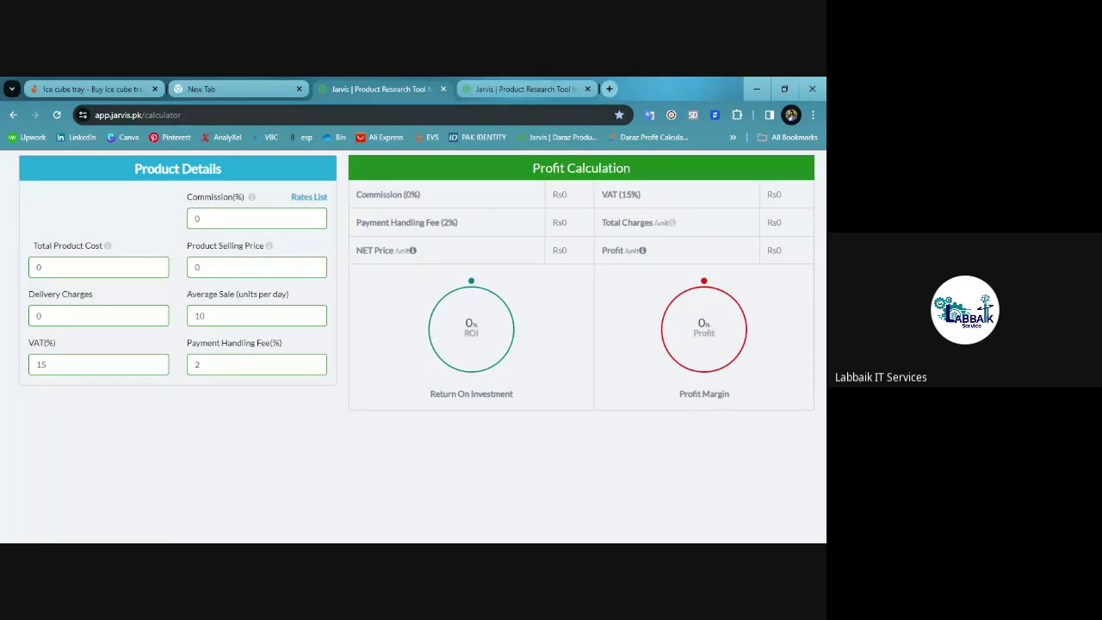
left_click(137, 115)
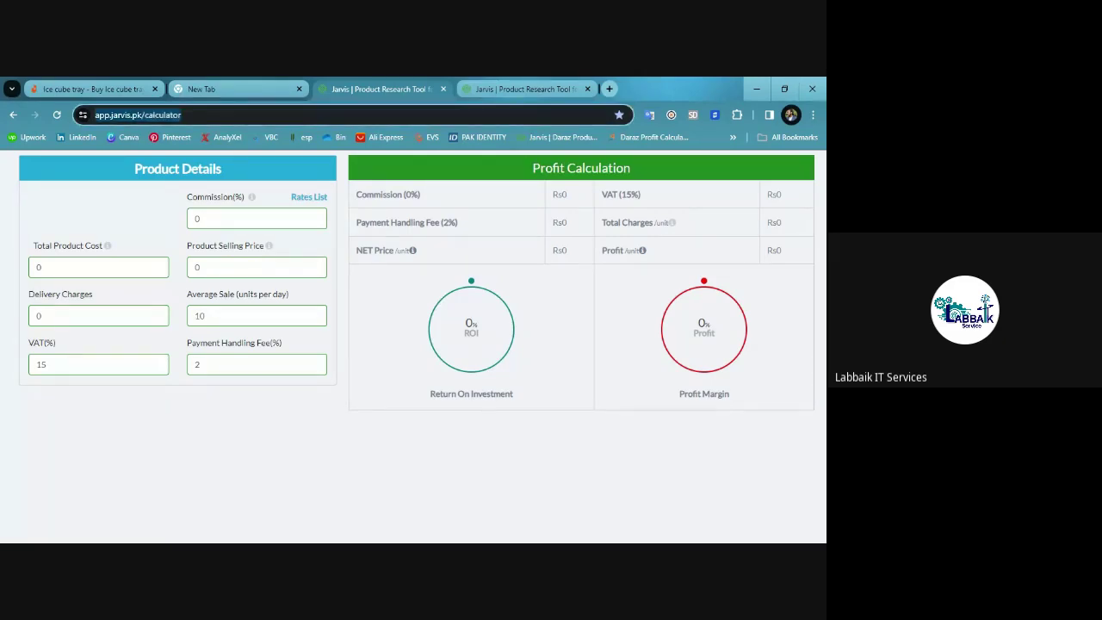
type("darzz")
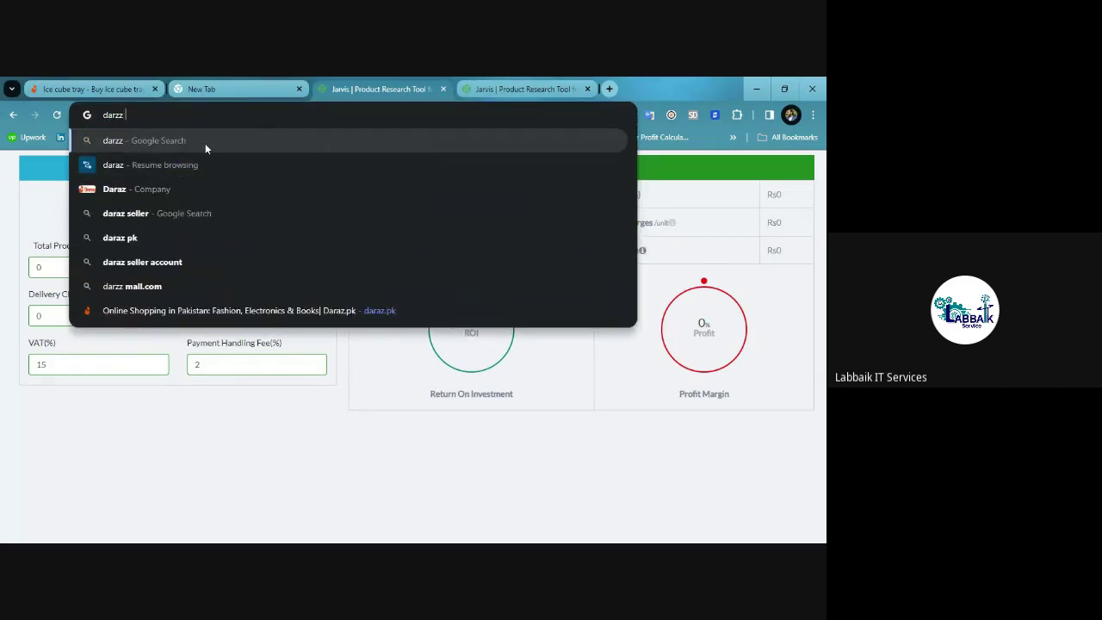
Fix the misspelled query and search Google for the 'daraz calculator' suggestion.
key("BackSpace")
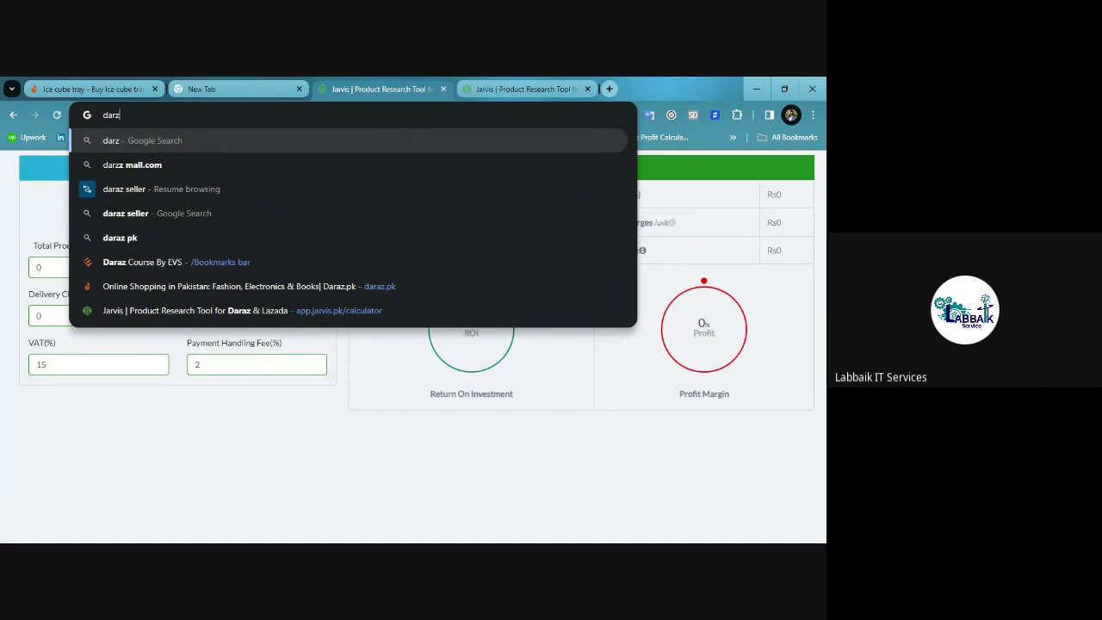
type("az")
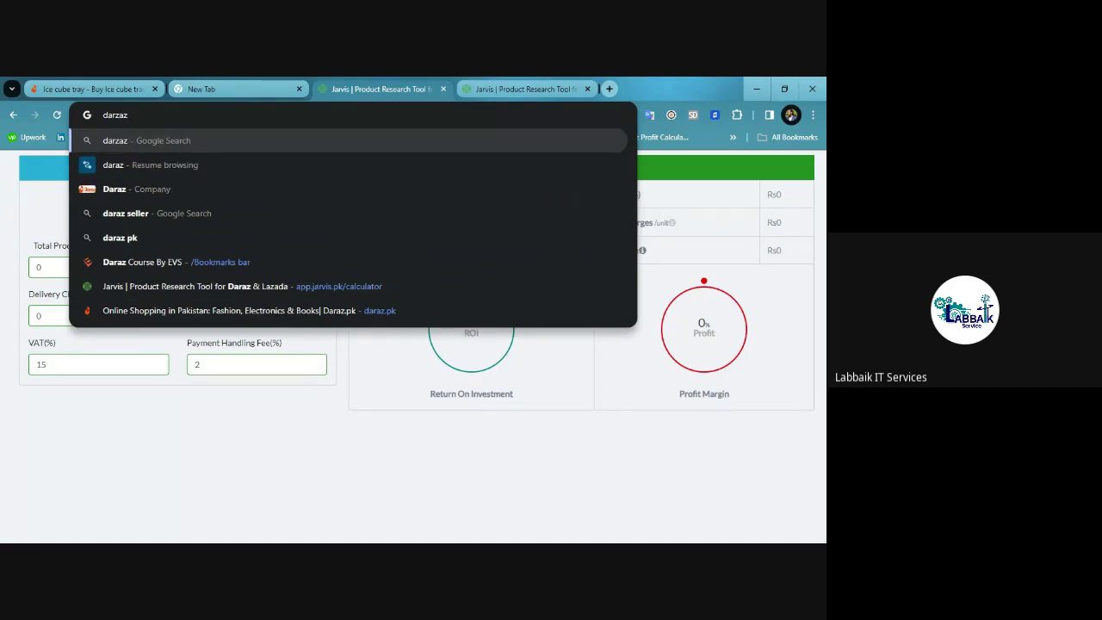
type("cal")
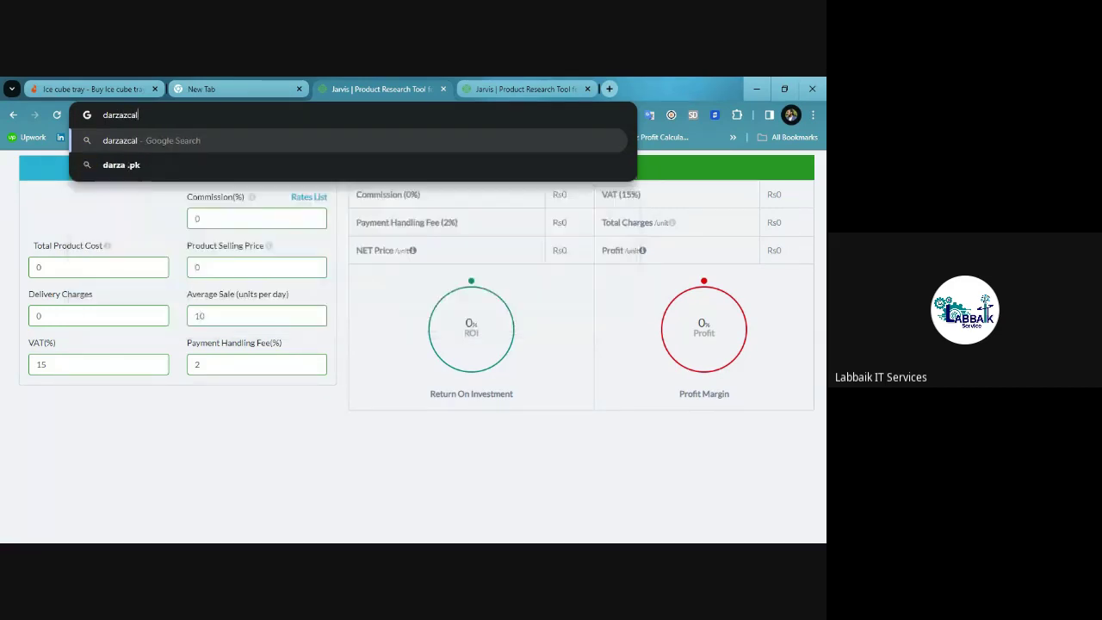
key("BackSpace")
key("BackSpace")
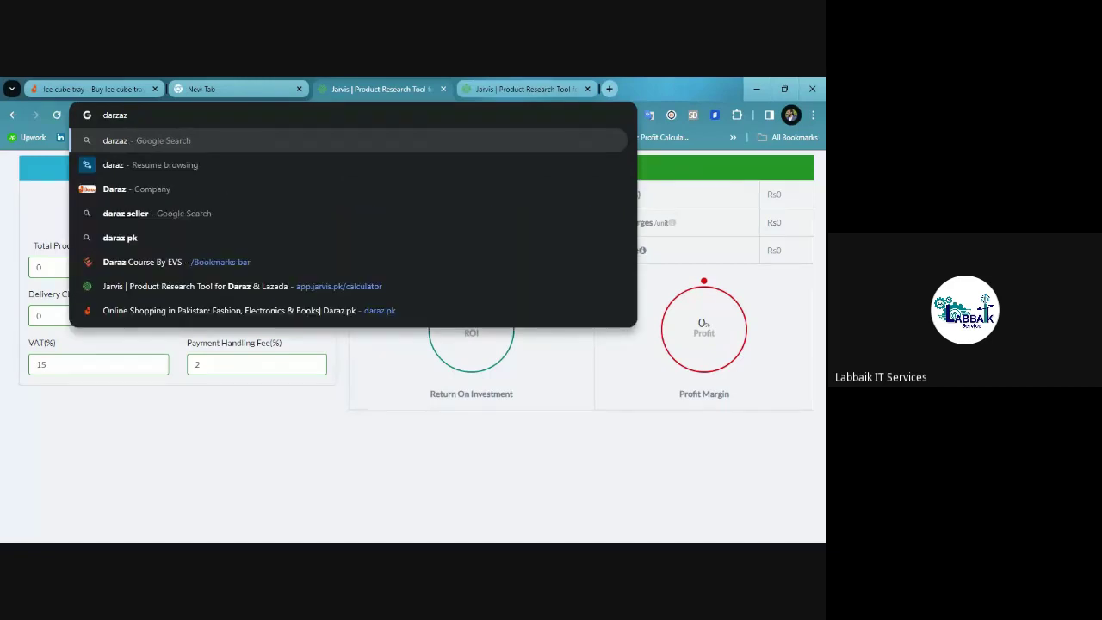
type("c")
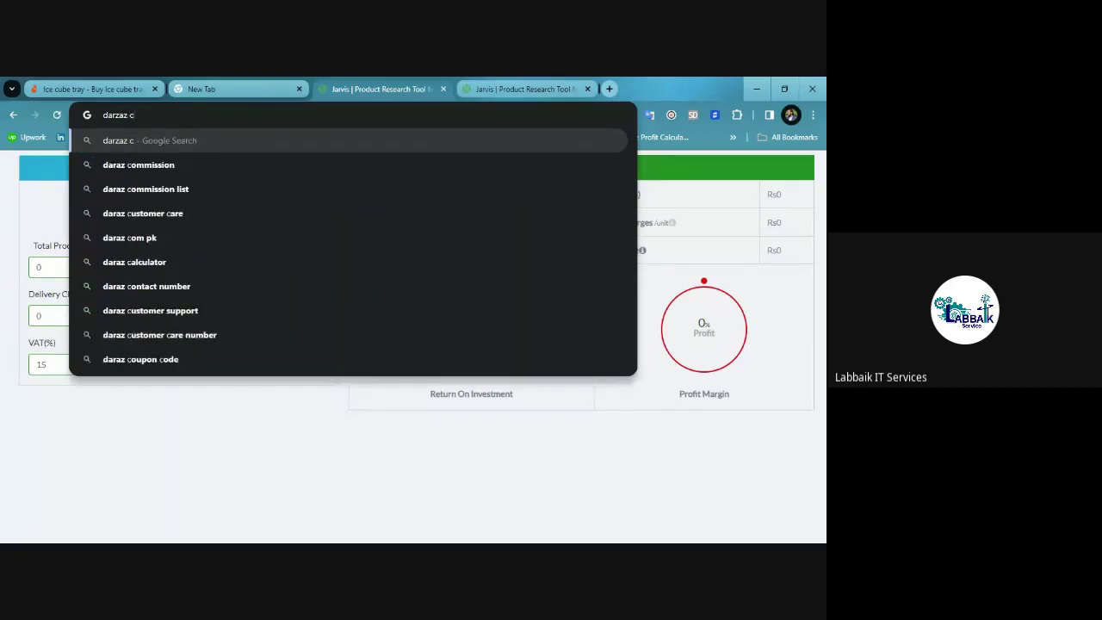
type("a")
key("Down")
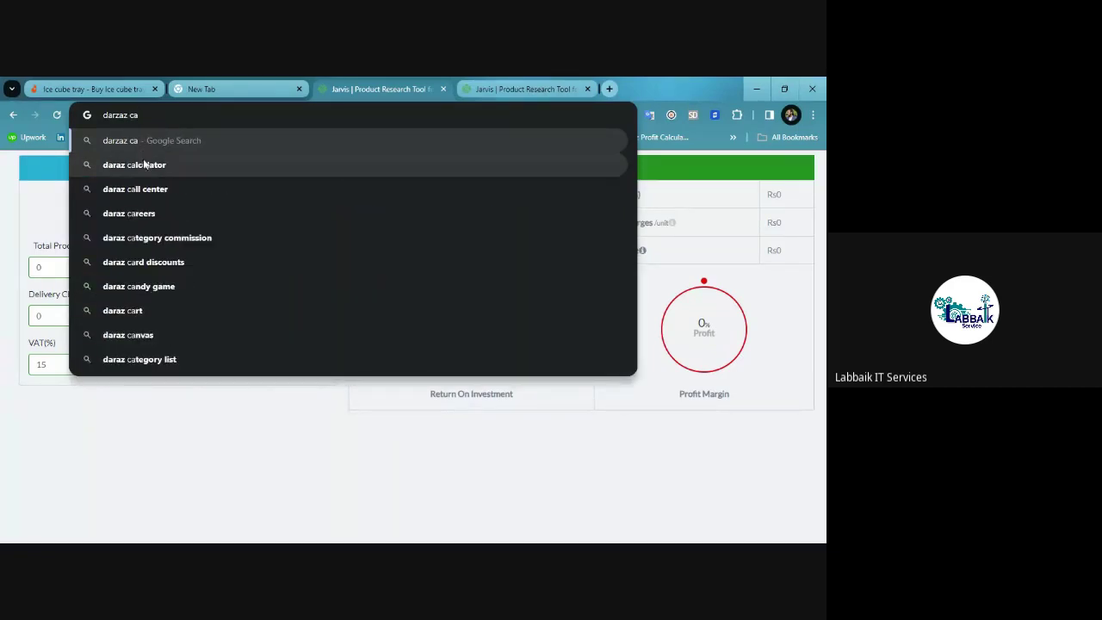
key("Return")
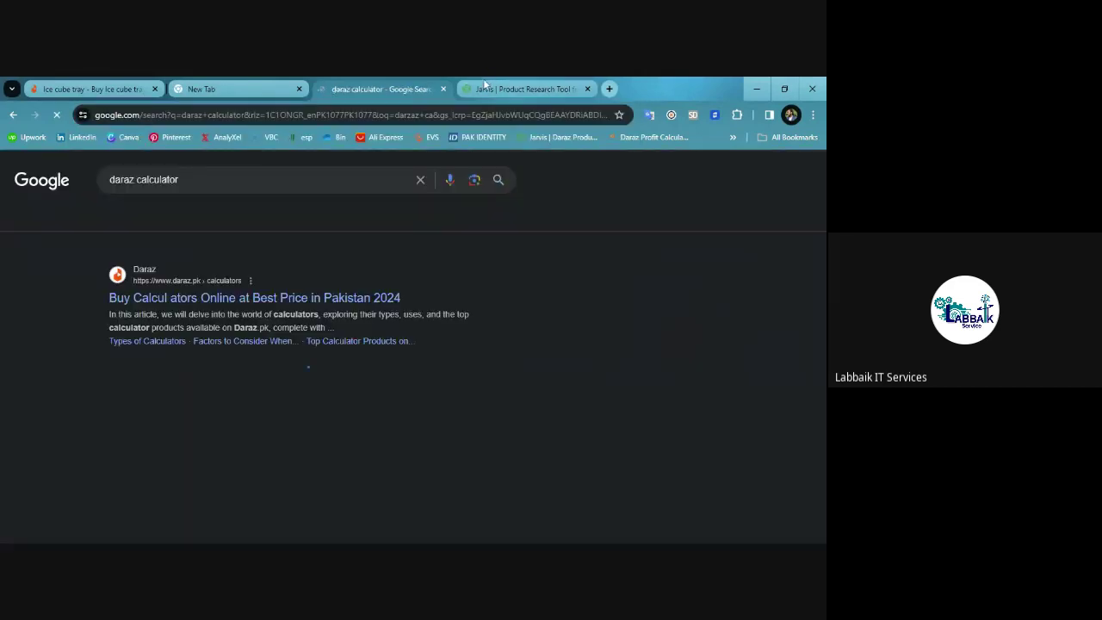
Open the Daraz calculators result in a background tab and the Jarvis Profit Calculation result in place.
left_click(485, 86)
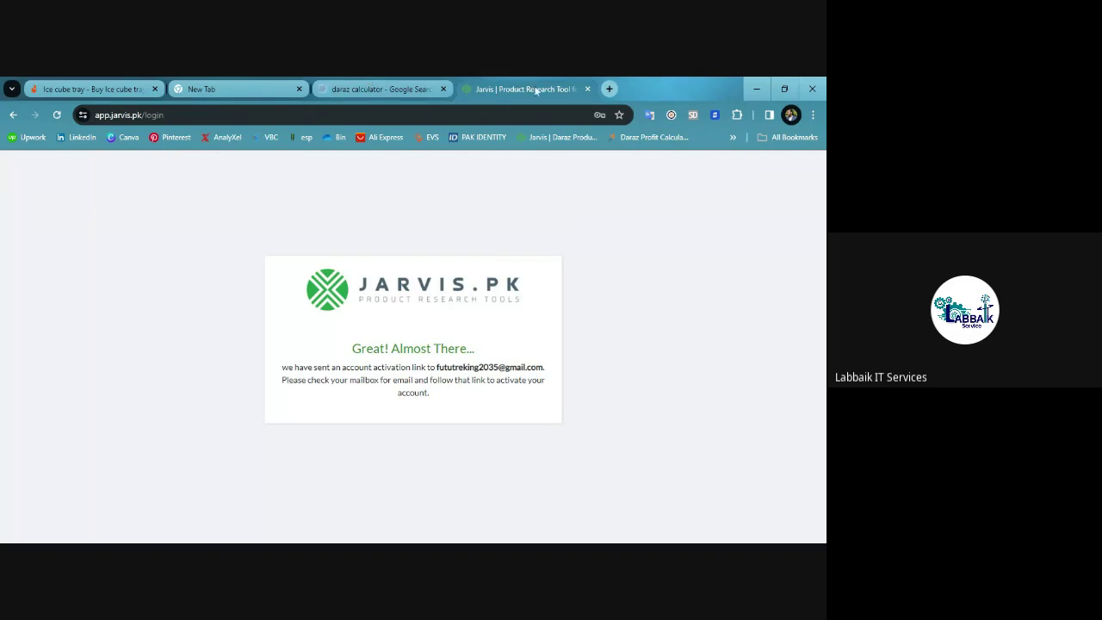
left_click(411, 83)
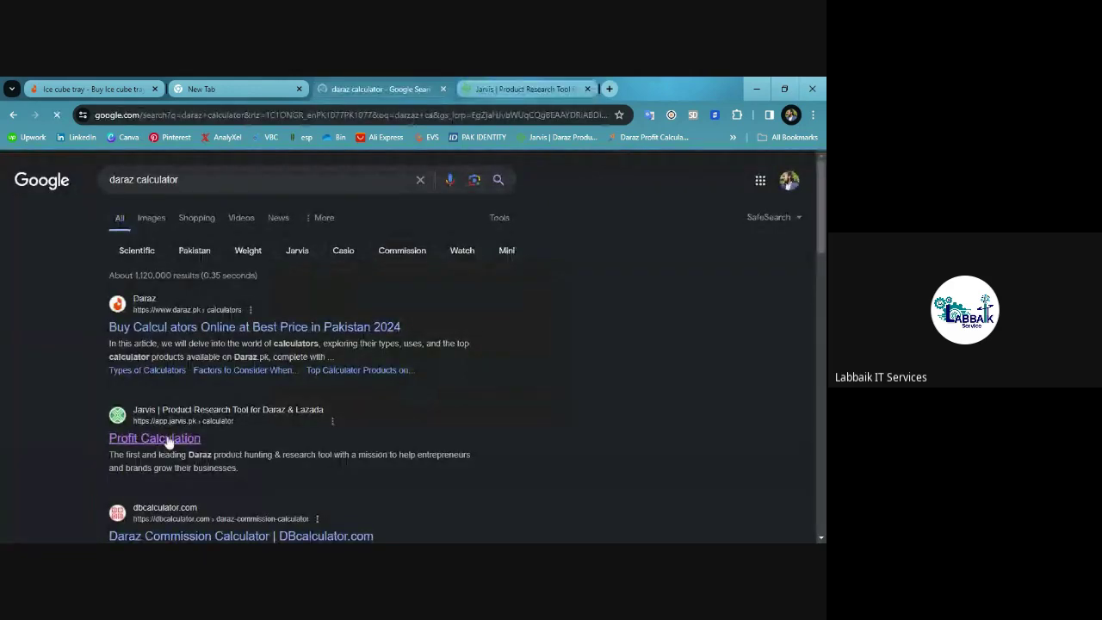
middle_click(253, 326)
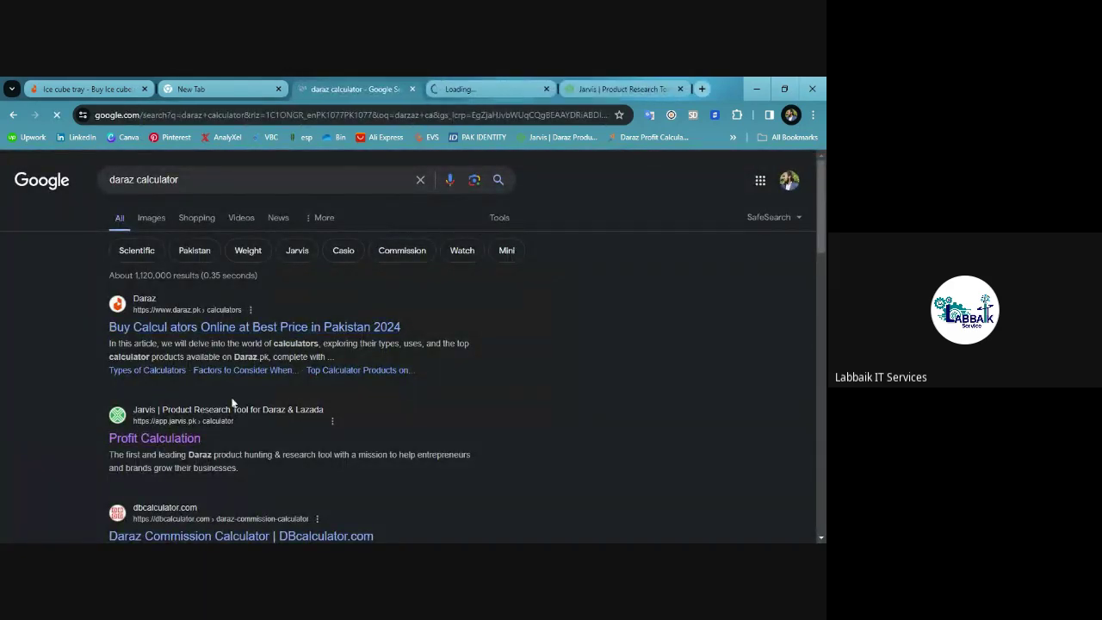
left_click(179, 424)
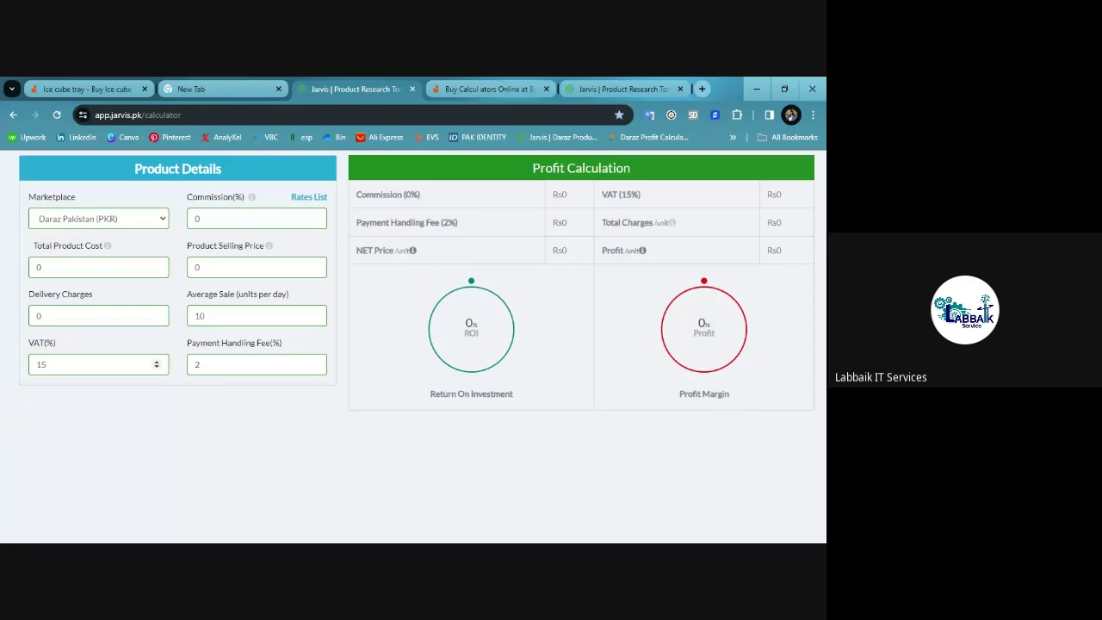
Glance over the Daraz calculators listing, then close it and the extra Jarvis activation-message tab.
left_click(462, 82)
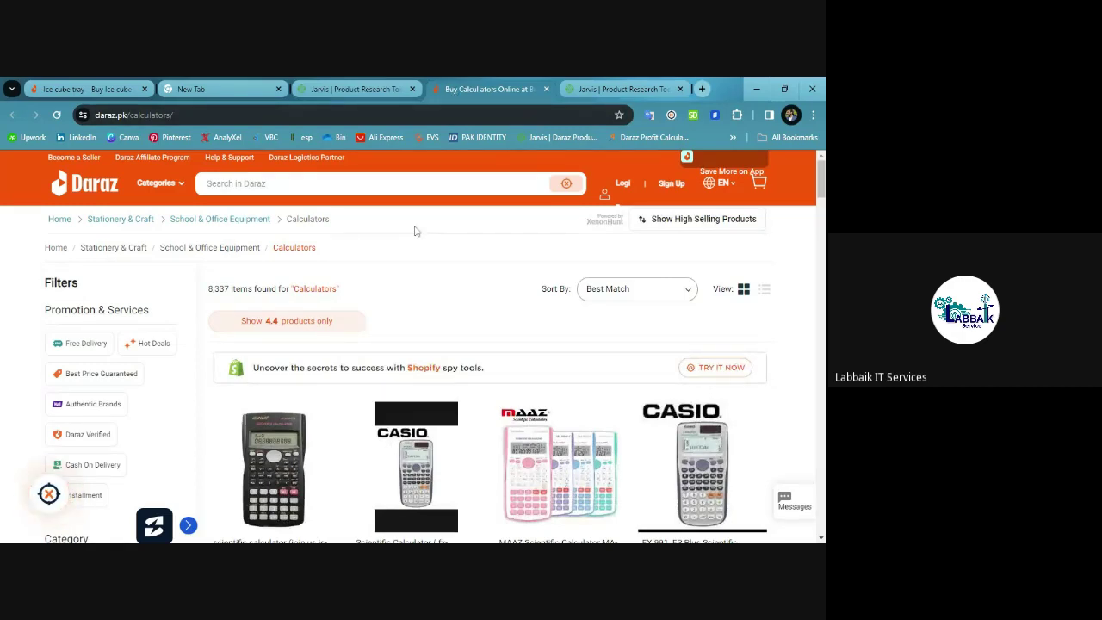
scroll(414, 230, "down", 1)
scroll(414, 231, "up", 1)
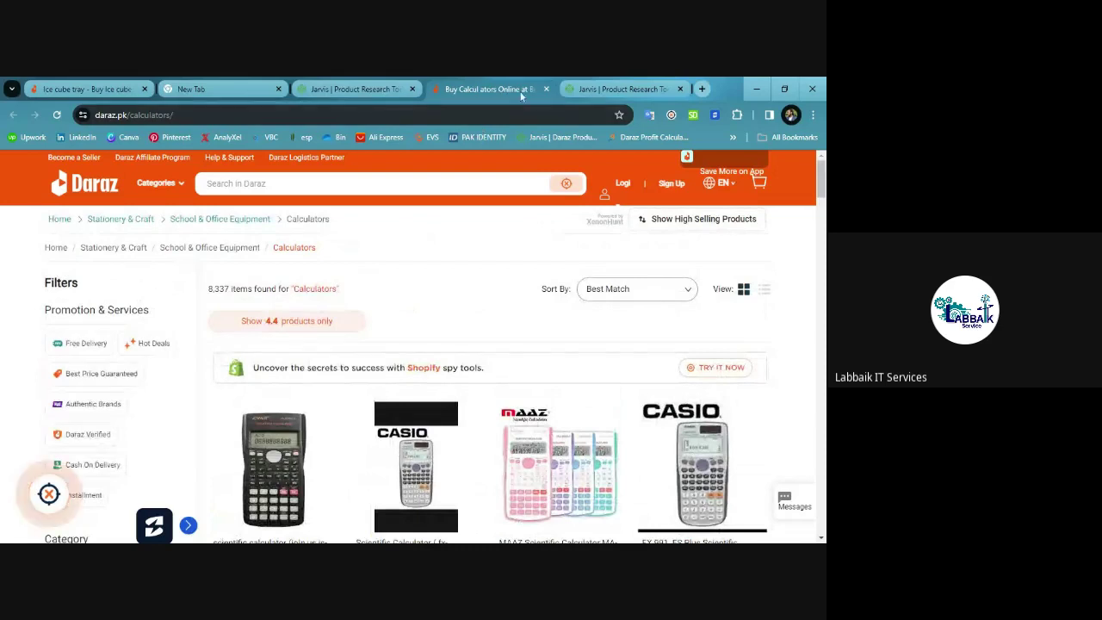
left_click(546, 90)
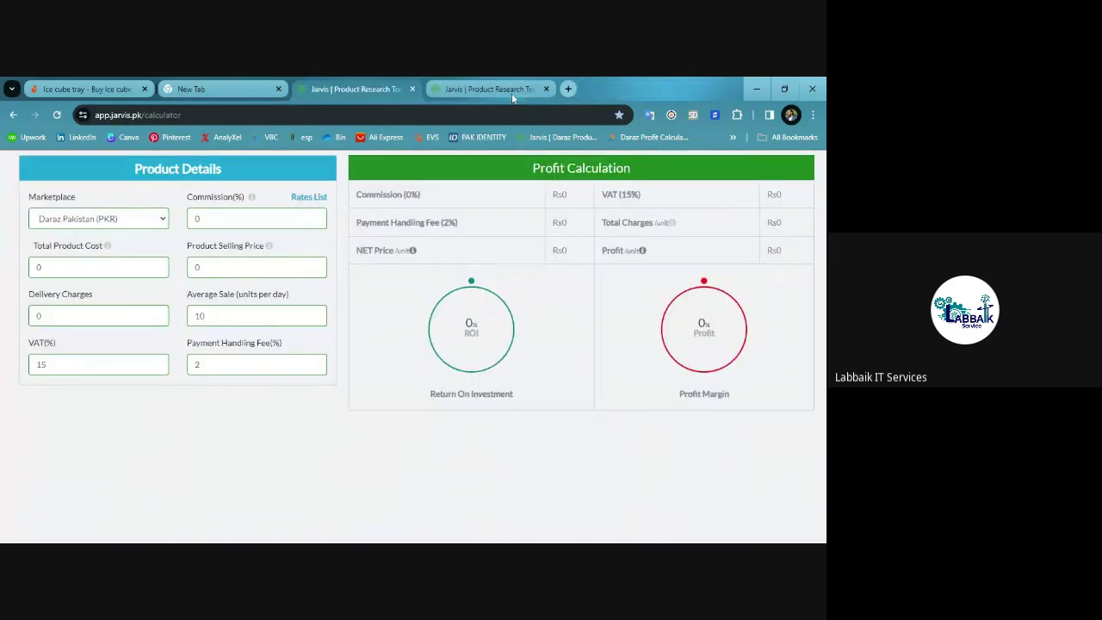
left_click(507, 83)
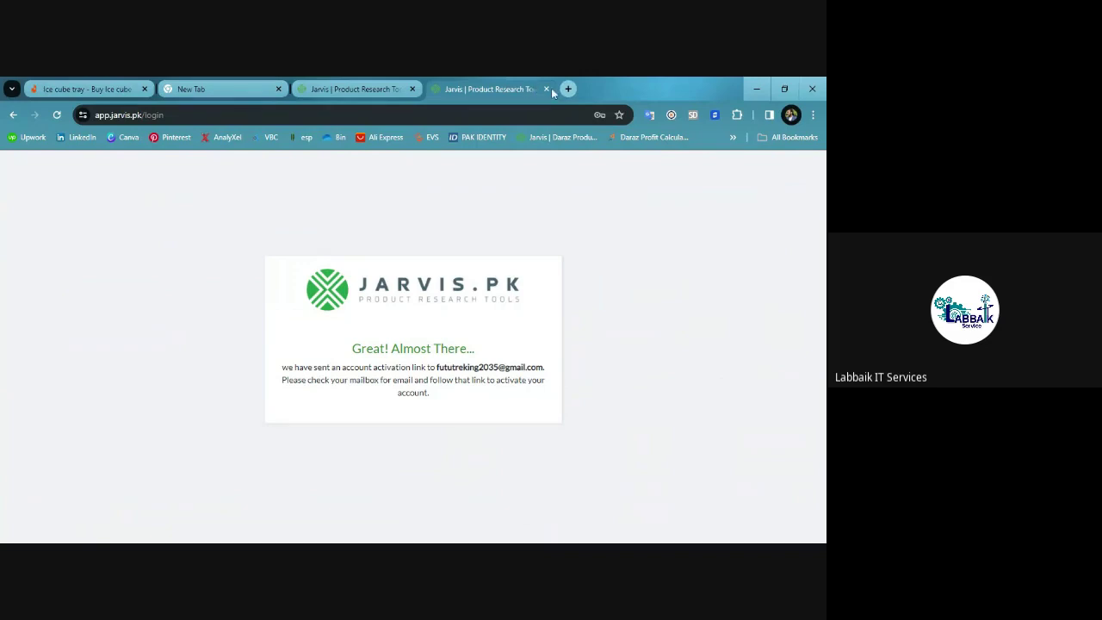
left_click(547, 90)
In the blank new tab, go to xenonhunt.com by autocompleting 'xen'.
left_click(195, 90)
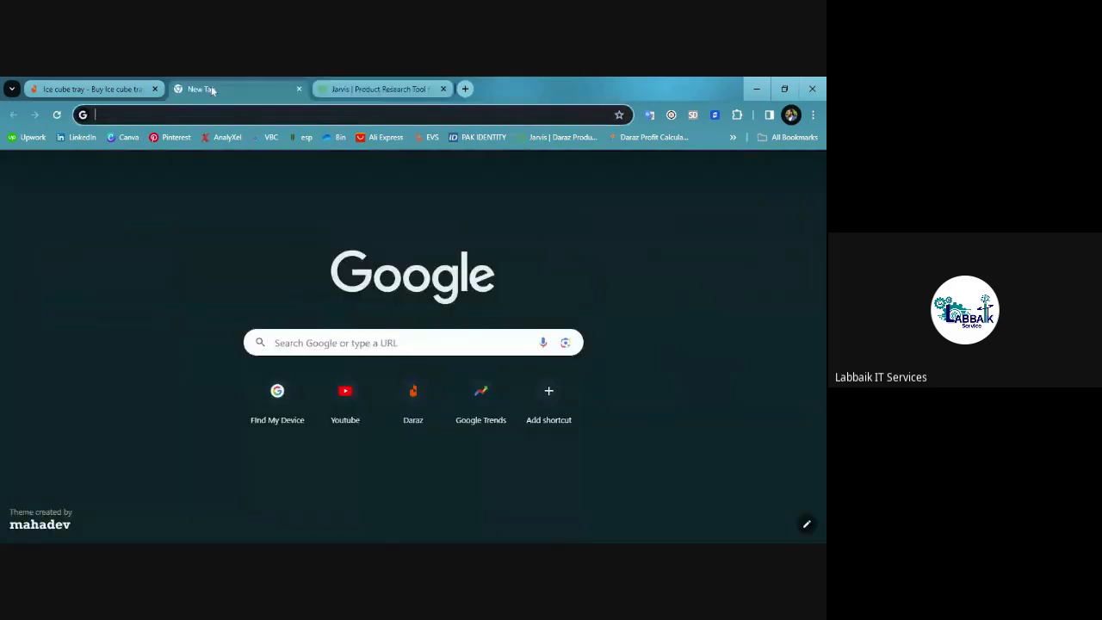
type("xen")
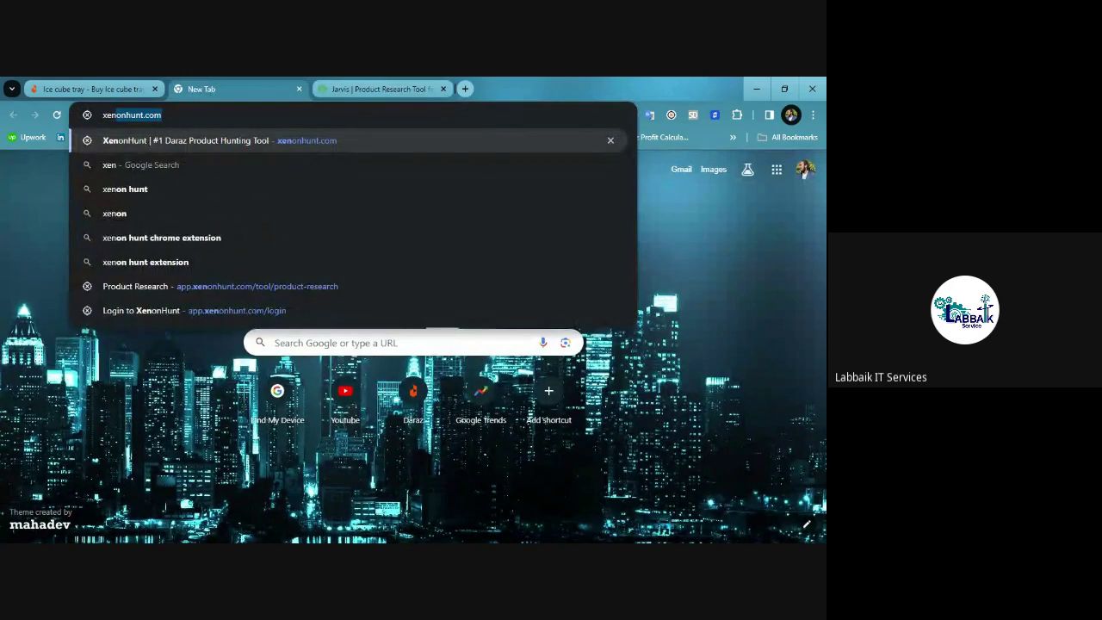
key("Right")
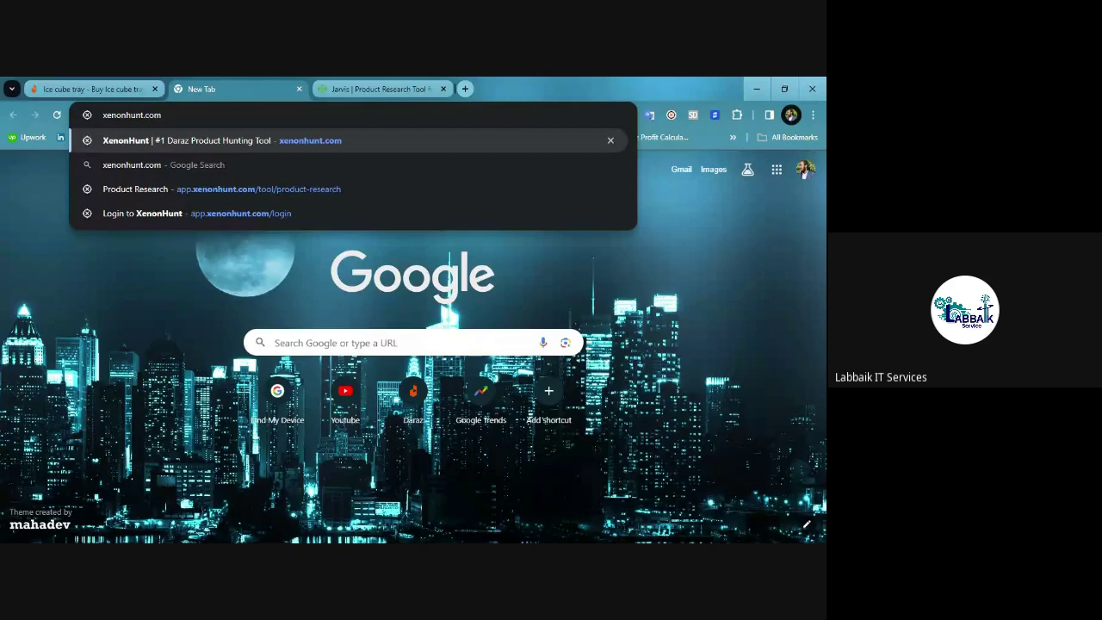
key("Return")
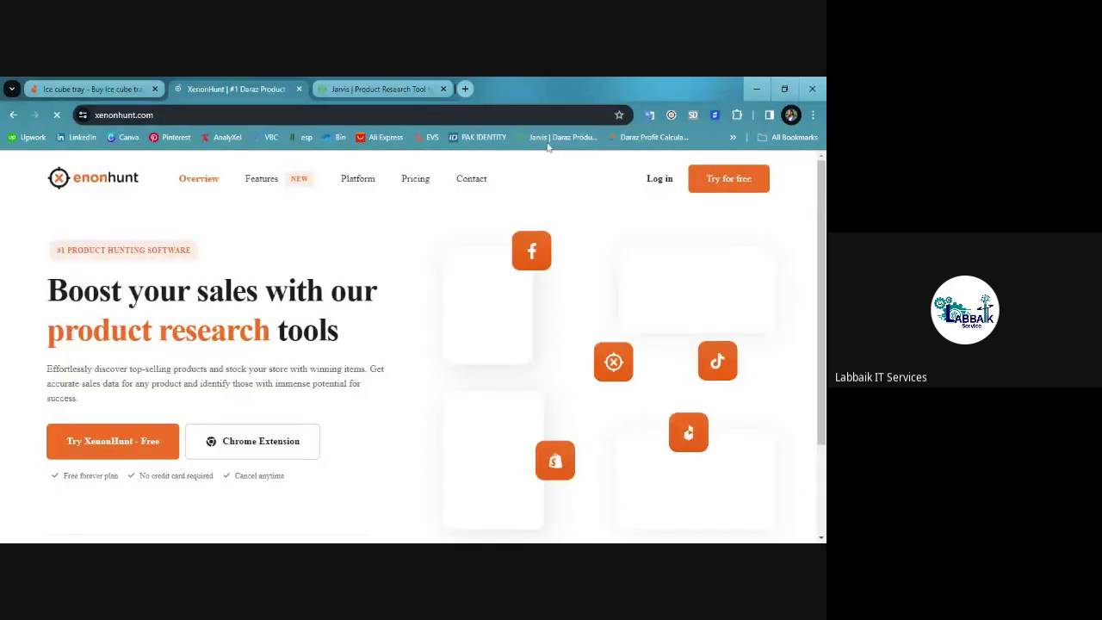
Log in from the XenonHunt home page to reach the Basic-plan Product Research dashboard.
left_click(651, 179)
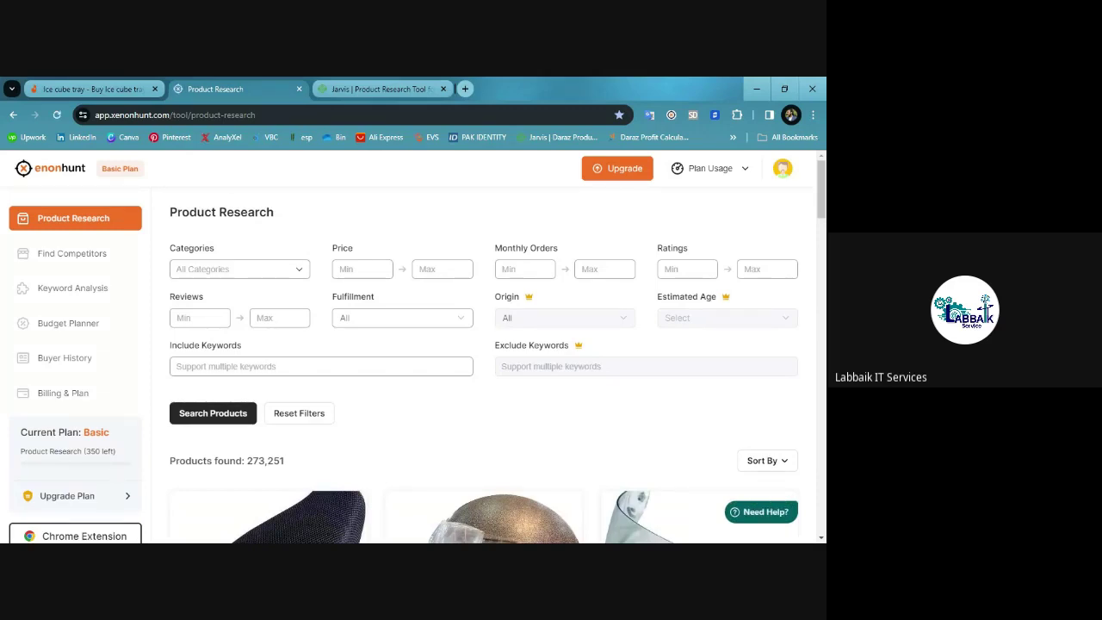
key("ctrl+t")
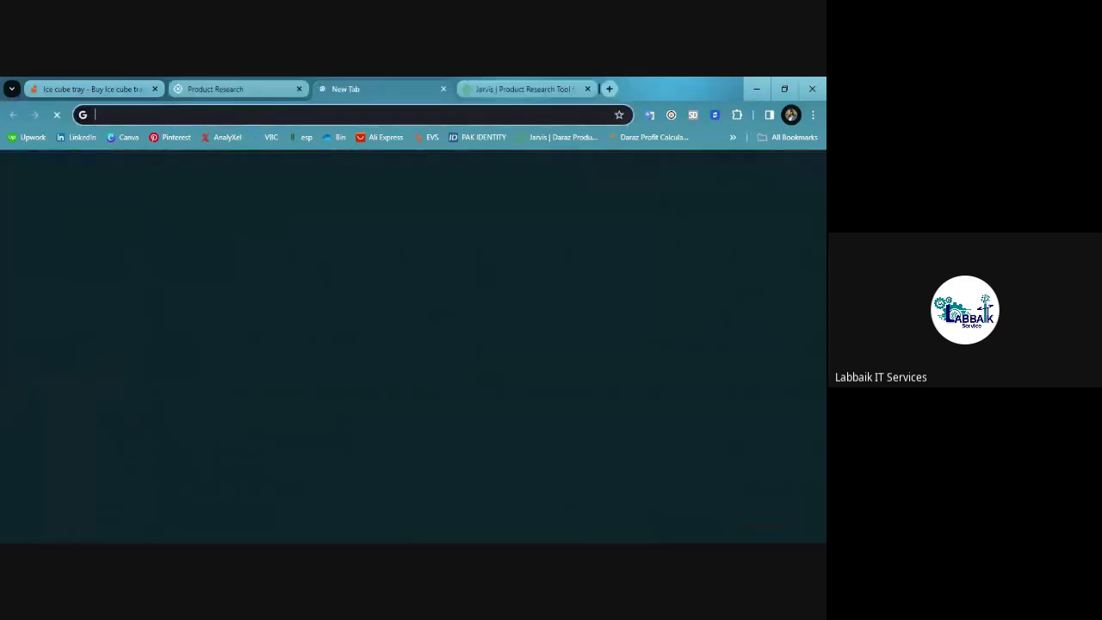
left_click(262, 79)
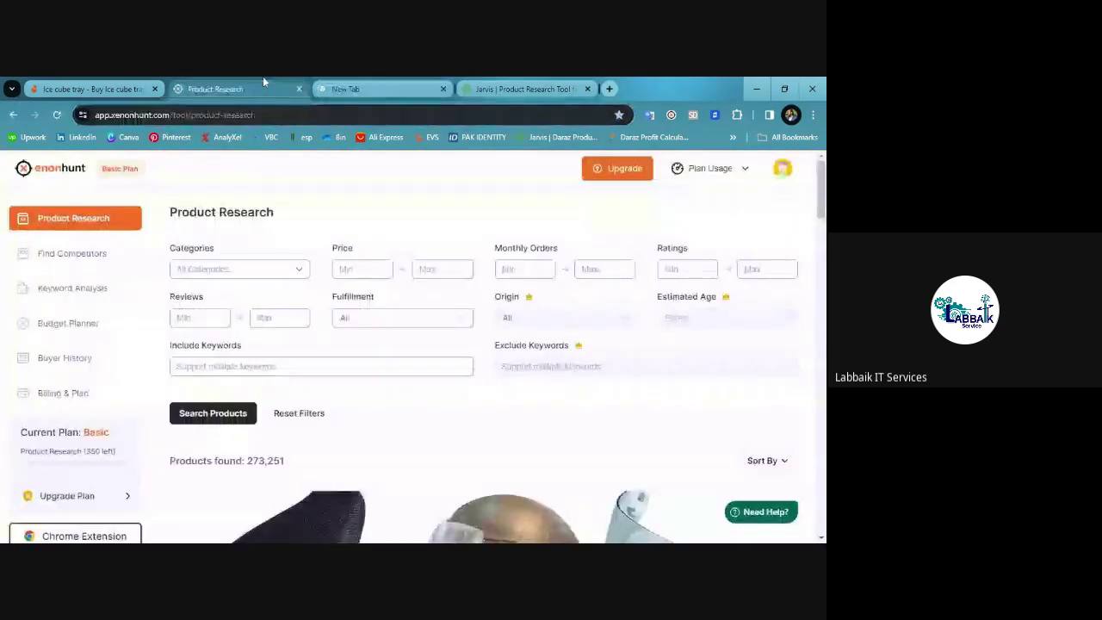
left_click(749, 172)
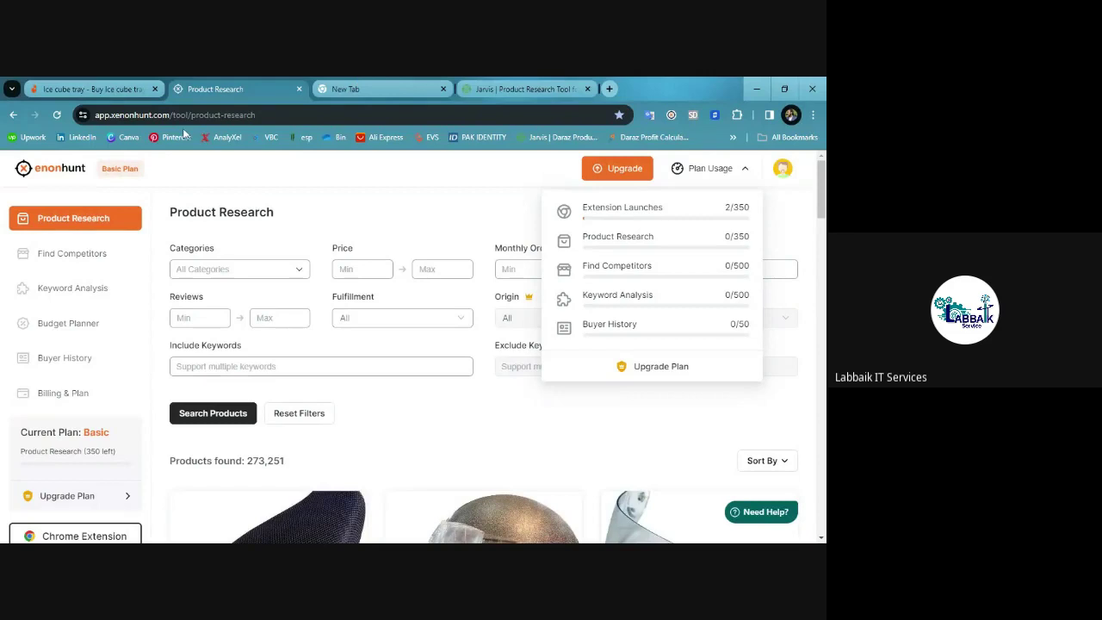
left_click(90, 89)
left_click(232, 89)
left_click(781, 170)
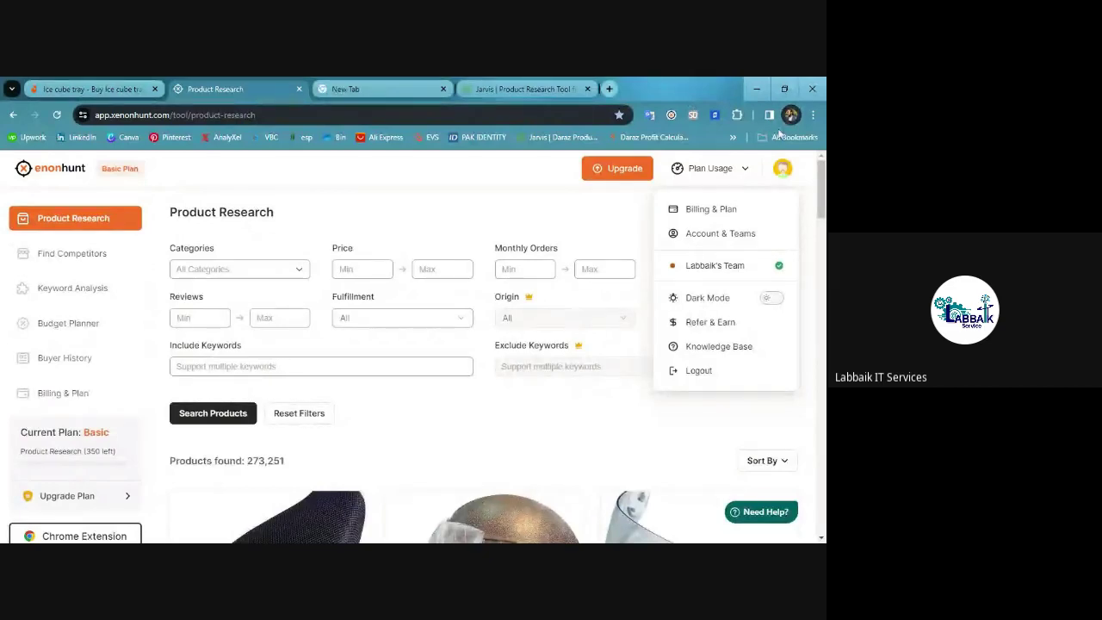
left_click(408, 211)
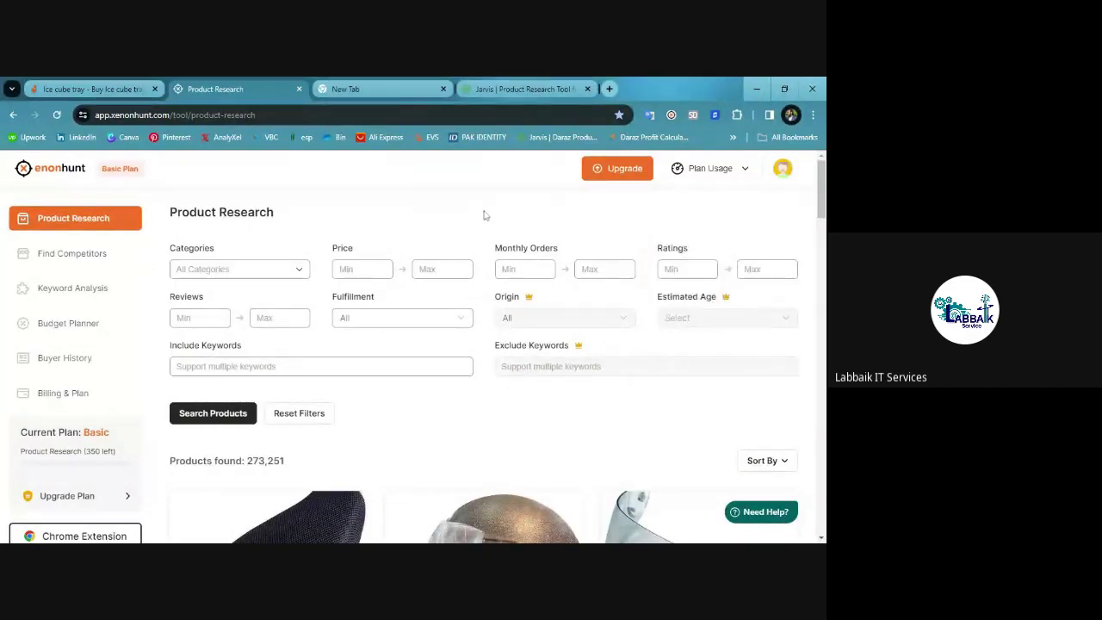
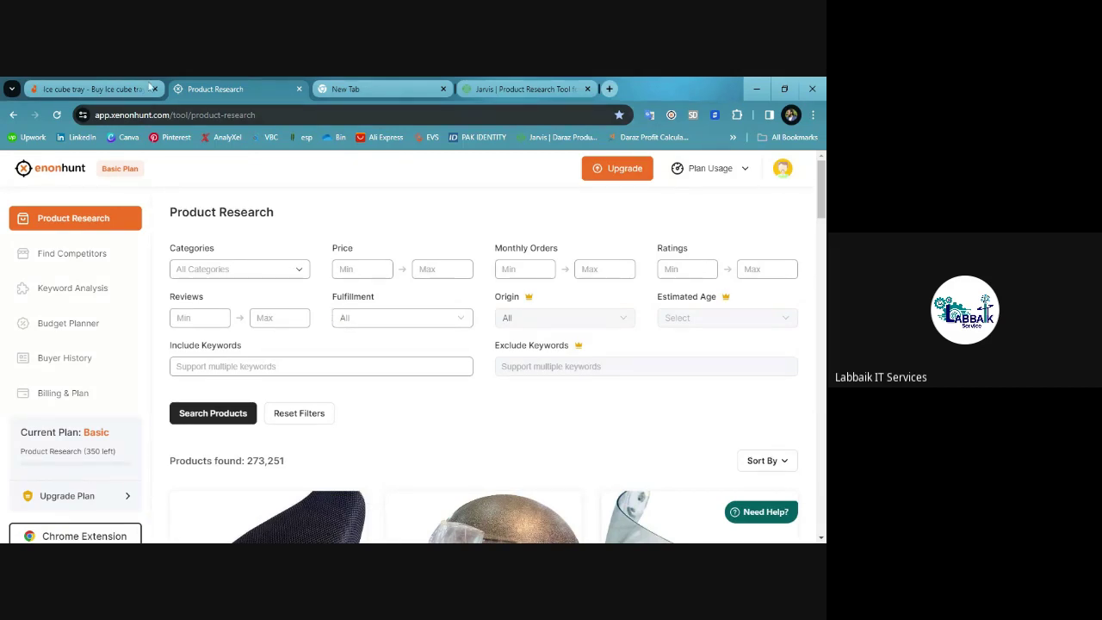
Return to the Daraz 'Ice cube tray' results and close the Keyword Cloud panel.
left_click(95, 88)
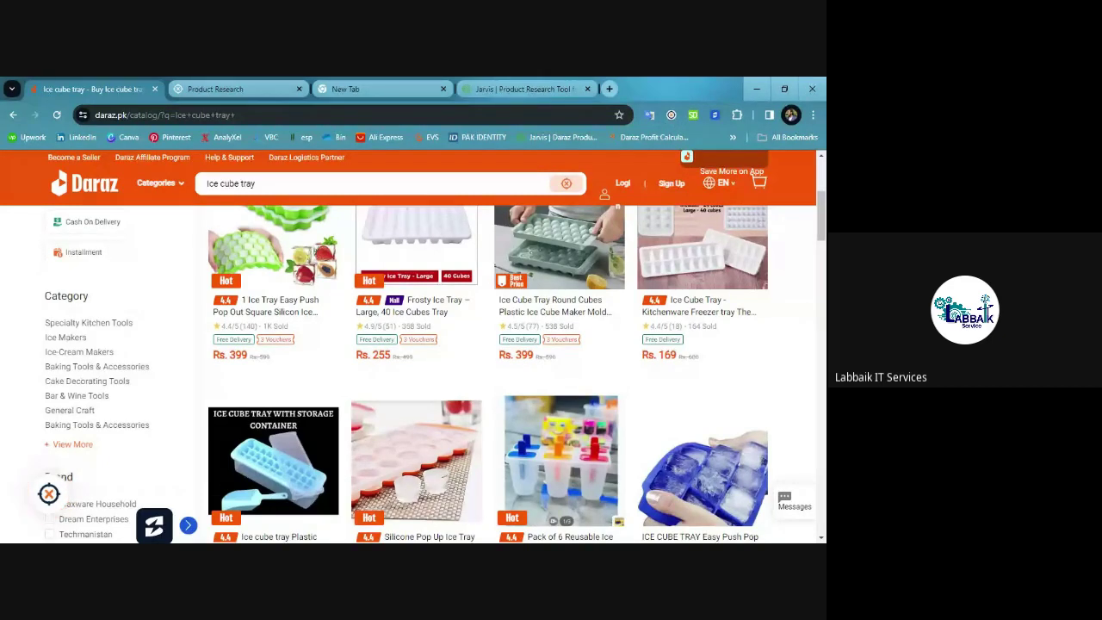
scroll(516, 374, "up", 2)
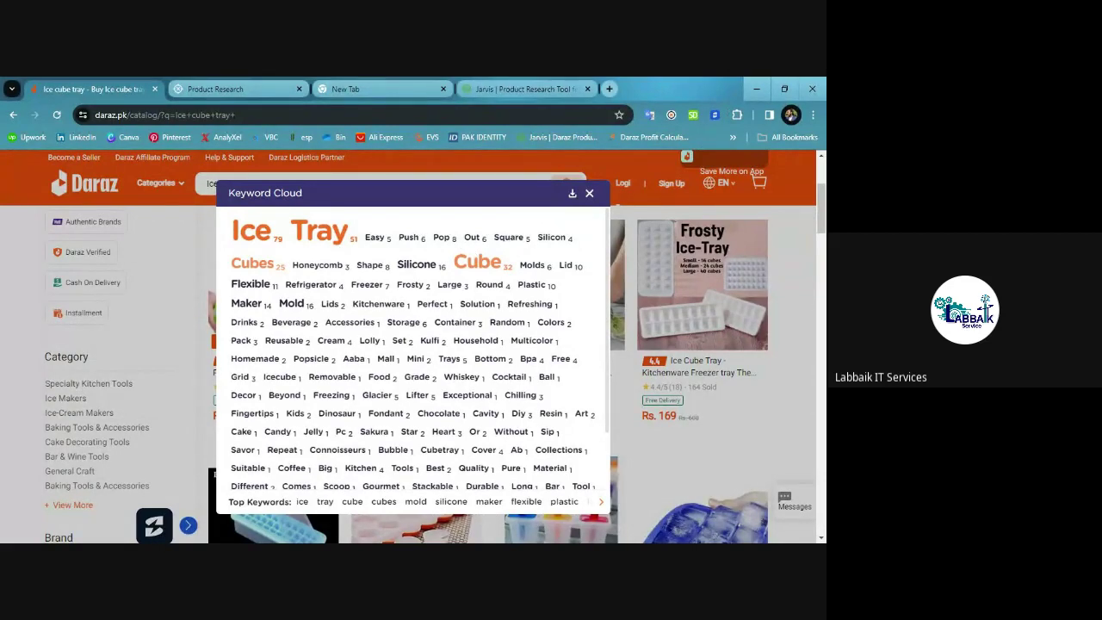
left_click(589, 194)
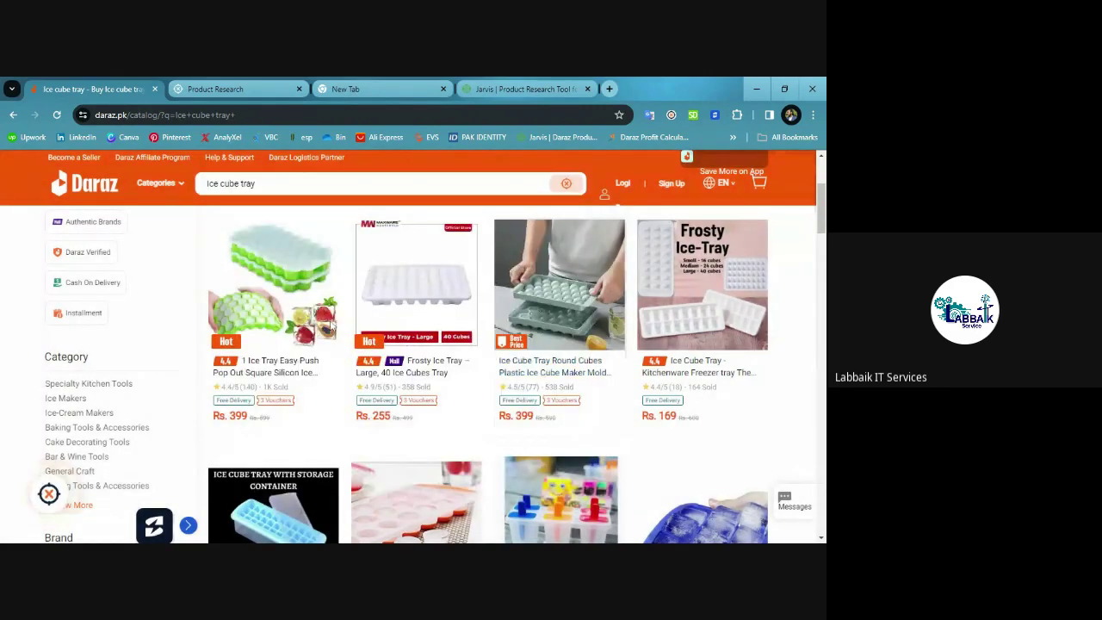
Open the first result, the 'Ice Tray Easy Push Pop Out' honeycomb tray, and scroll to reviews.
left_click(290, 248)
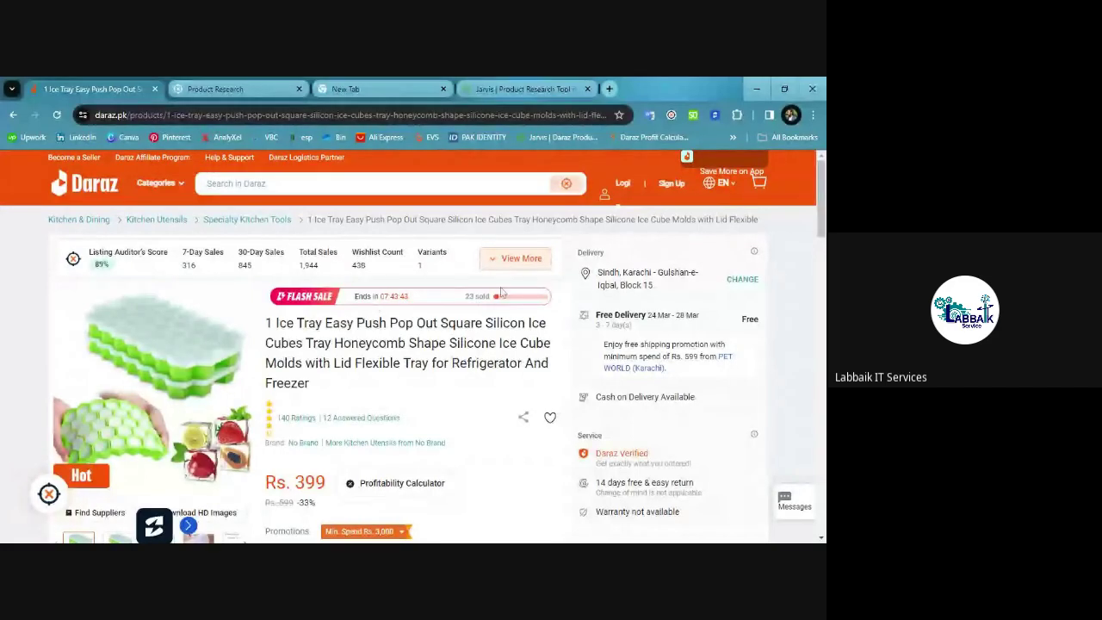
scroll(499, 300, "down", 7)
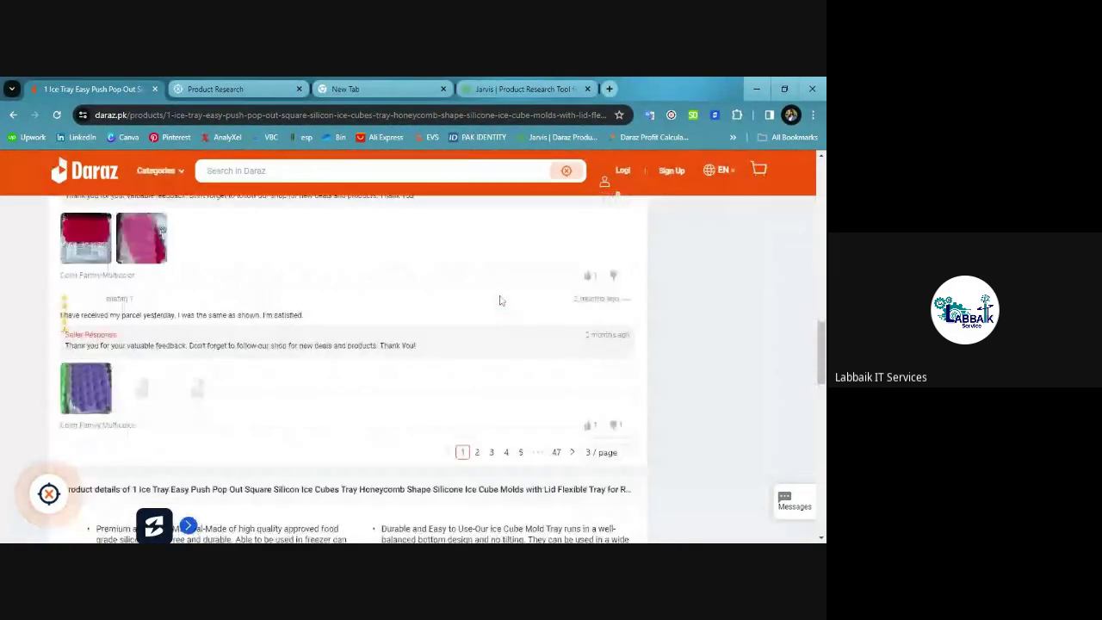
Sort the tray's reviews by Recent.
scroll(499, 299, "up", 2)
scroll(500, 300, "up", 1)
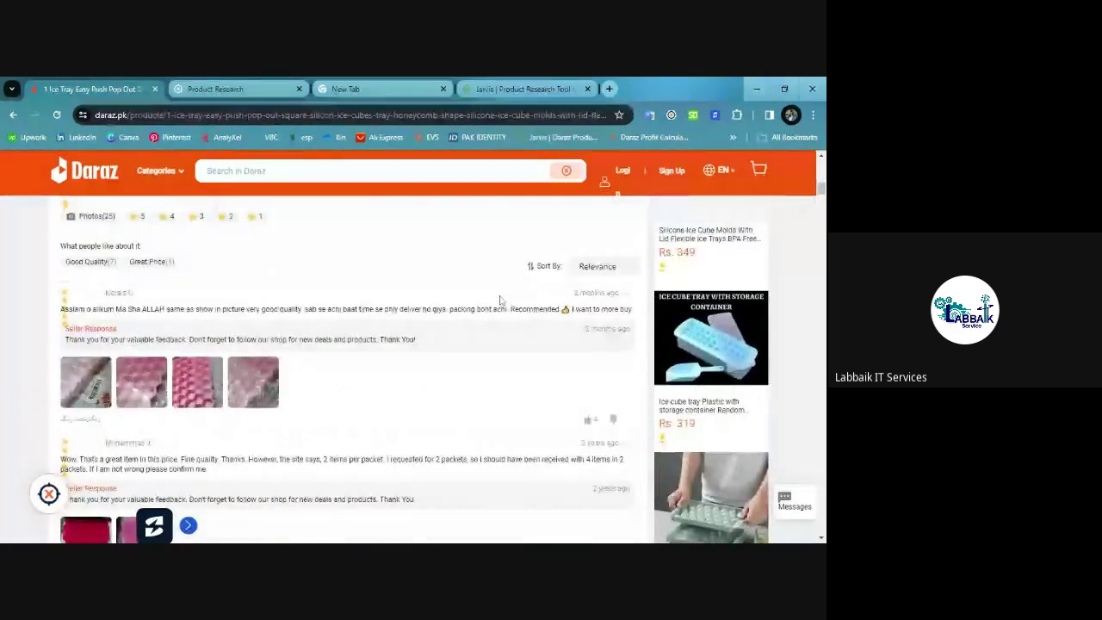
left_click(607, 266)
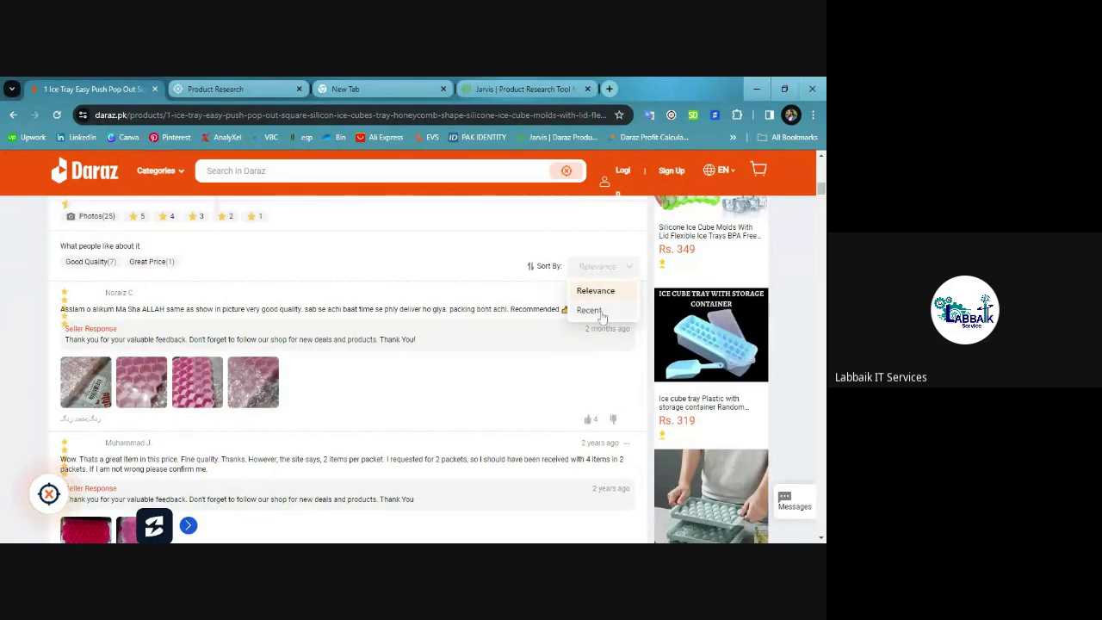
left_click(602, 315)
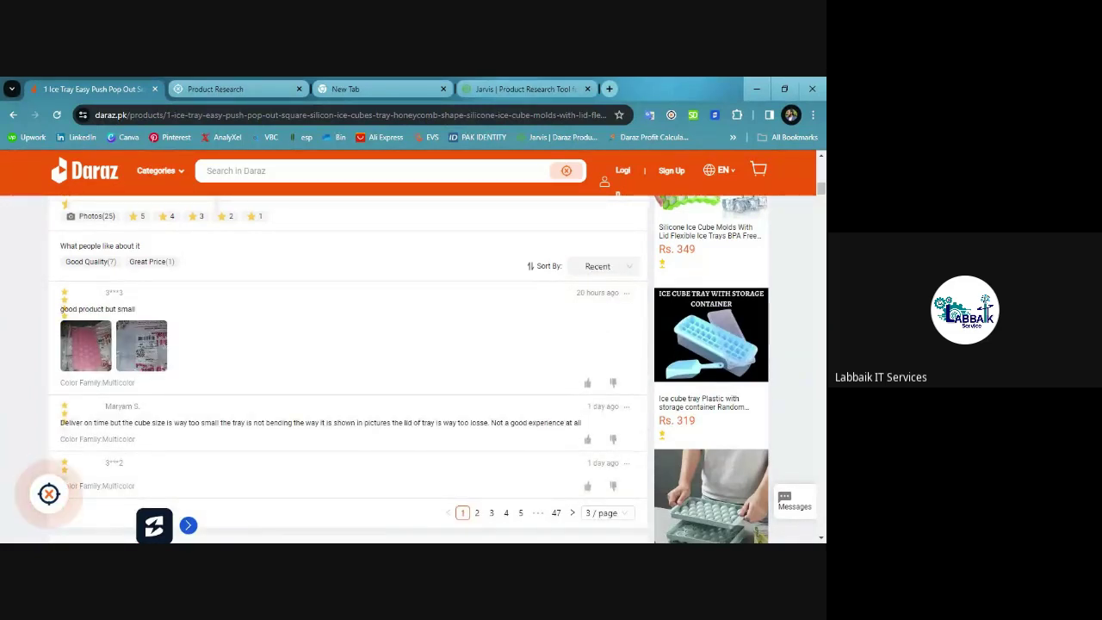
Page through the reviews to pages 2 and 3, then scroll back to the top.
scroll(602, 317, "down", 2)
scroll(603, 316, "up", 1)
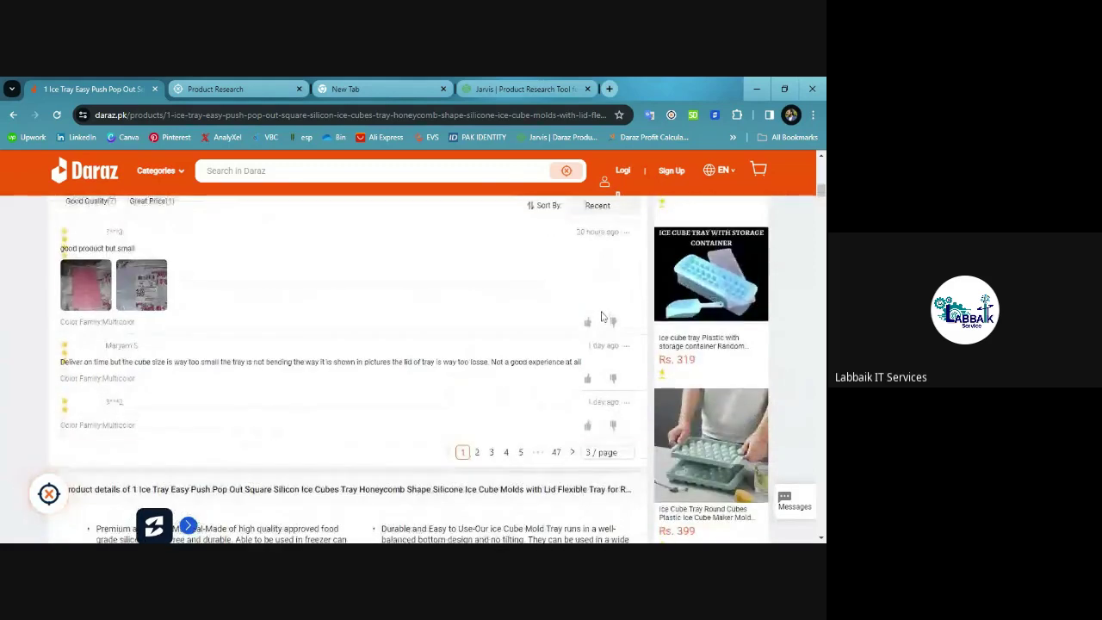
left_click(478, 452)
scroll(575, 362, "up", 1)
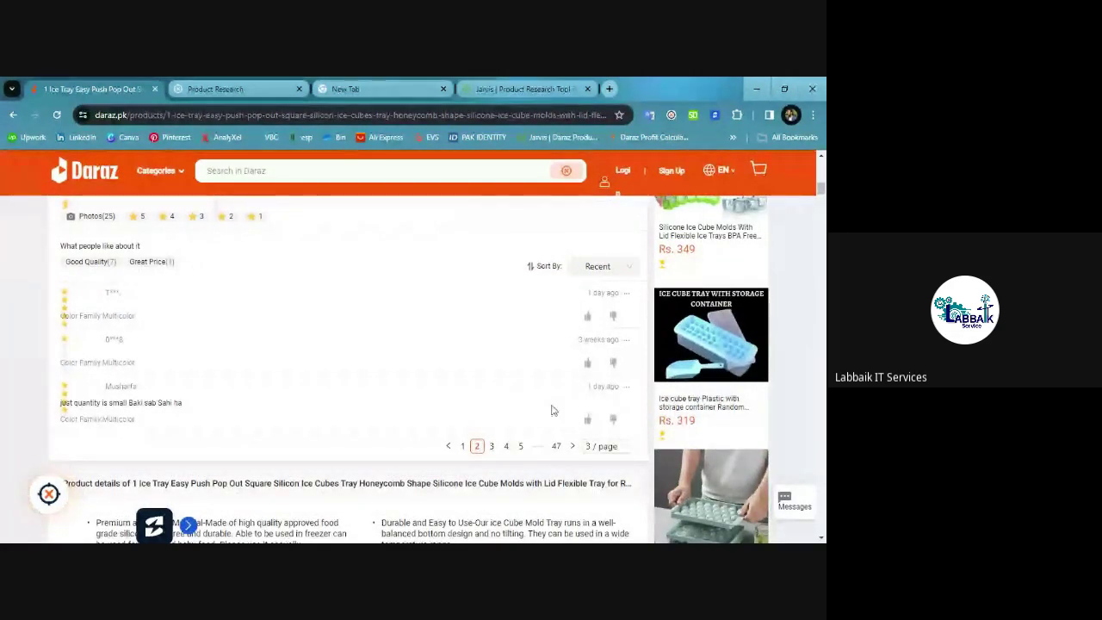
left_click(491, 446)
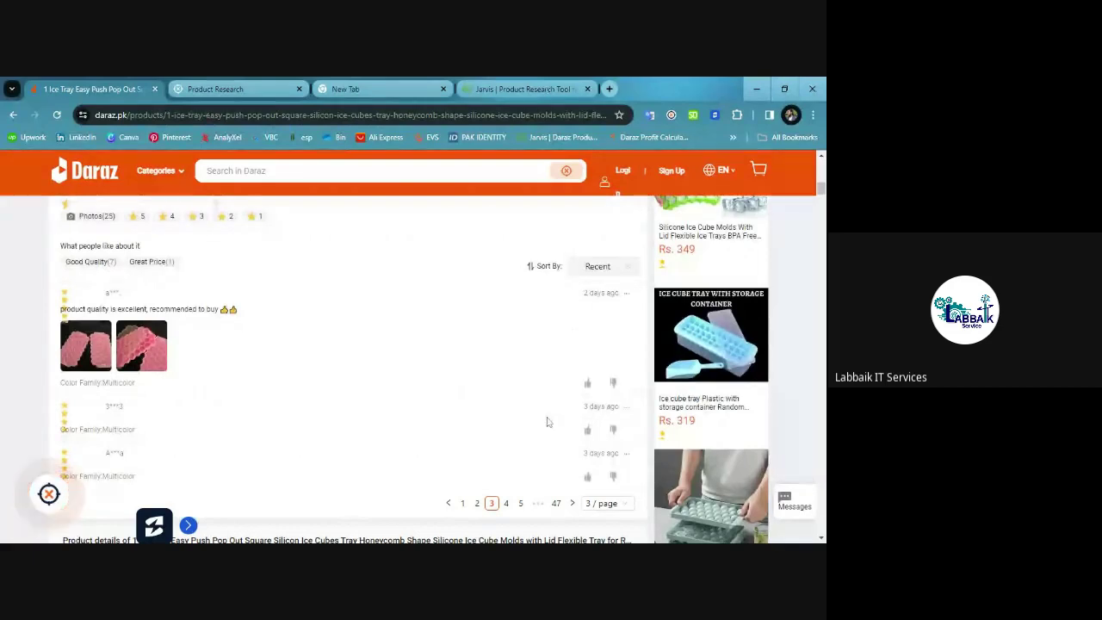
scroll(546, 415, "down", 1)
scroll(546, 422, "up", 2)
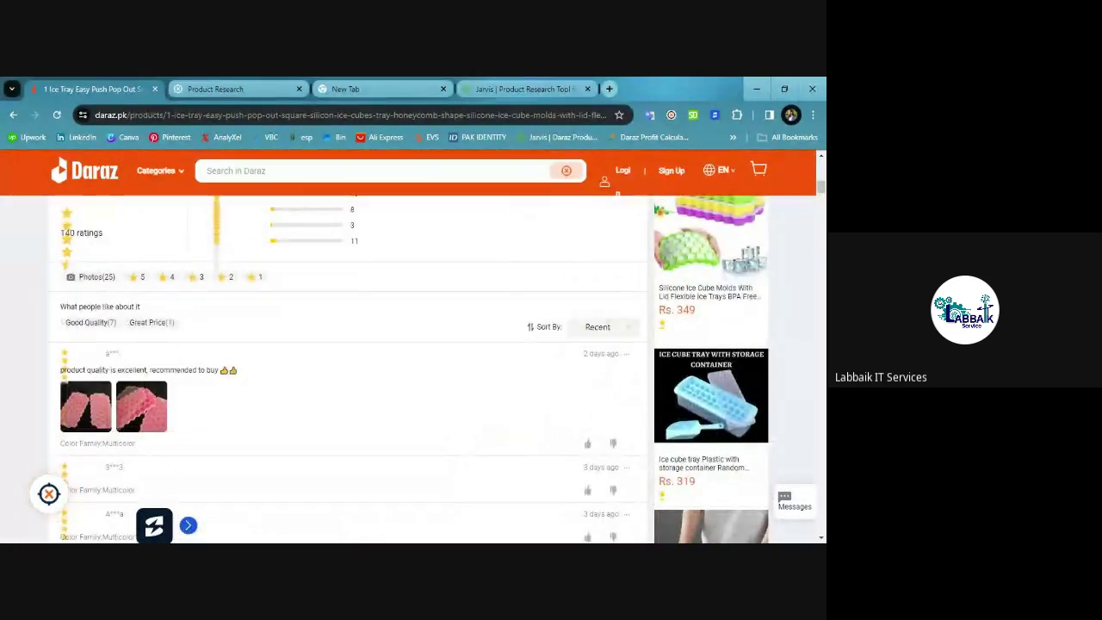
scroll(545, 422, "up", 5)
scroll(546, 422, "up", 3)
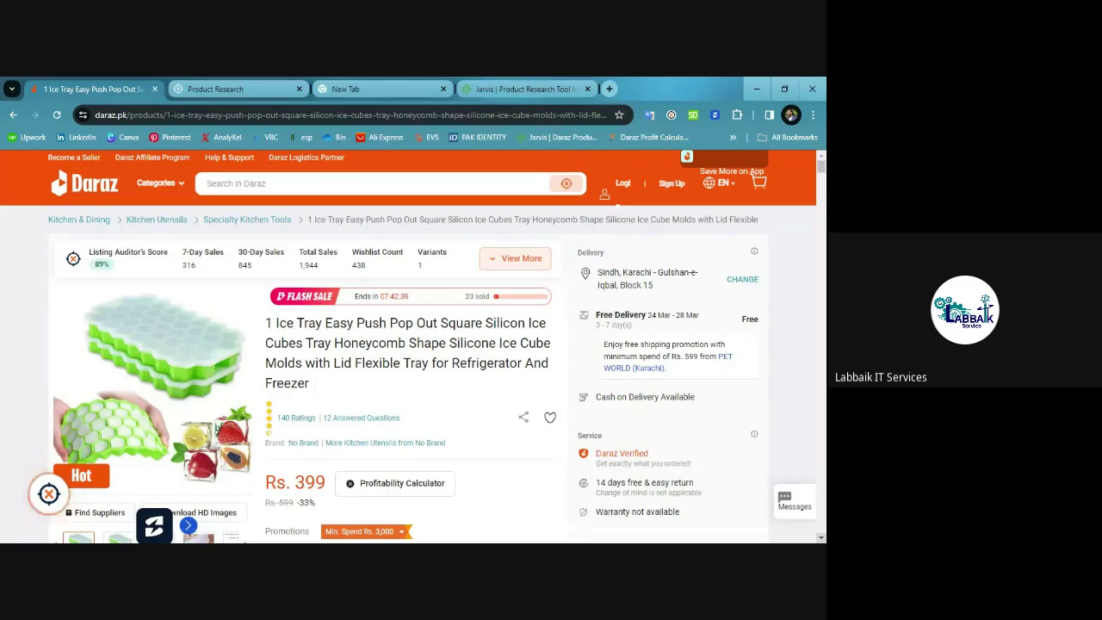
scroll(233, 322, "down", 1)
scroll(423, 459, "up", 1)
scroll(575, 397, "down", 1)
scroll(575, 397, "up", 1)
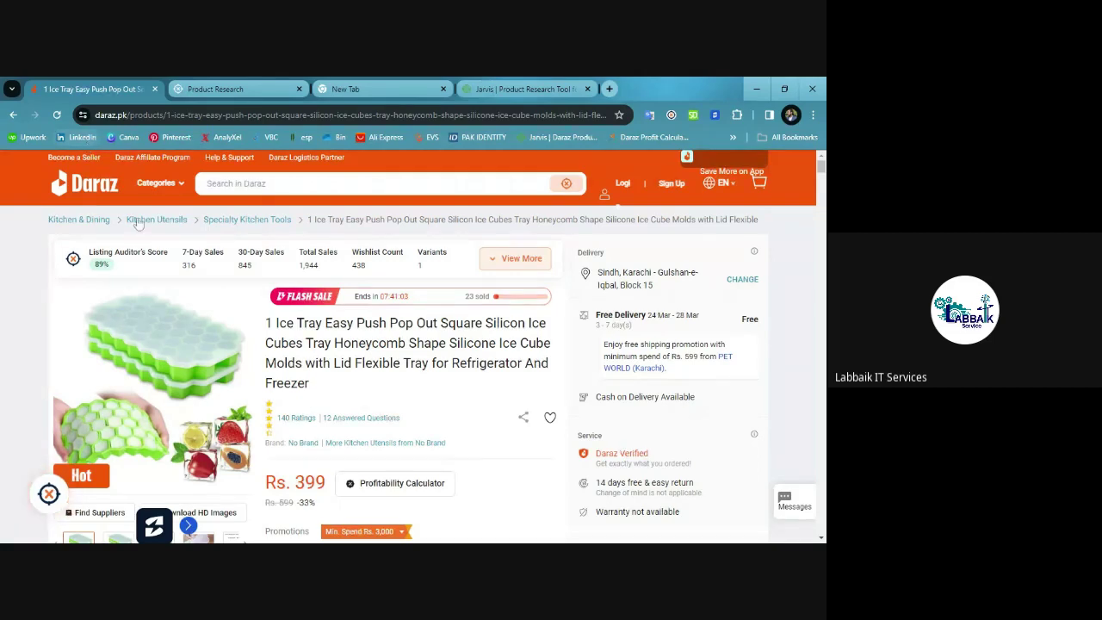
mouse_move(189, 292)
scroll(249, 290, "down", 1)
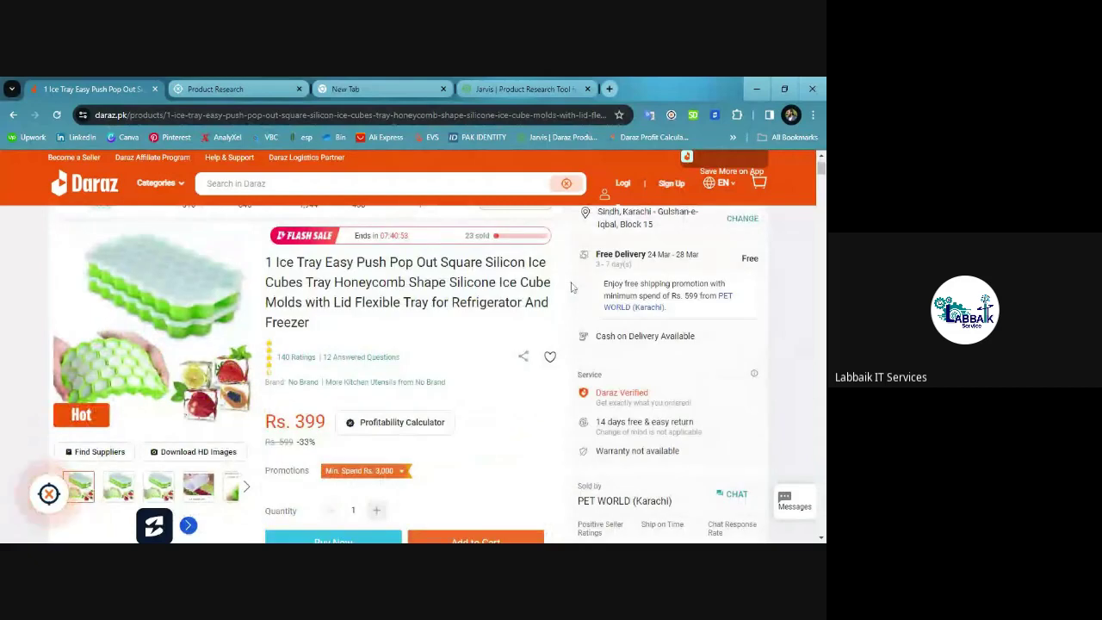
scroll(405, 370, "up", 1)
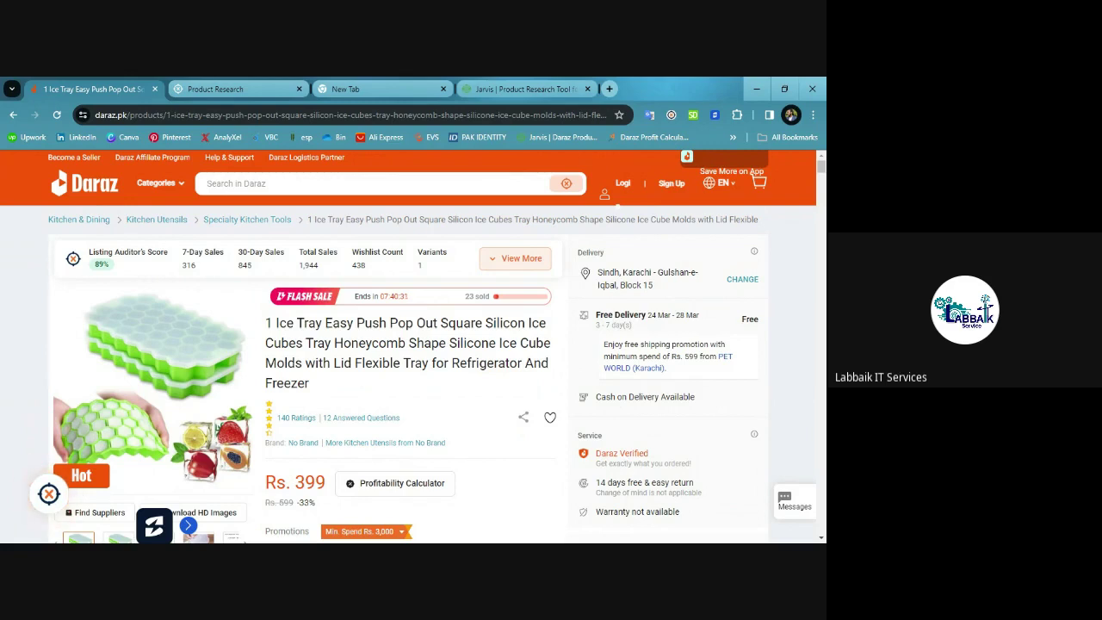
scroll(413, 362, "down", 3)
scroll(414, 362, "up", 3)
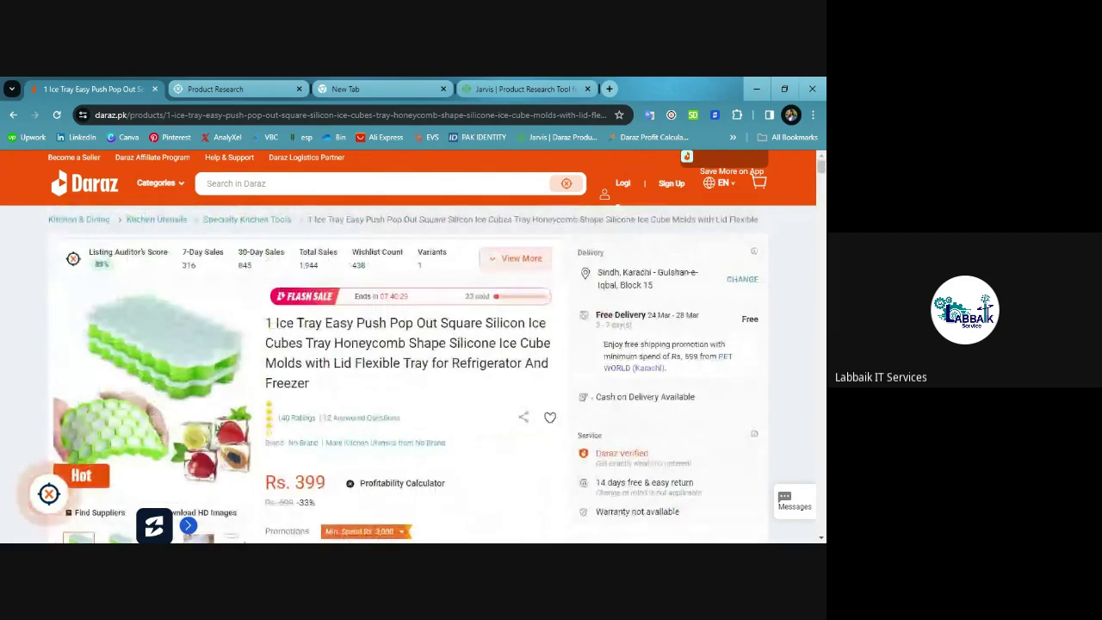
Rerun the 'Ice cube tray' search from Search History, bringing back 9,707 items.
left_click(370, 184)
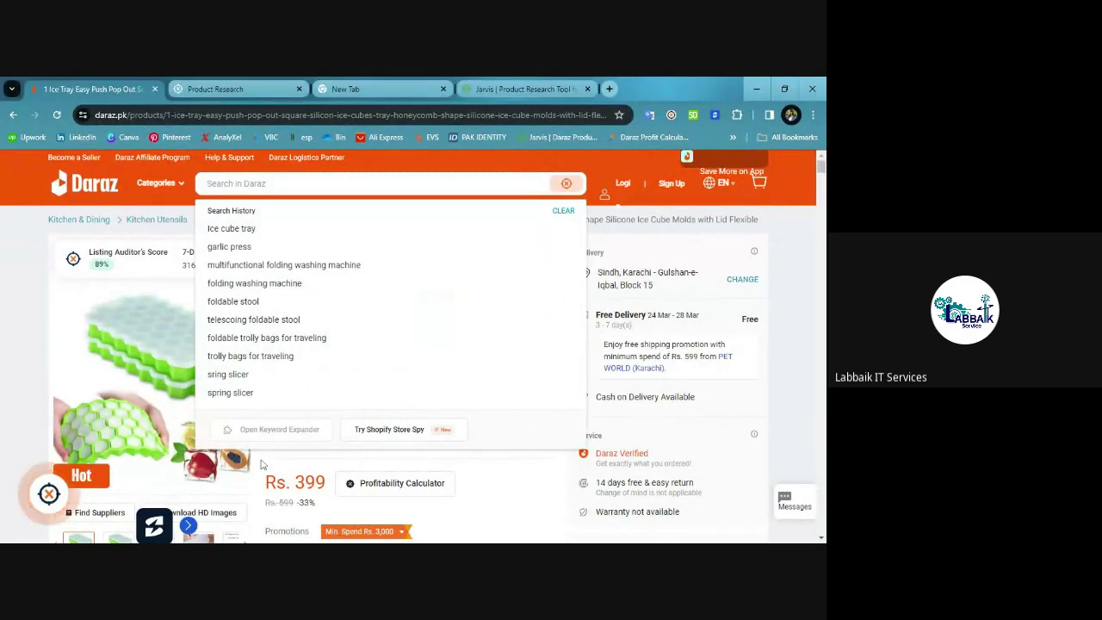
scroll(263, 465, "down", 2)
scroll(172, 250, "up", 2)
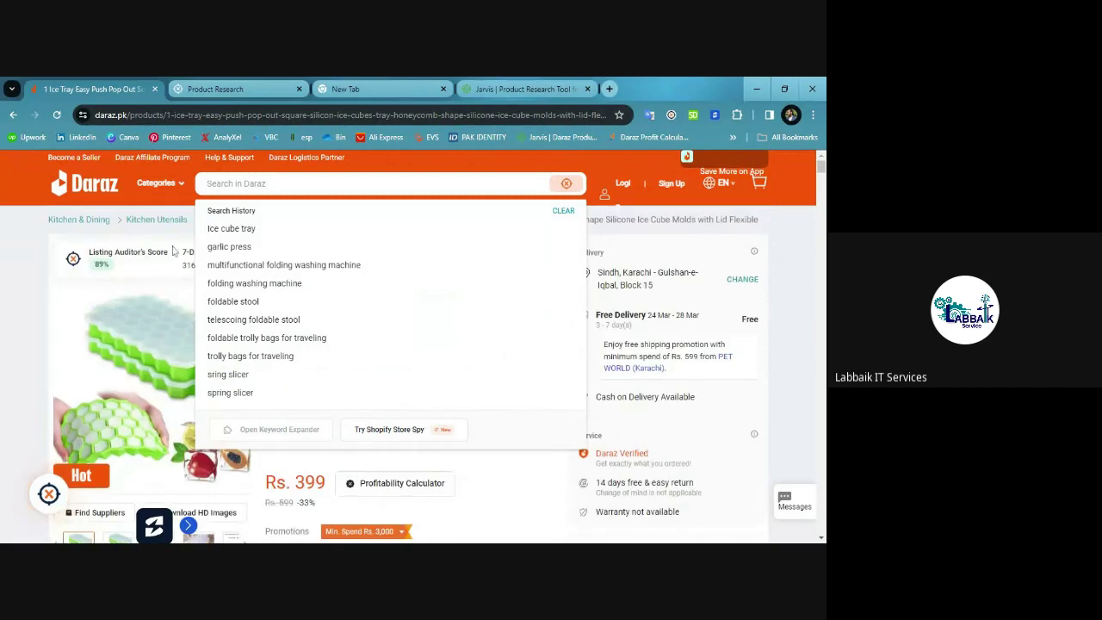
left_click(251, 230)
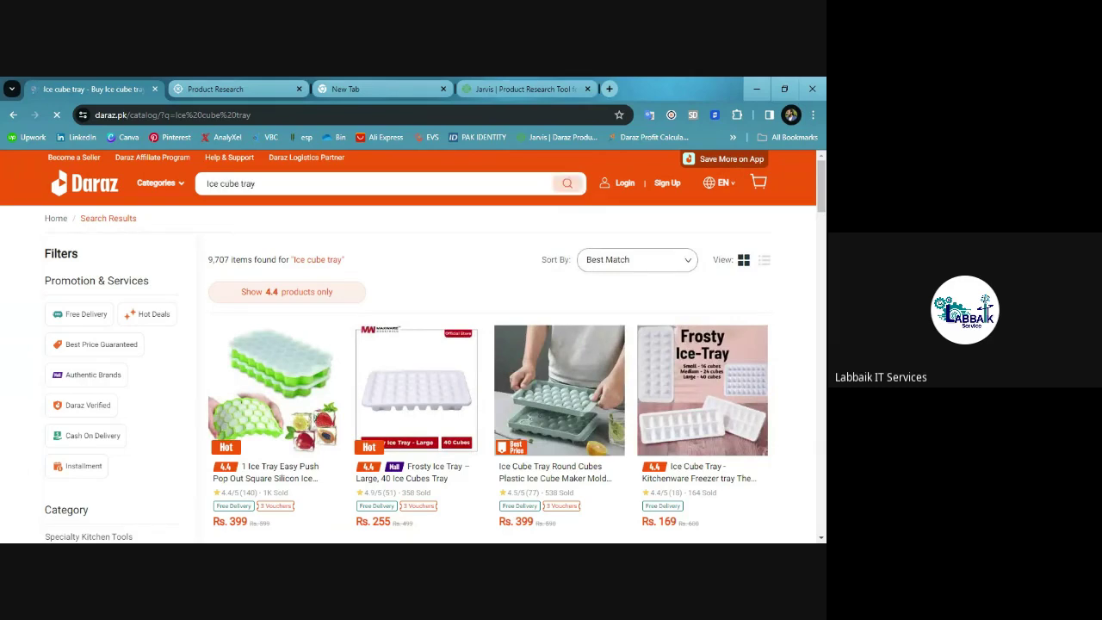
scroll(563, 216, "down", 1)
scroll(563, 217, "down", 1)
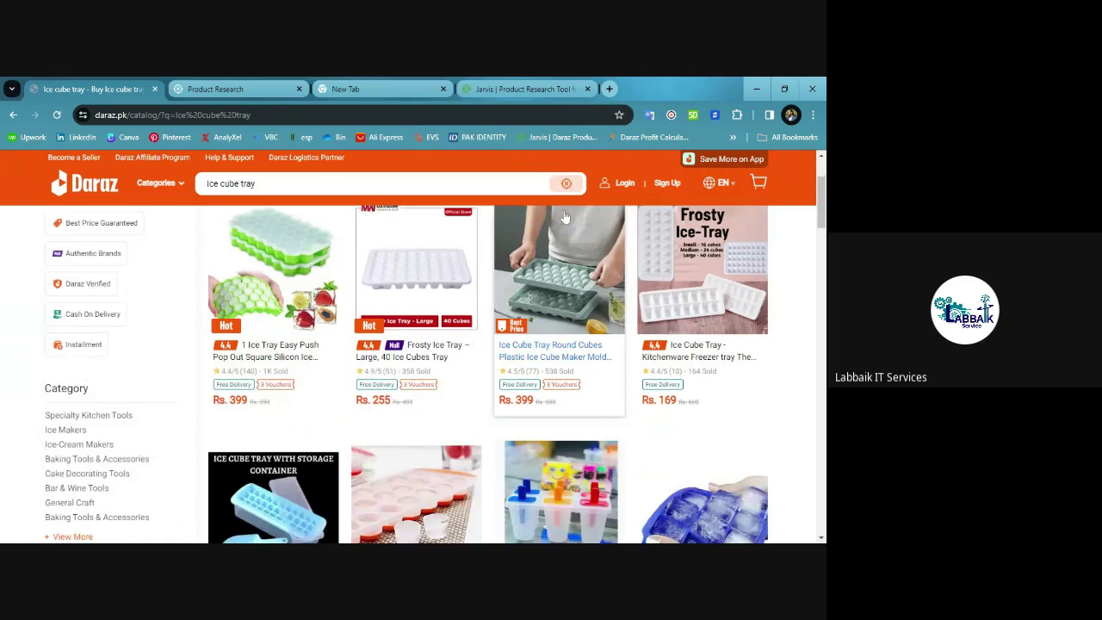
scroll(564, 216, "up", 2)
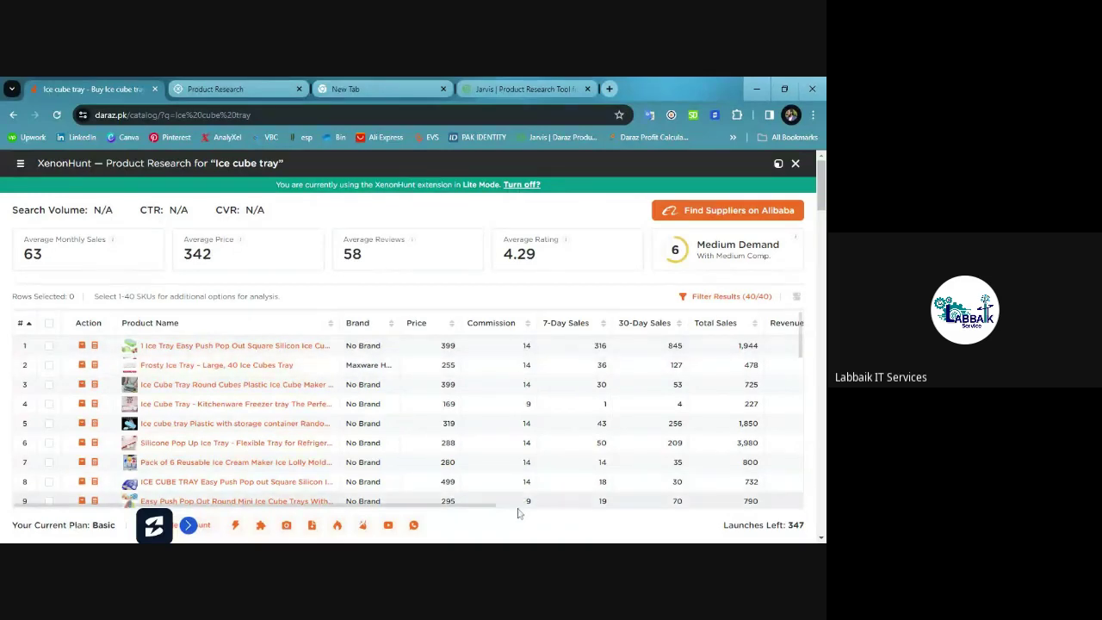
Bring up XenonHunt's Product Research table for 'Ice cube tray' (63 average monthly sales, price 342).
left_click(256, 87)
Move the Jarvis calculator tab to second place, open its Rates List, then return to the research.
left_click(541, 87)
left_click_drag(540, 82, 235, 84)
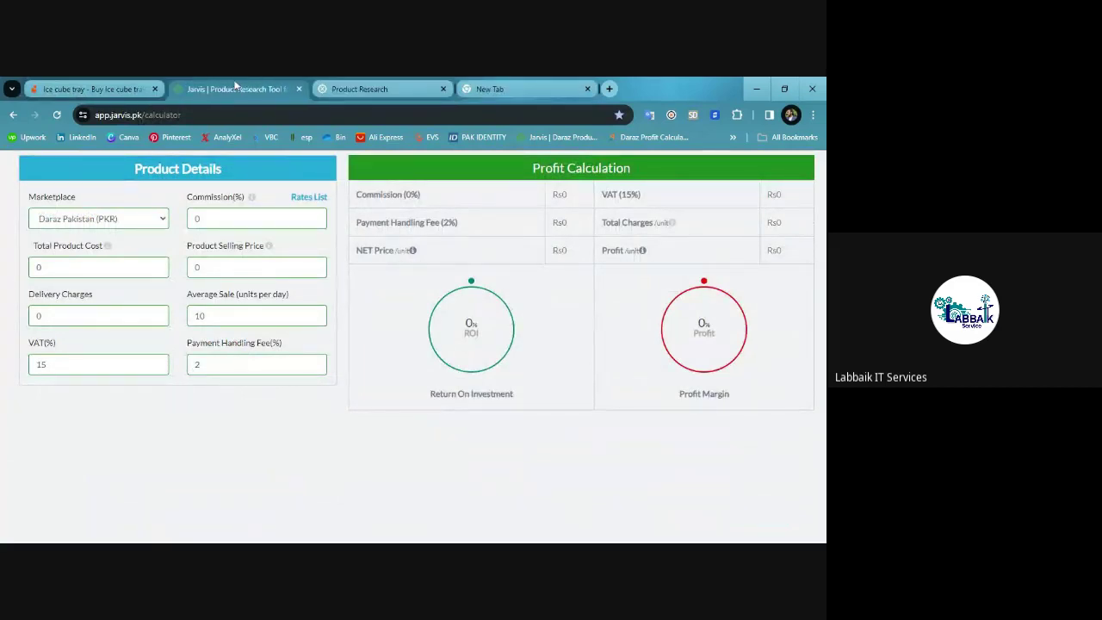
left_click(315, 200)
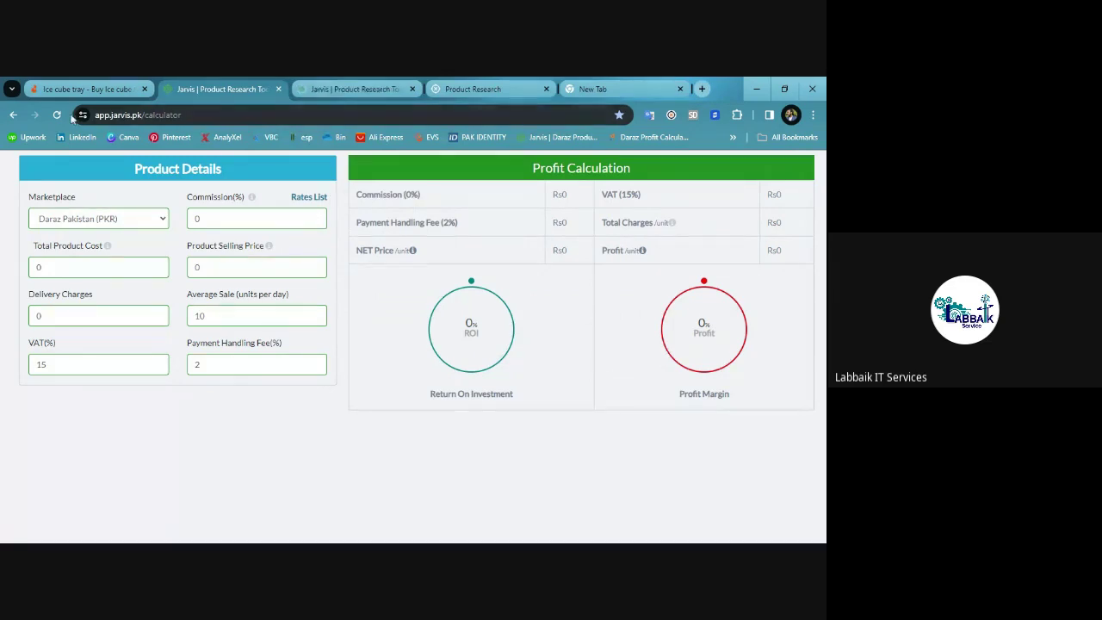
left_click(93, 87)
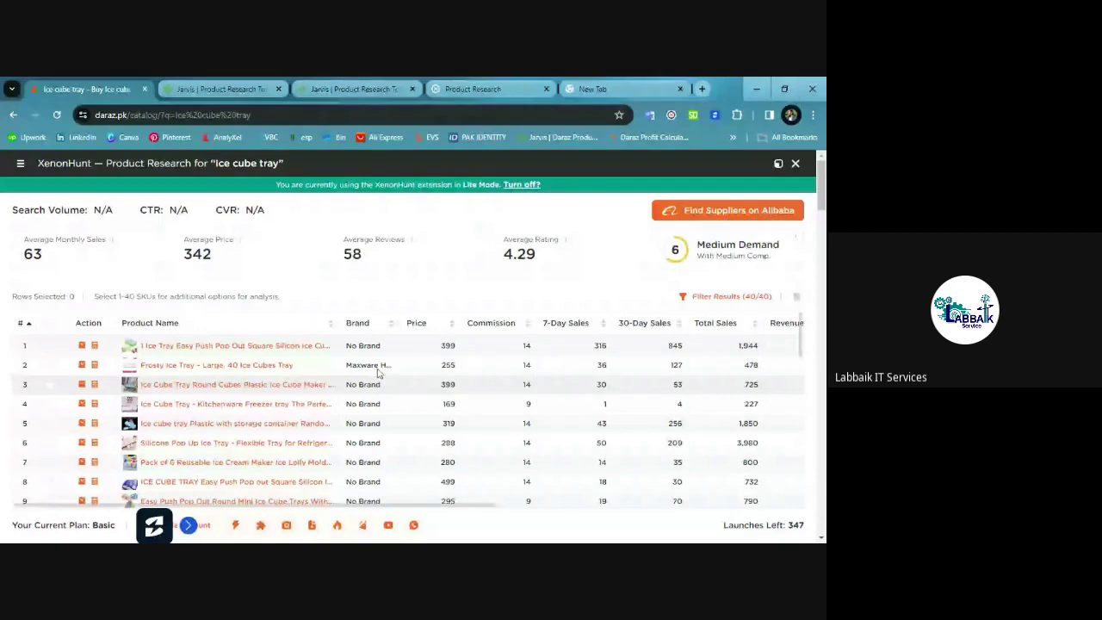
Scroll the ice cube tray table back to rows 1–9, previewing the Rs. 169 freezer tray.
scroll(376, 372, "down", 3)
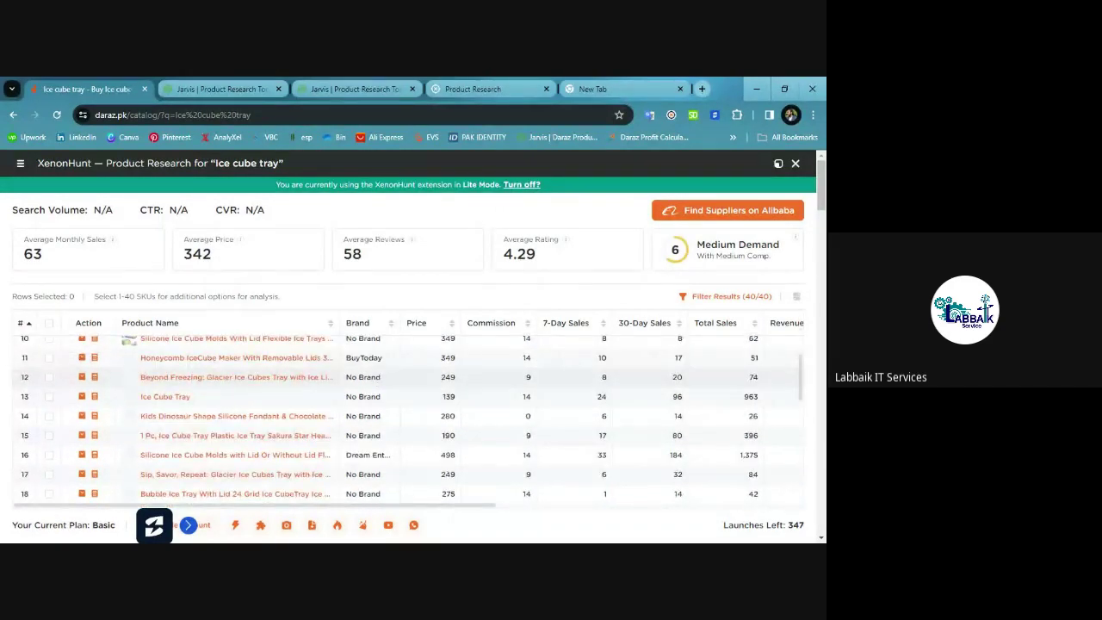
scroll(372, 457, "down", 1)
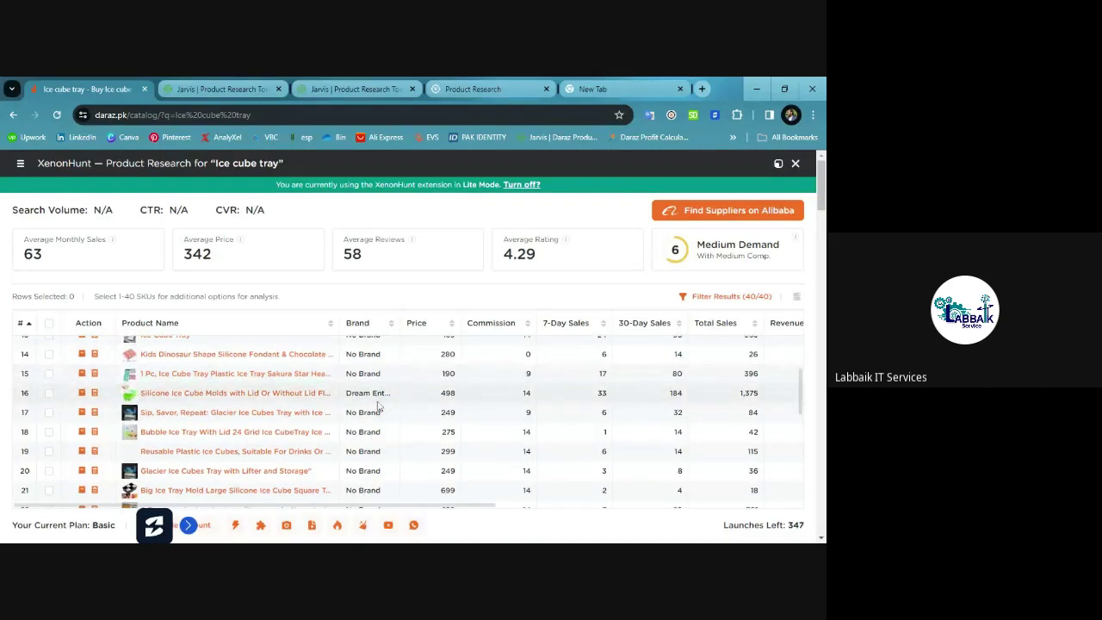
scroll(377, 405, "down", 5)
scroll(378, 405, "down", 3)
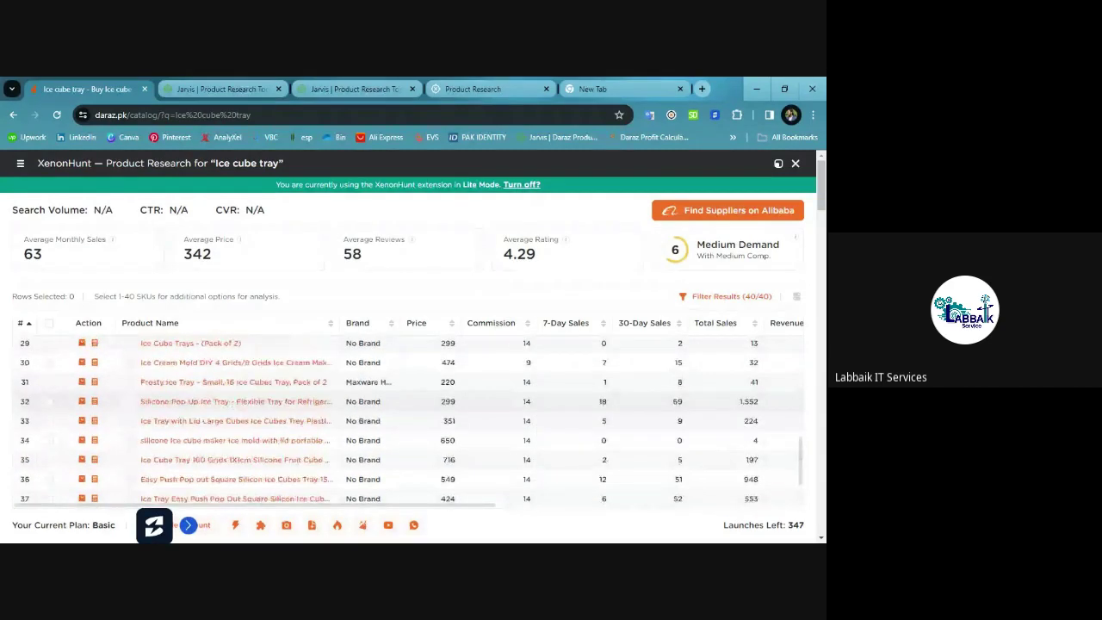
scroll(371, 393, "up", 1)
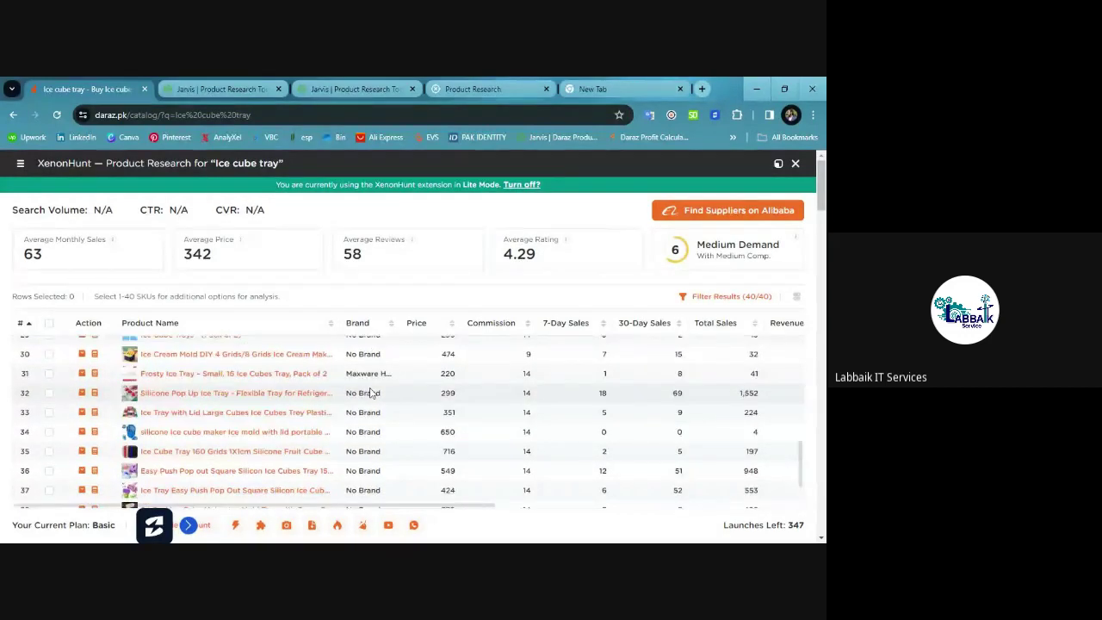
scroll(372, 392, "up", 1)
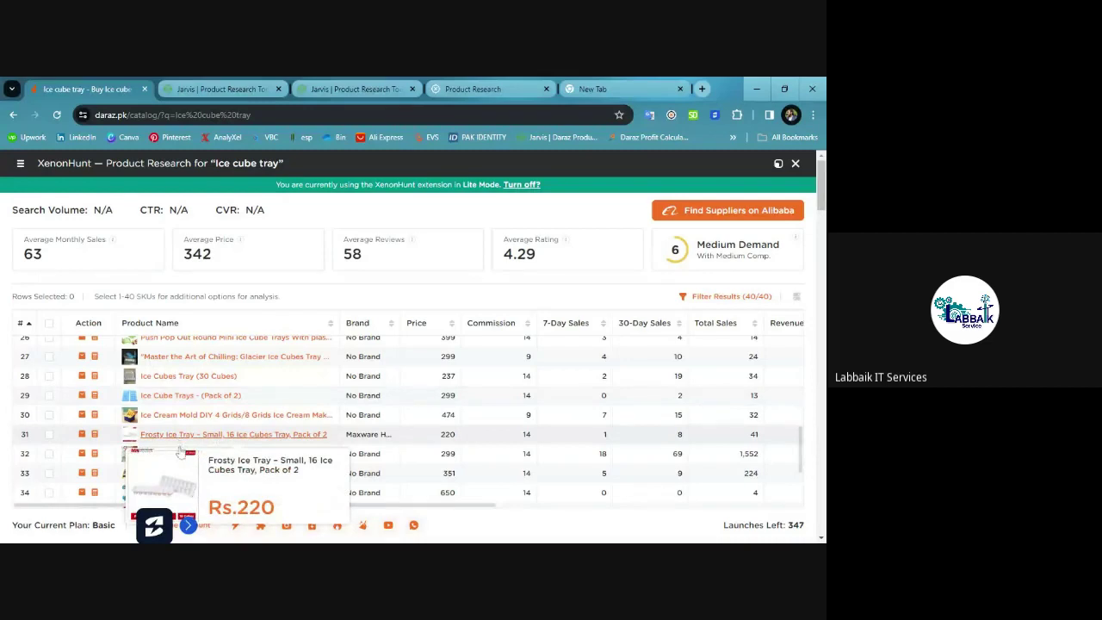
scroll(229, 400, "up", 2)
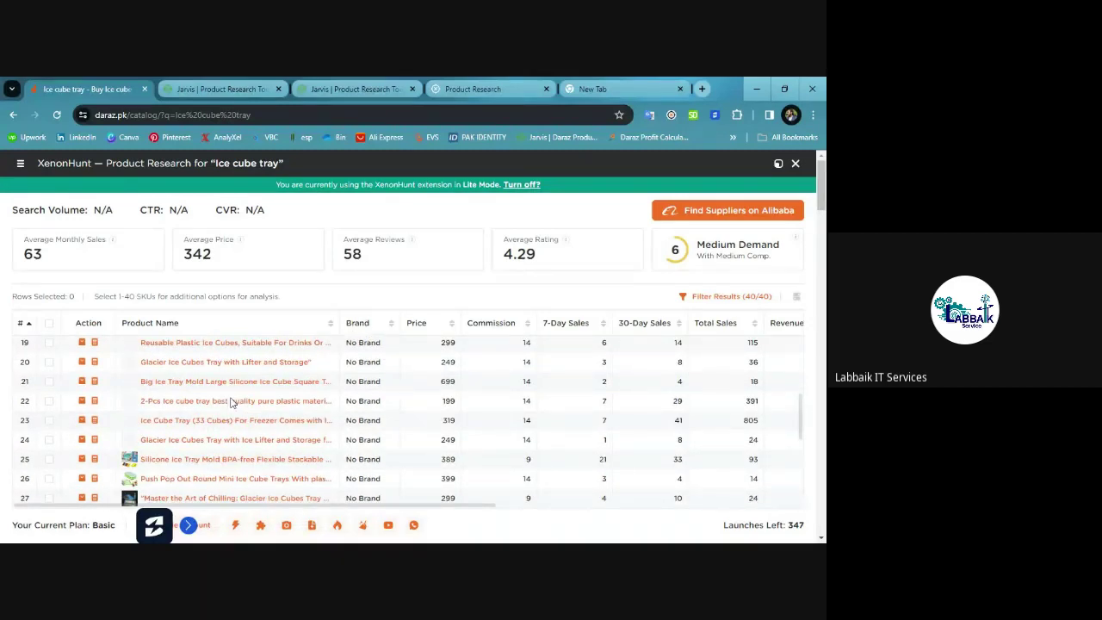
scroll(231, 402, "up", 5)
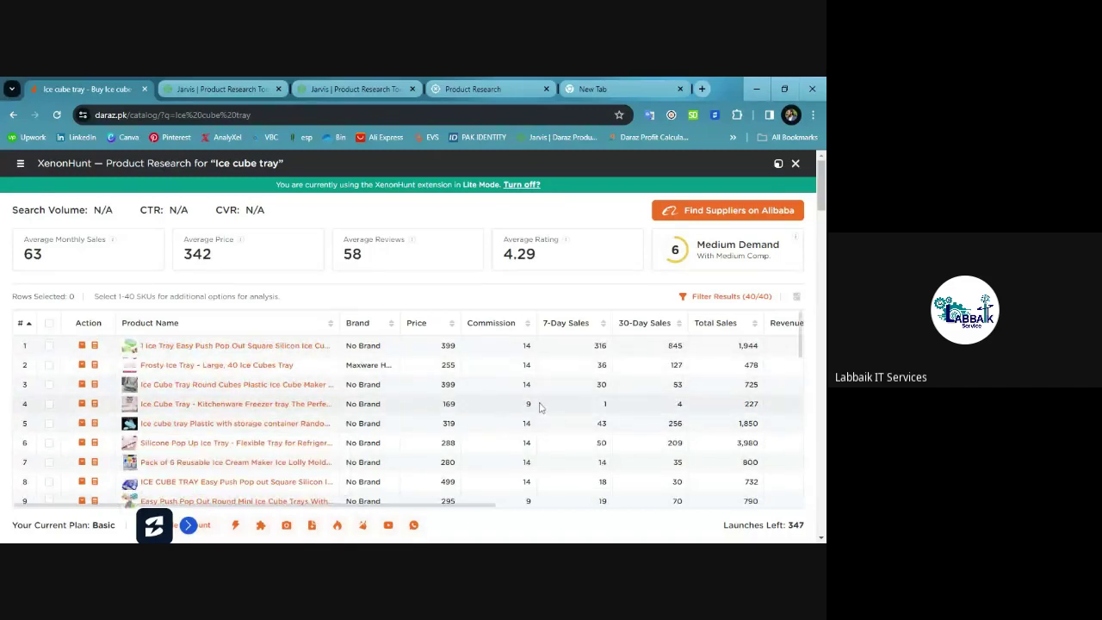
mouse_move(209, 404)
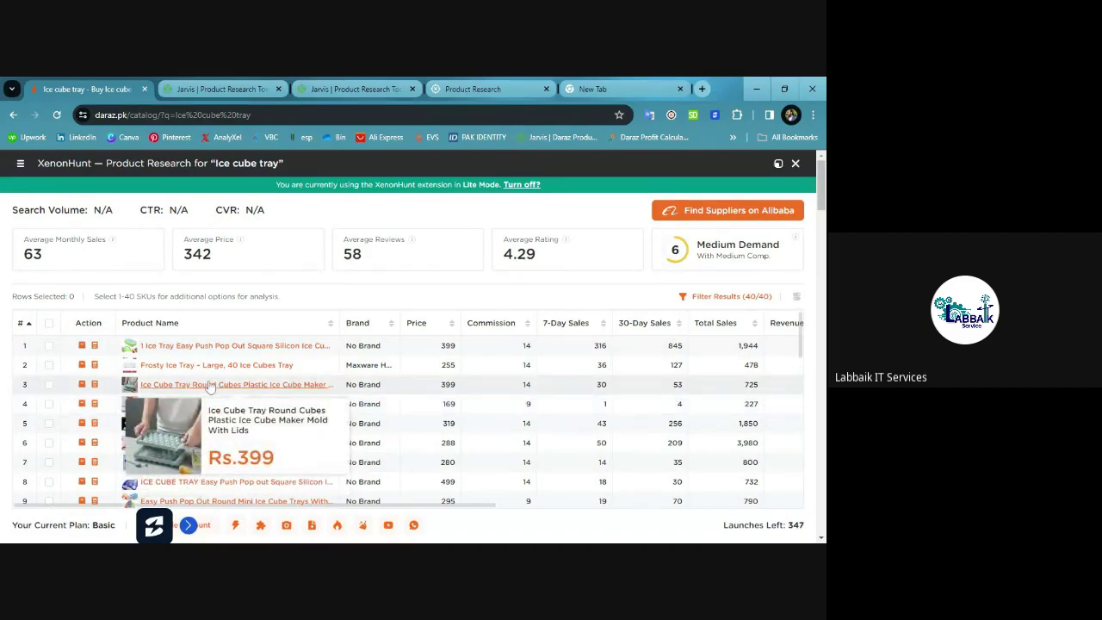
mouse_move(272, 407)
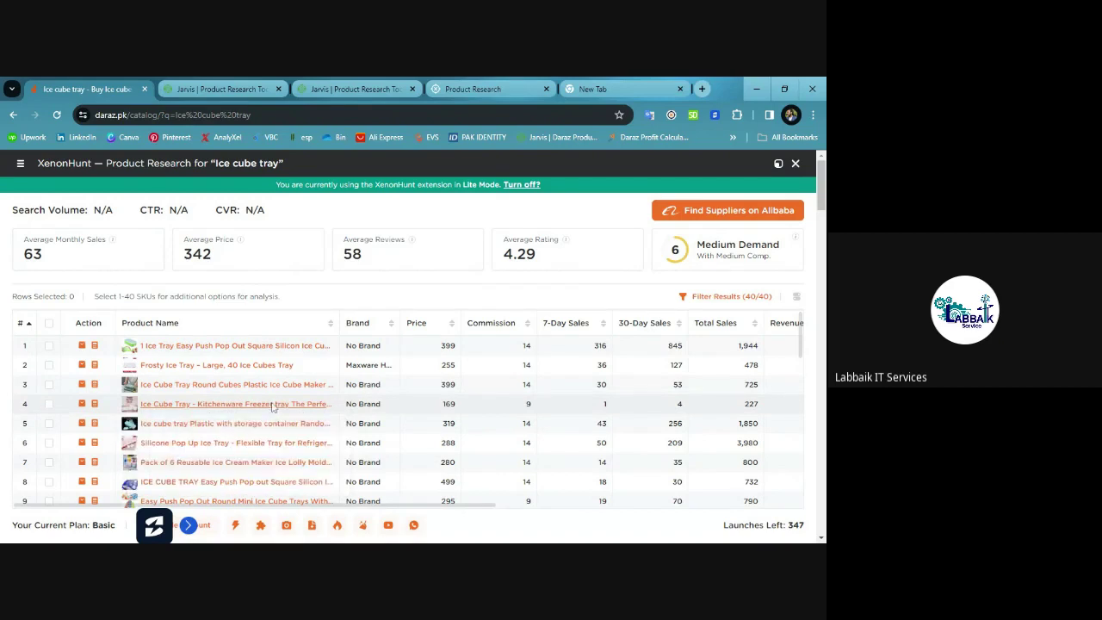
Open the Rs. 169 freezer tray and the round-cube tray with lids in new tabs.
left_click(272, 404)
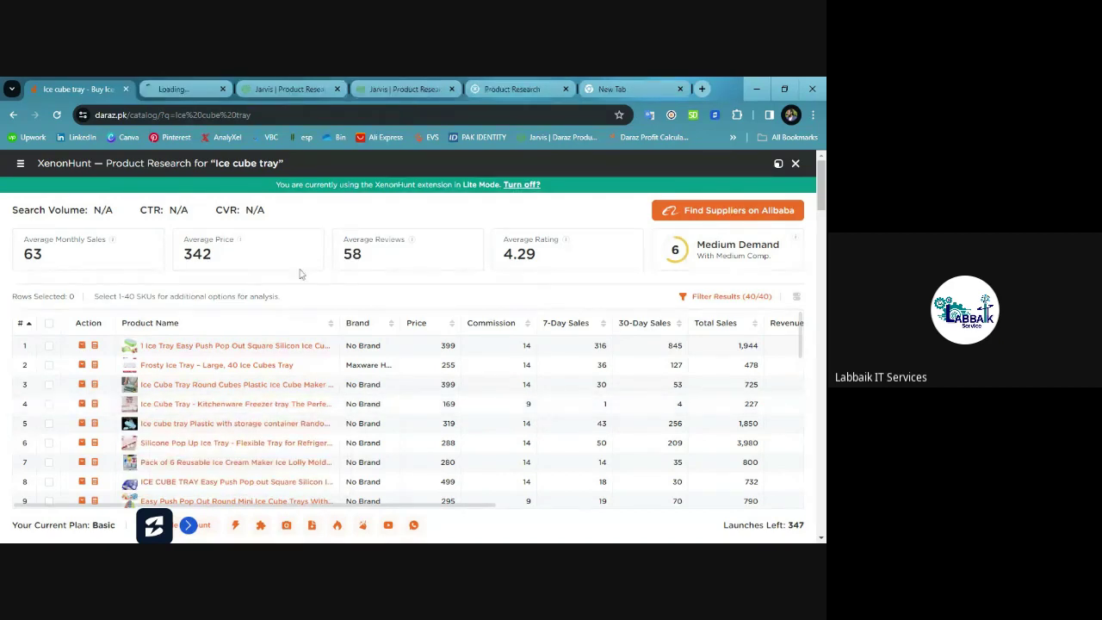
left_click(197, 384)
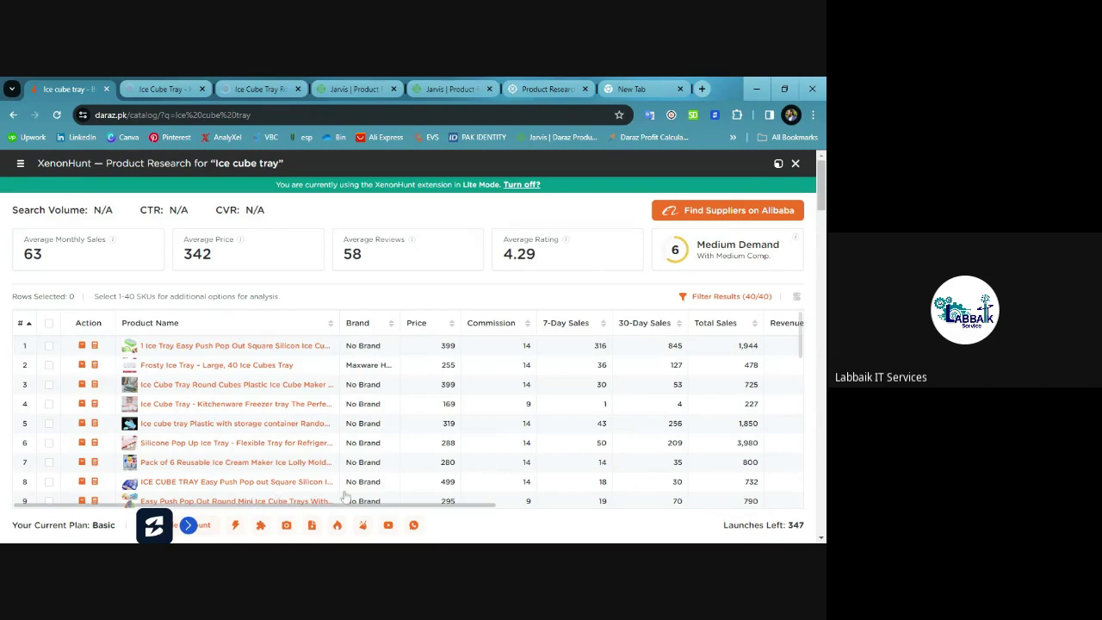
Scroll the table right to reveal Net, Reviews, Rating, Category, Seller and Fulfillment columns.
scroll(646, 400, "right", 2)
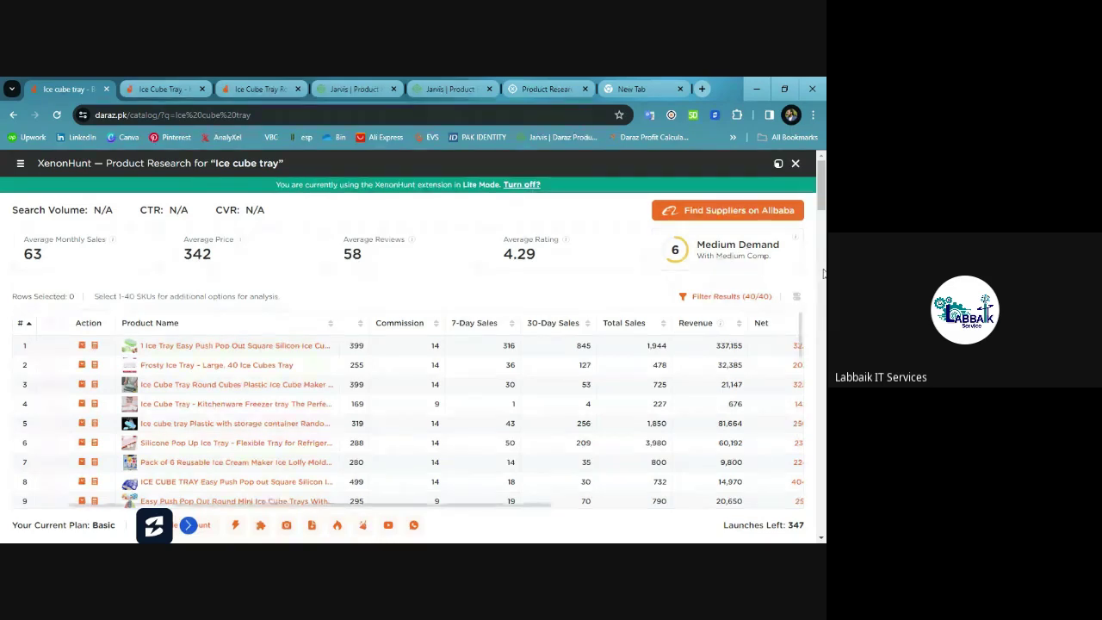
scroll(769, 327, "down", 3)
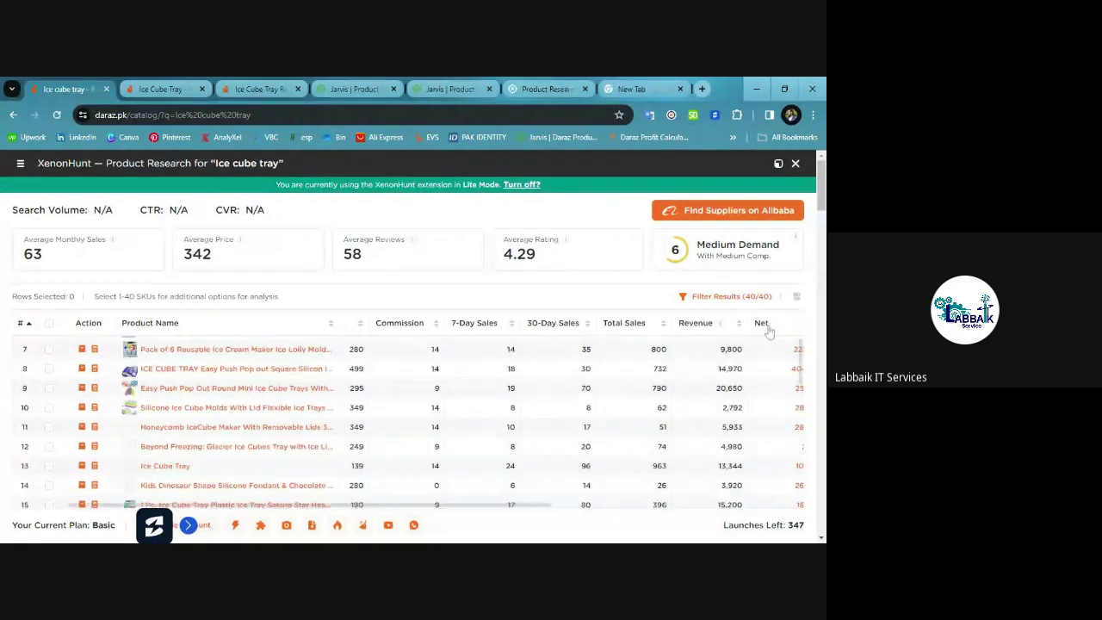
scroll(769, 334, "up", 3)
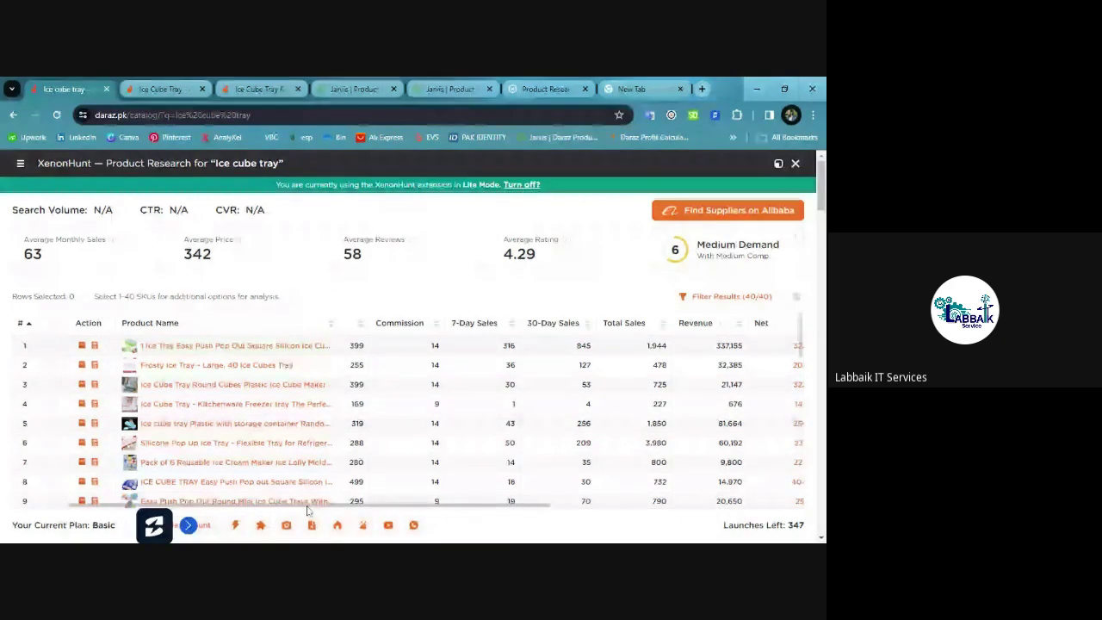
mouse_move(257, 504)
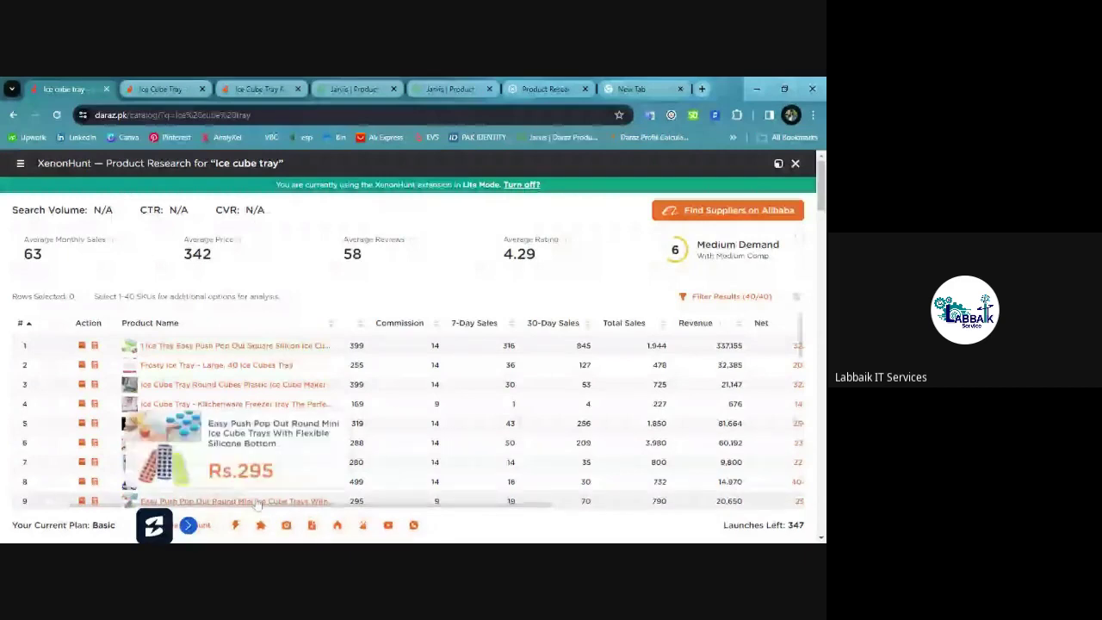
left_click_drag(256, 505, 515, 508)
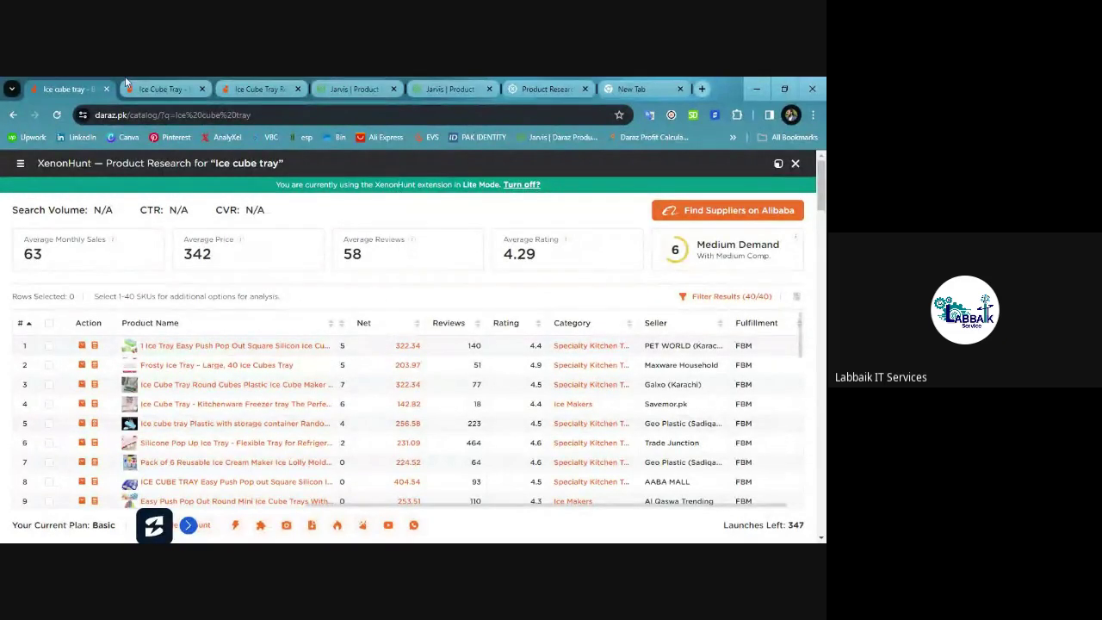
Look over the Rs. 169 freezer tray and round-cube tray pages, then close both tabs.
left_click(157, 84)
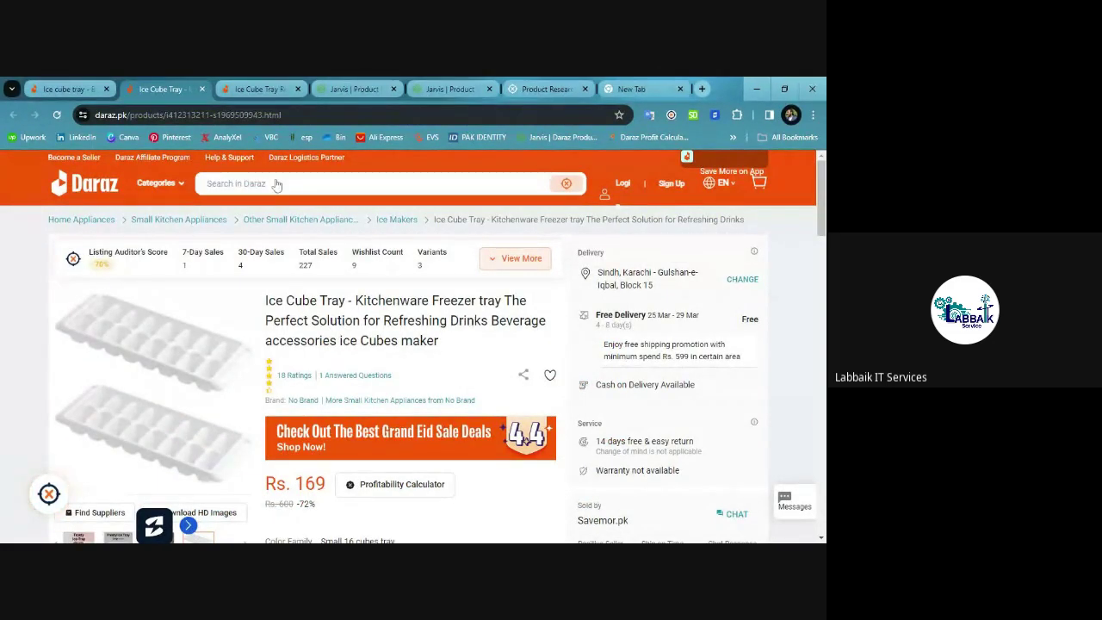
left_click(245, 83)
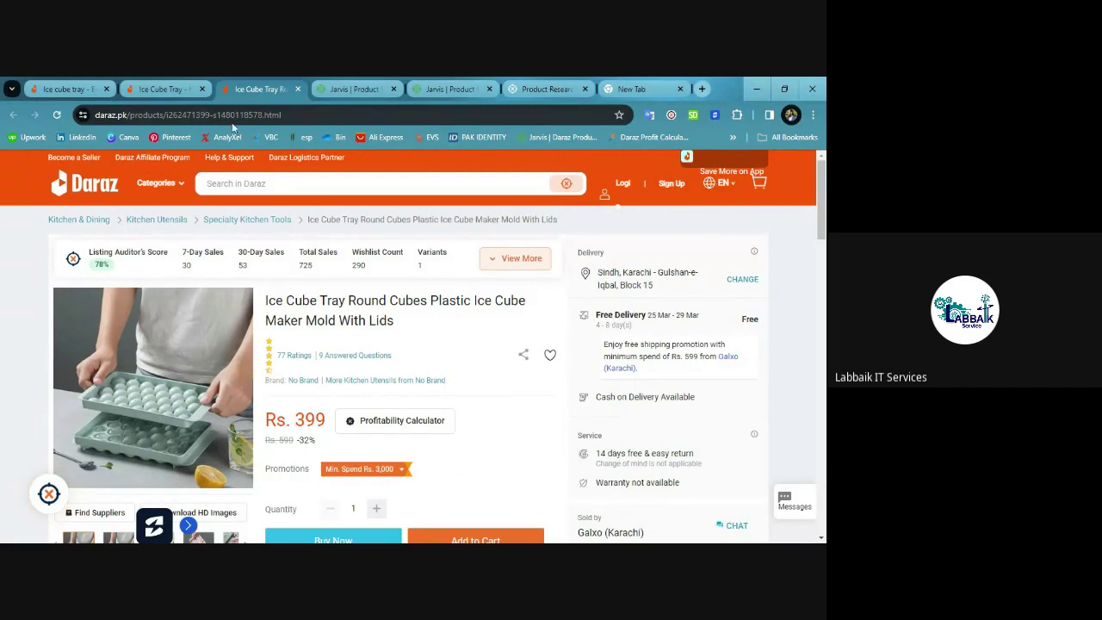
left_click(199, 93)
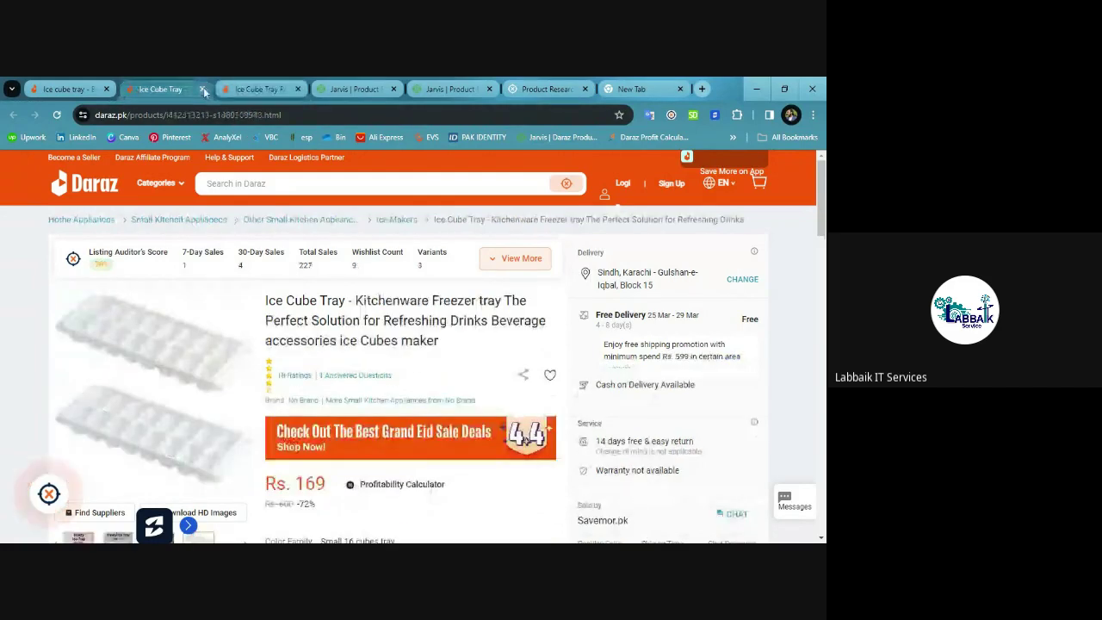
left_click(202, 89)
left_click(201, 88)
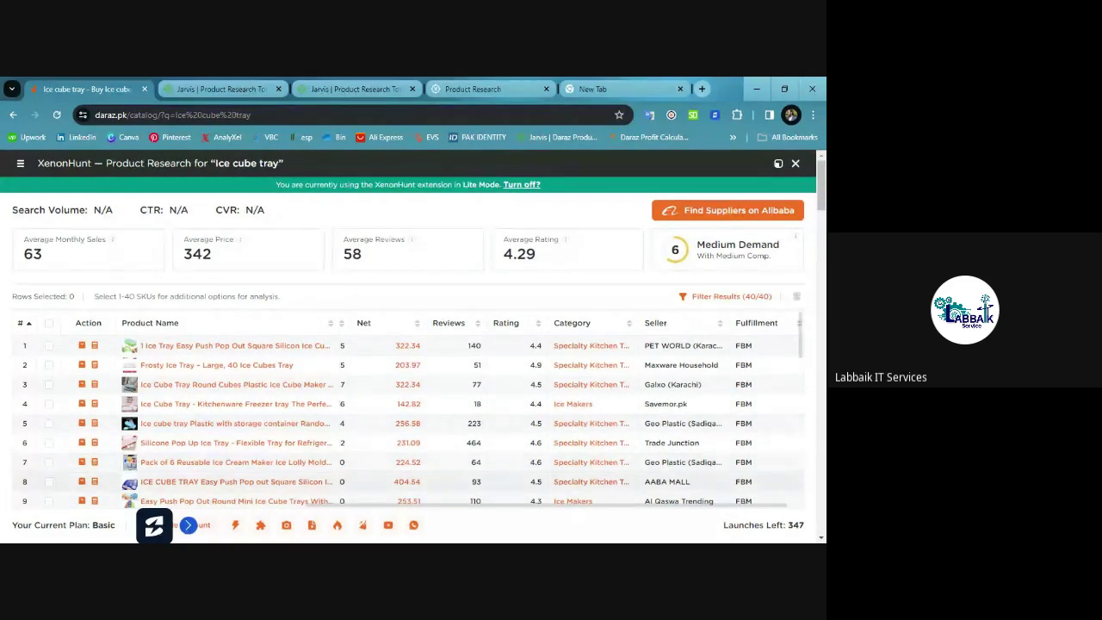
scroll(663, 469, "down", 1)
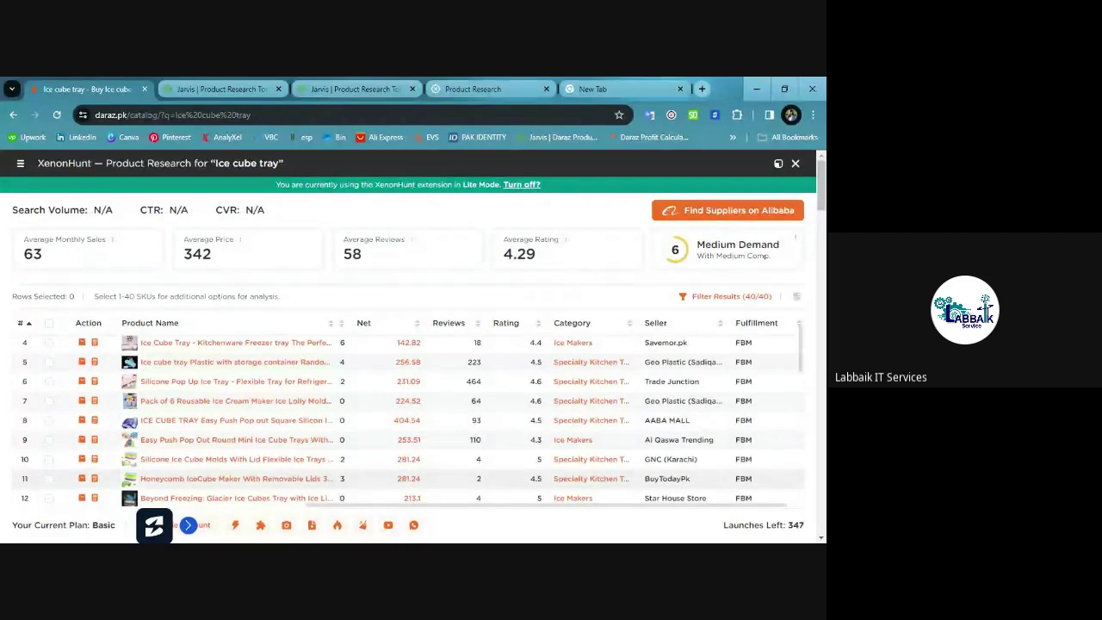
scroll(413, 414, "down", 1)
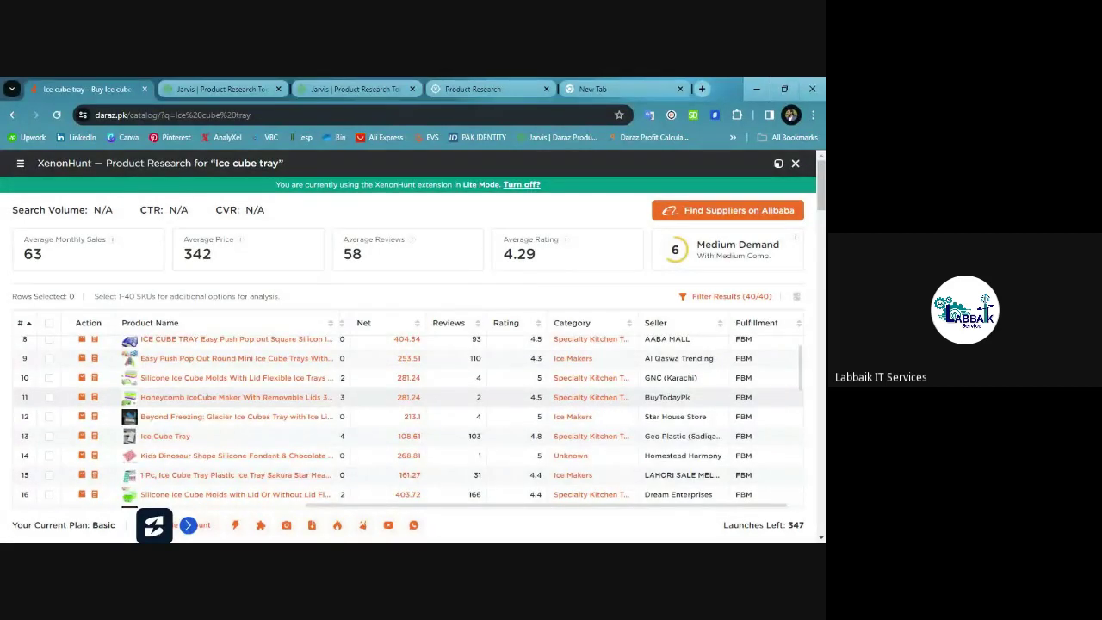
scroll(662, 488, "up", 2)
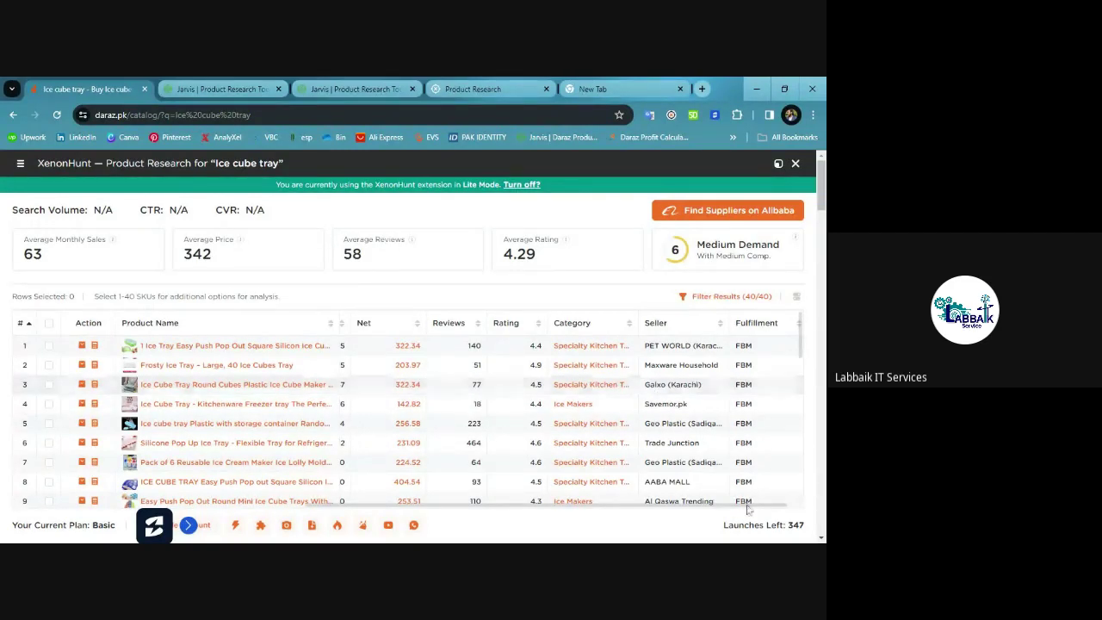
scroll(807, 497, "right", 1)
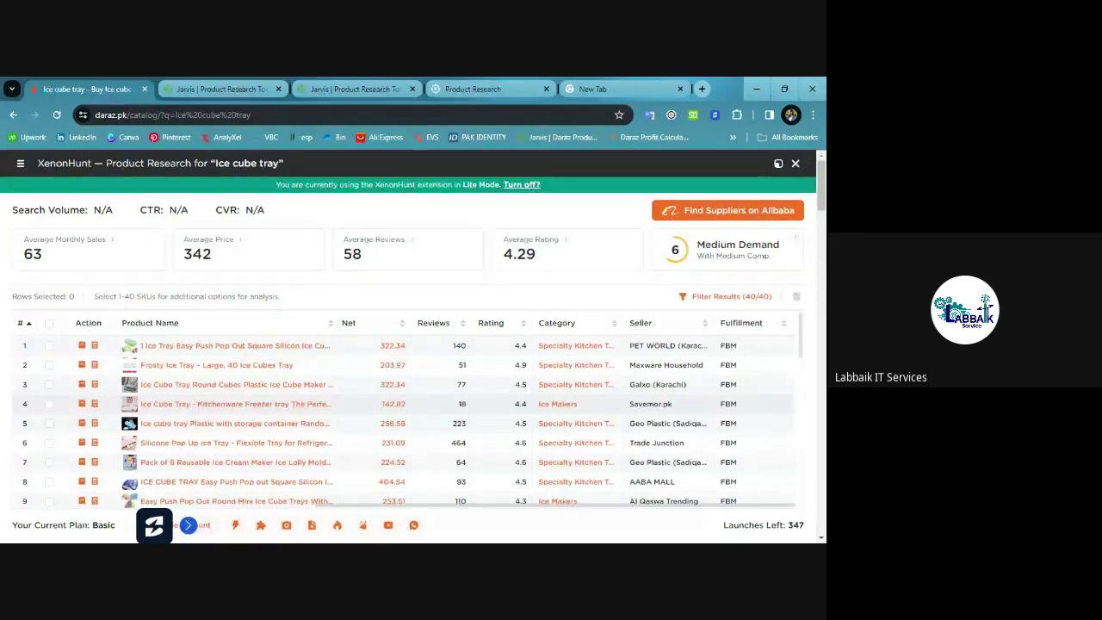
scroll(600, 464, "down", 3)
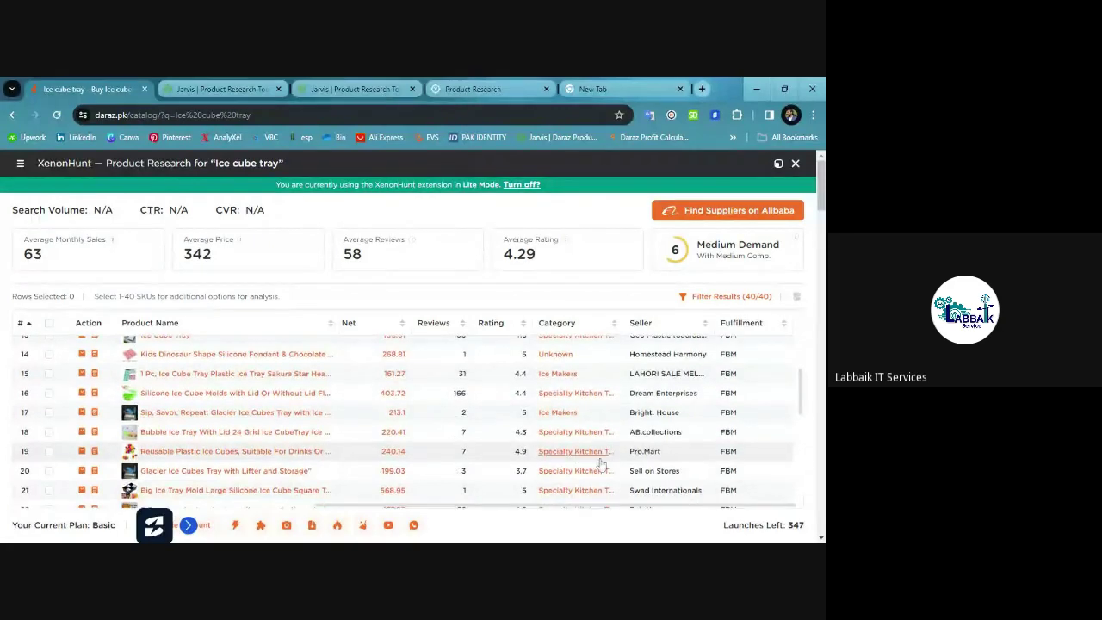
scroll(642, 422, "down", 2)
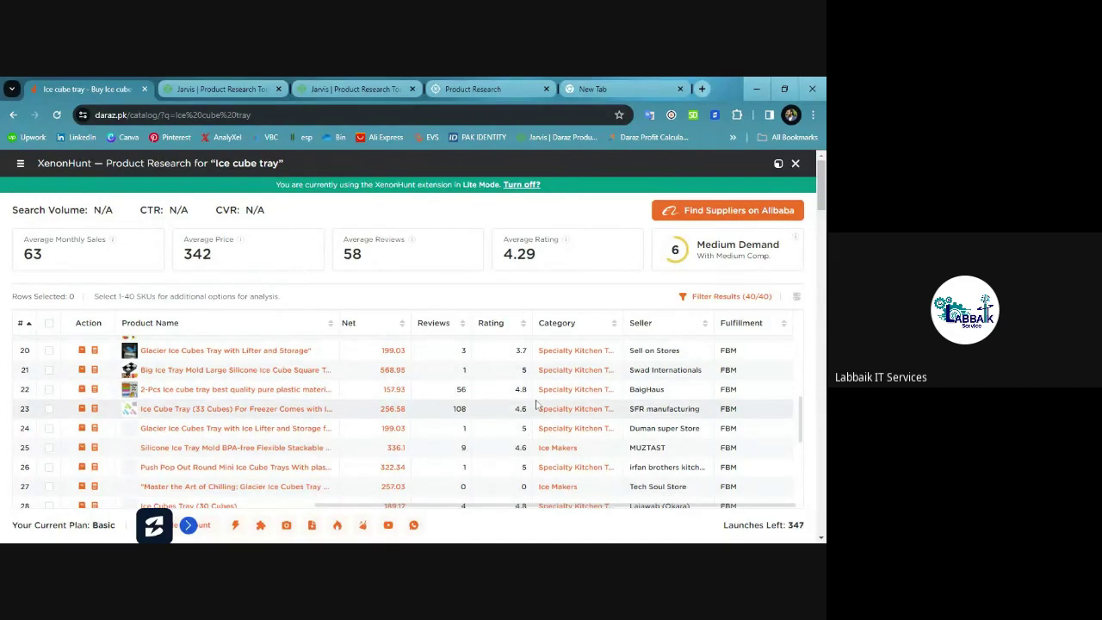
scroll(536, 404, "up", 1)
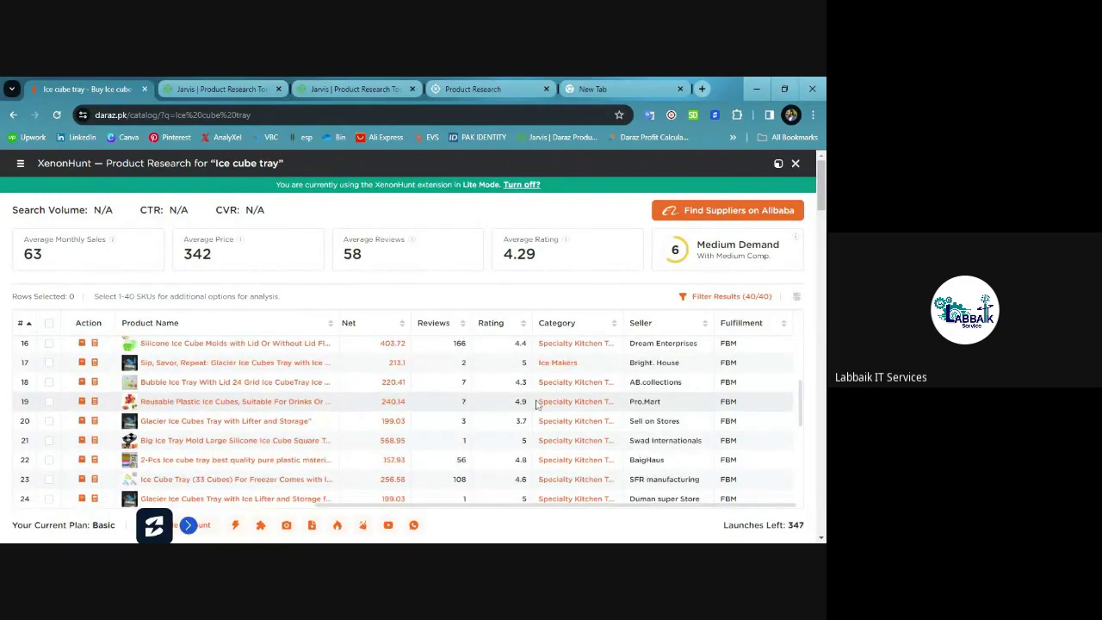
scroll(535, 404, "up", 4)
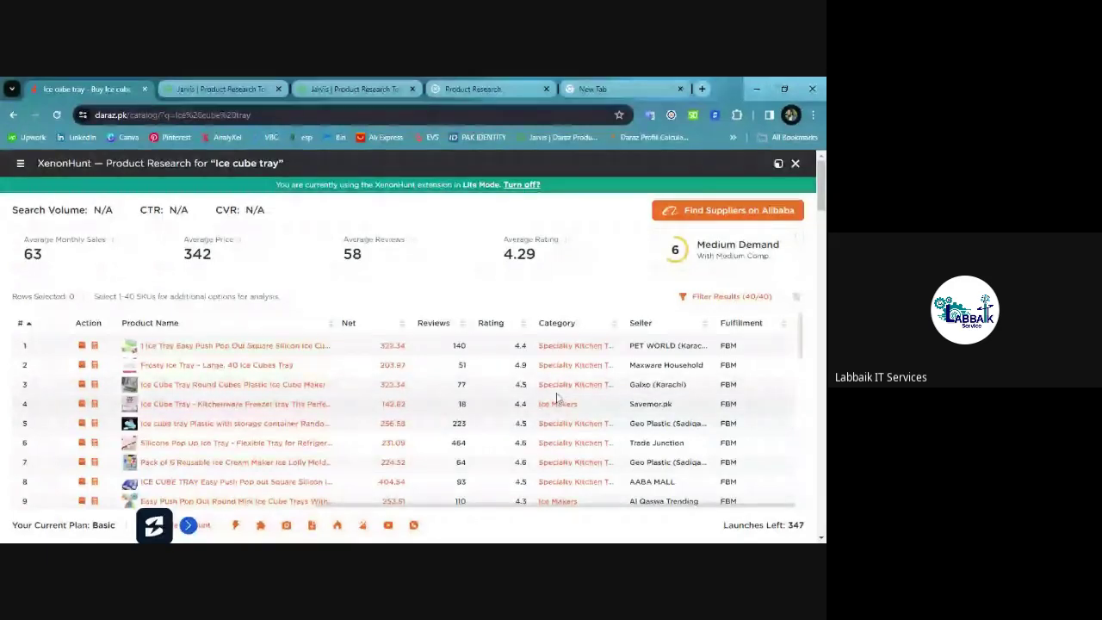
Return to the ice tray page and enter 'magic boo' in the Daraz search box.
left_click(15, 116)
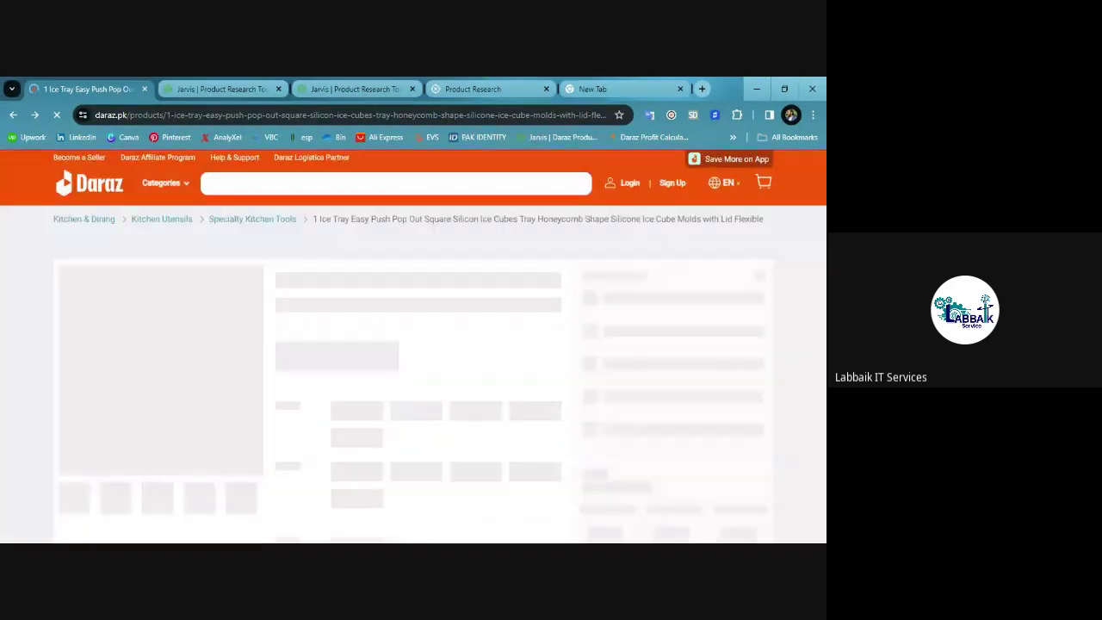
left_click(258, 184)
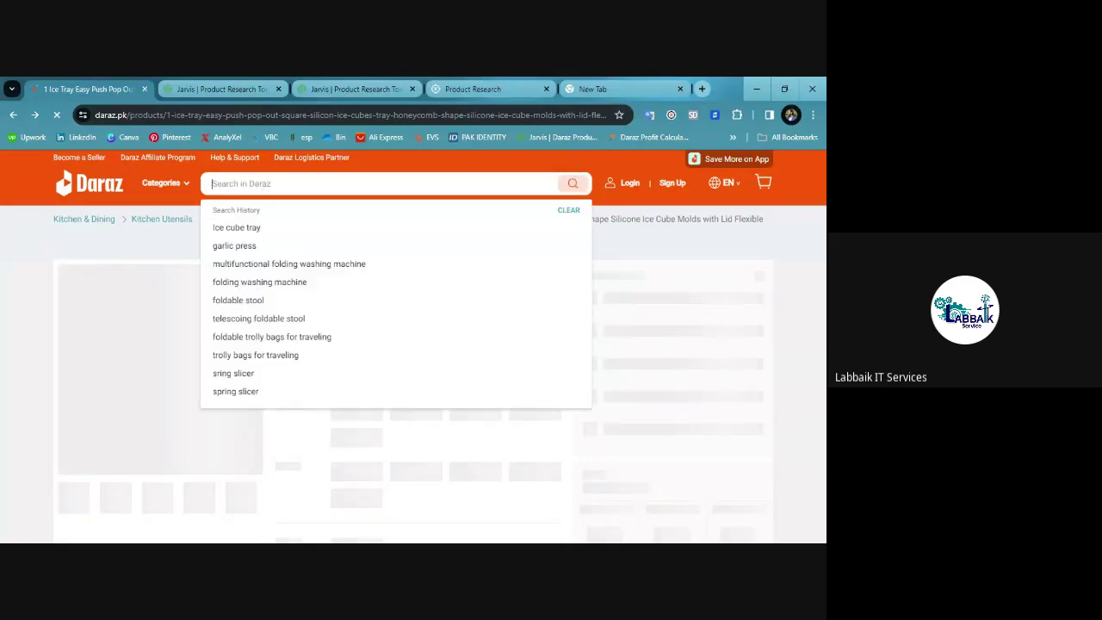
type("ice")
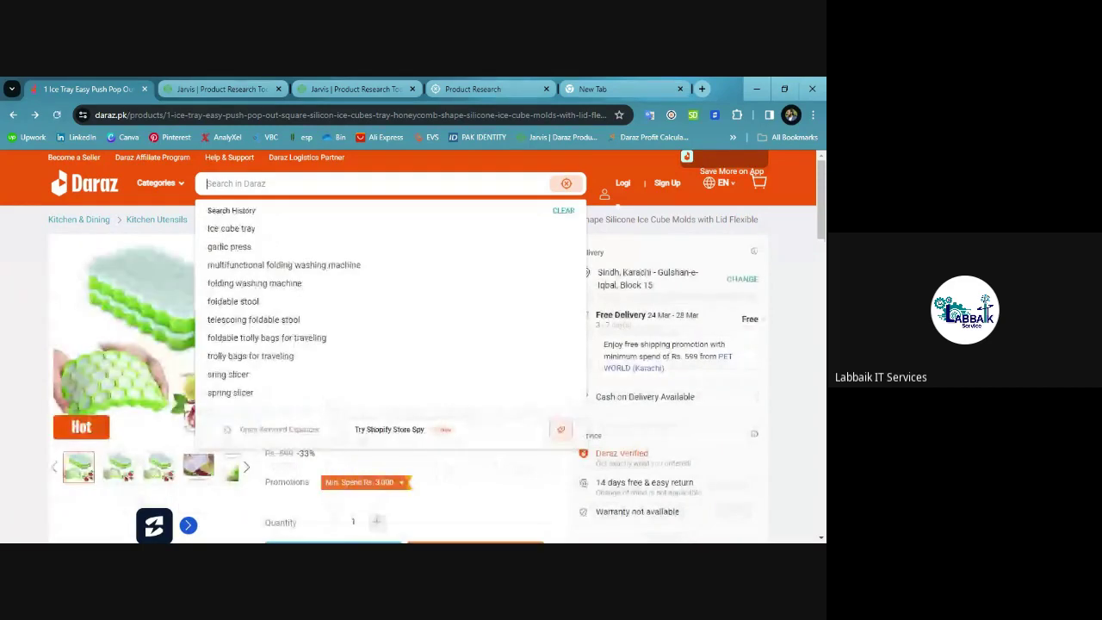
type("ma")
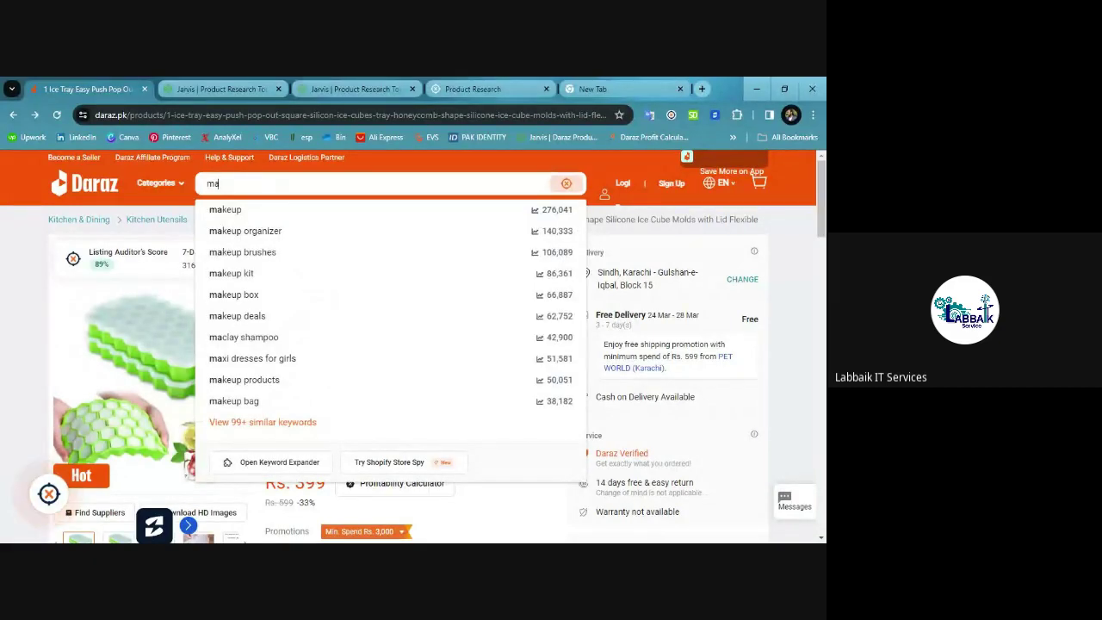
type("ic")
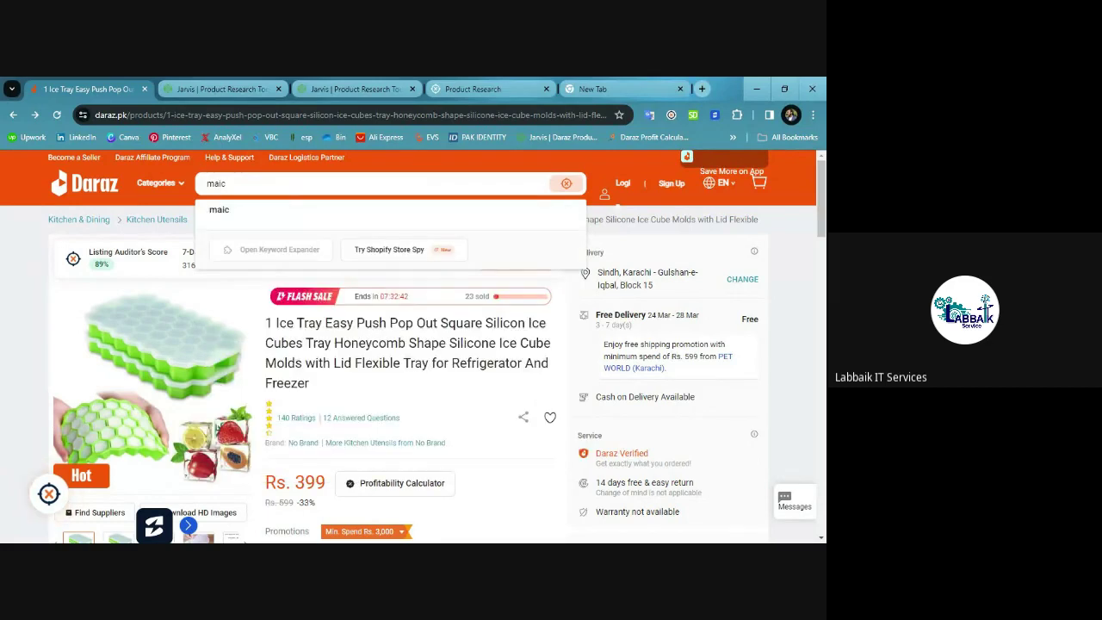
key("BackSpace")
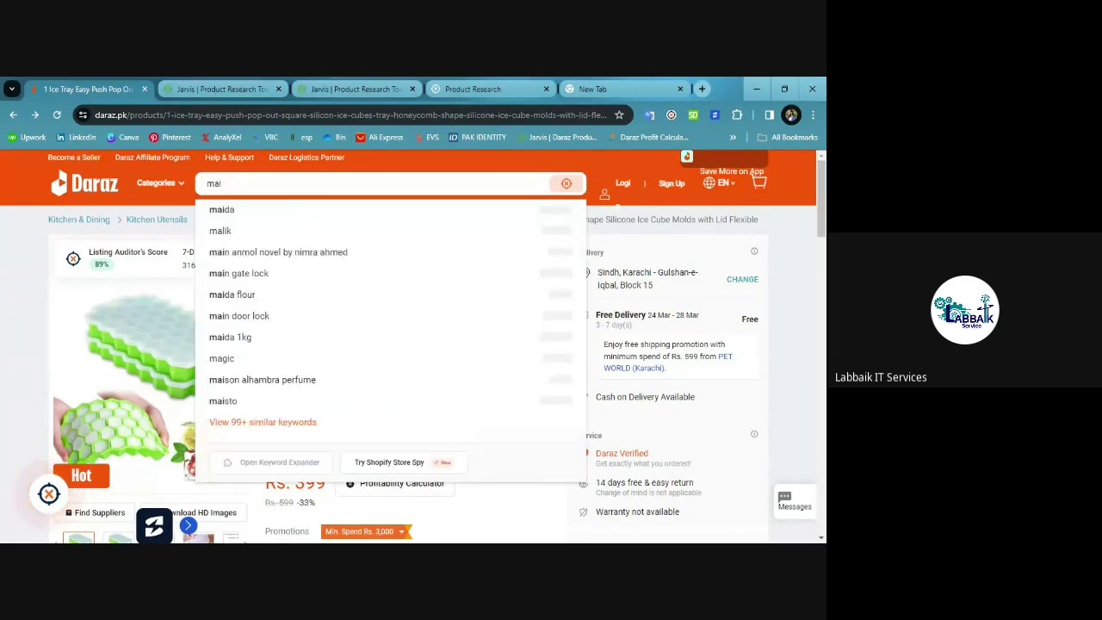
type("g")
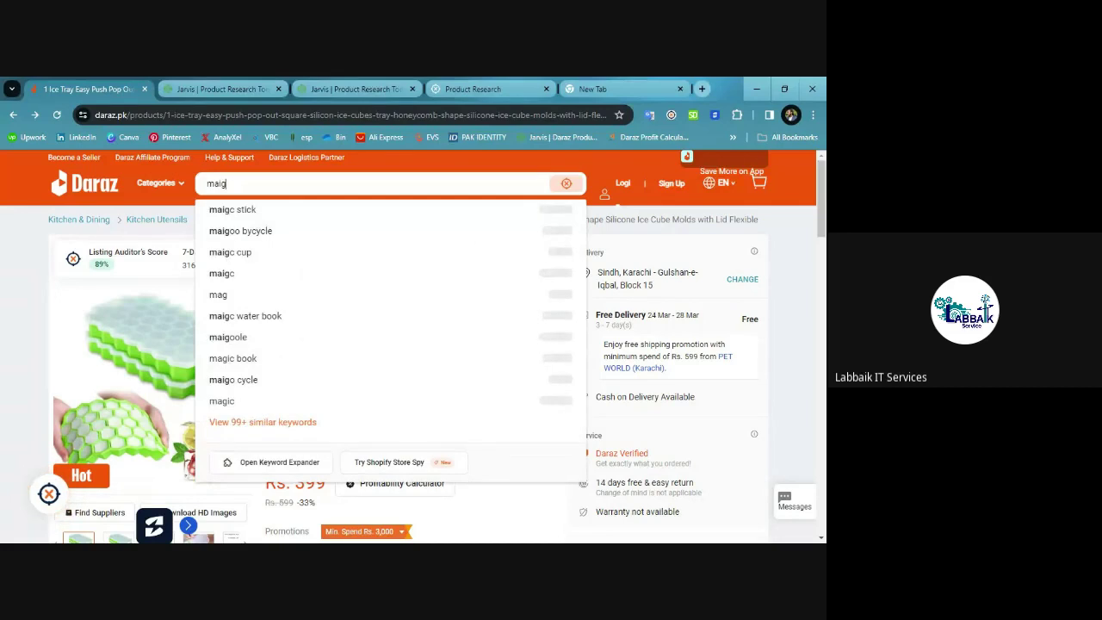
key("BackSpace")
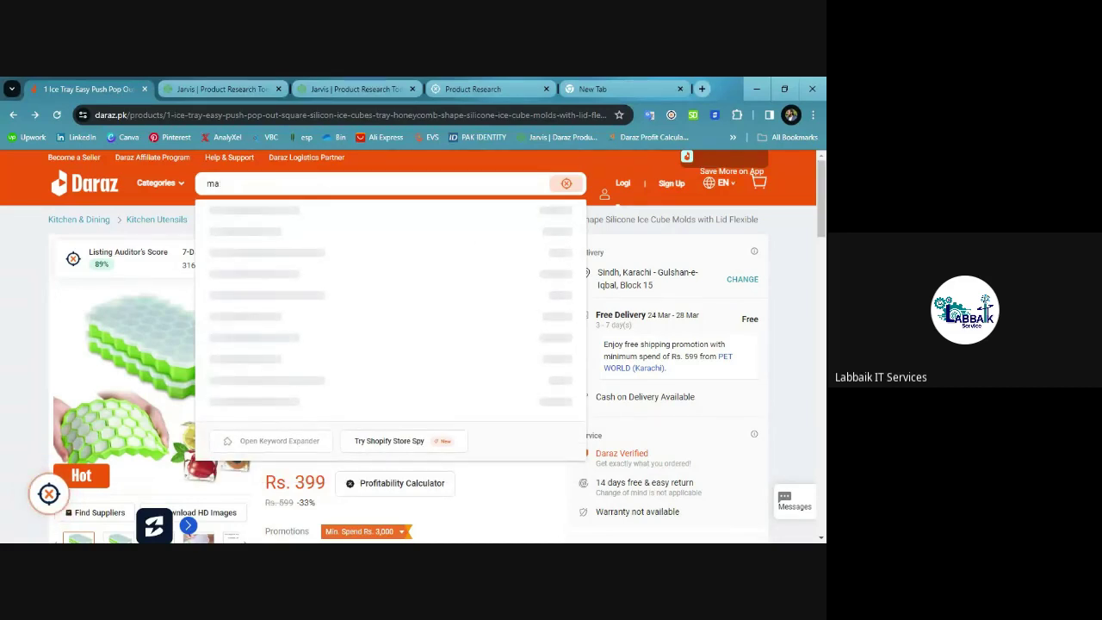
key("BackSpace")
type("gi")
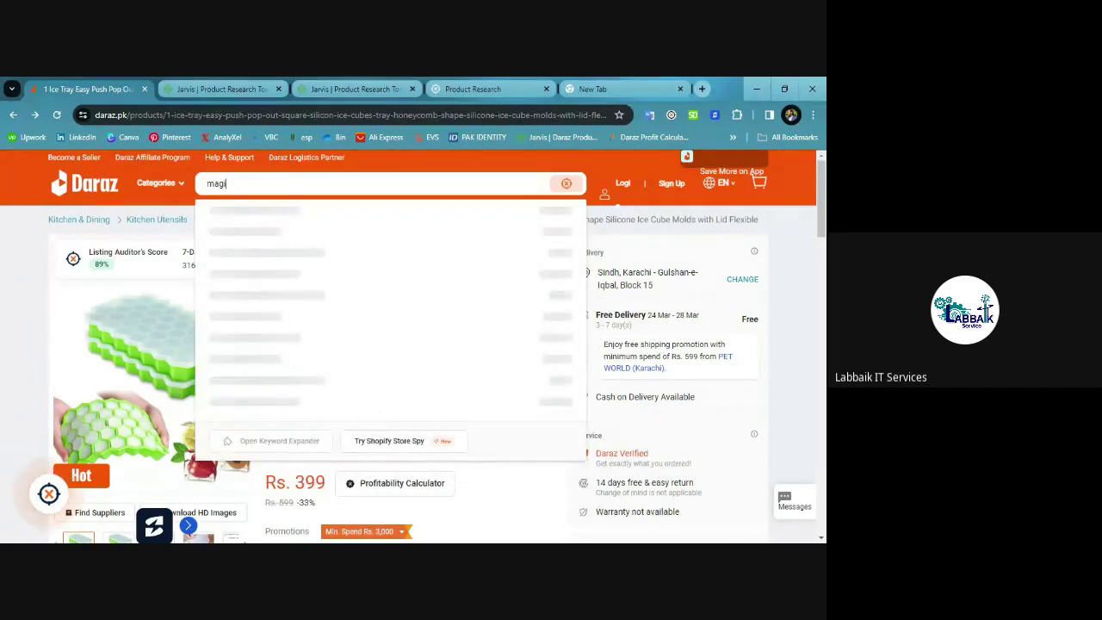
type("c")
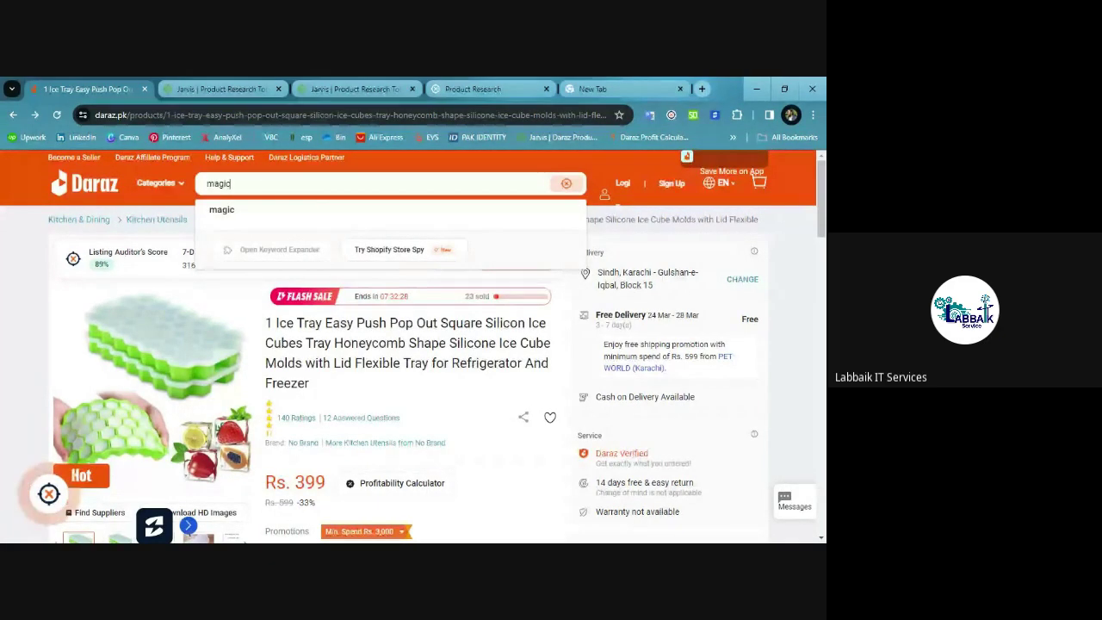
type("boo")
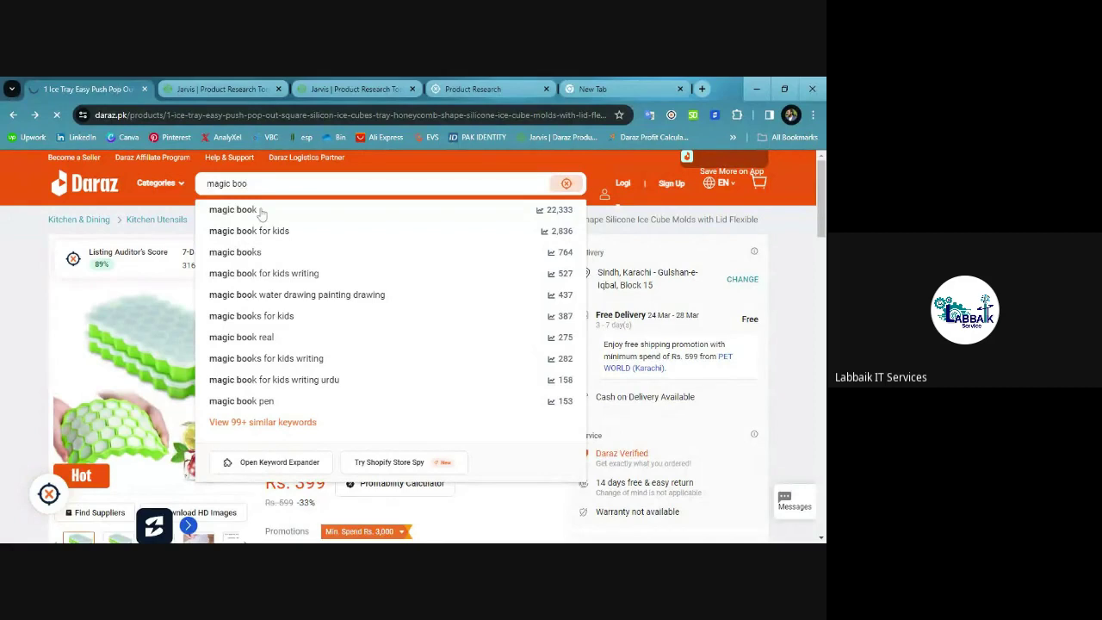
Search for 'magic book' from the suggestions and scroll through the 33,281 results.
left_click(233, 209)
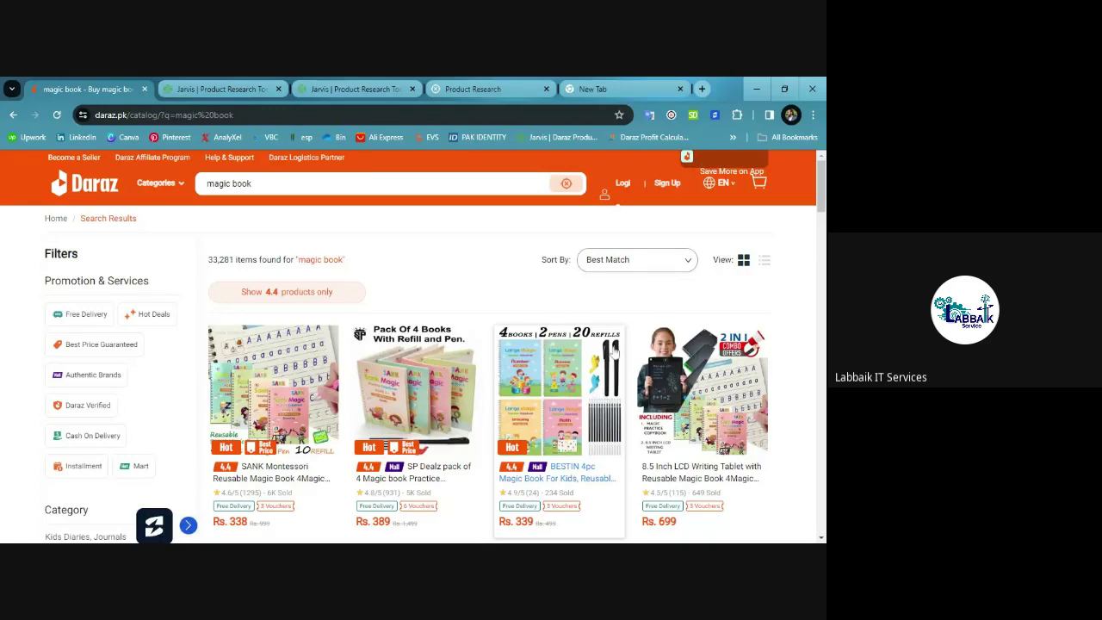
scroll(614, 349, "down", 2)
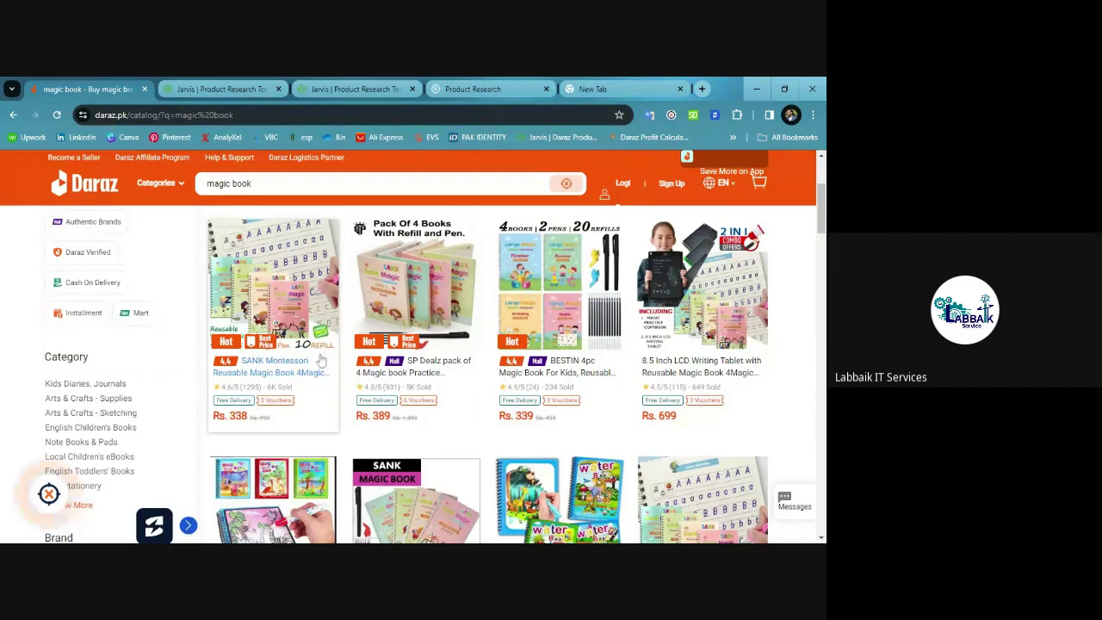
scroll(321, 362, "down", 1)
scroll(321, 361, "down", 2)
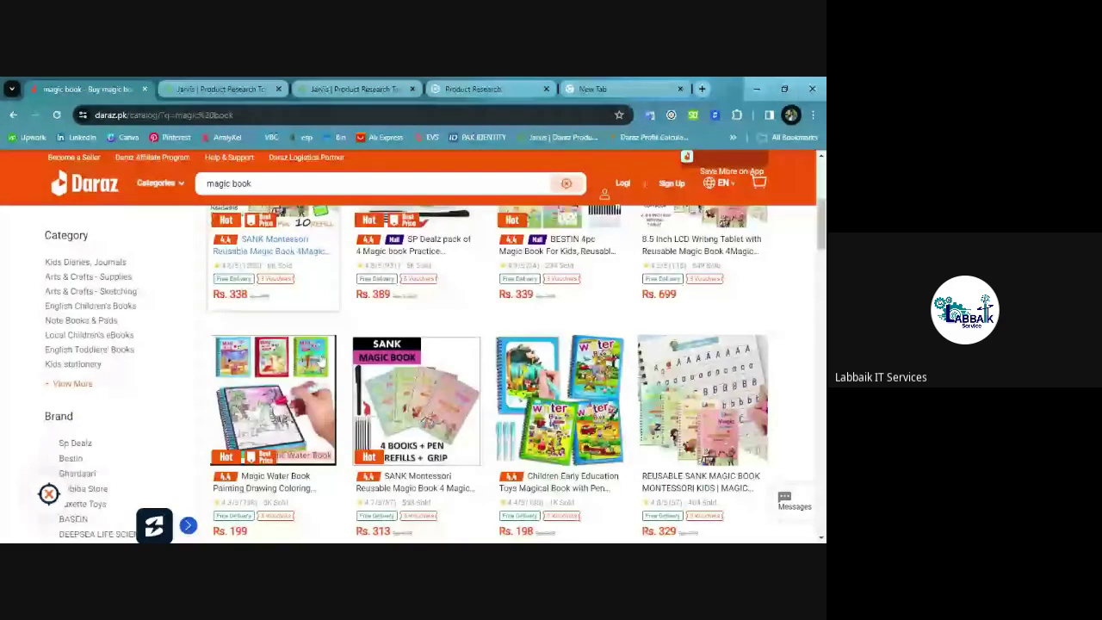
scroll(321, 361, "down", 3)
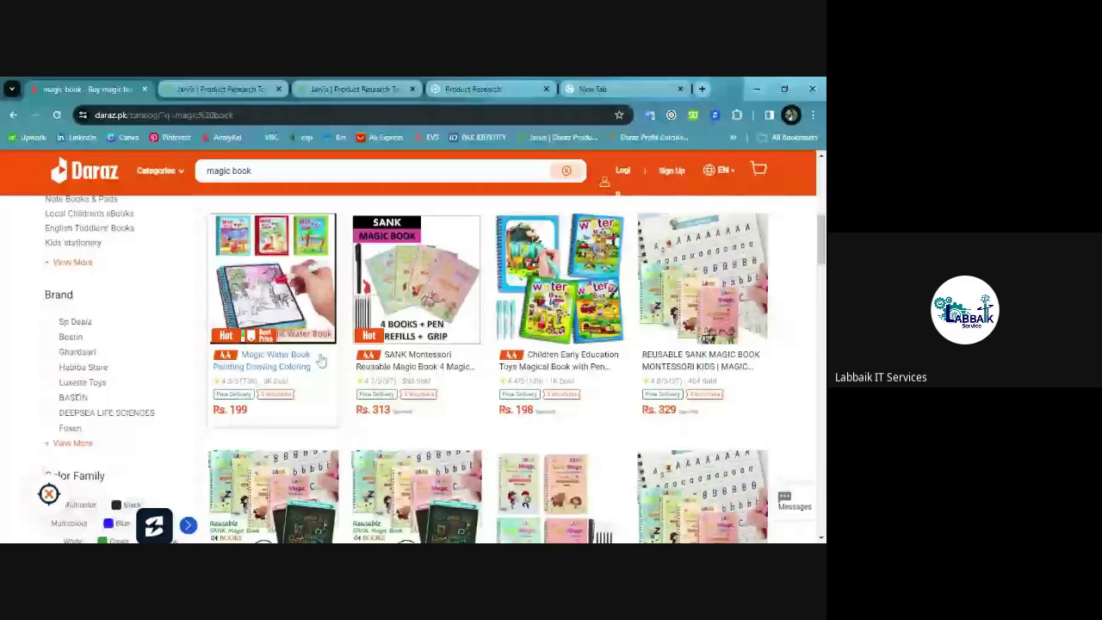
scroll(321, 361, "up", 5)
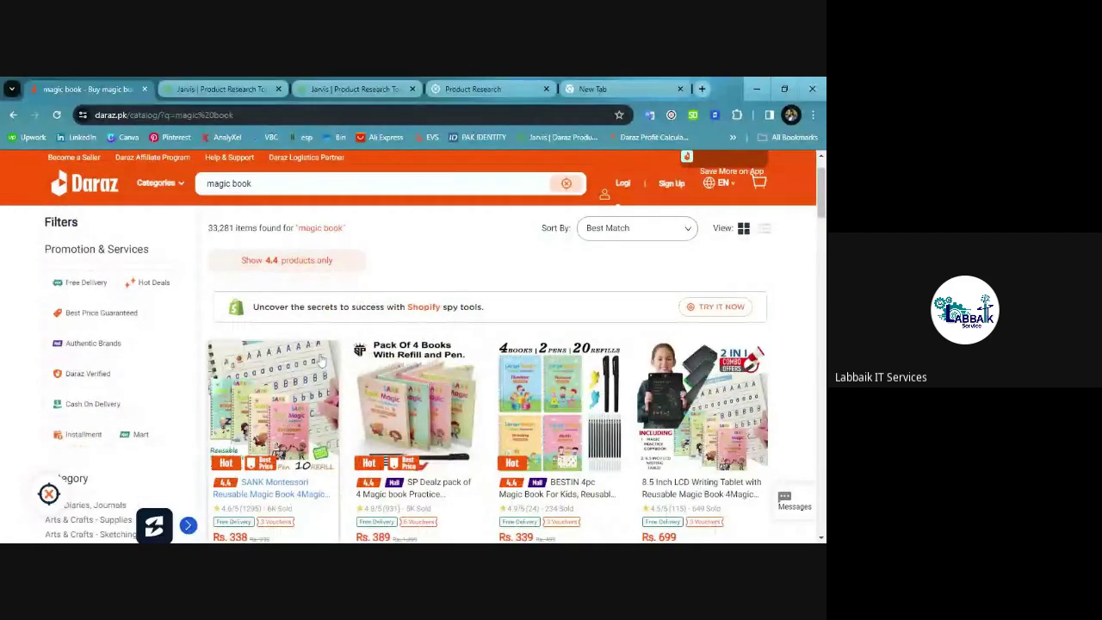
scroll(321, 362, "down", 1)
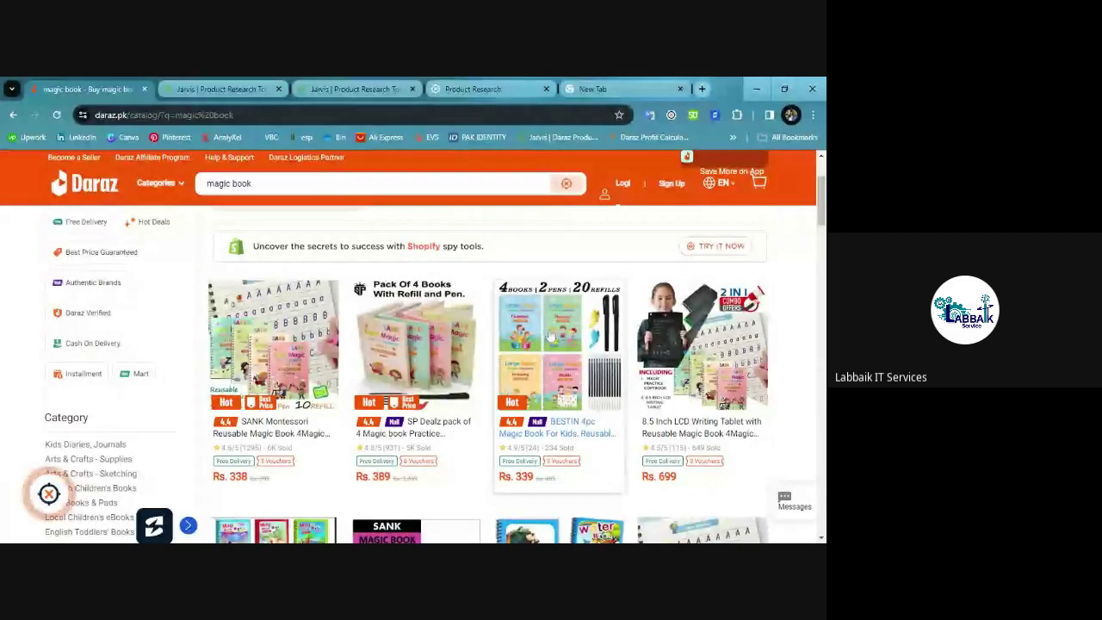
scroll(548, 339, "down", 2)
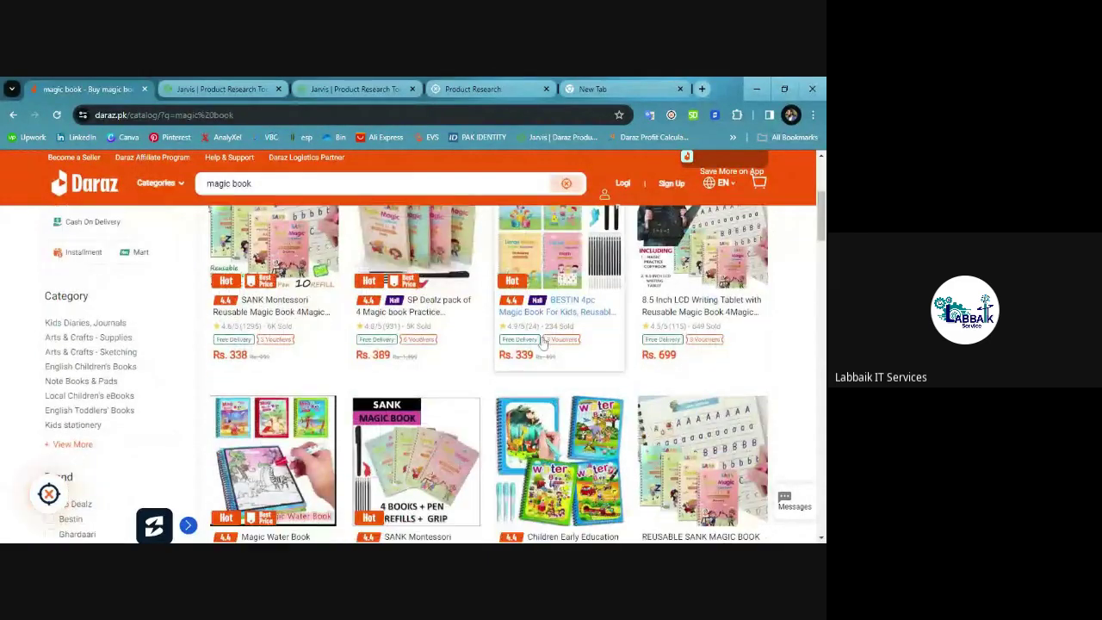
scroll(542, 341, "down", 3)
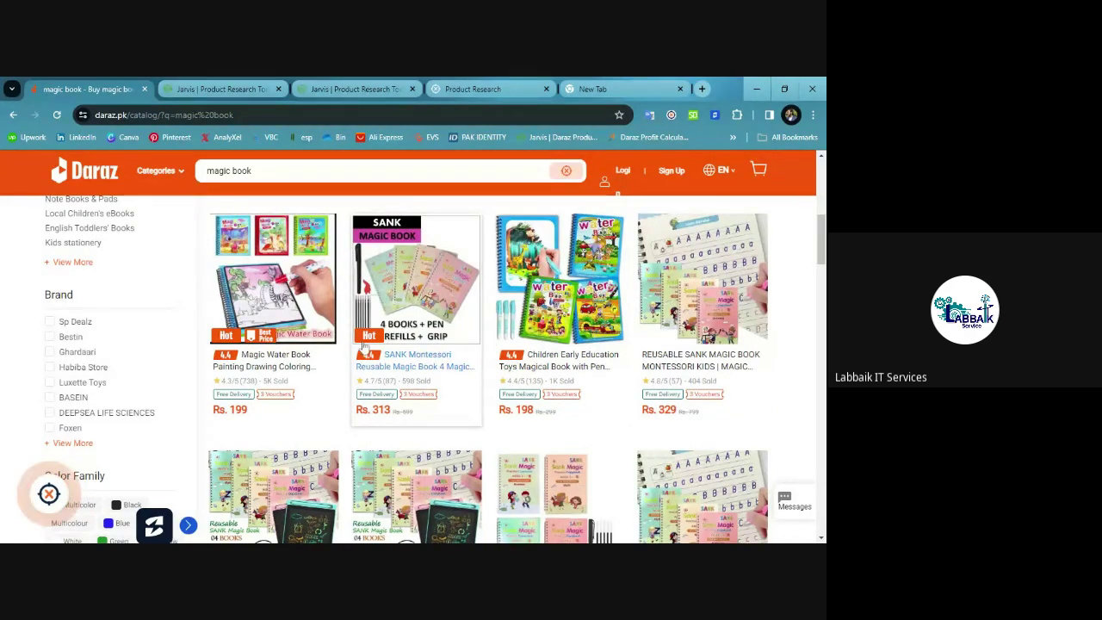
scroll(363, 345, "up", 3)
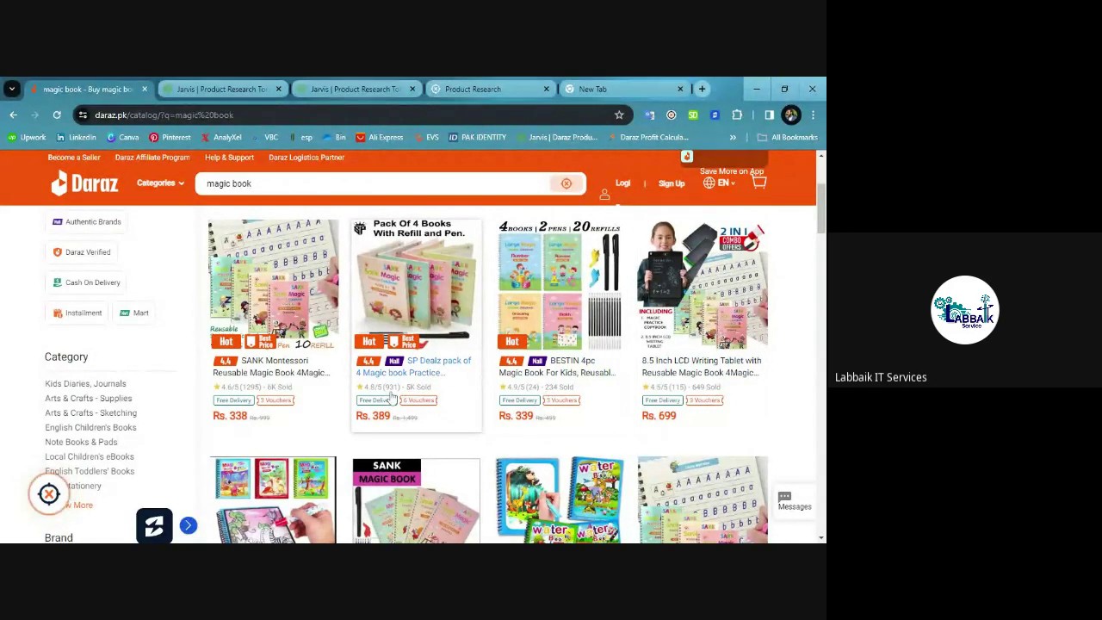
scroll(391, 396, "down", 3)
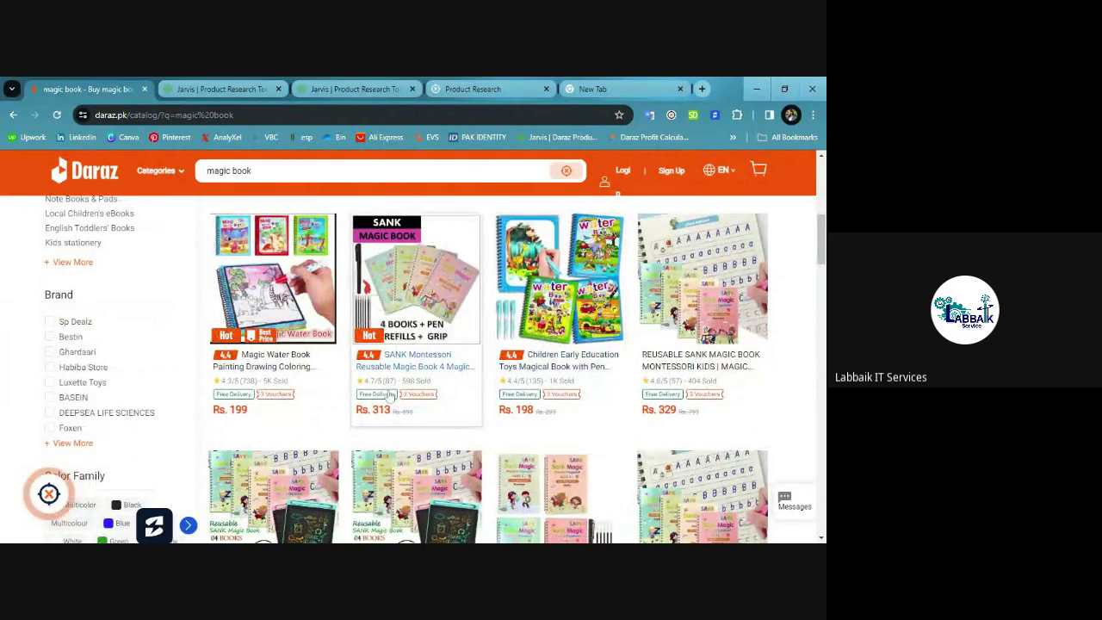
scroll(401, 395, "down", 1)
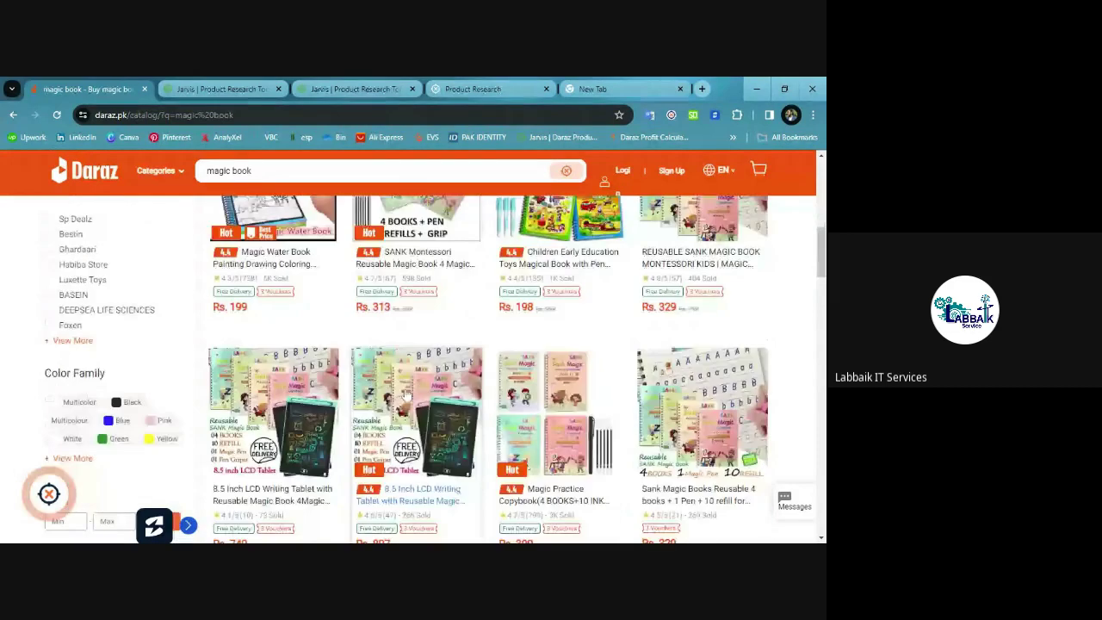
scroll(405, 396, "down", 1)
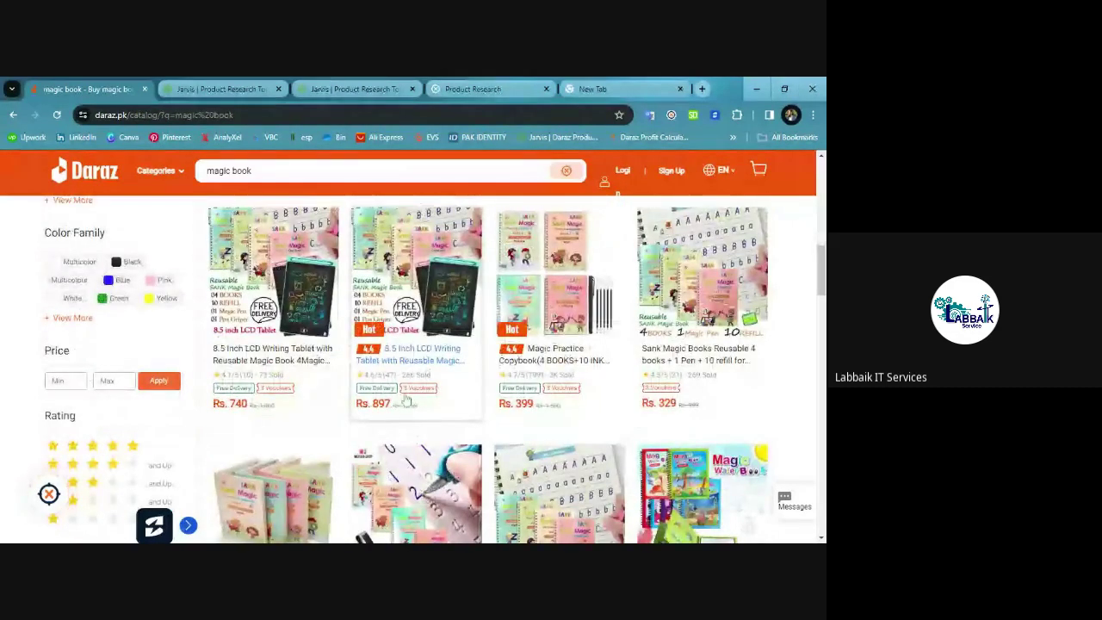
scroll(405, 400, "up", 4)
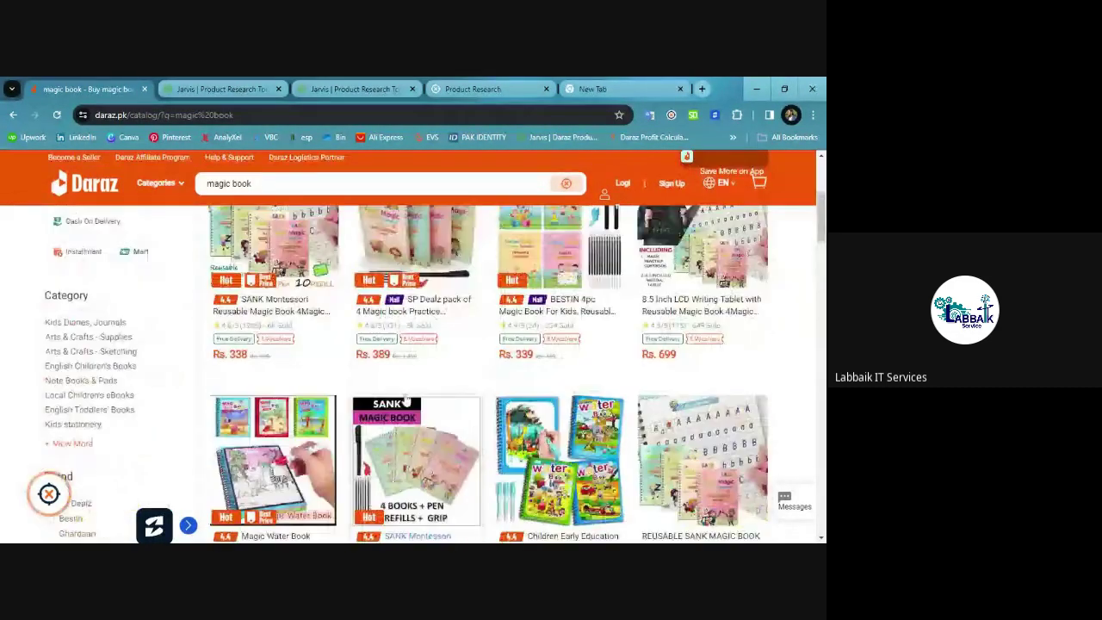
scroll(405, 402, "up", 3)
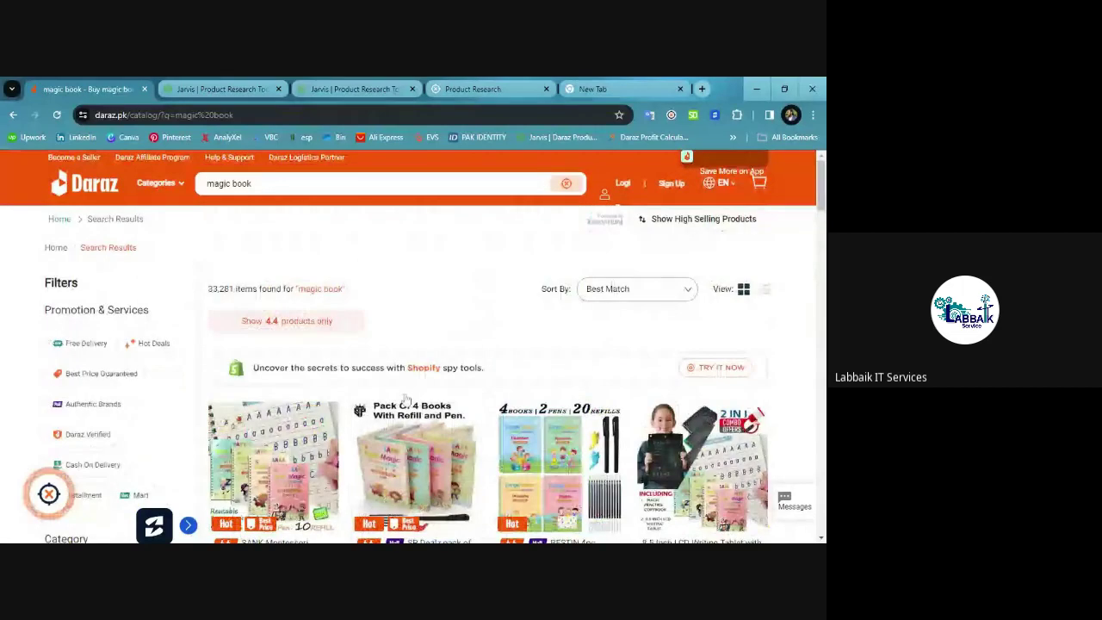
scroll(405, 399, "down", 1)
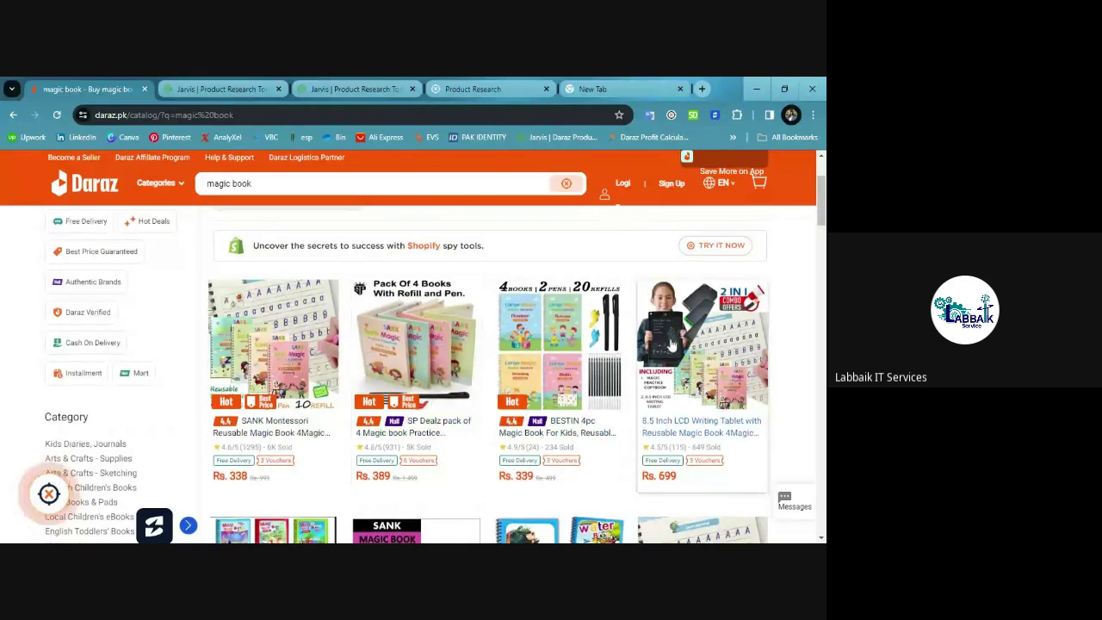
scroll(343, 344, "down", 3)
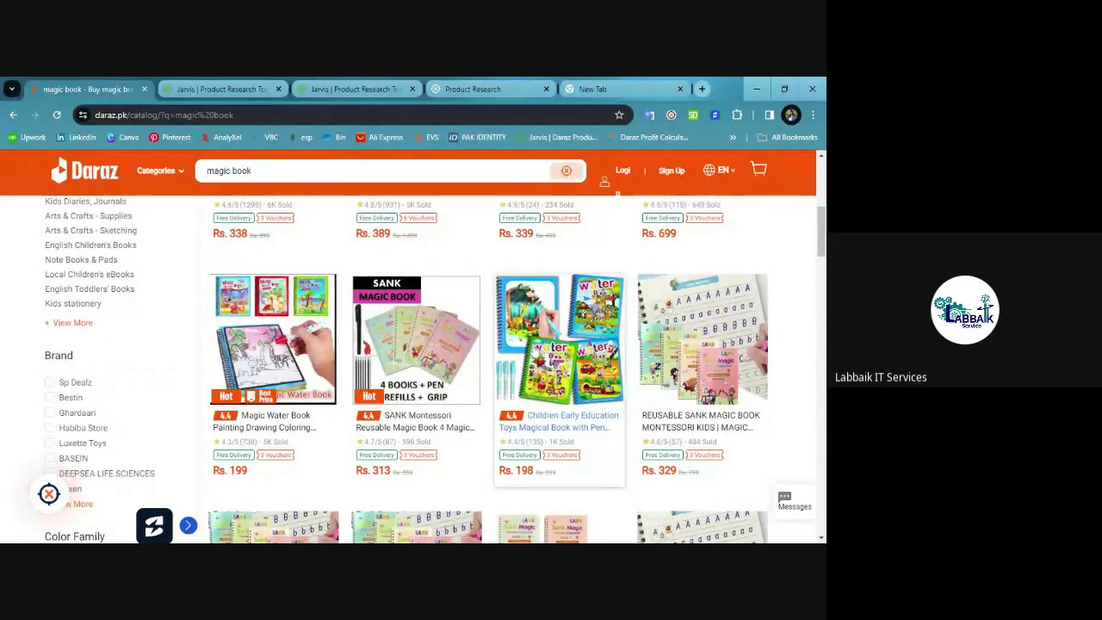
scroll(528, 349, "down", 3)
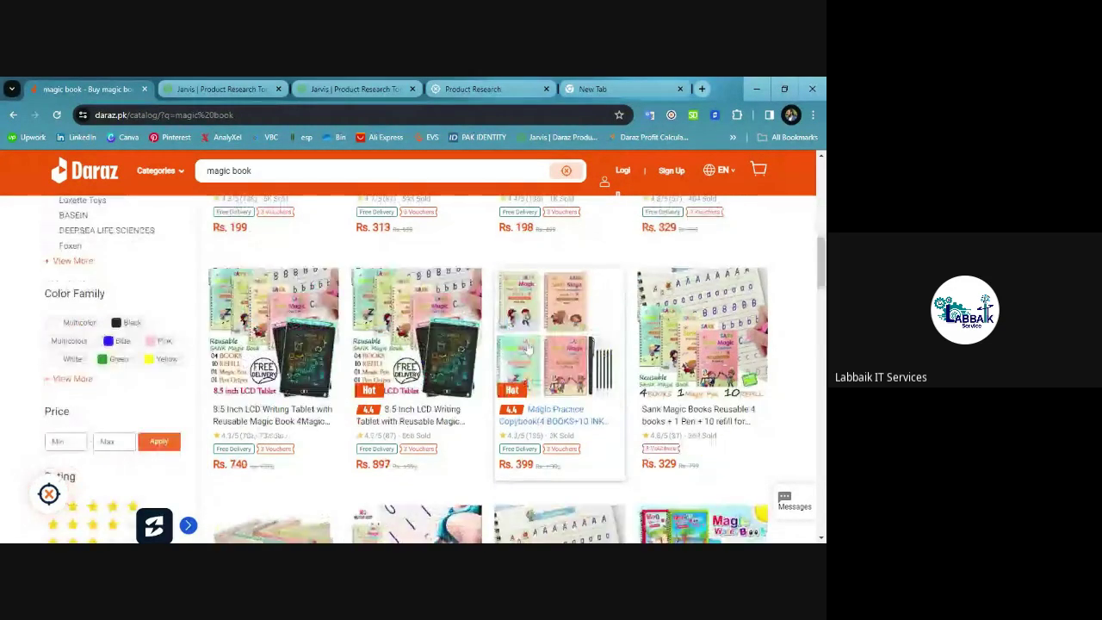
scroll(529, 349, "down", 1)
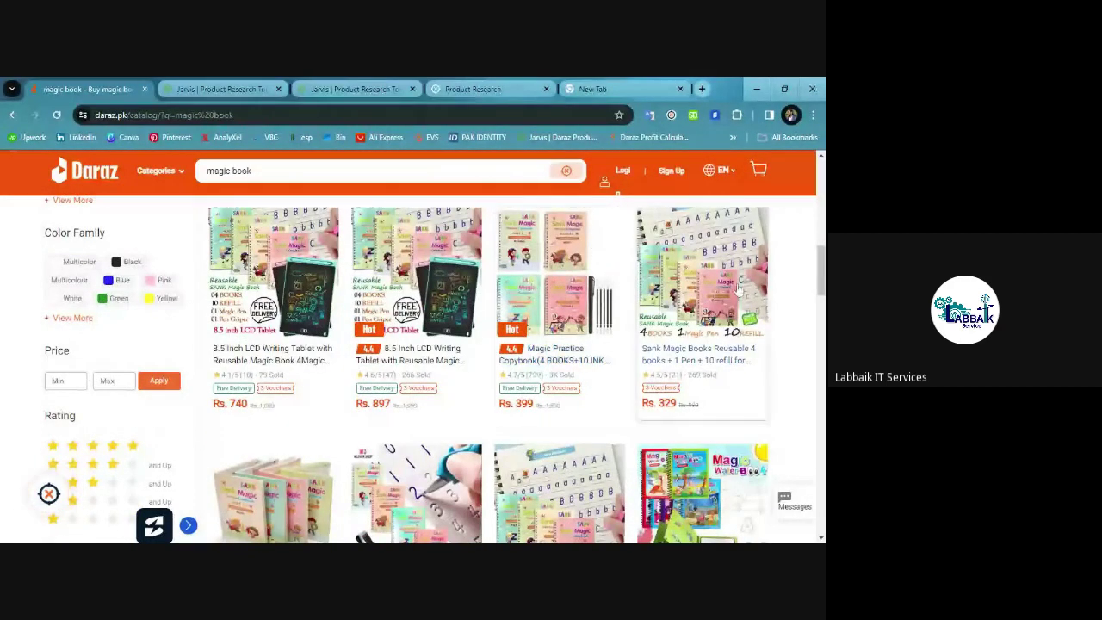
scroll(559, 432, "down", 2)
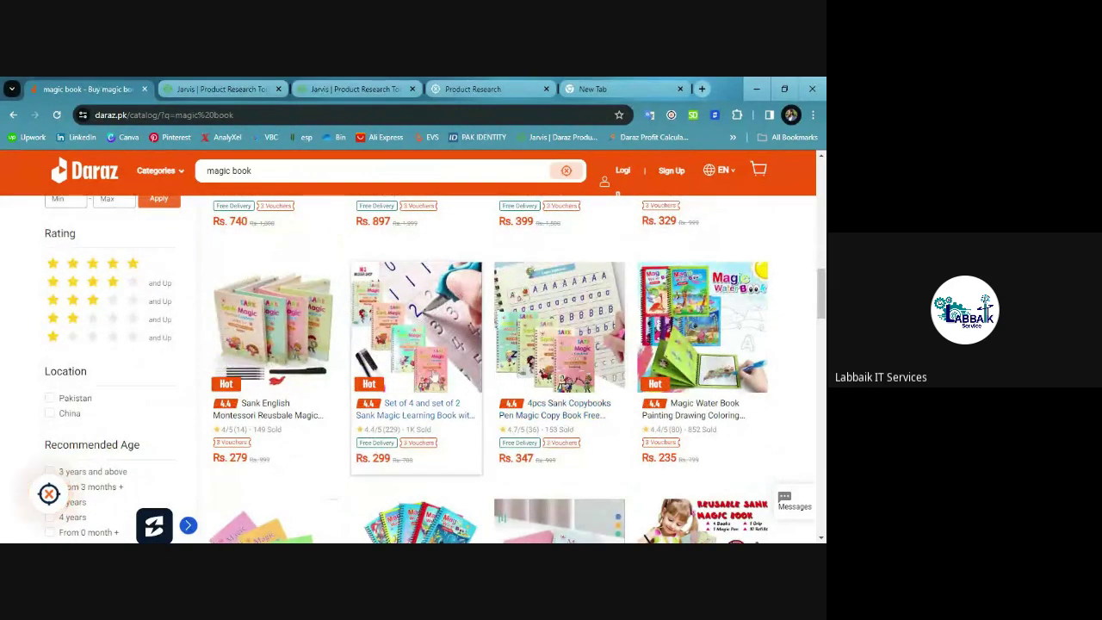
scroll(430, 377, "down", 5)
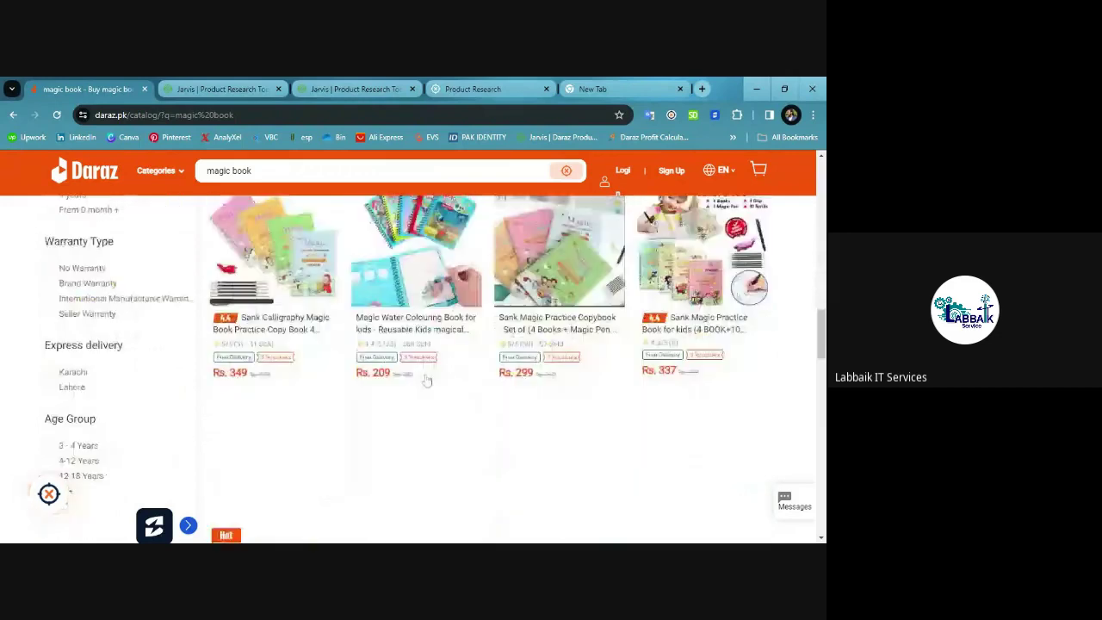
scroll(427, 379, "down", 1)
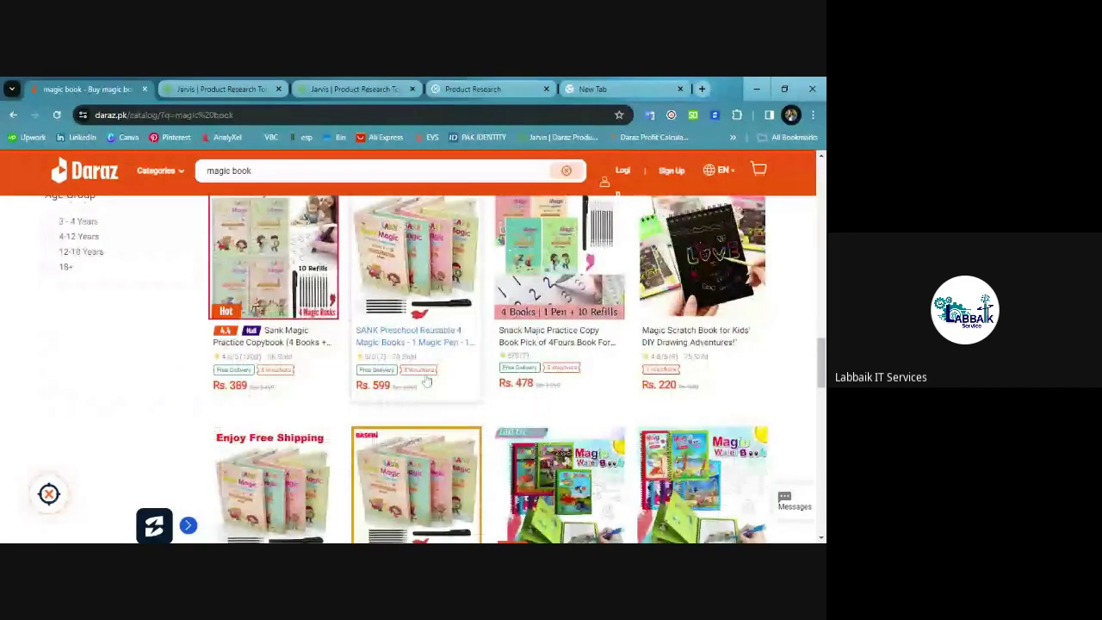
scroll(426, 381, "down", 3)
scroll(426, 381, "down", 2)
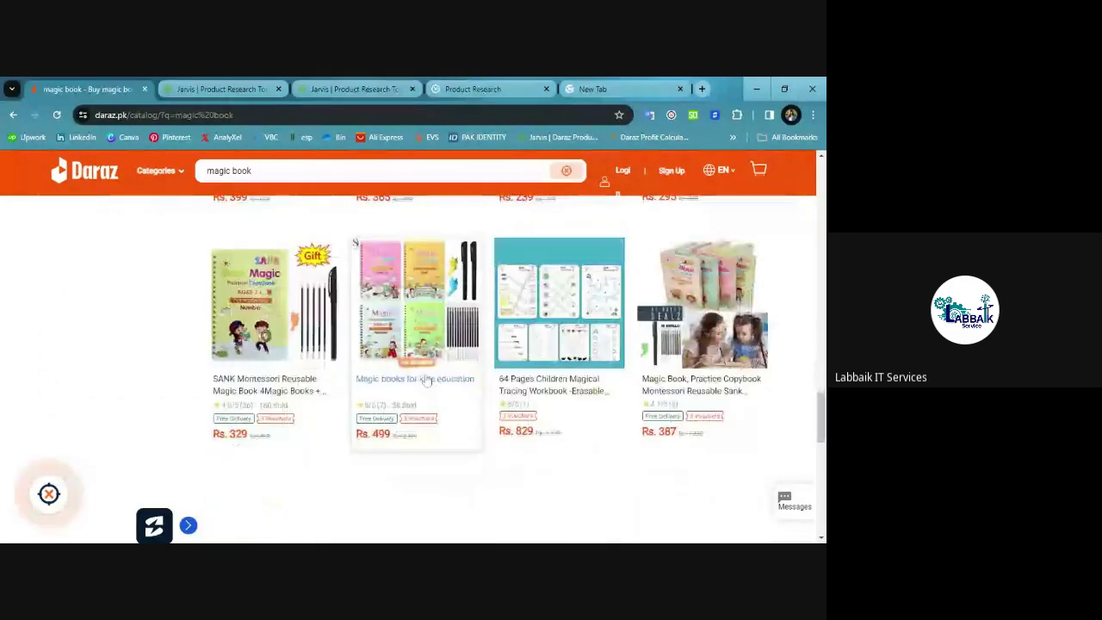
scroll(427, 381, "up", 3)
scroll(426, 381, "up", 4)
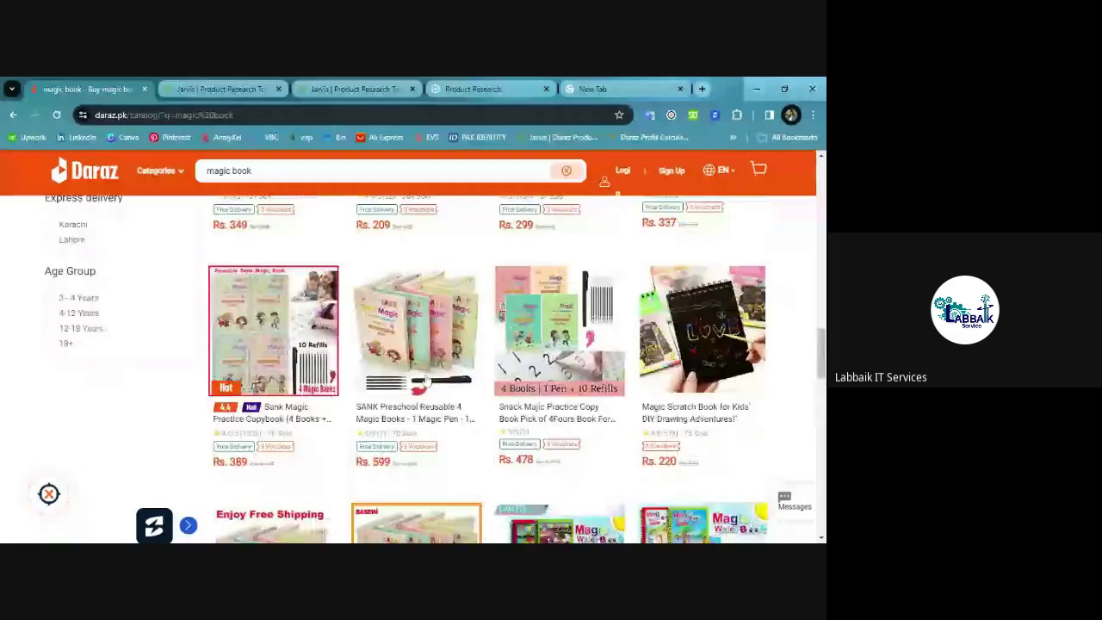
scroll(426, 380, "down", 5)
scroll(426, 379, "up", 10)
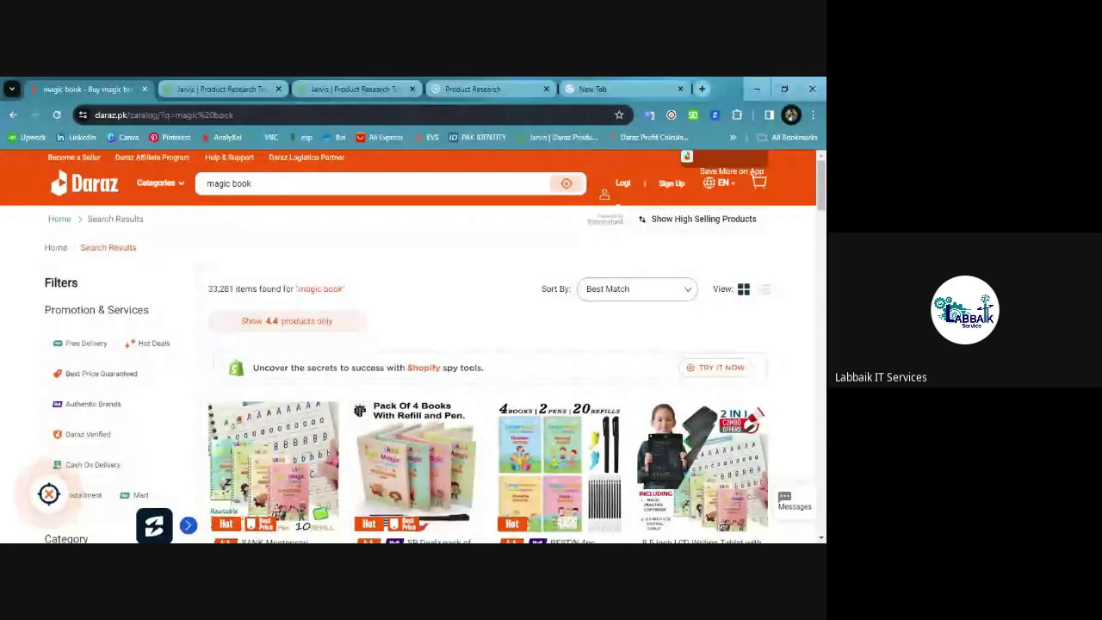
scroll(285, 300, "down", 1)
scroll(285, 299, "down", 1)
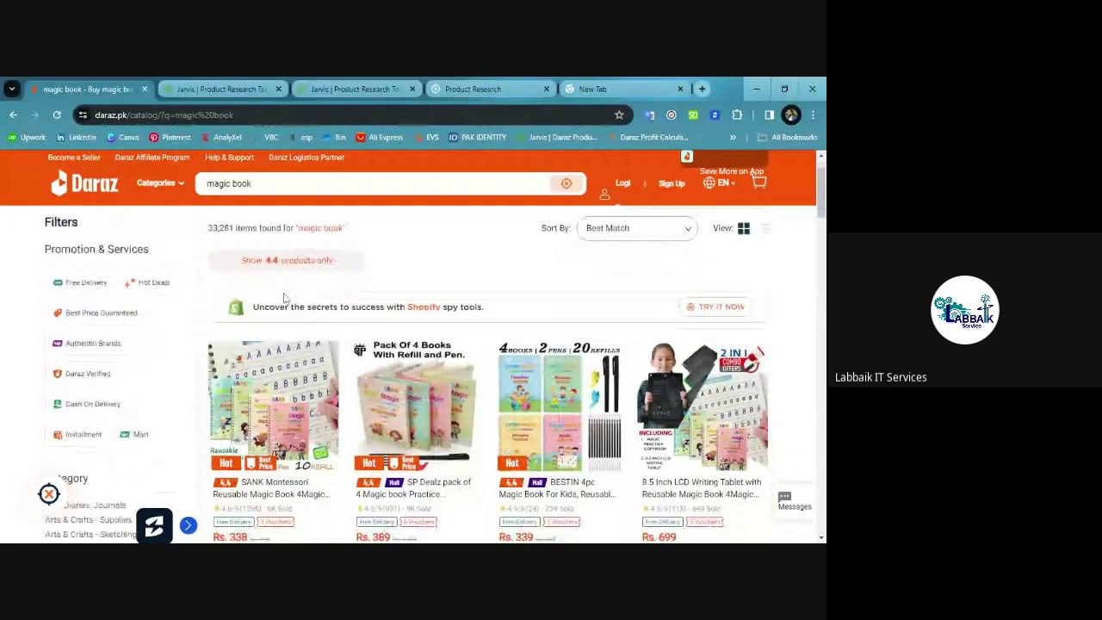
scroll(285, 298, "down", 2)
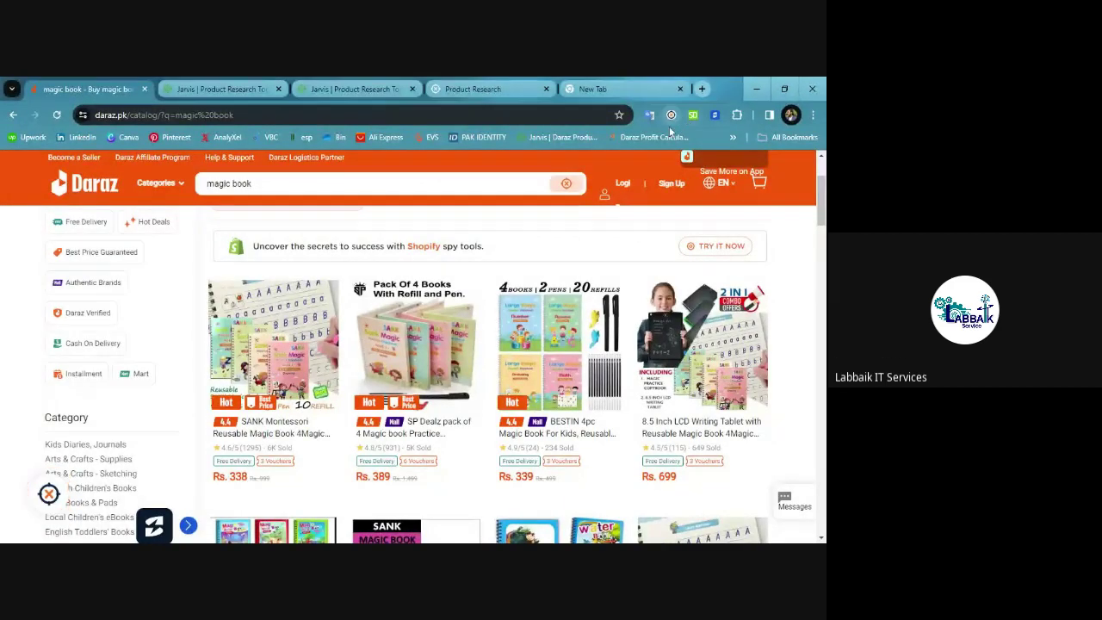
left_click(669, 124)
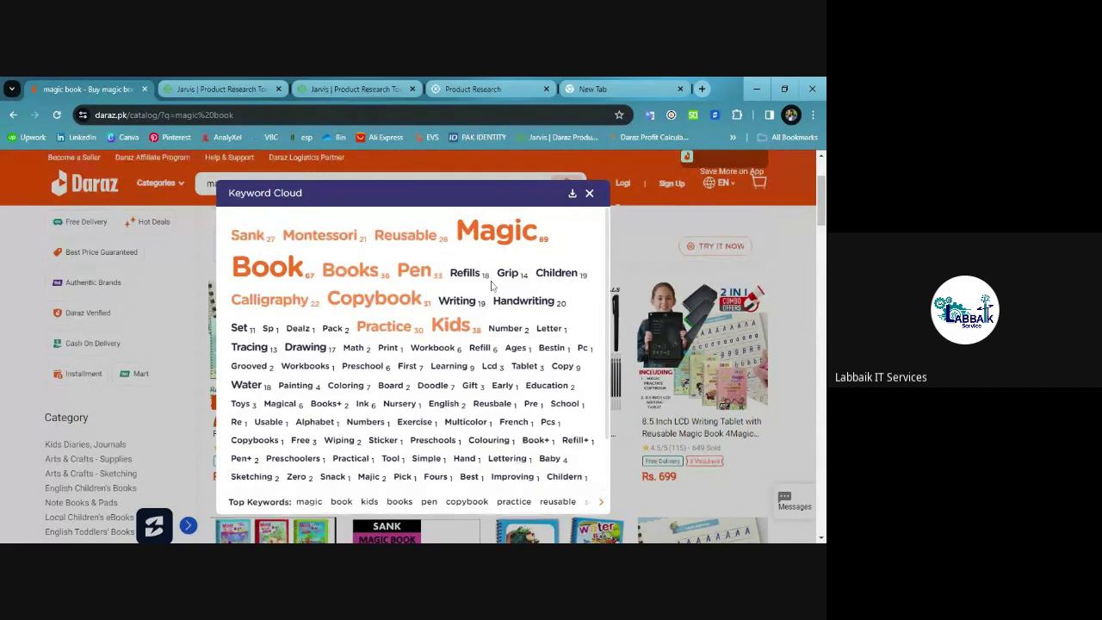
Close the Keyword Cloud dialog to return to the magic book results.
scroll(413, 345, "down", 1)
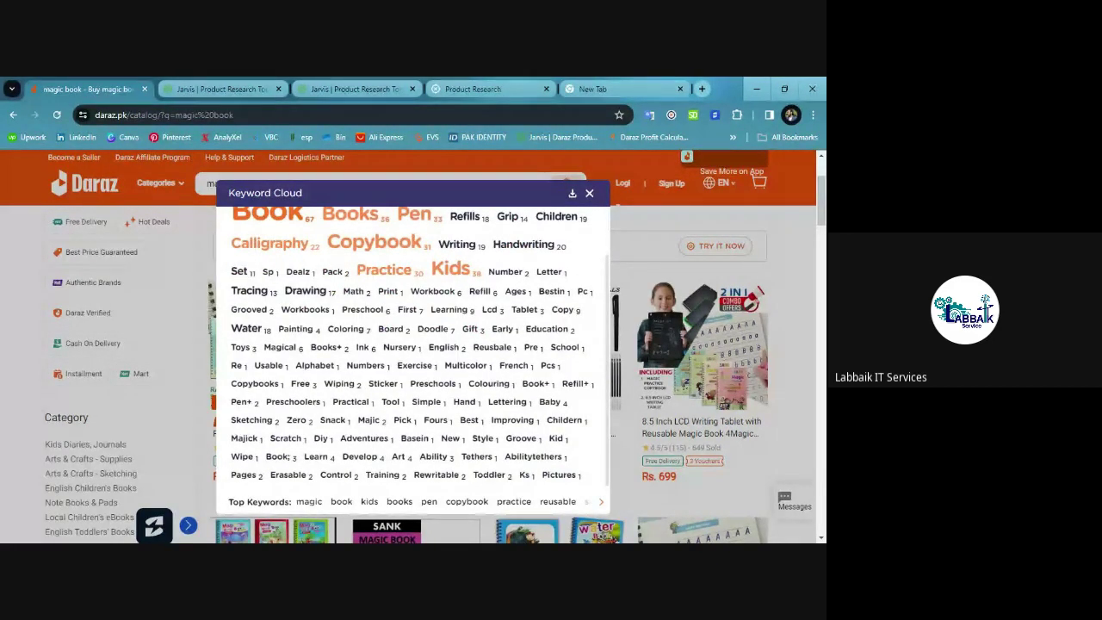
scroll(433, 335, "up", 1)
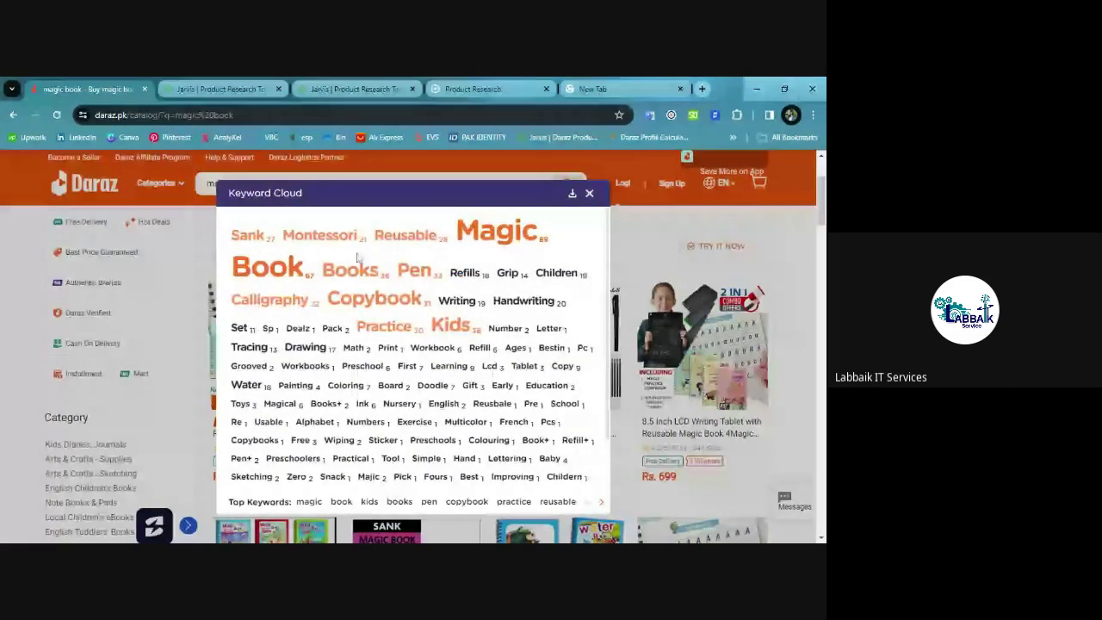
left_click(590, 195)
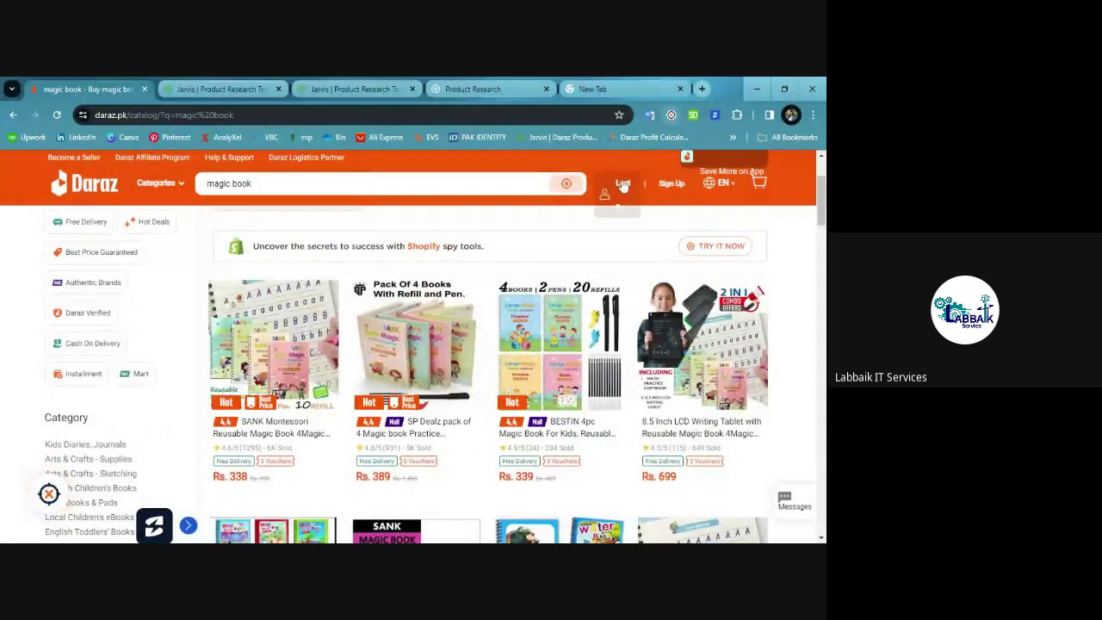
Open XenonHunt Product Research for magic book and scroll through its 40-row table.
left_click(671, 114)
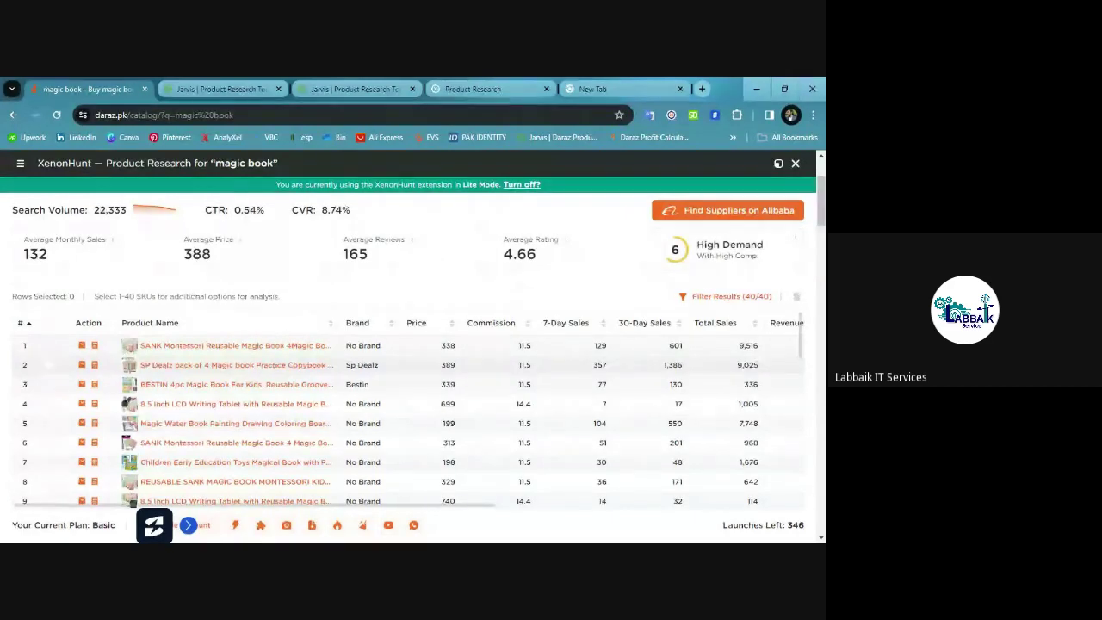
scroll(359, 448, "down", 2)
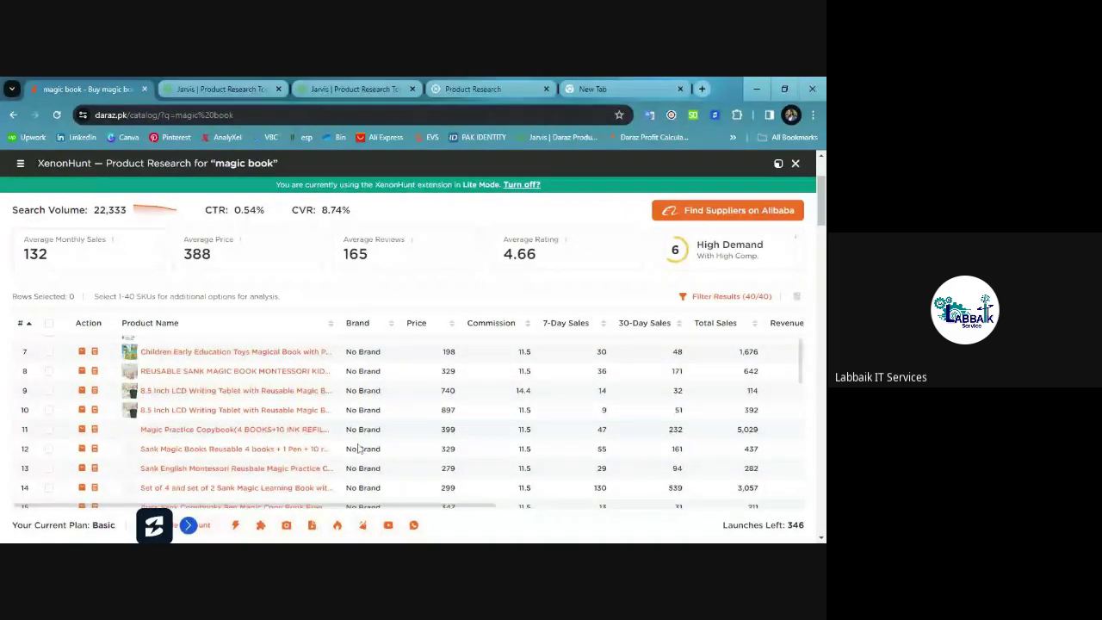
scroll(358, 448, "down", 3)
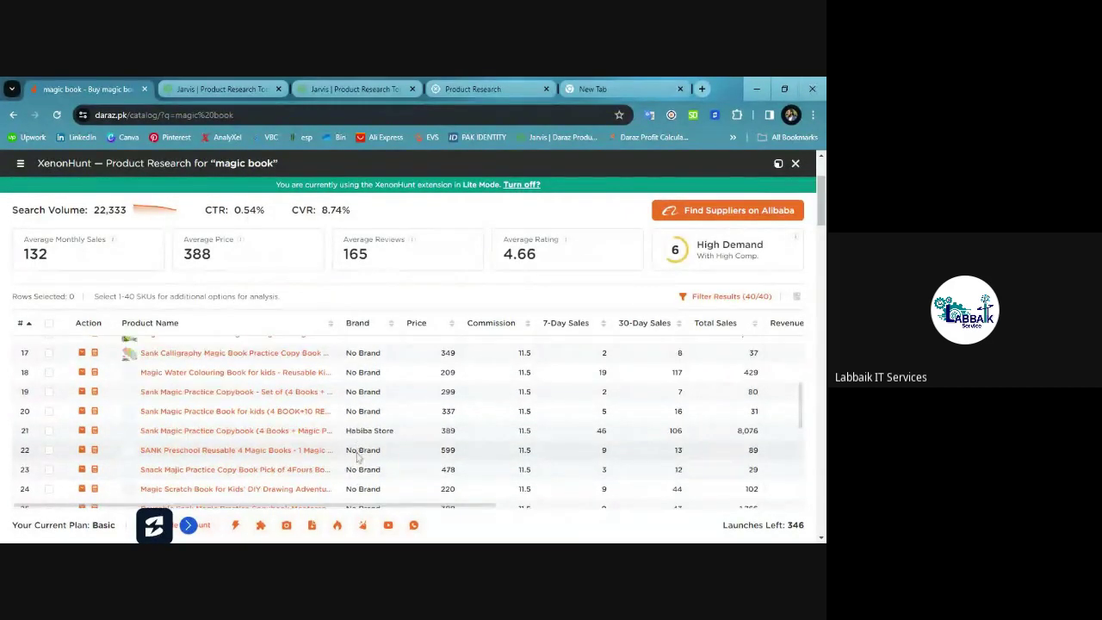
scroll(359, 457, "down", 1)
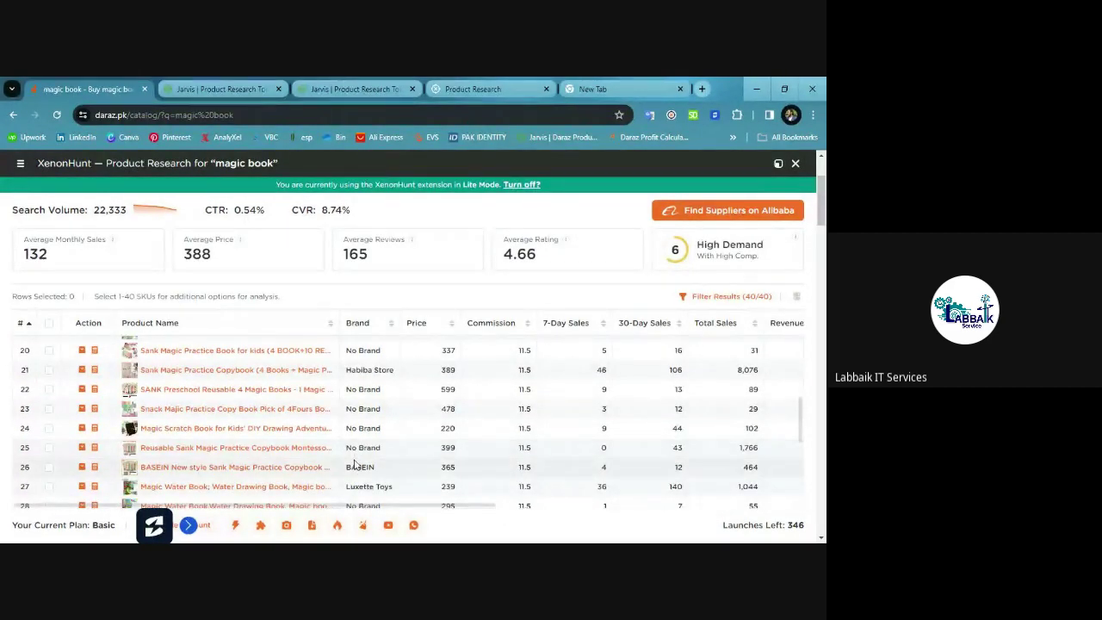
scroll(353, 464, "down", 1)
scroll(353, 464, "down", 3)
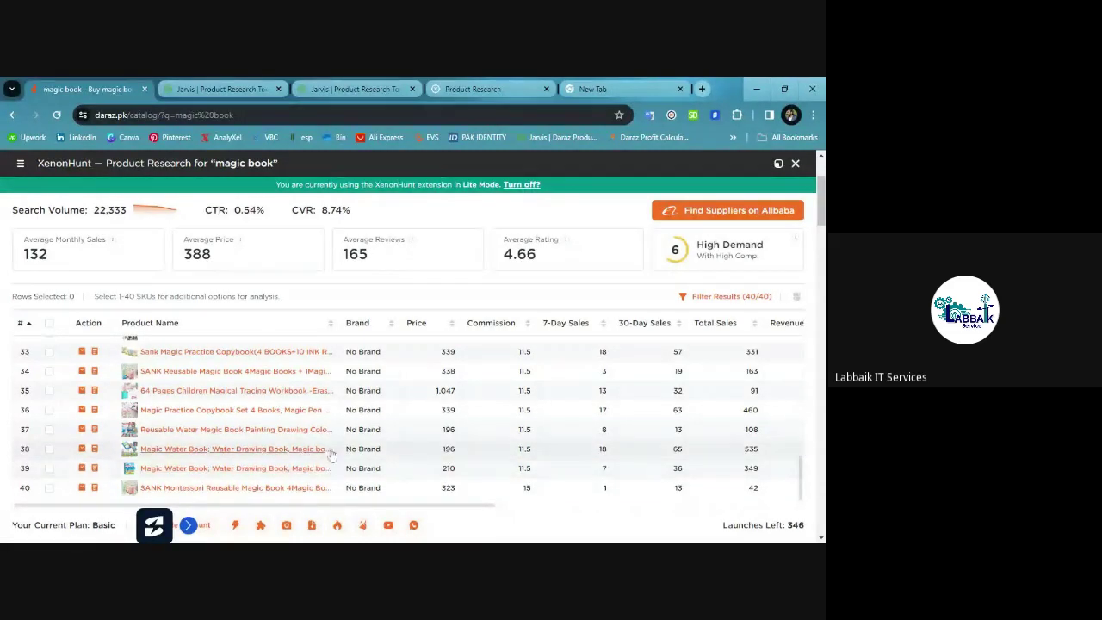
mouse_move(332, 454)
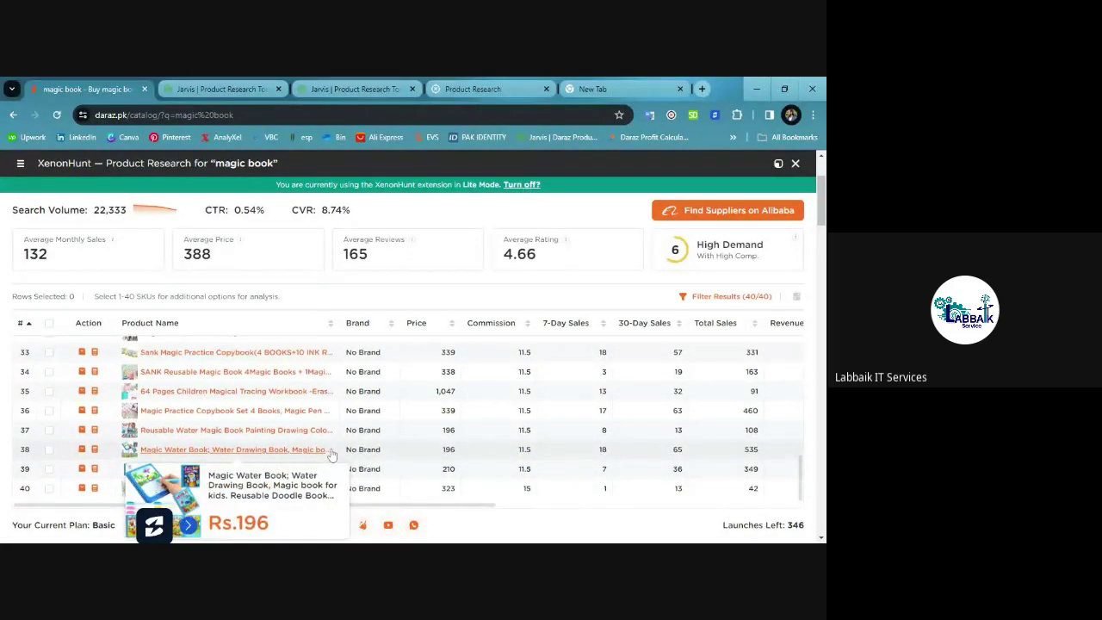
scroll(333, 456, "up", 10)
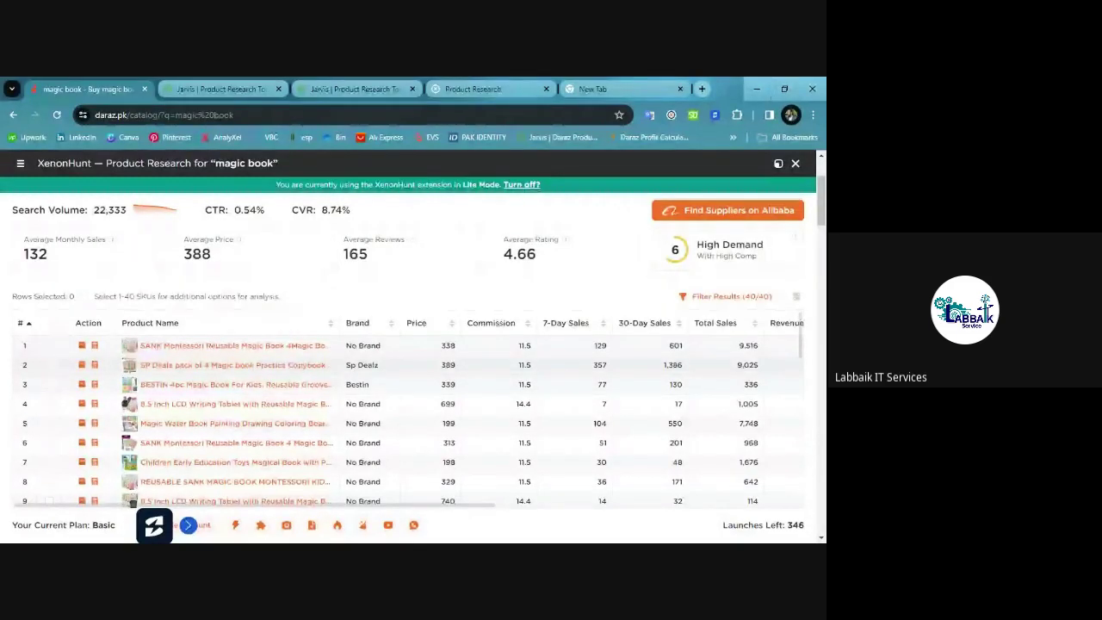
Preview product names, then scroll the research table across to the Fulfillment column and through its rows.
mouse_move(221, 408)
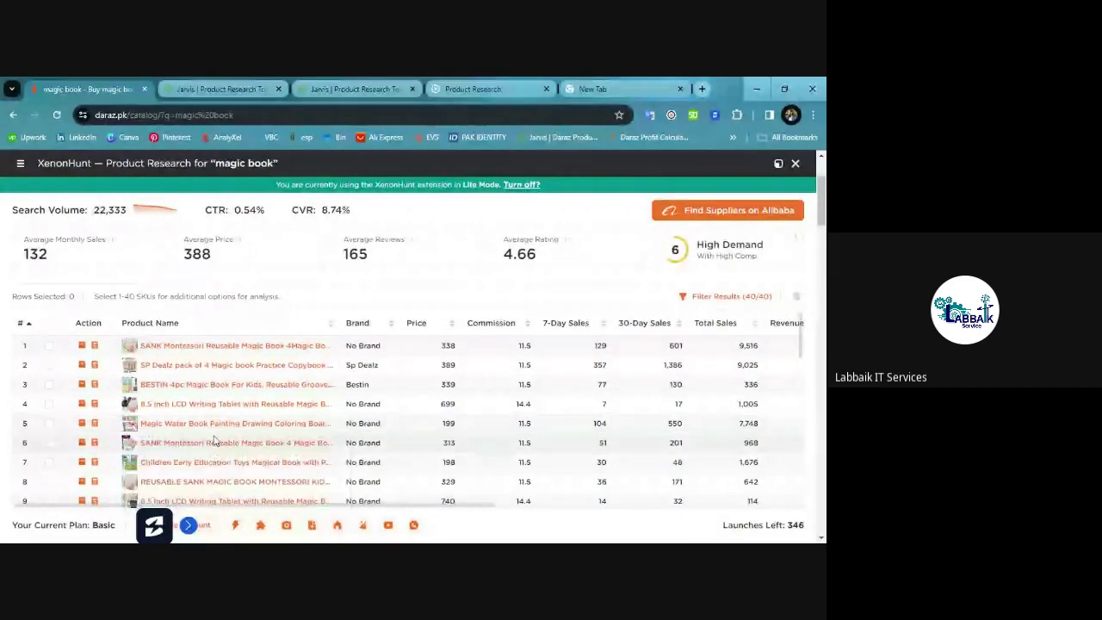
mouse_move(214, 442)
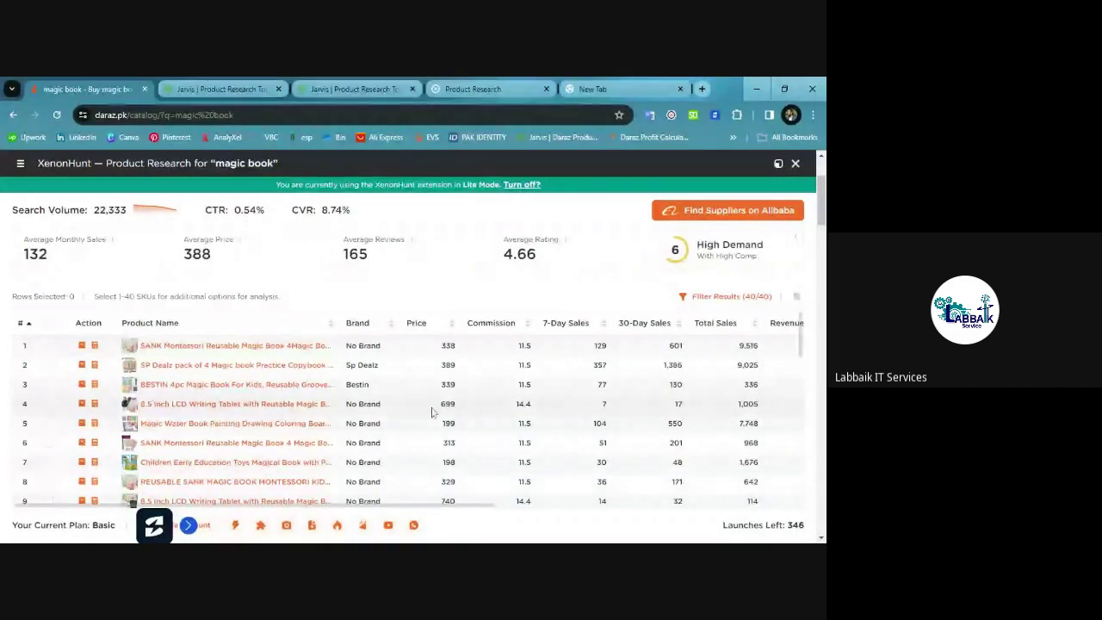
mouse_move(233, 414)
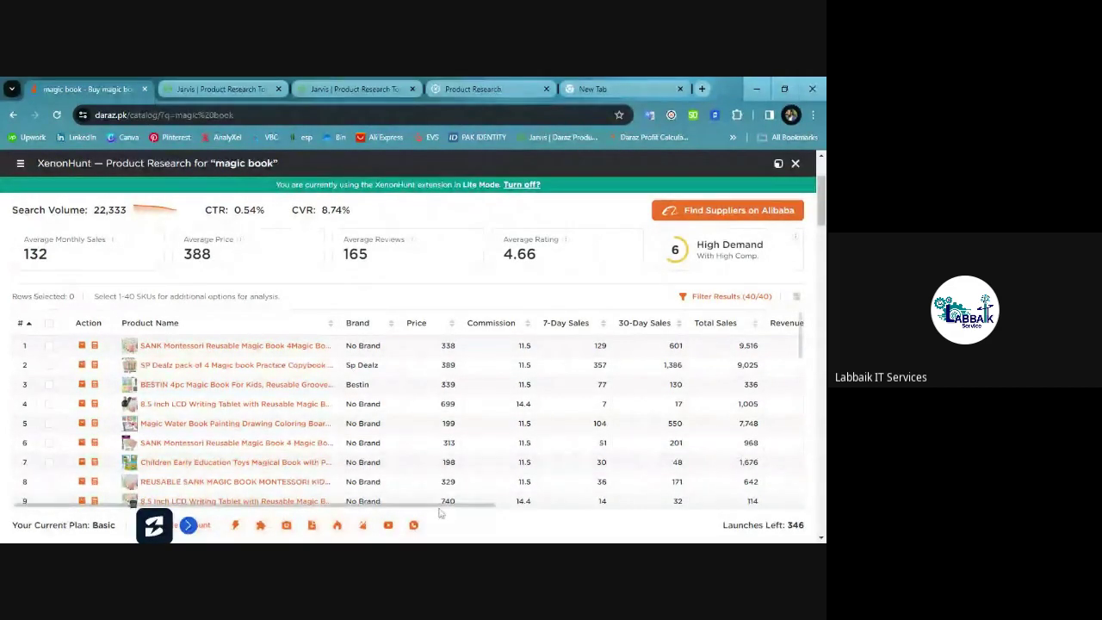
left_click_drag(446, 507, 476, 508)
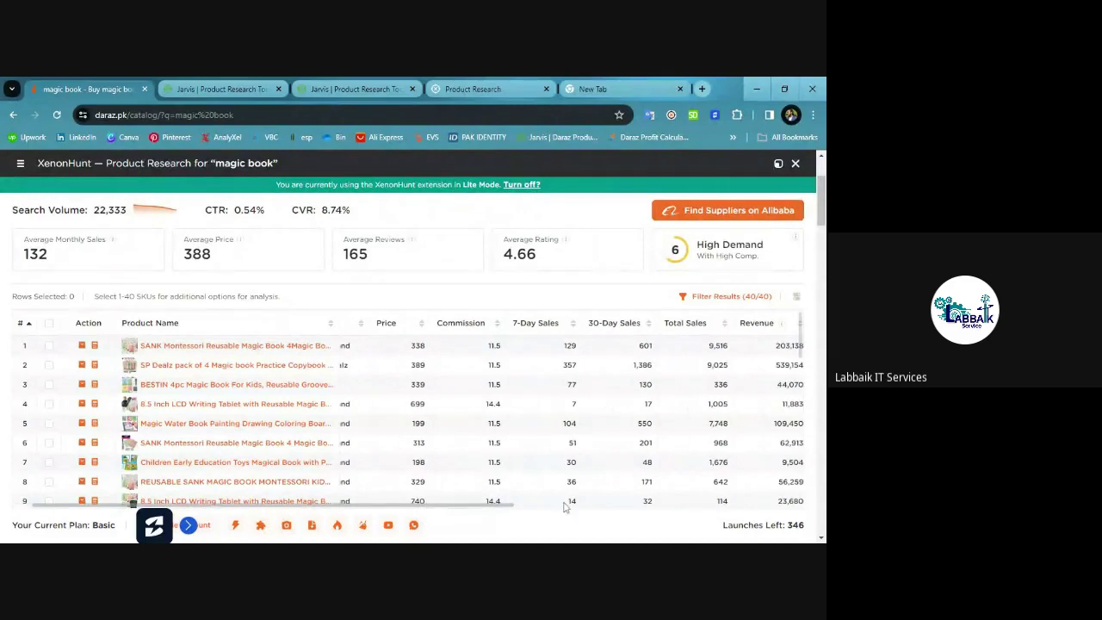
scroll(563, 507, "right", 3)
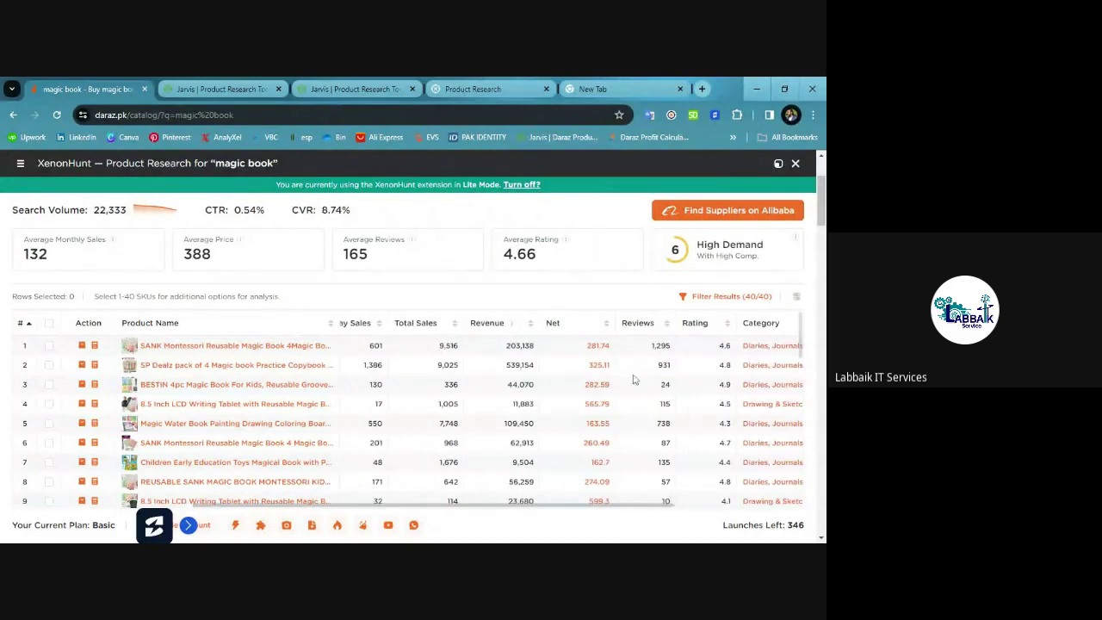
scroll(624, 372, "right", 1)
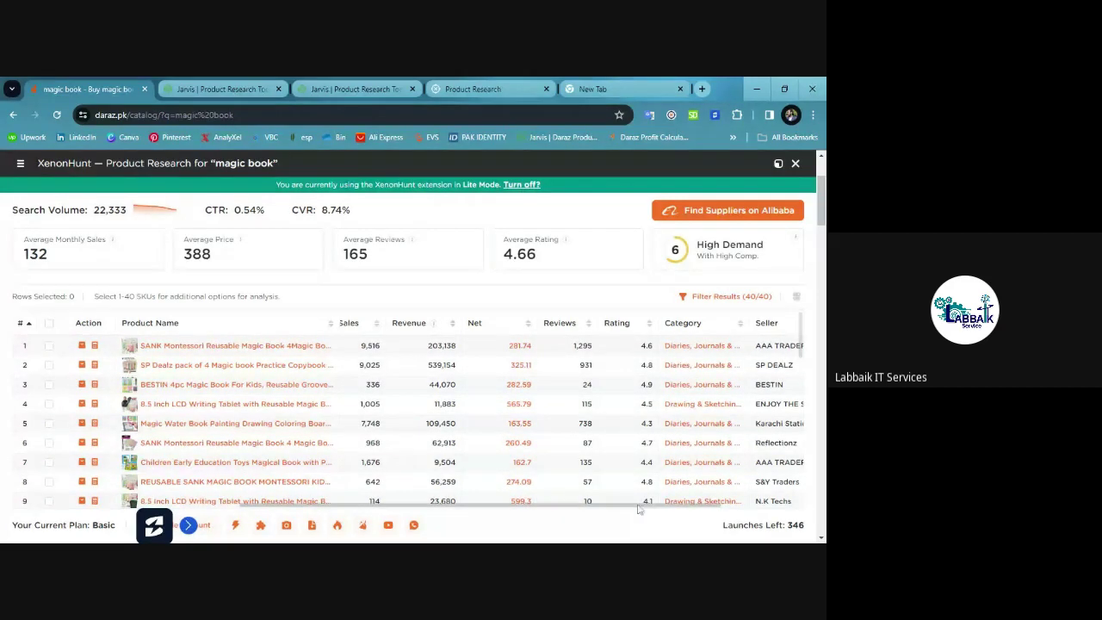
left_click_drag(638, 508, 779, 507)
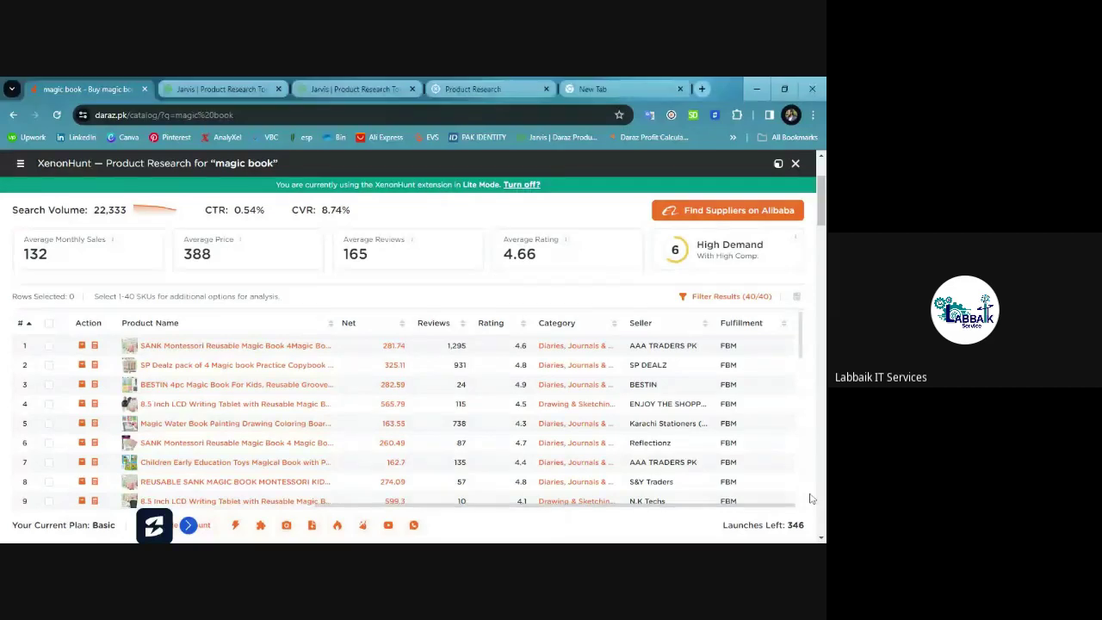
scroll(759, 429, "down", 10)
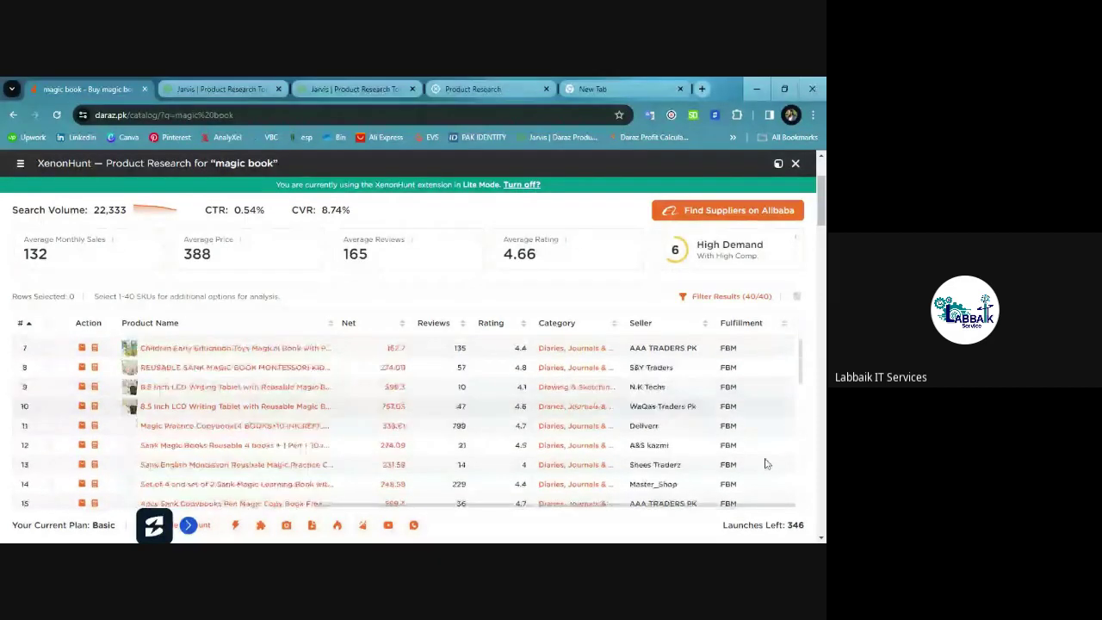
scroll(760, 462, "down", 3)
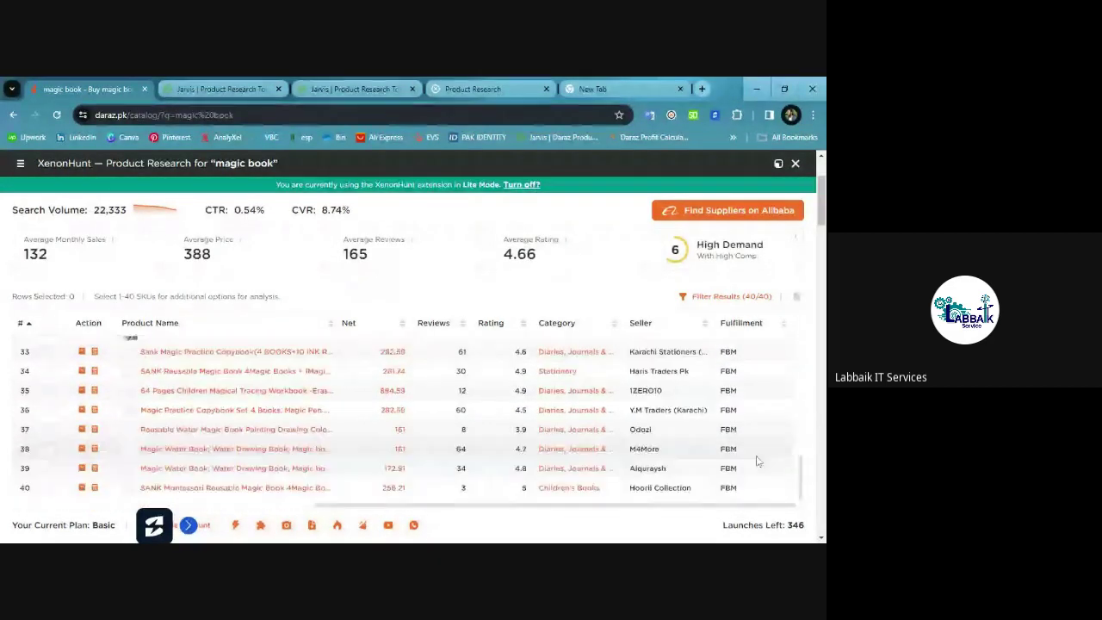
scroll(756, 462, "up", 5)
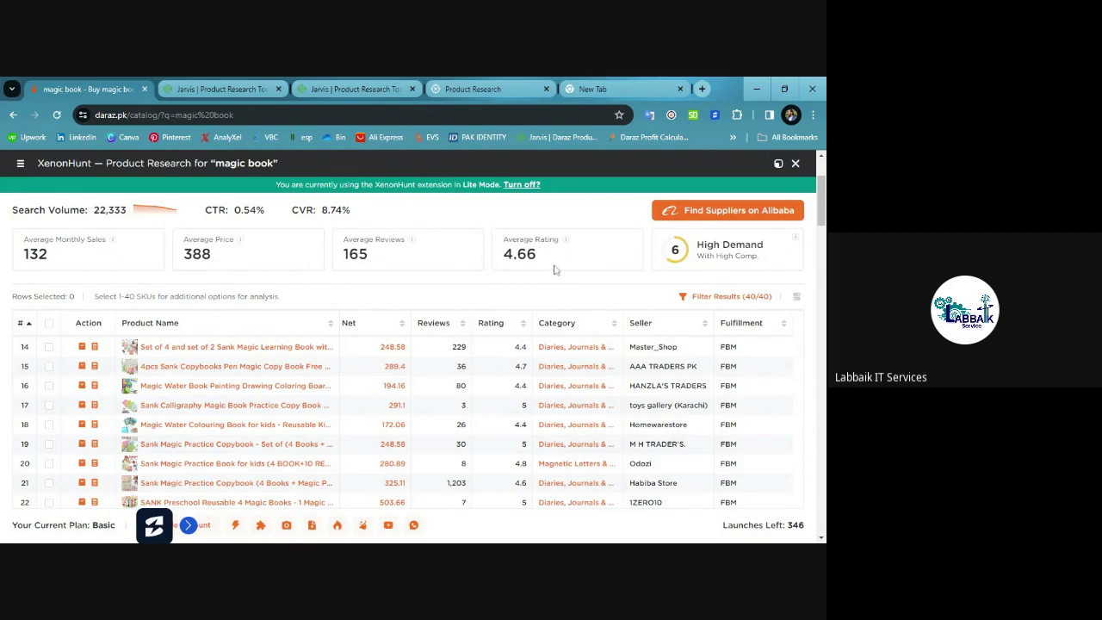
scroll(293, 212, "up", 3)
Go back to the ice tray page, then open the Daraz homepage via the logo.
left_click(14, 119)
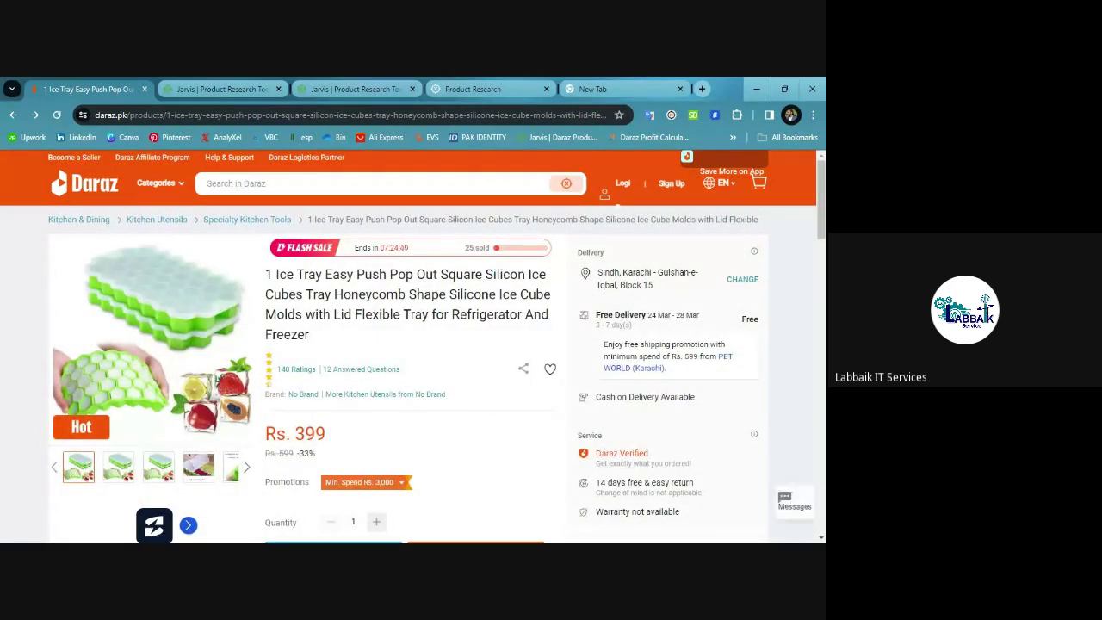
left_click(93, 187)
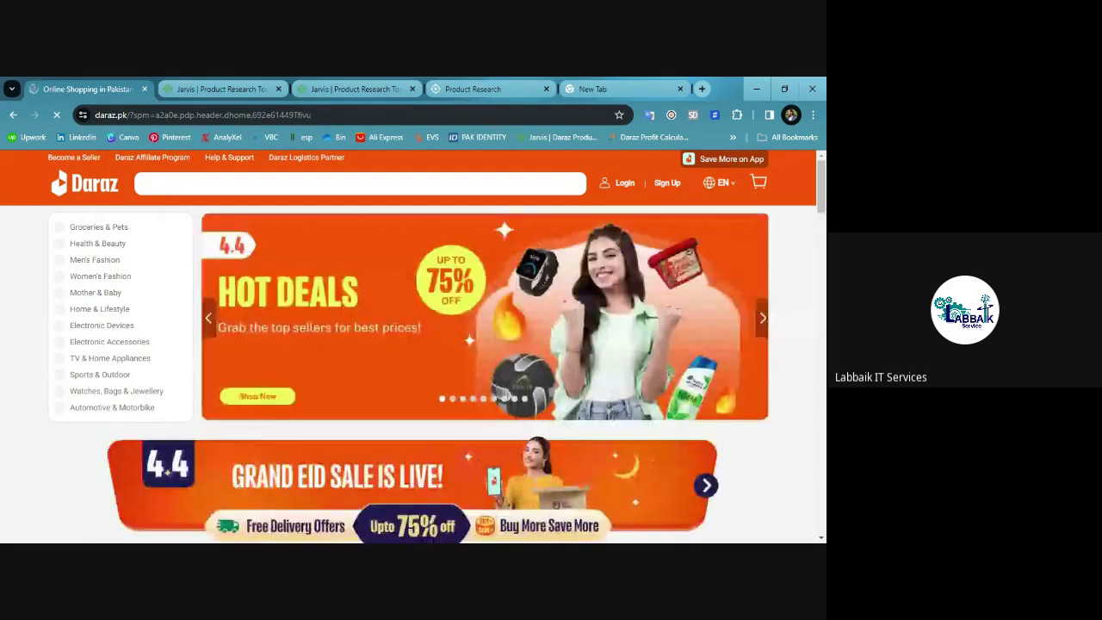
Scroll down the home page feed and load more recommended products.
scroll(313, 259, "down", 1)
scroll(312, 258, "down", 8)
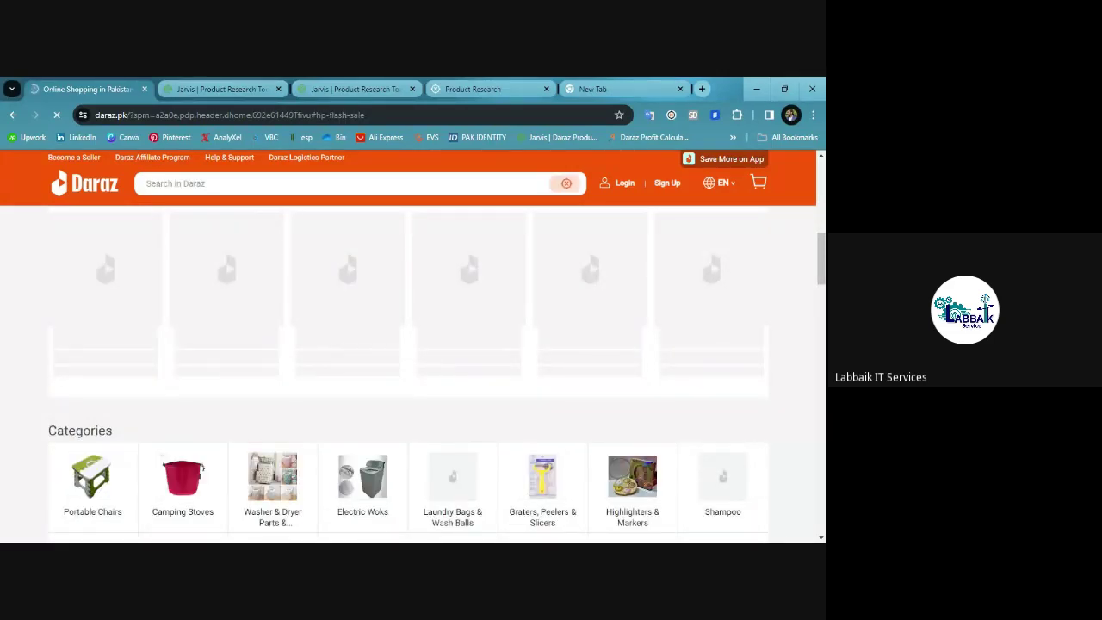
scroll(313, 259, "down", 3)
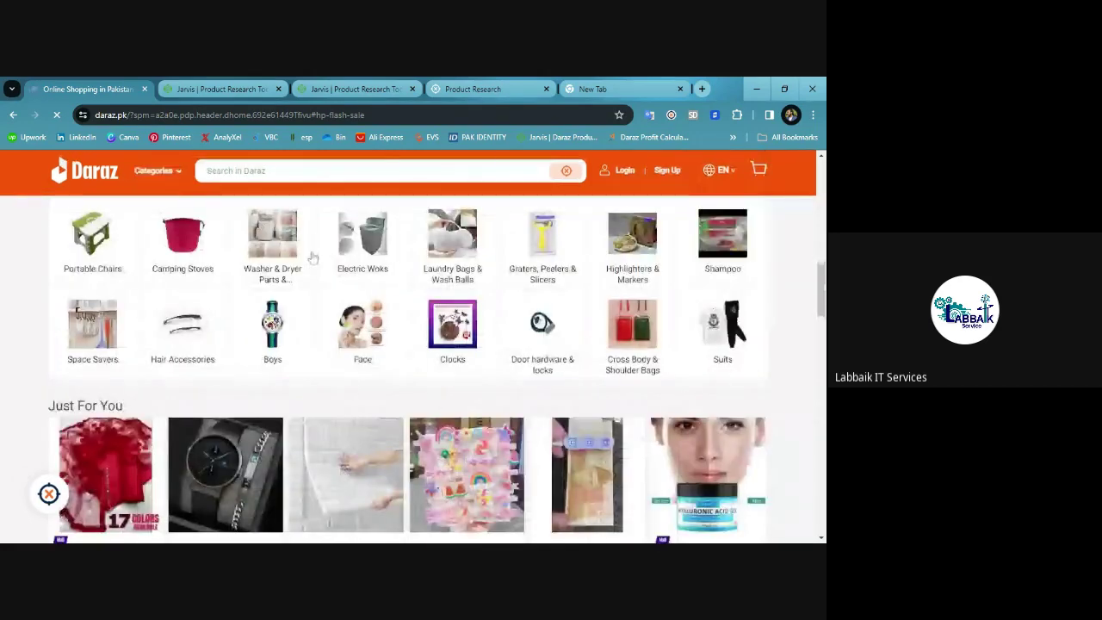
scroll(312, 258, "down", 2)
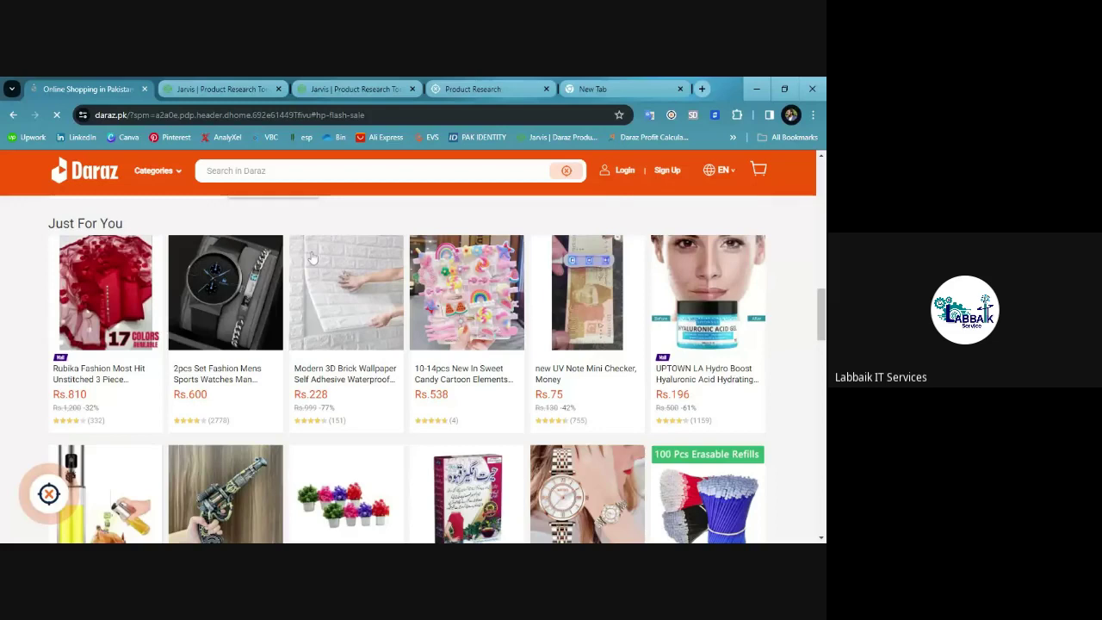
scroll(313, 256, "down", 3)
scroll(313, 255, "down", 2)
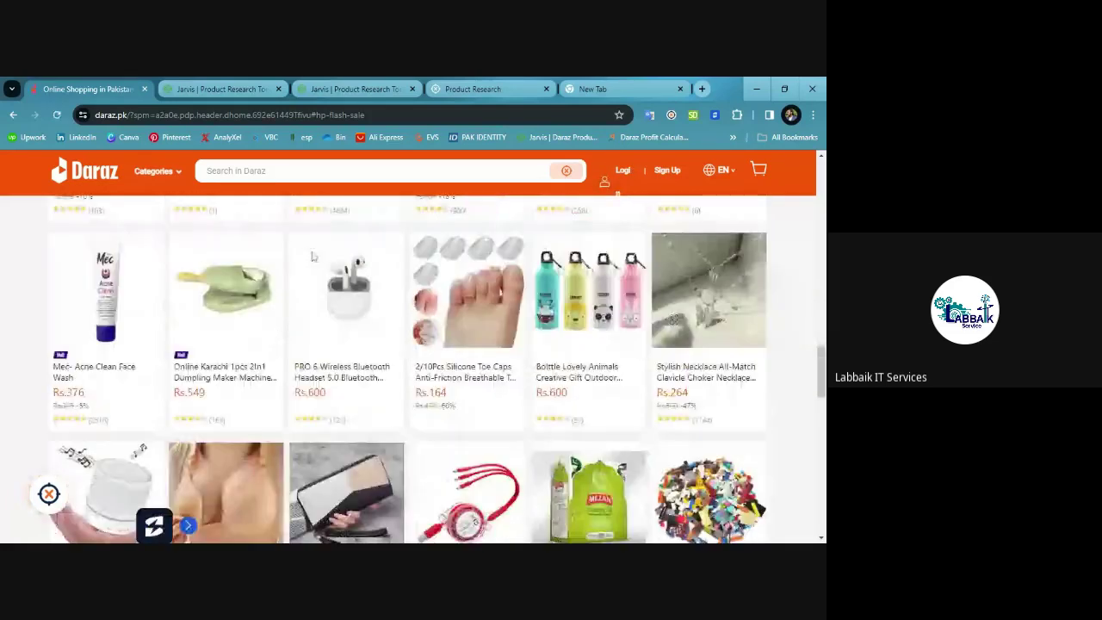
scroll(312, 256, "down", 3)
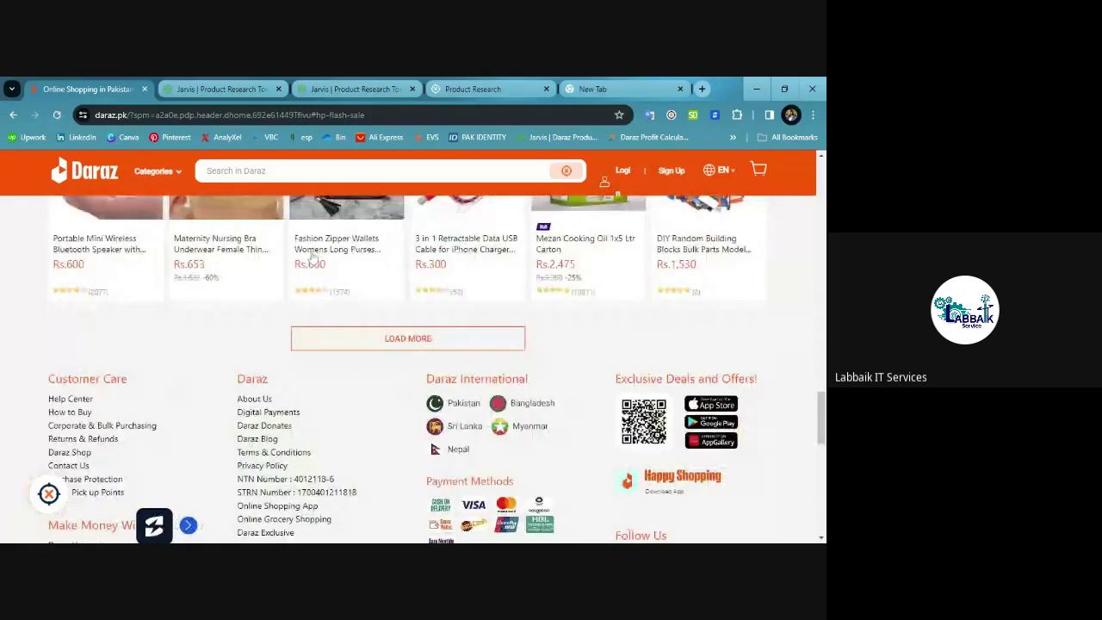
left_click(379, 369)
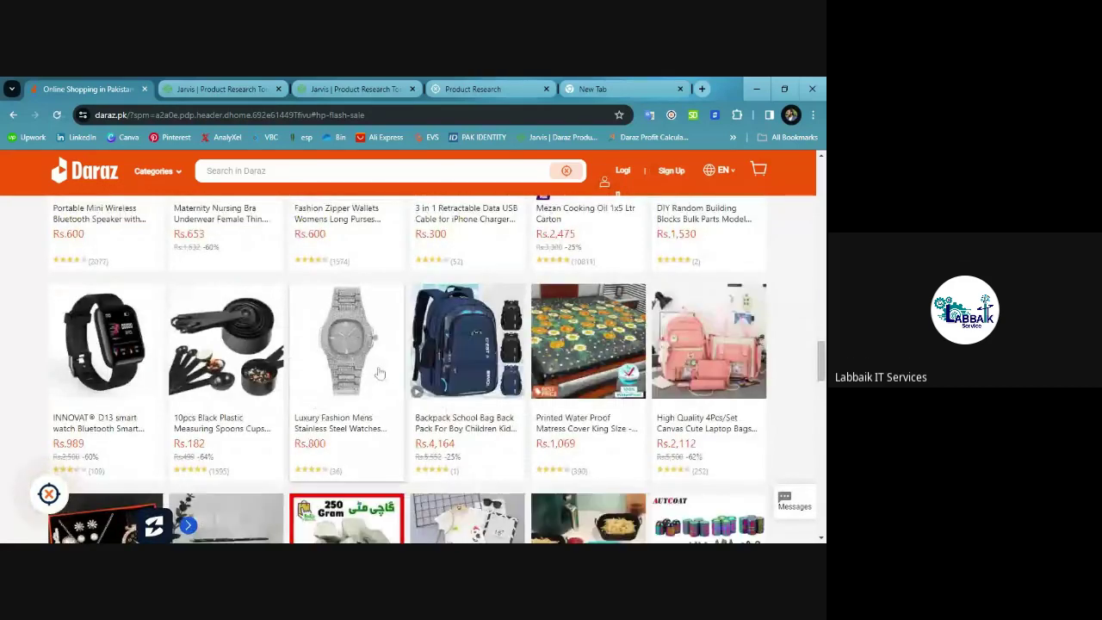
Load two further batches, scrolling down to the silk scrunchies and water bottles row.
scroll(379, 372, "down", 3)
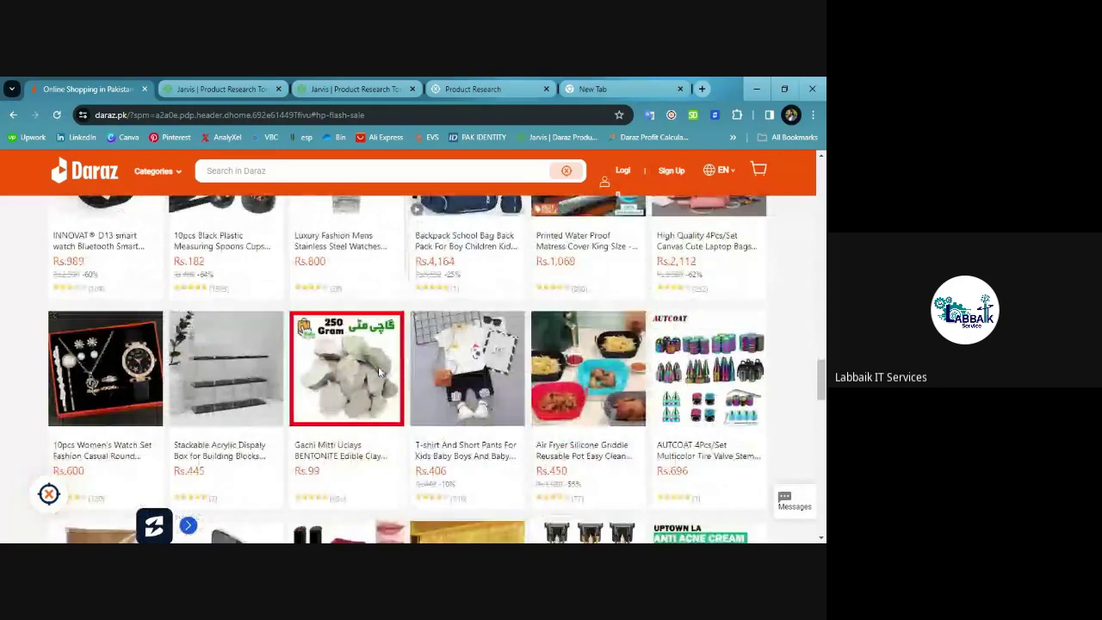
scroll(379, 372, "down", 2)
scroll(378, 372, "down", 1)
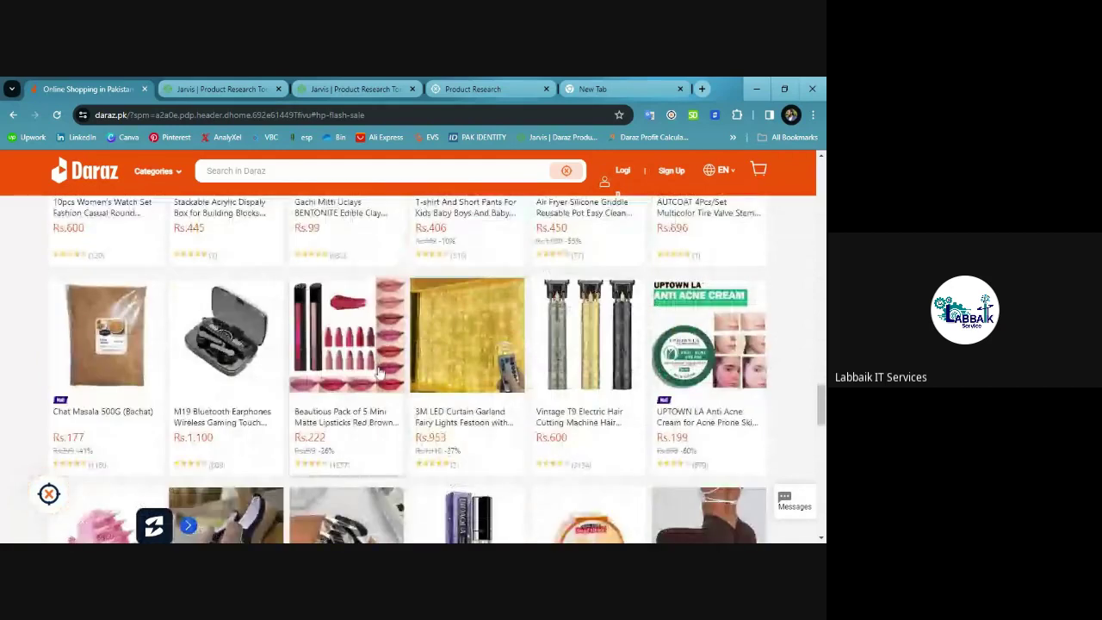
scroll(379, 371, "down", 5)
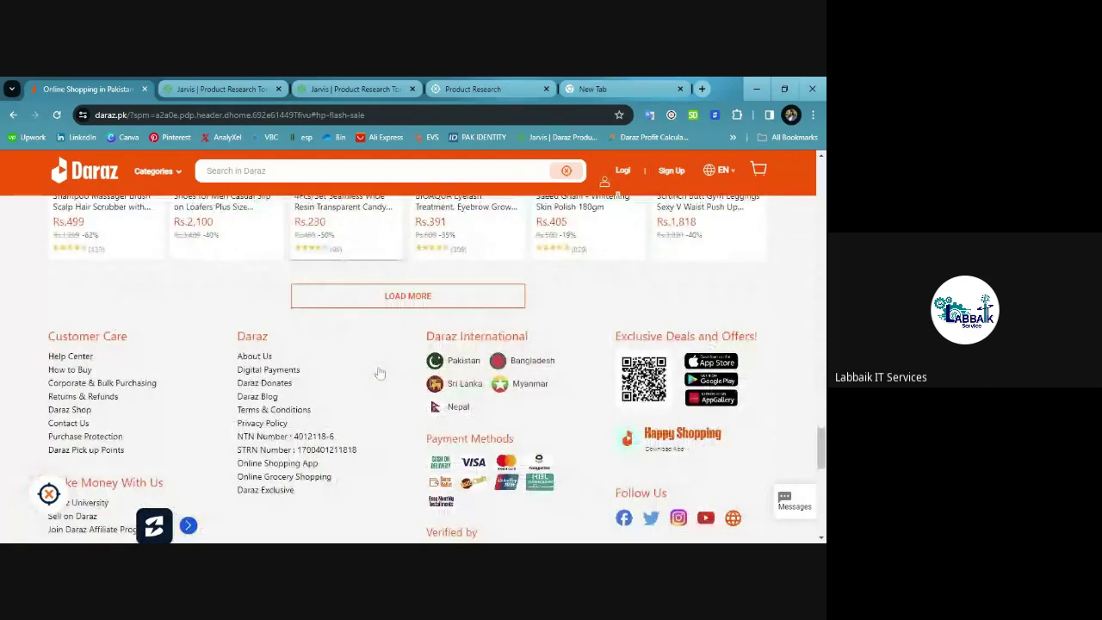
left_click(401, 294)
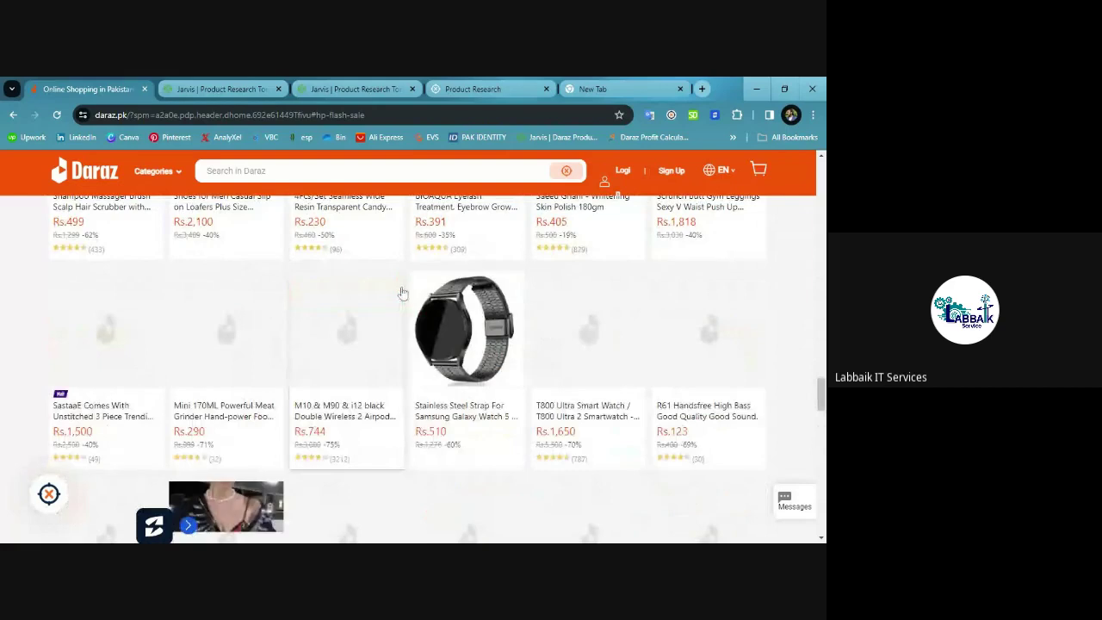
scroll(401, 293, "down", 1)
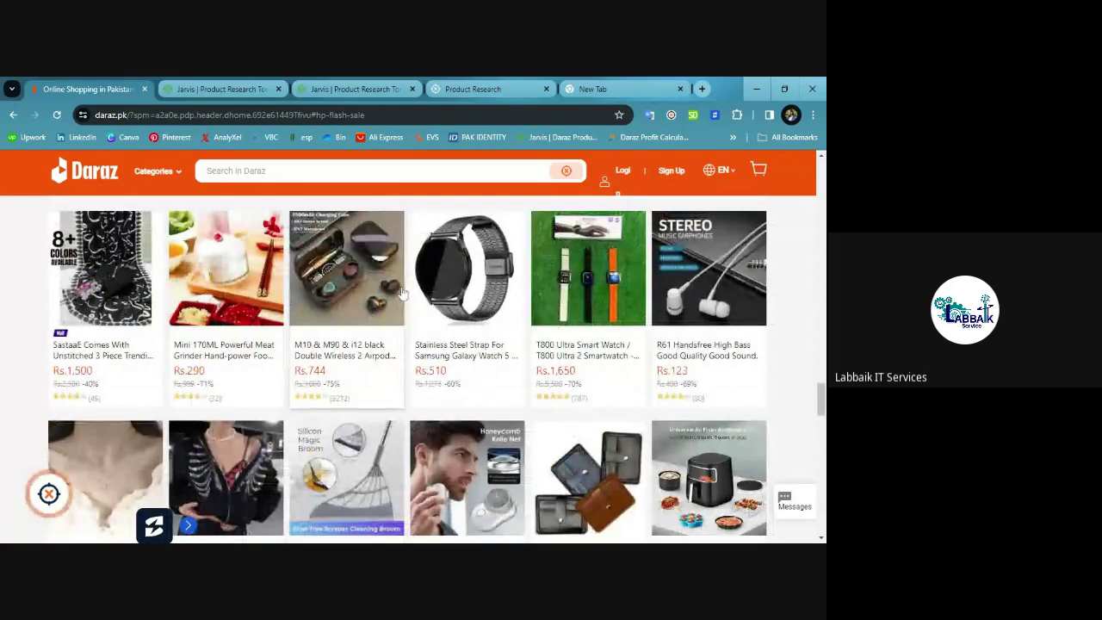
scroll(401, 294, "down", 3)
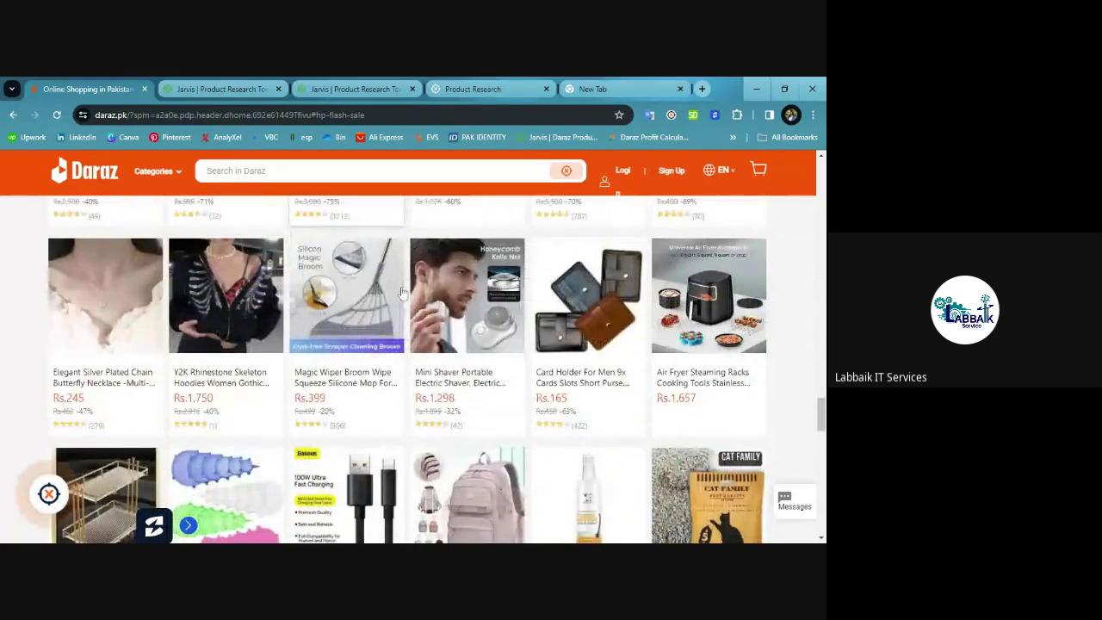
scroll(401, 293, "down", 5)
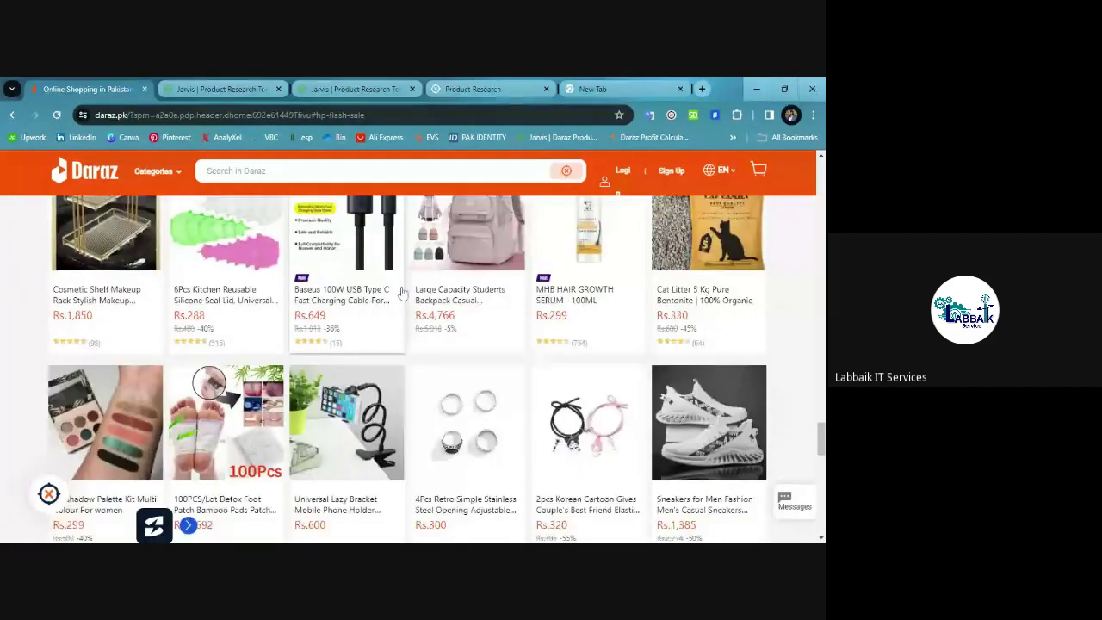
scroll(401, 293, "down", 2)
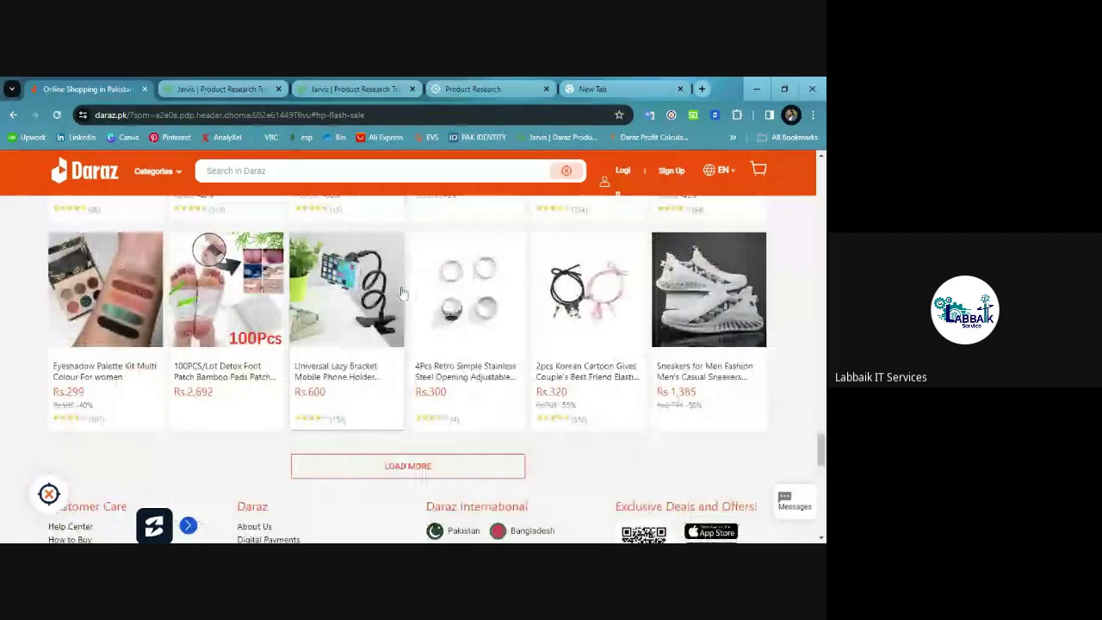
left_click(506, 471)
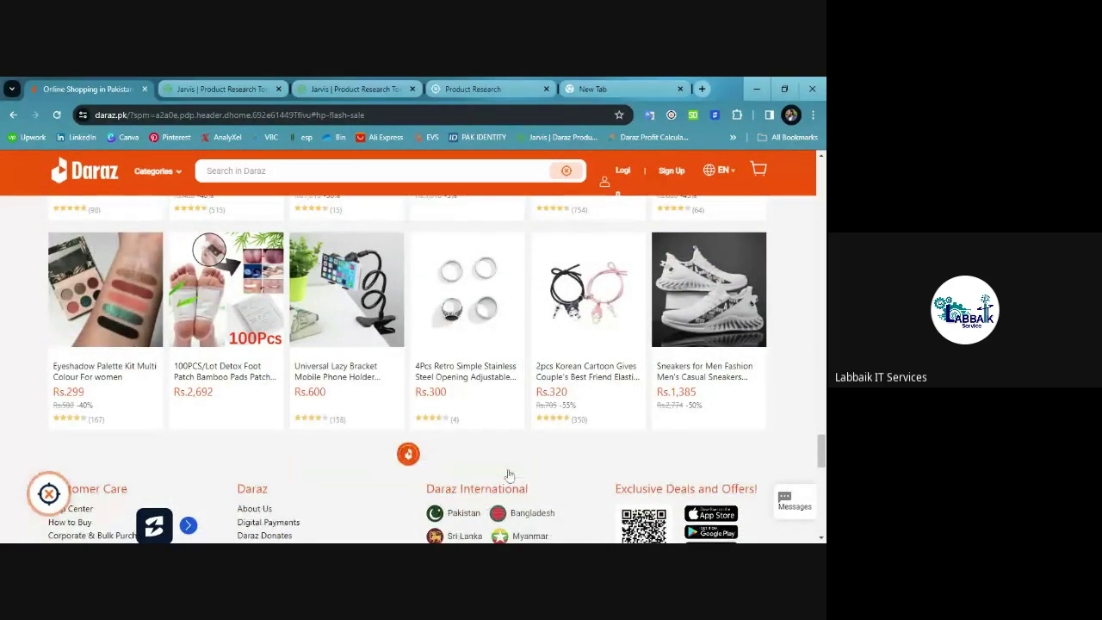
scroll(509, 474, "down", 2)
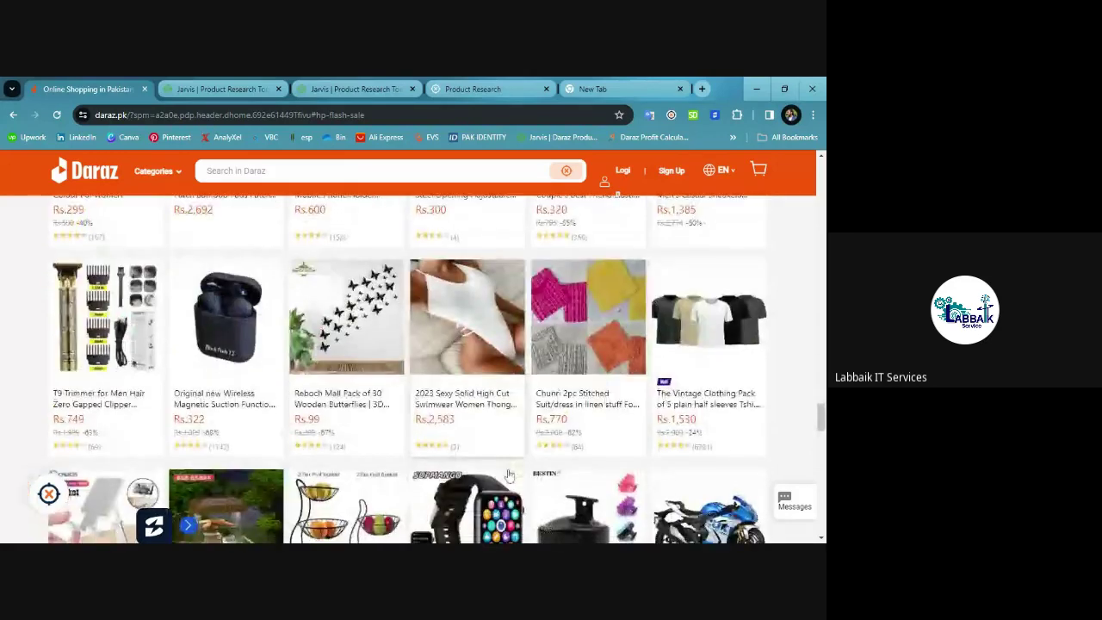
scroll(509, 475, "down", 3)
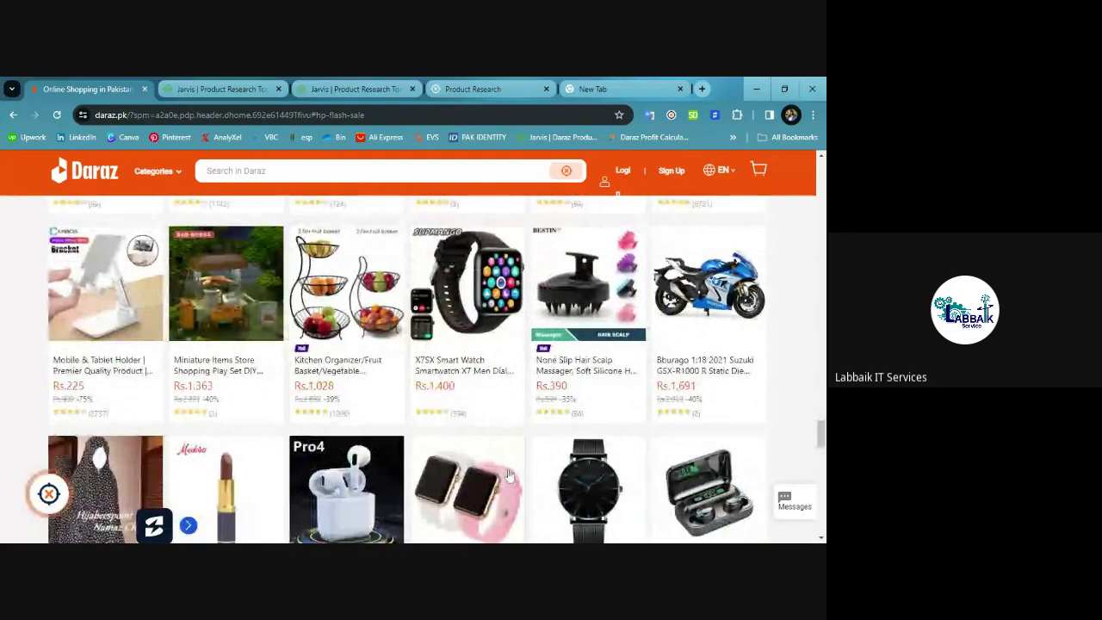
scroll(509, 475, "down", 2)
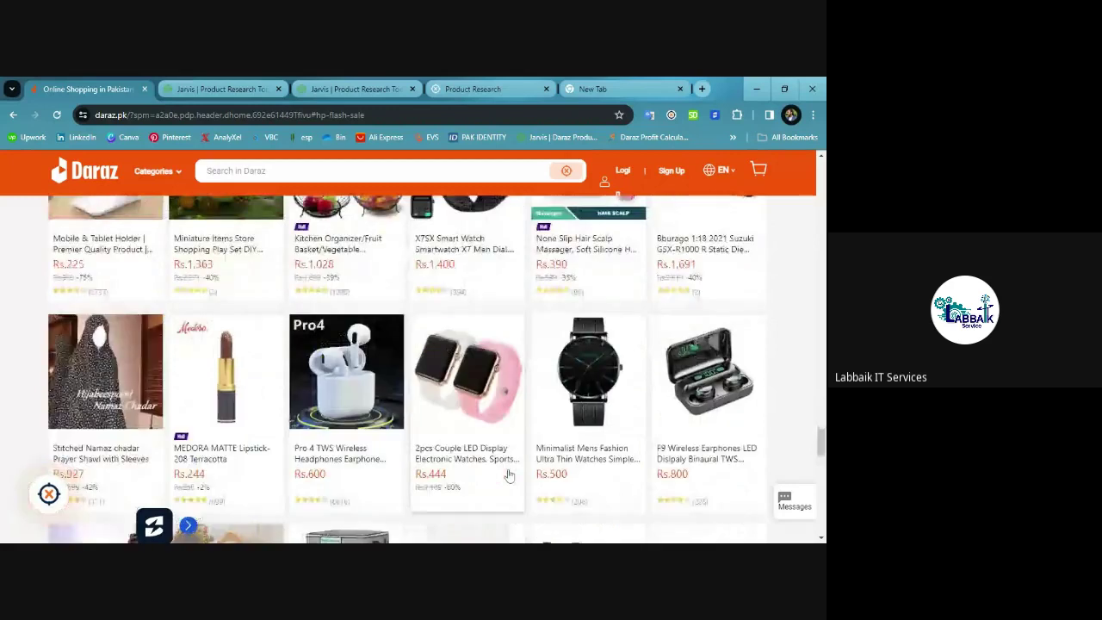
scroll(508, 475, "down", 4)
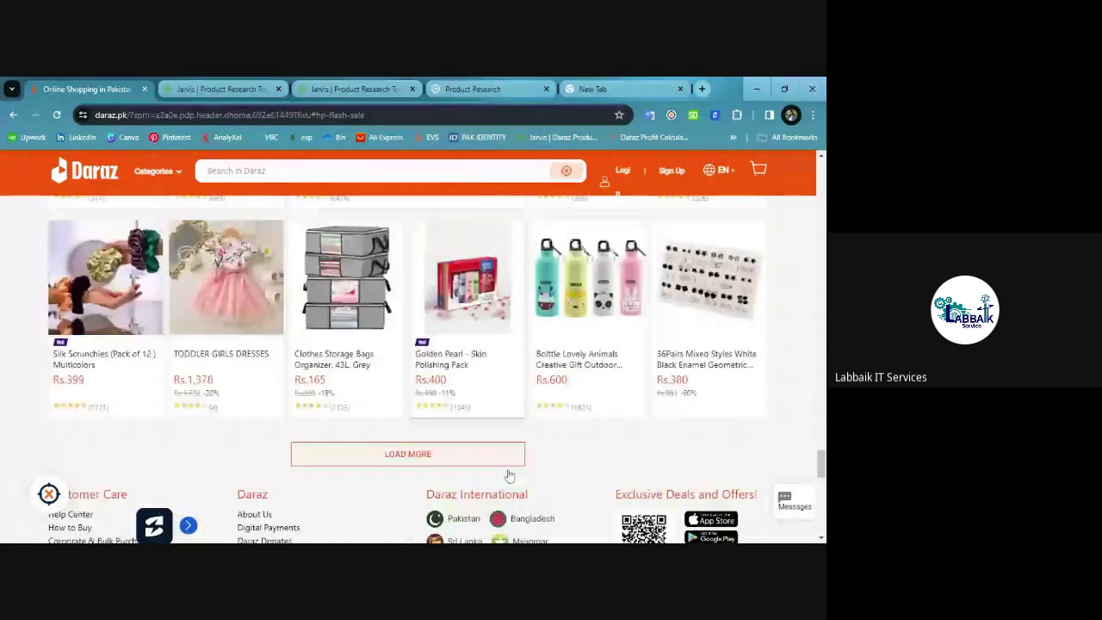
Load another batch of home page recommendations and scroll through it.
left_click(502, 452)
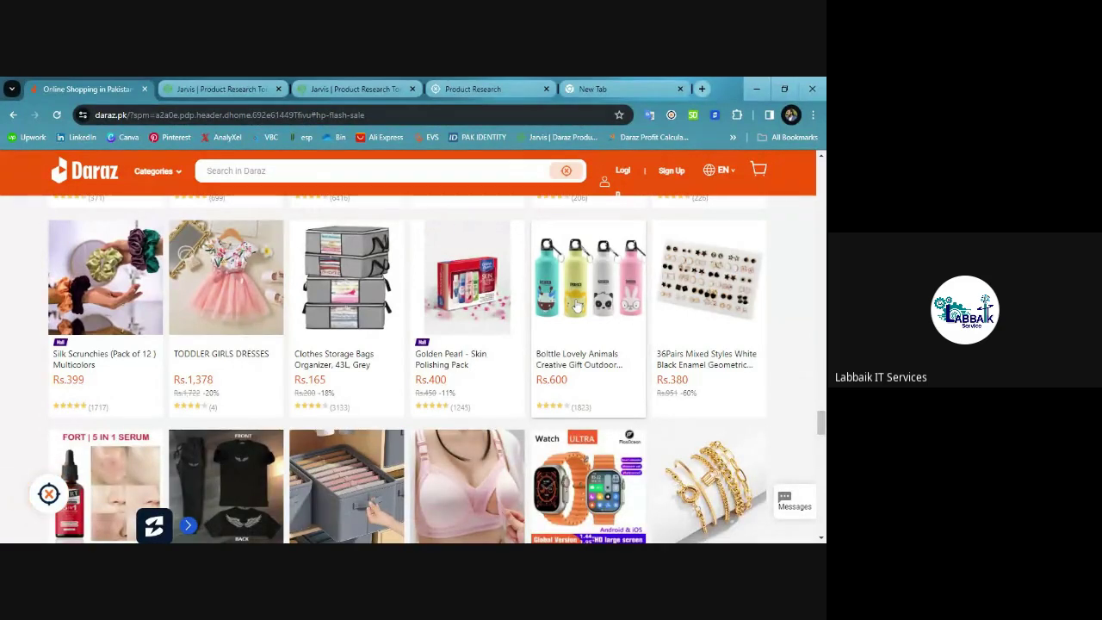
scroll(575, 318, "up", 1)
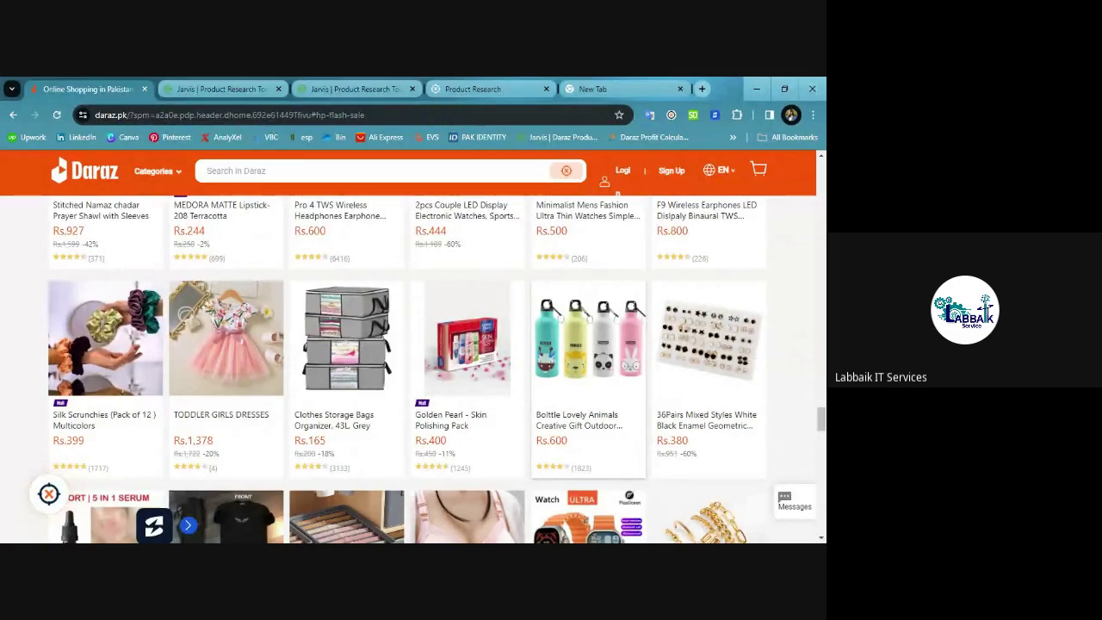
scroll(572, 336, "down", 3)
scroll(573, 336, "down", 3)
scroll(572, 334, "down", 3)
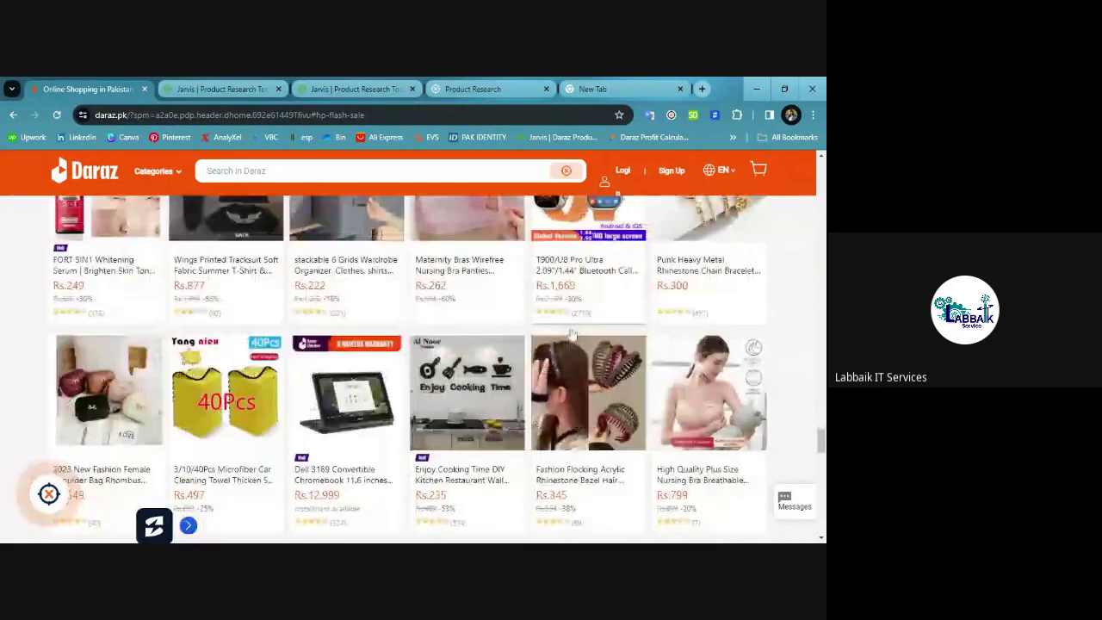
scroll(572, 332, "down", 3)
scroll(572, 332, "down", 5)
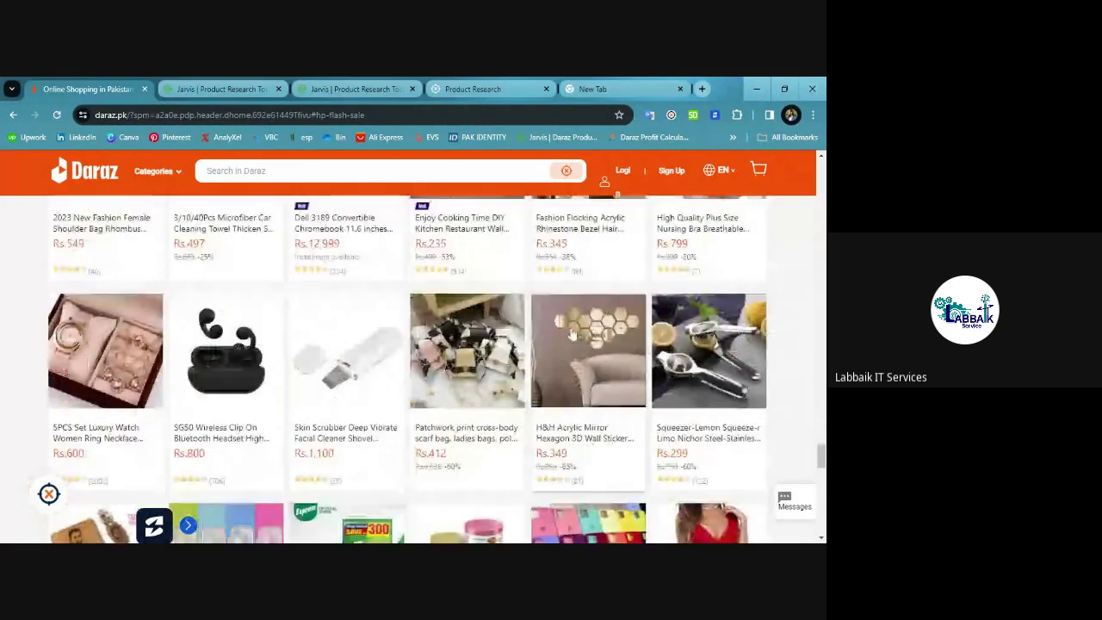
scroll(573, 336, "down", 5)
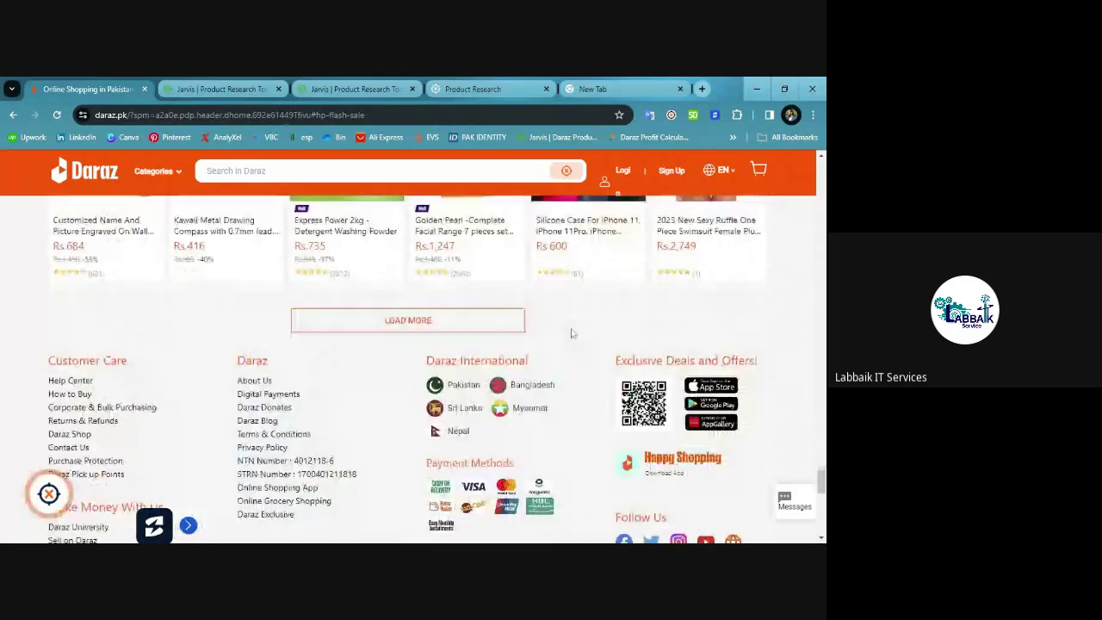
Load two more batches, scrolling down to the head massager and LED lamp items.
left_click(506, 330)
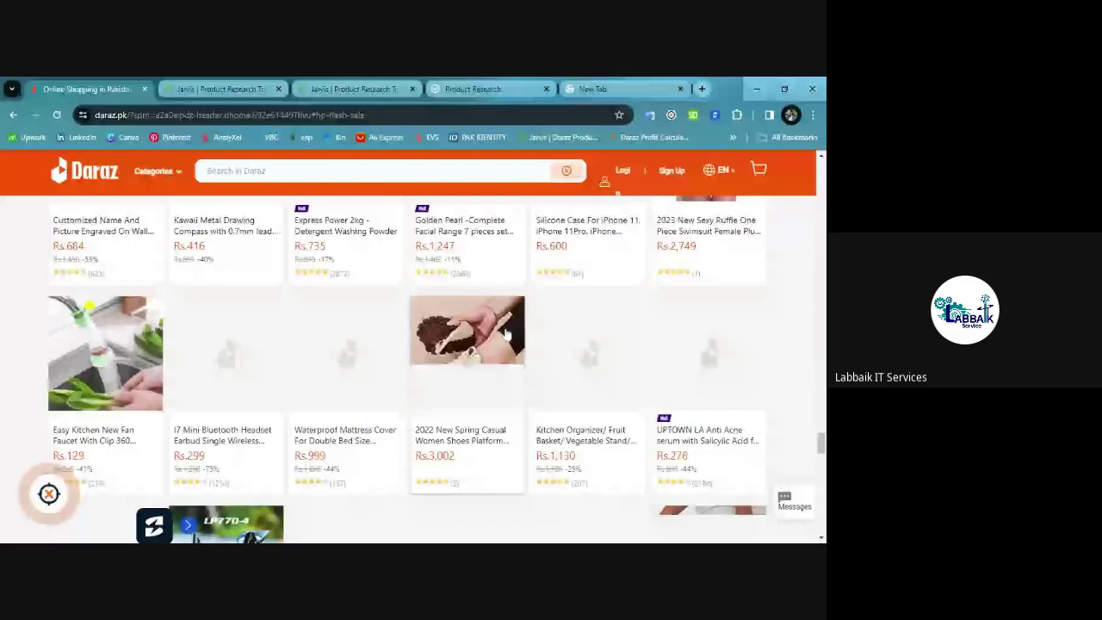
scroll(505, 334, "down", 3)
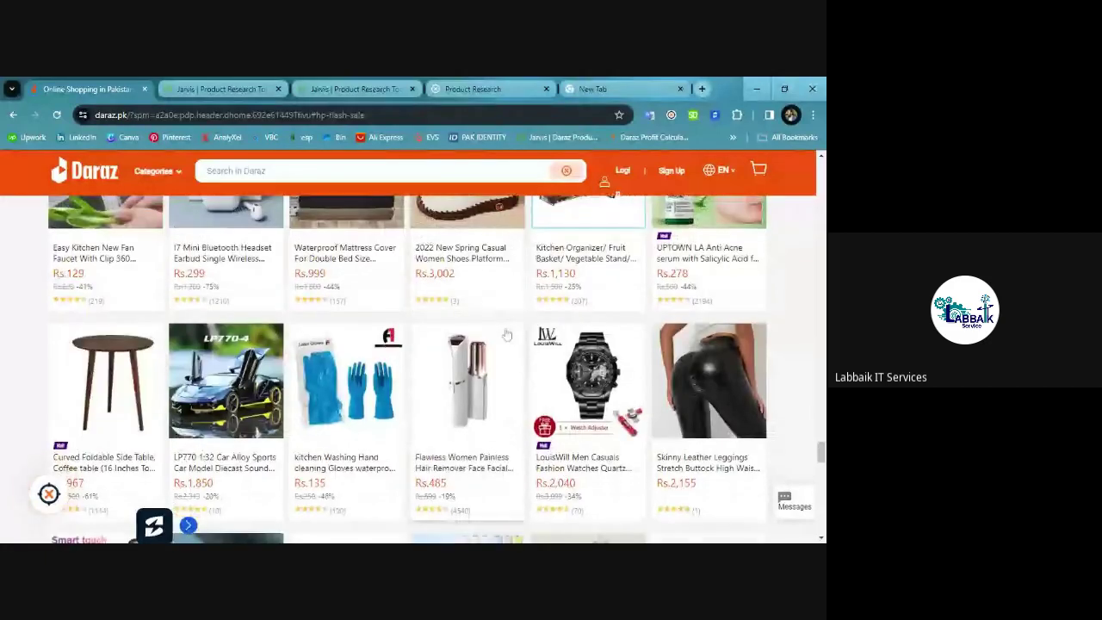
scroll(506, 334, "down", 3)
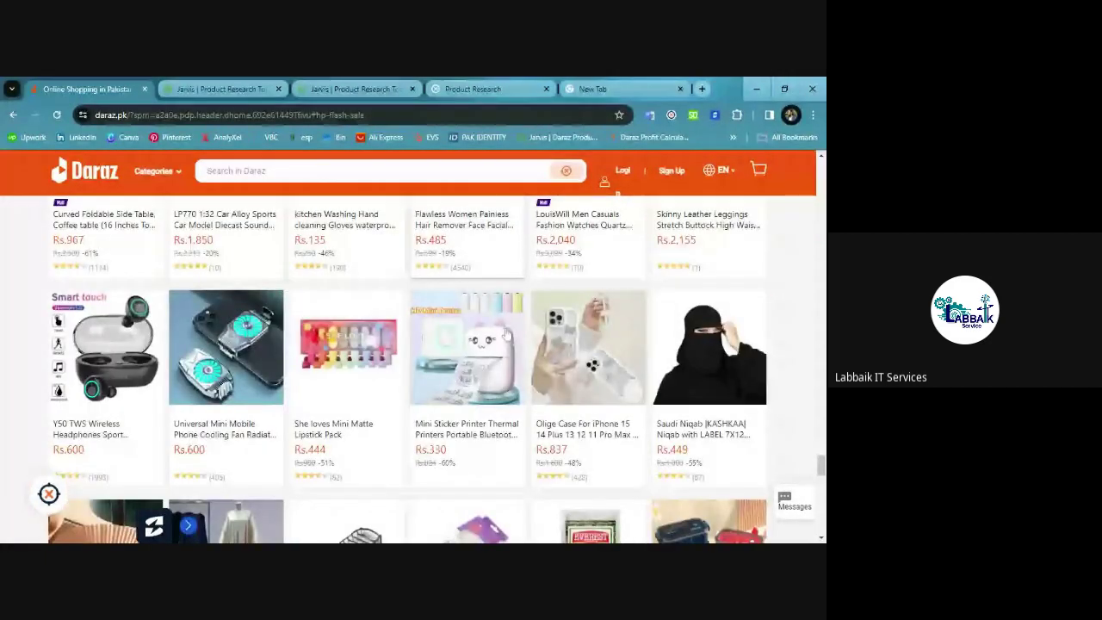
scroll(506, 334, "down", 3)
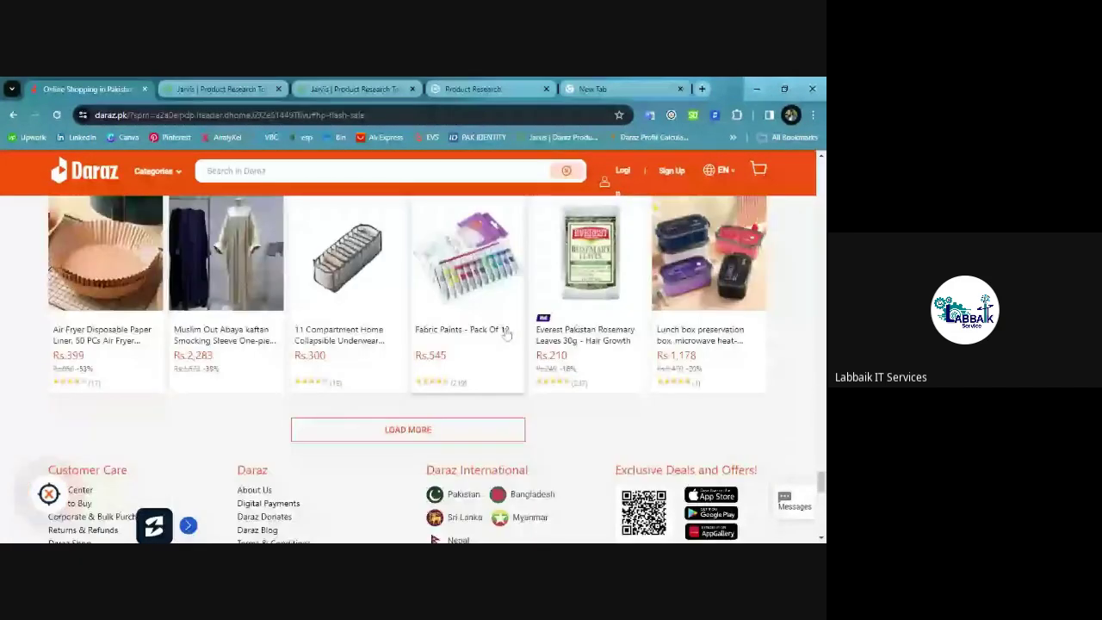
left_click(487, 428)
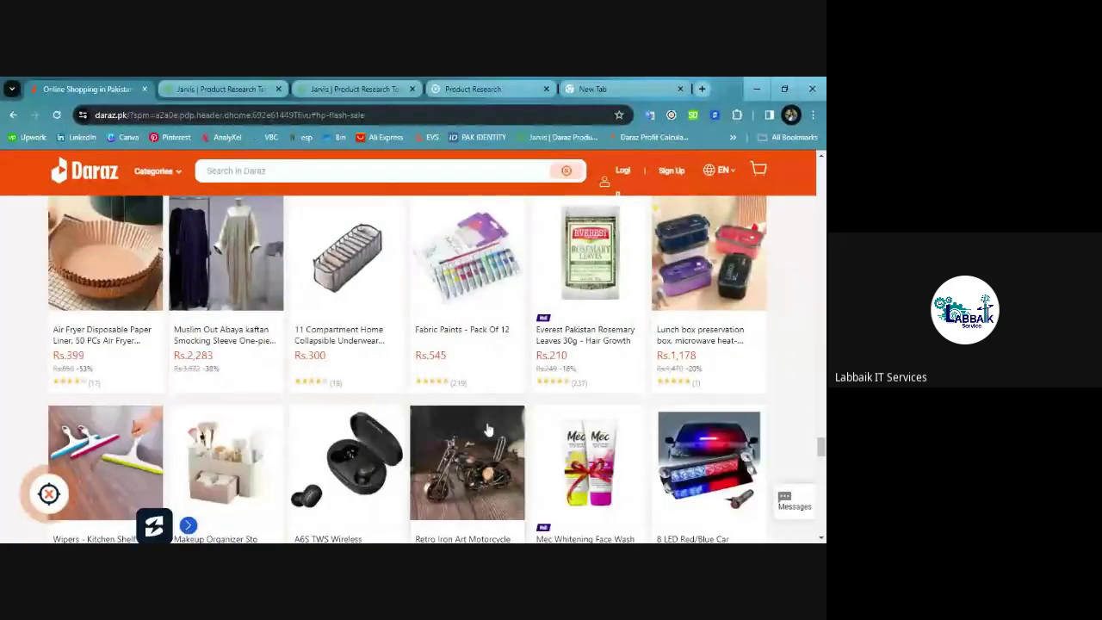
scroll(487, 428, "down", 2)
scroll(487, 428, "down", 2)
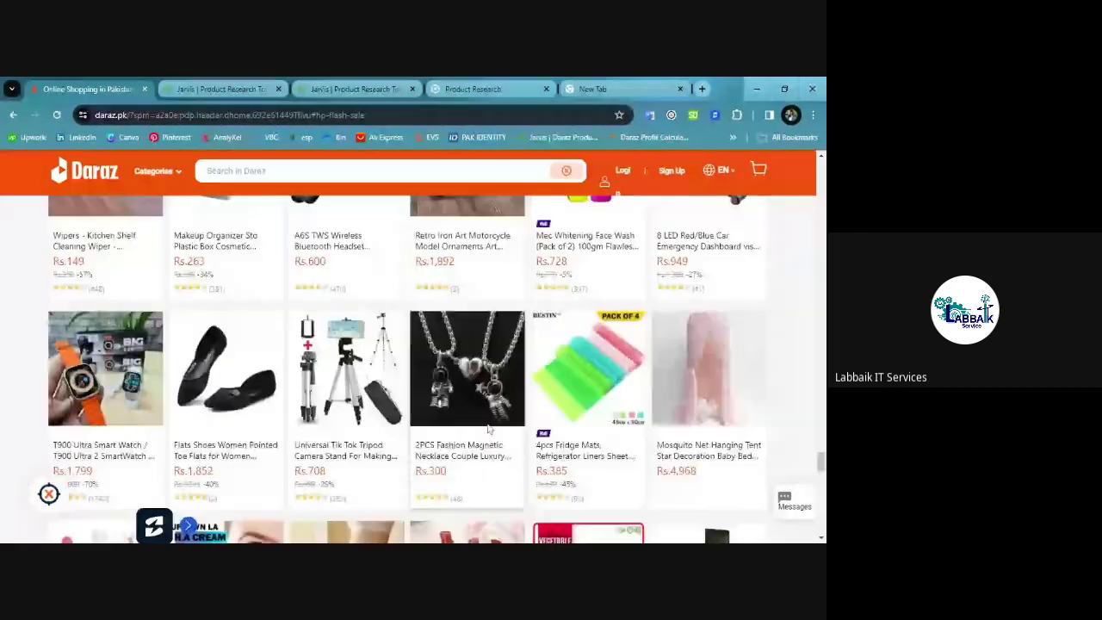
scroll(487, 428, "down", 2)
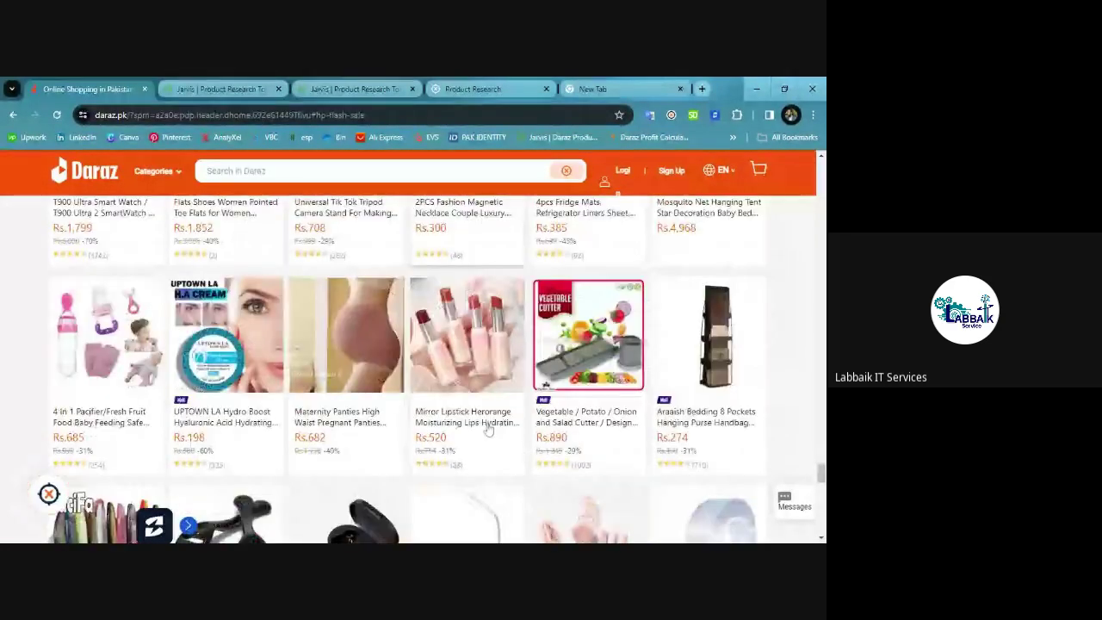
scroll(487, 431, "down", 4)
scroll(488, 428, "up", 1)
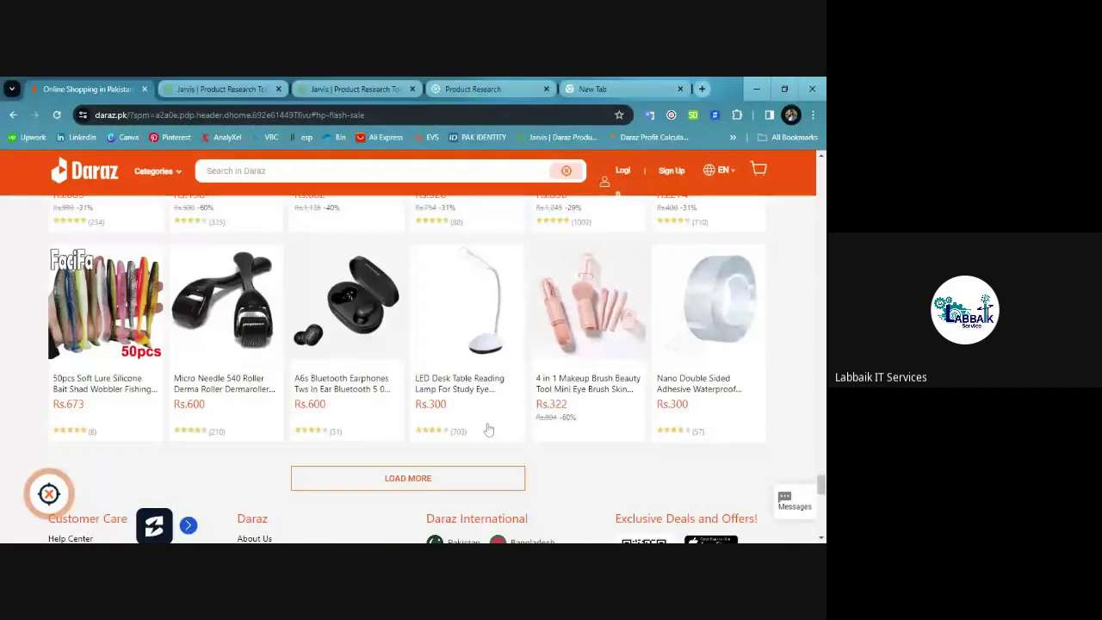
scroll(489, 429, "down", 1)
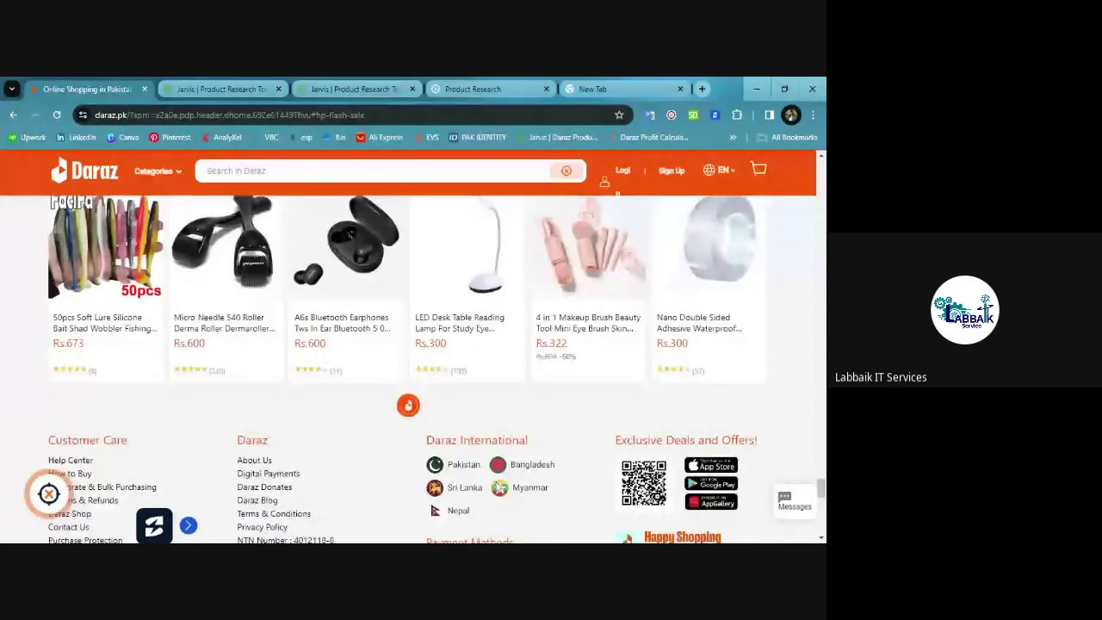
scroll(495, 489, "down", 1)
scroll(495, 489, "down", 2)
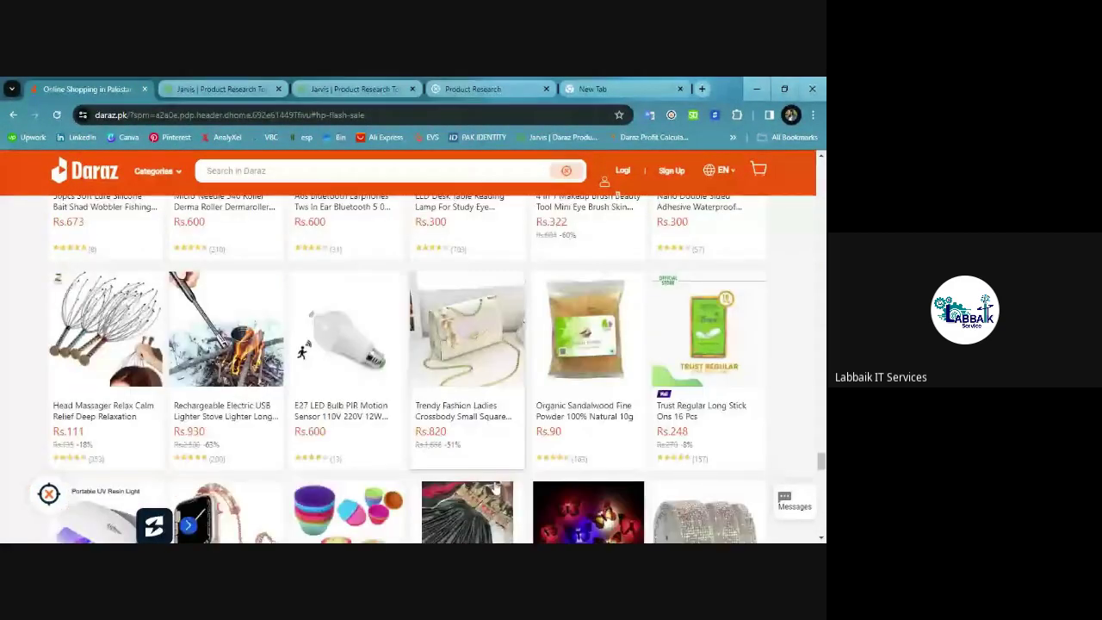
scroll(495, 488, "down", 1)
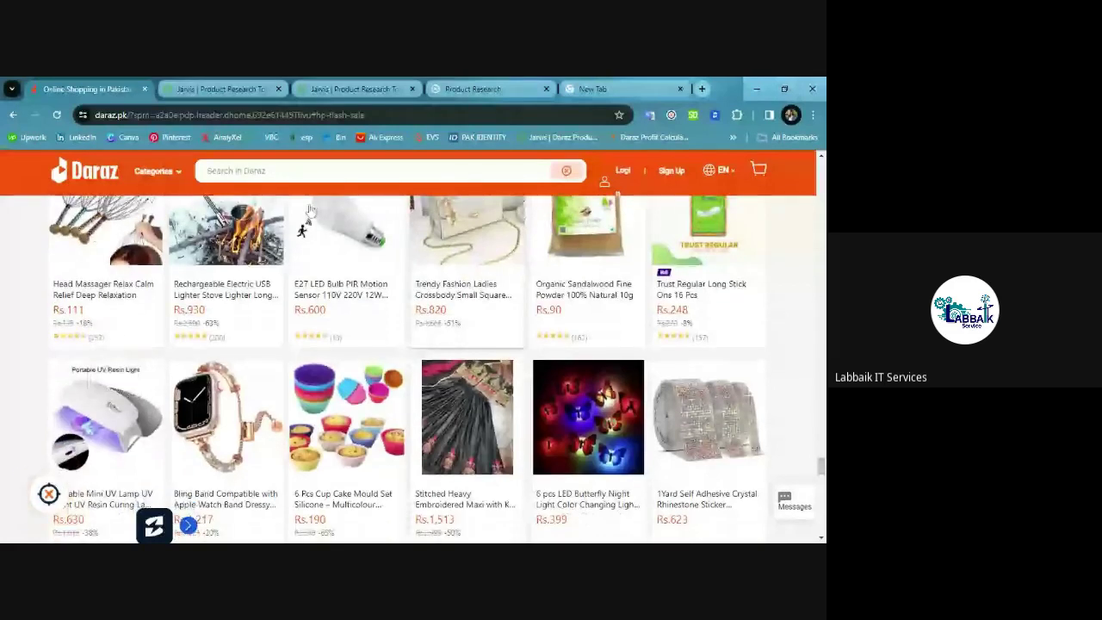
left_click(370, 170)
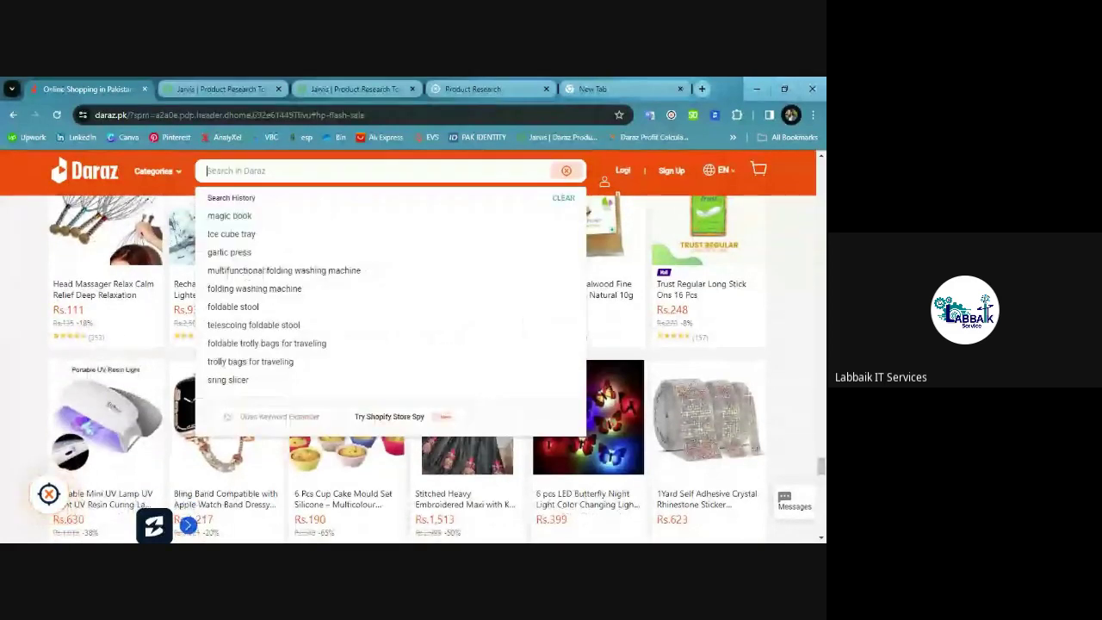
Search Daraz for 'tea cup'.
type("tea co")
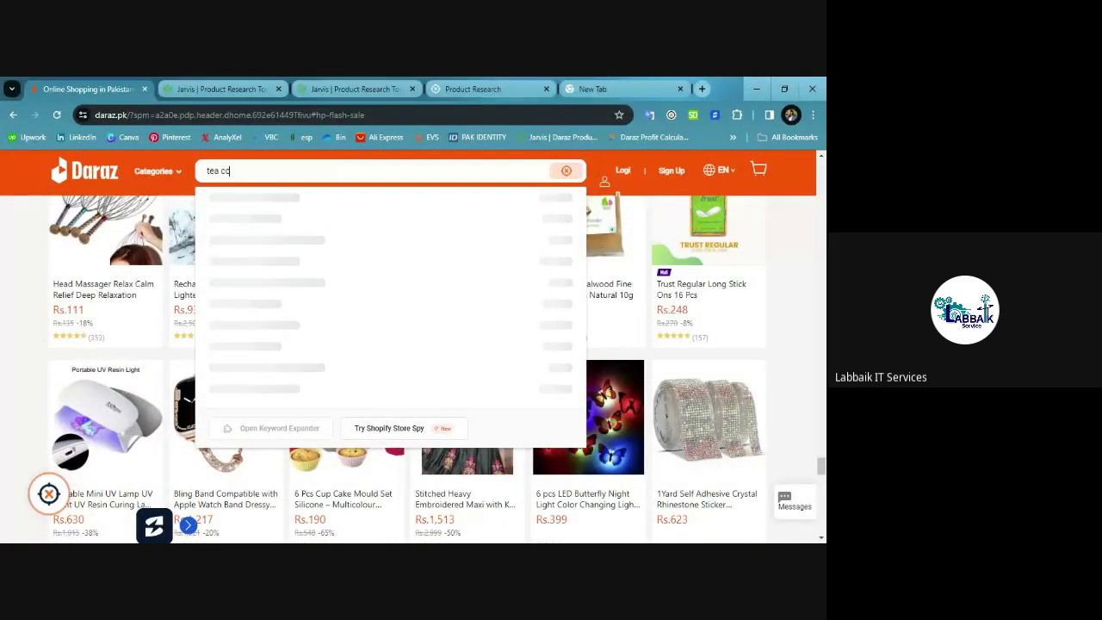
key("BackSpace")
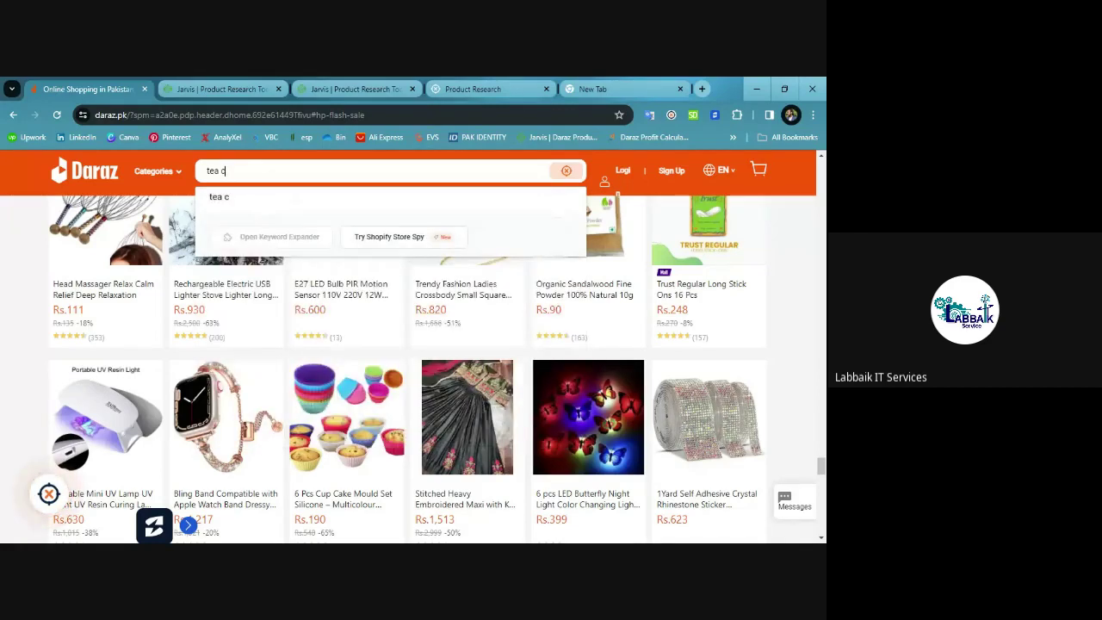
type("up")
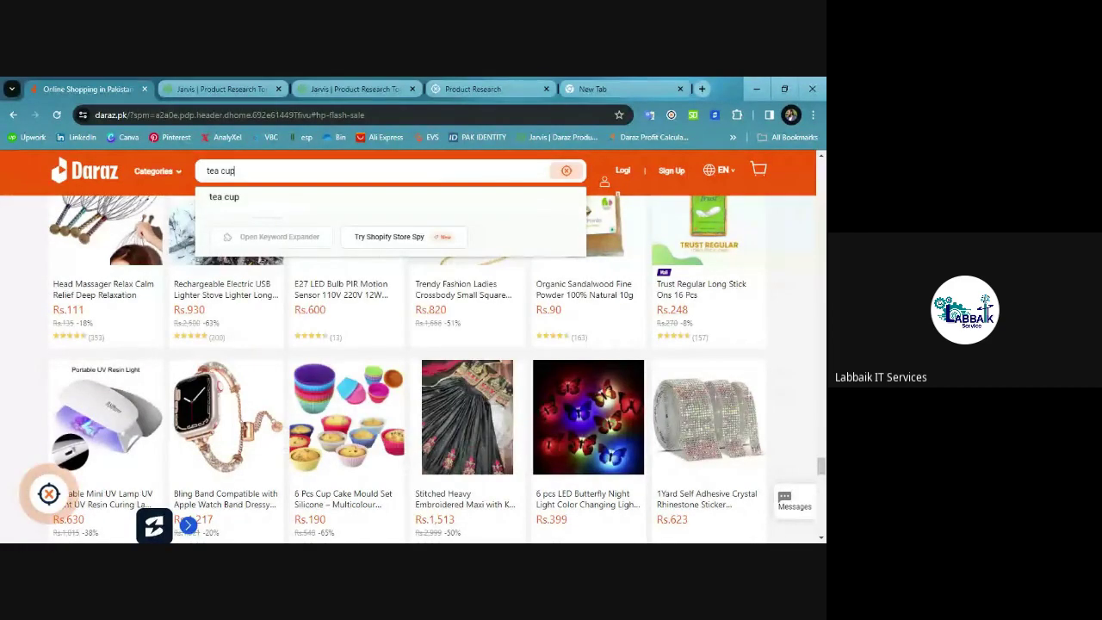
key("Return")
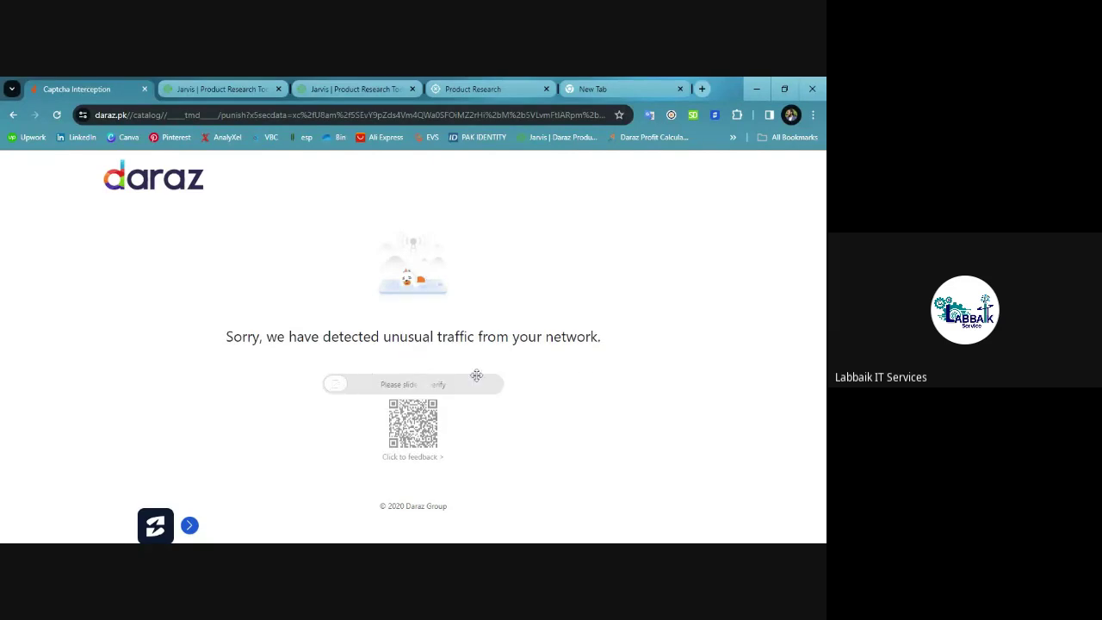
Pass the unusual-traffic check by reloading and sliding the verification slider fully right.
left_click(336, 385)
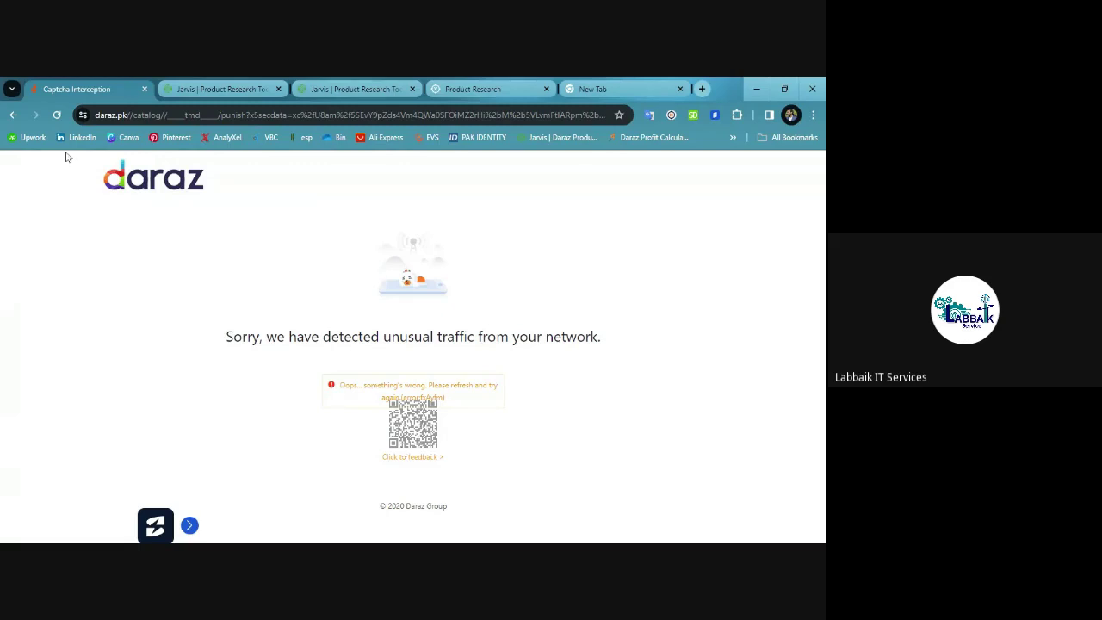
left_click(56, 114)
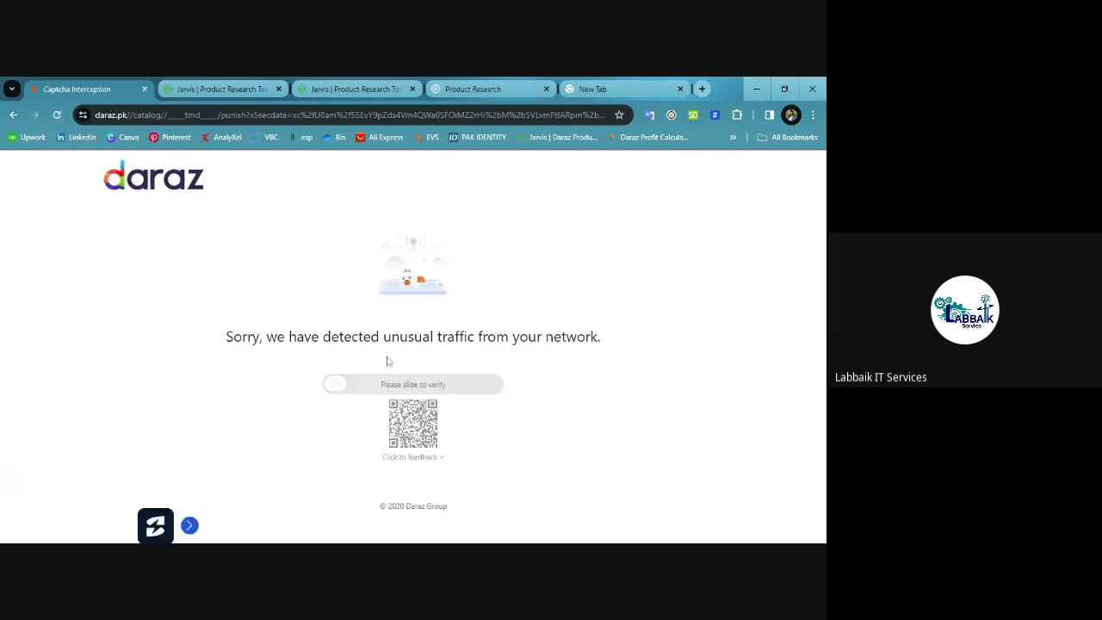
left_click_drag(341, 383, 612, 381)
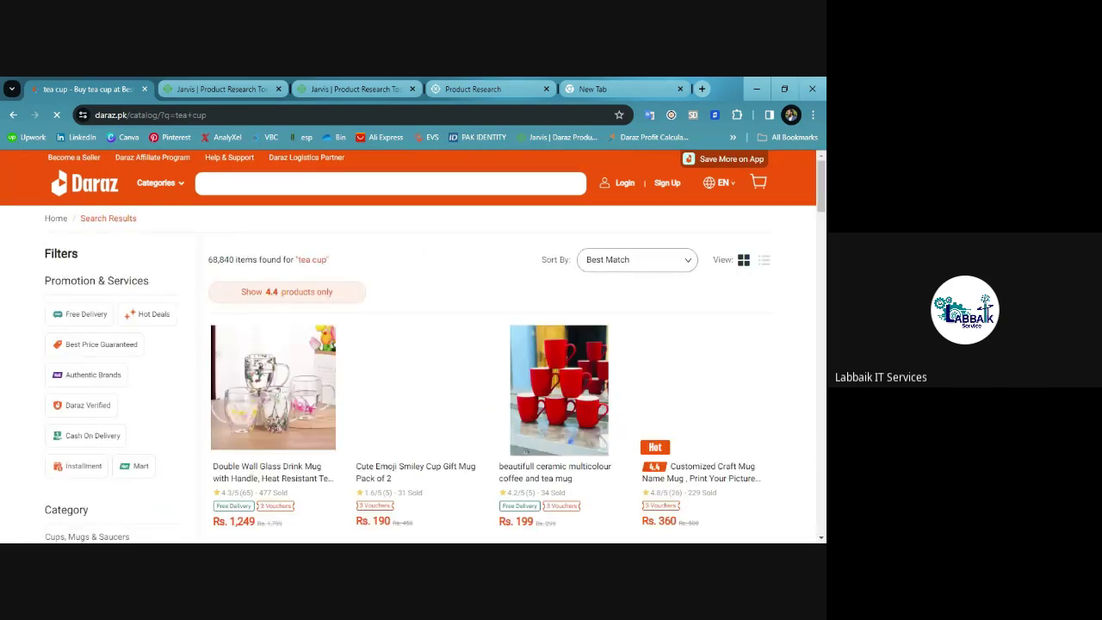
Browse the tea cup results and open the Double Wall Glass Drink Mug listing.
scroll(414, 237, "down", 1)
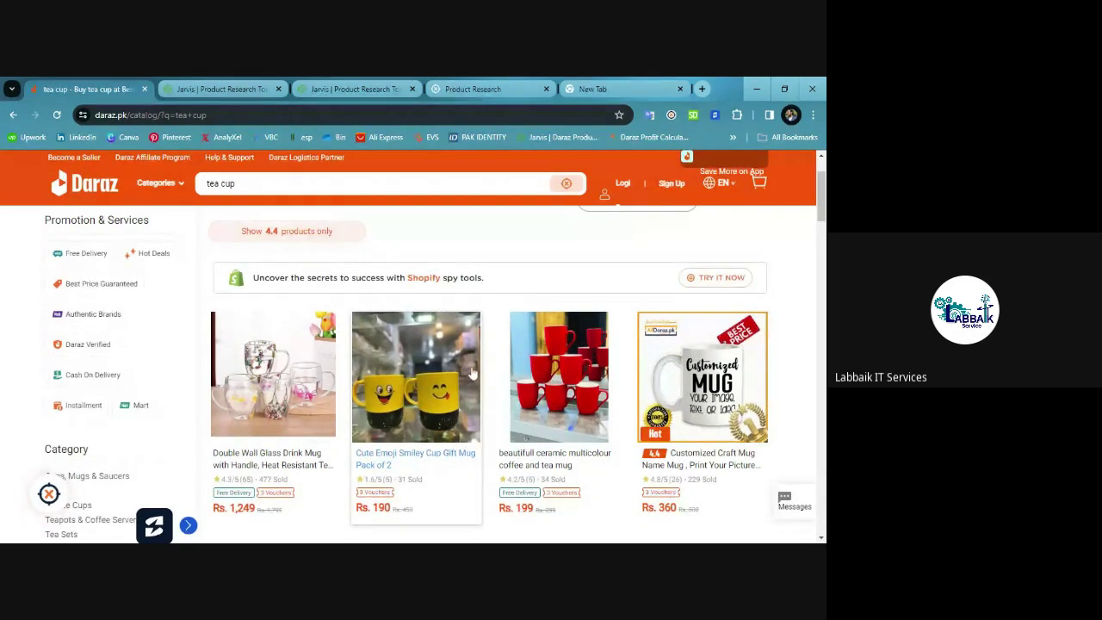
scroll(472, 372, "down", 2)
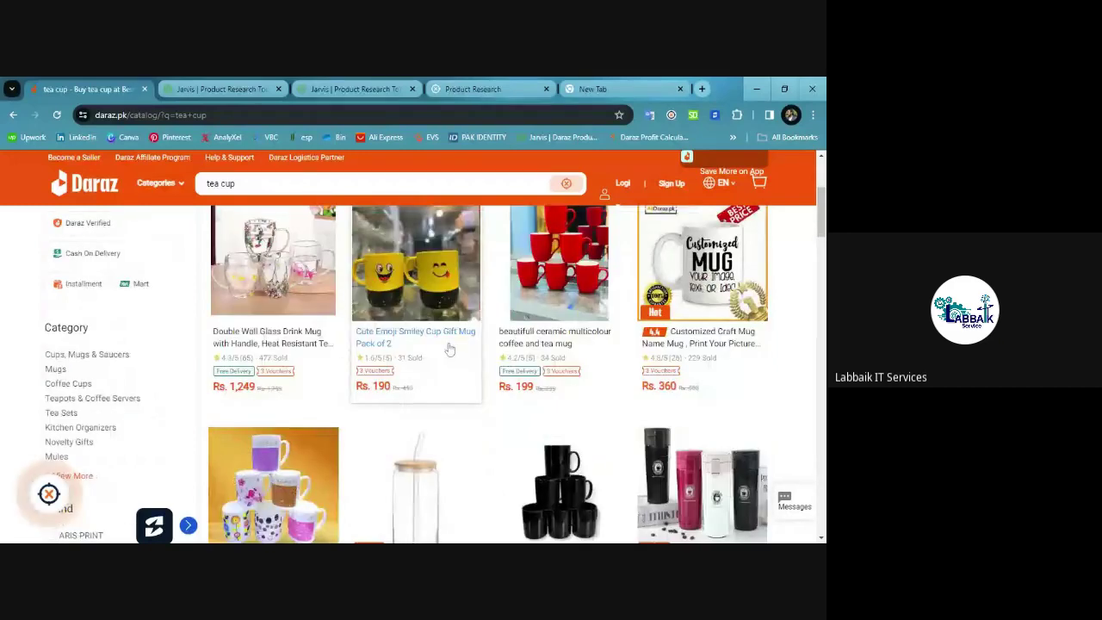
scroll(449, 349, "up", 1)
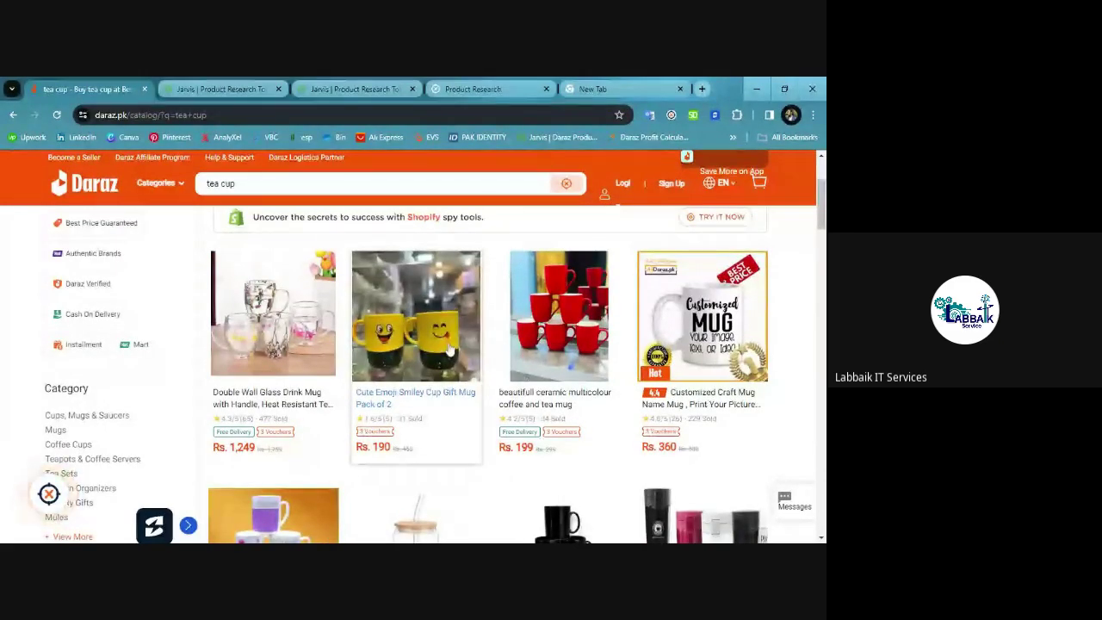
scroll(430, 344, "down", 2)
scroll(420, 338, "down", 2)
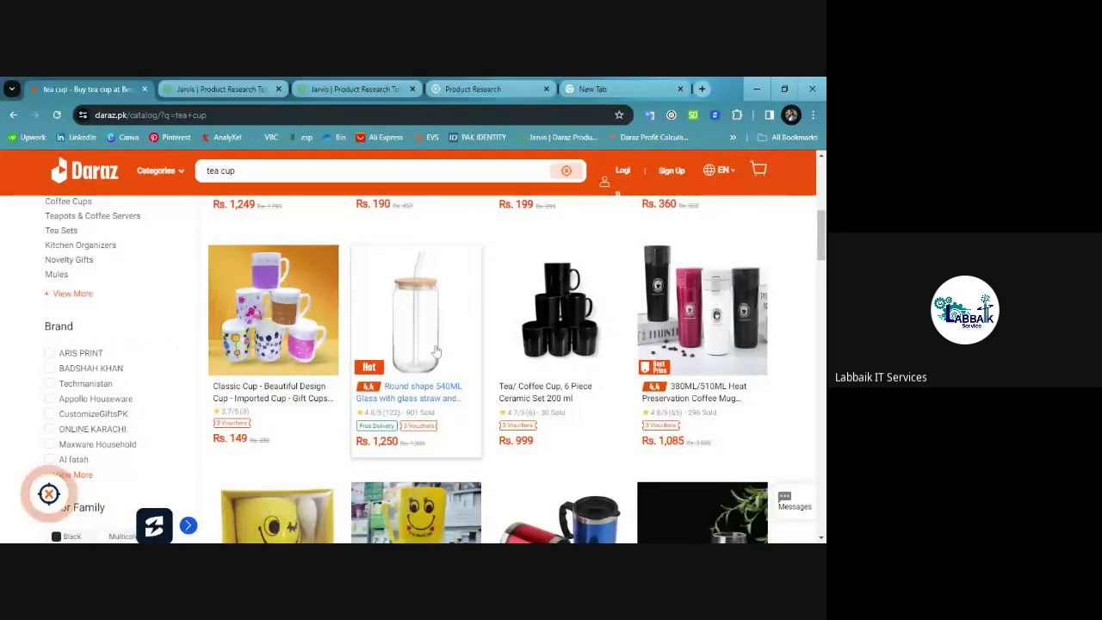
scroll(436, 349, "up", 2)
scroll(435, 342, "up", 3)
scroll(436, 343, "down", 2)
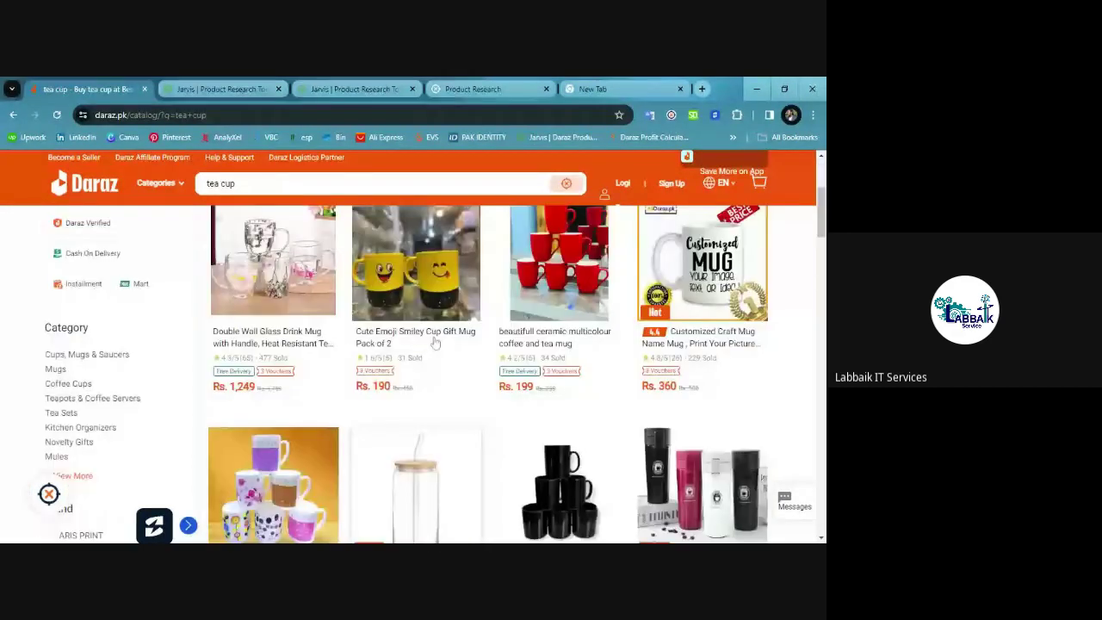
left_click(329, 309)
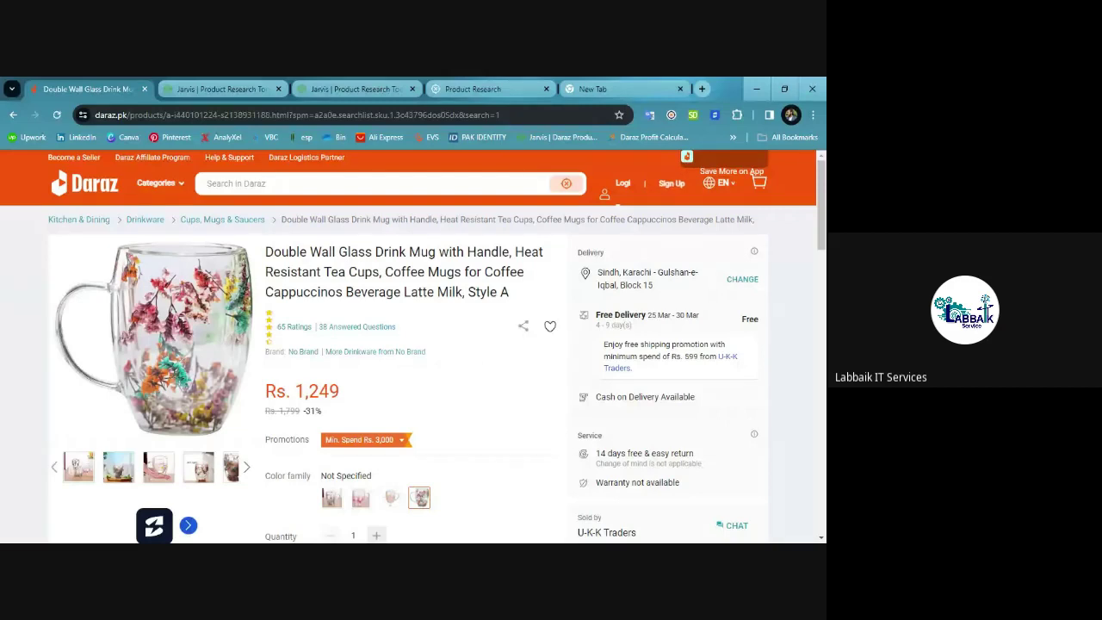
Compare the mug's Pink, Yellow, Multicolor and Not Specified colour variants.
scroll(441, 320, "down", 2)
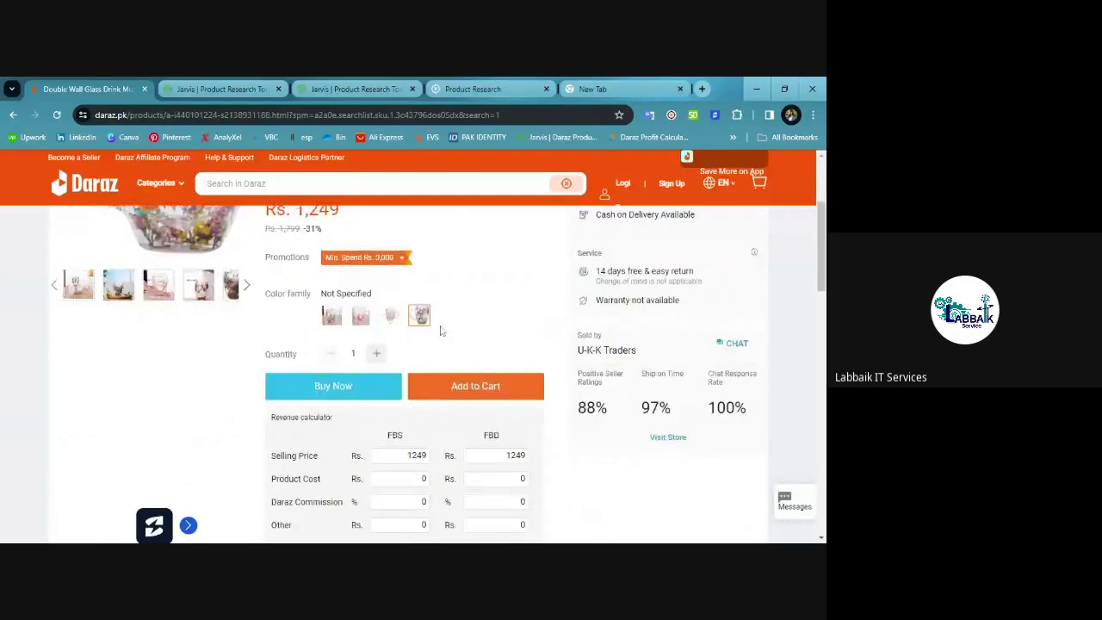
scroll(345, 366, "up", 2)
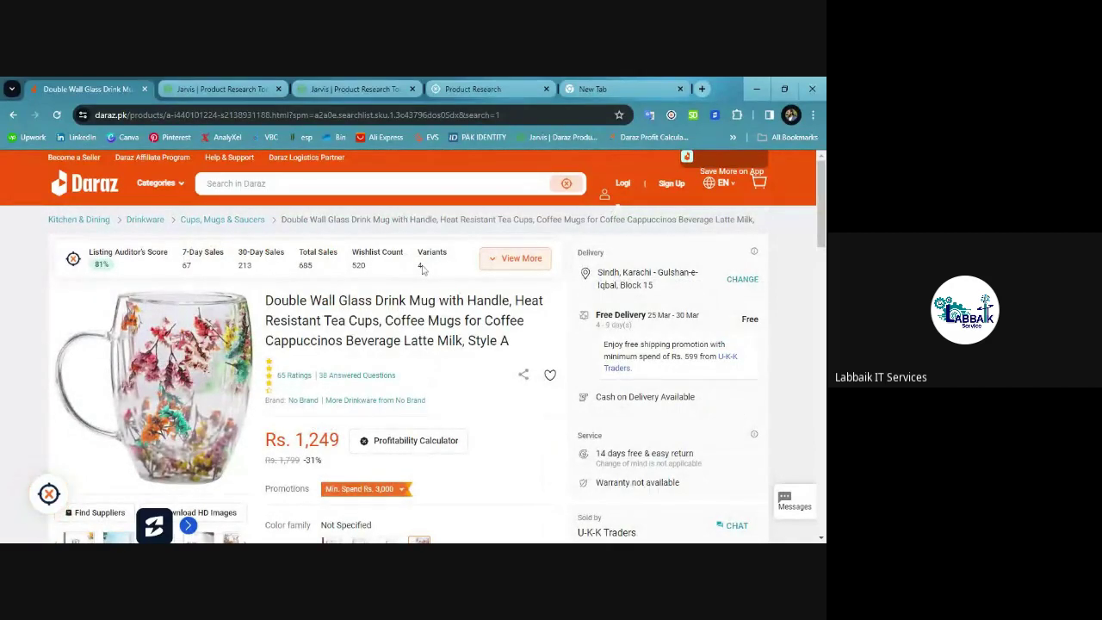
scroll(755, 394, "down", 2)
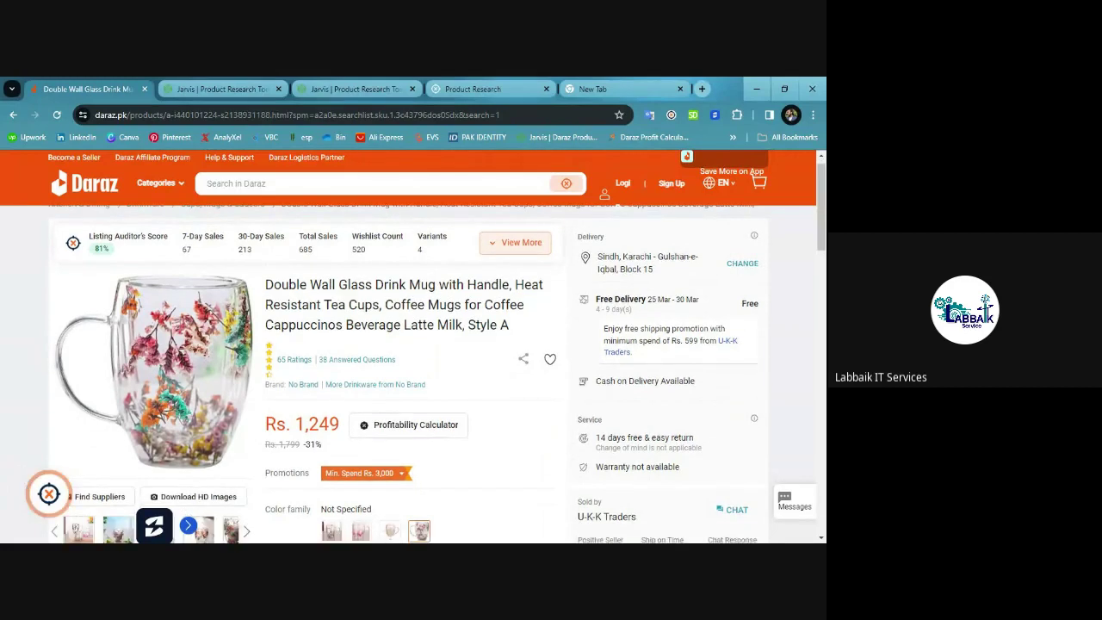
left_click(356, 429)
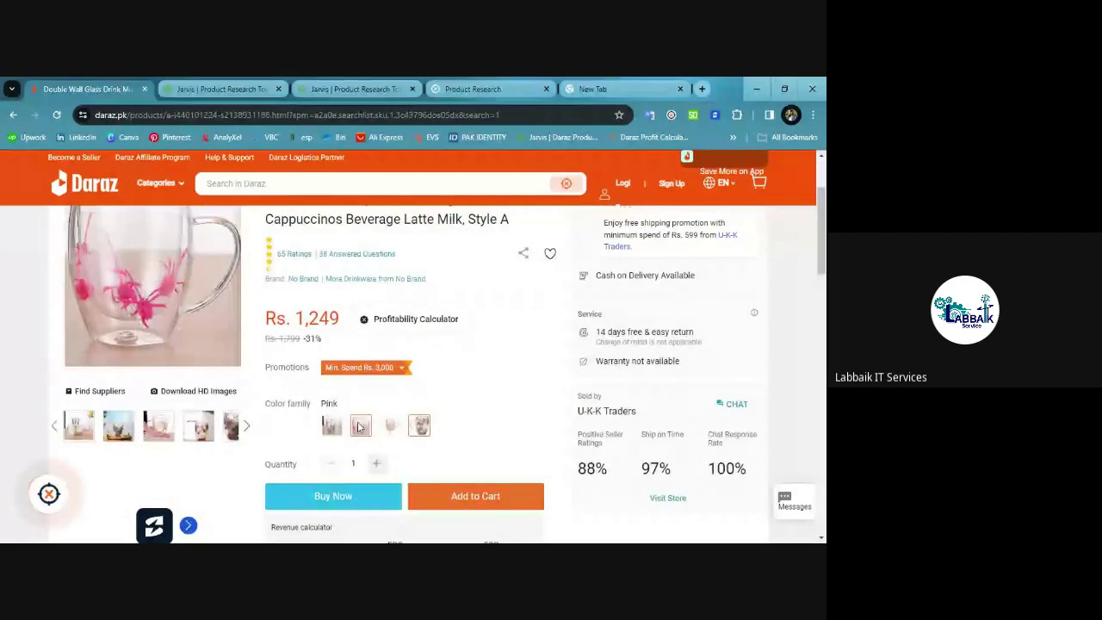
left_click(389, 426)
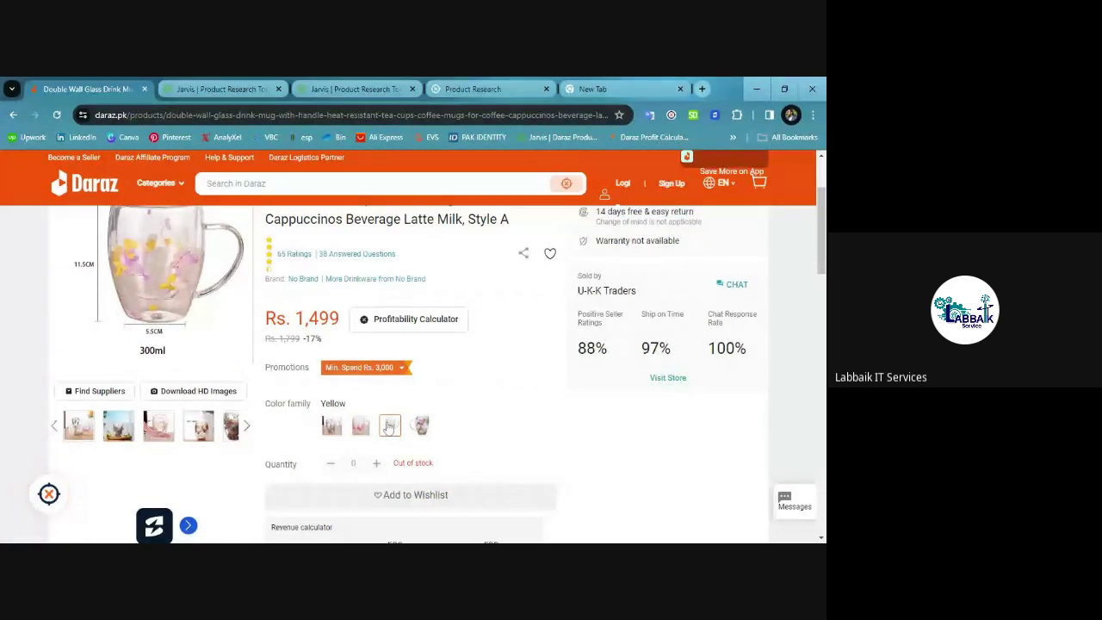
left_click(341, 428)
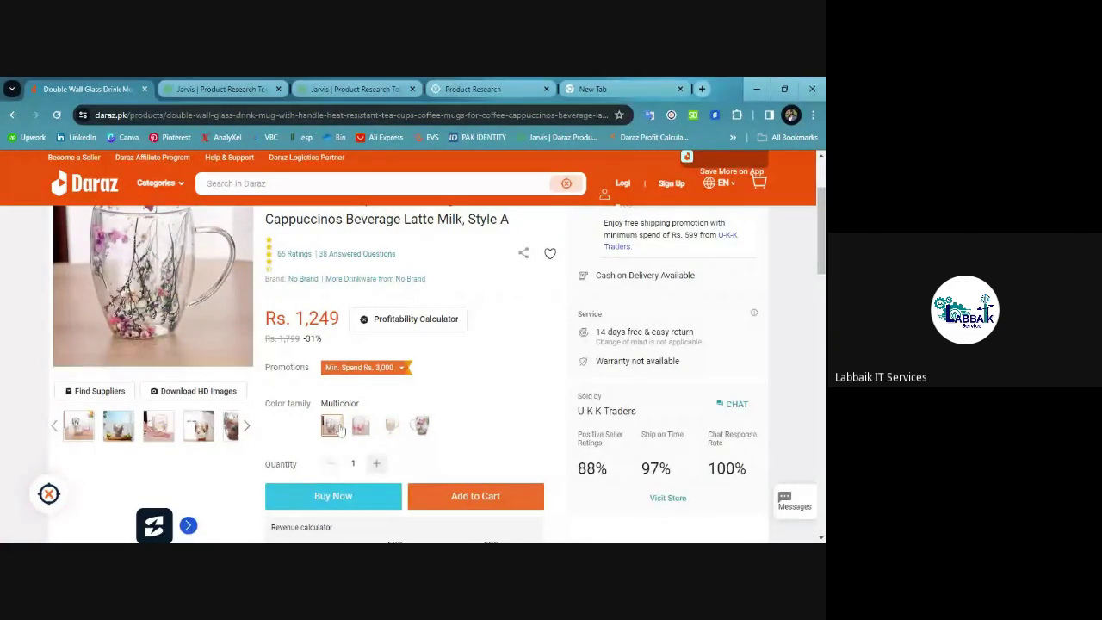
left_click(420, 425)
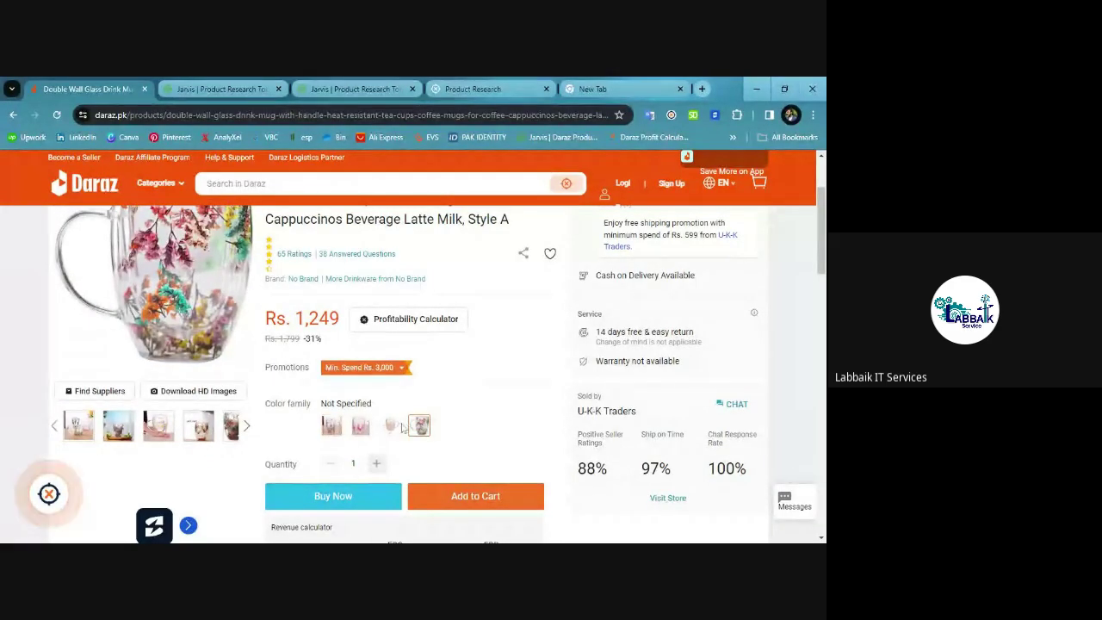
Recheck Yellow, Pink and Not Specified, finishing on the Rs. 1,249 Multicolor variant.
left_click(392, 426)
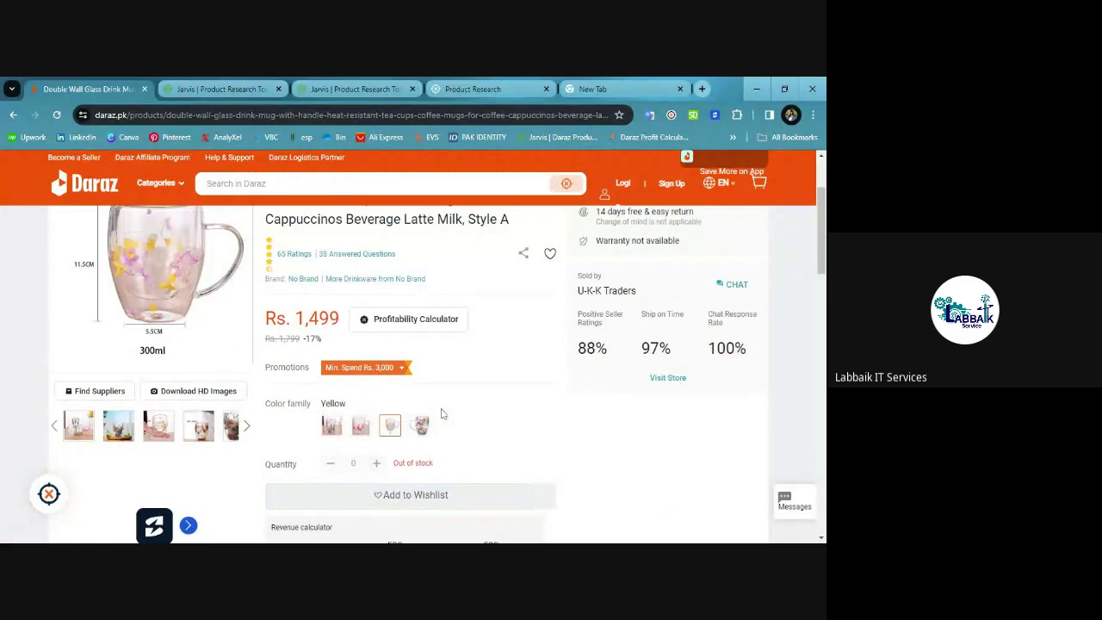
left_click(361, 426)
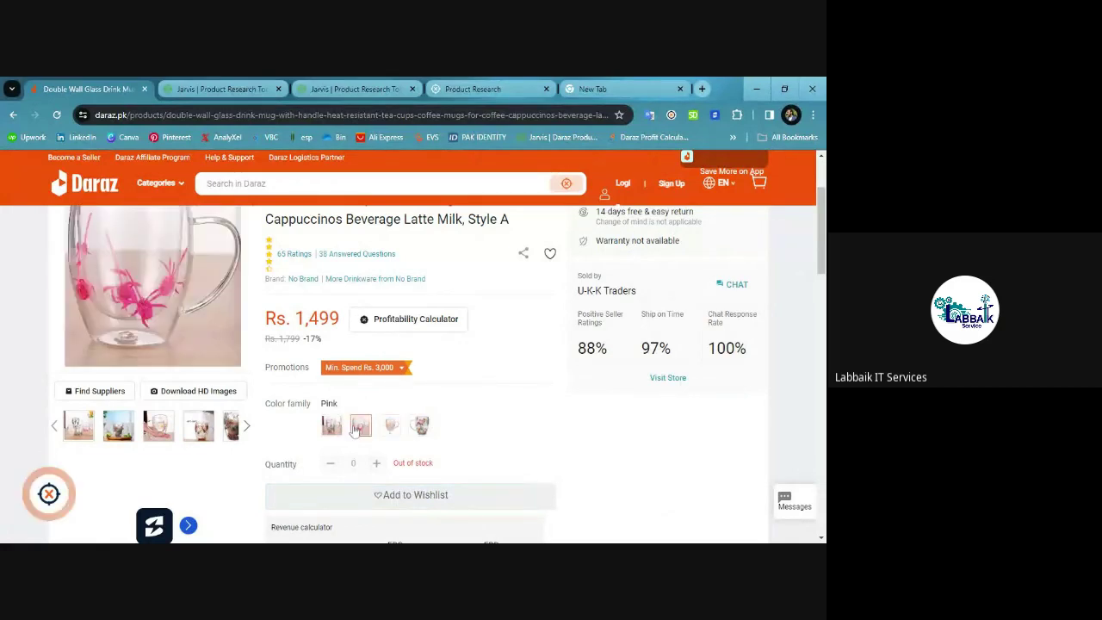
left_click(420, 424)
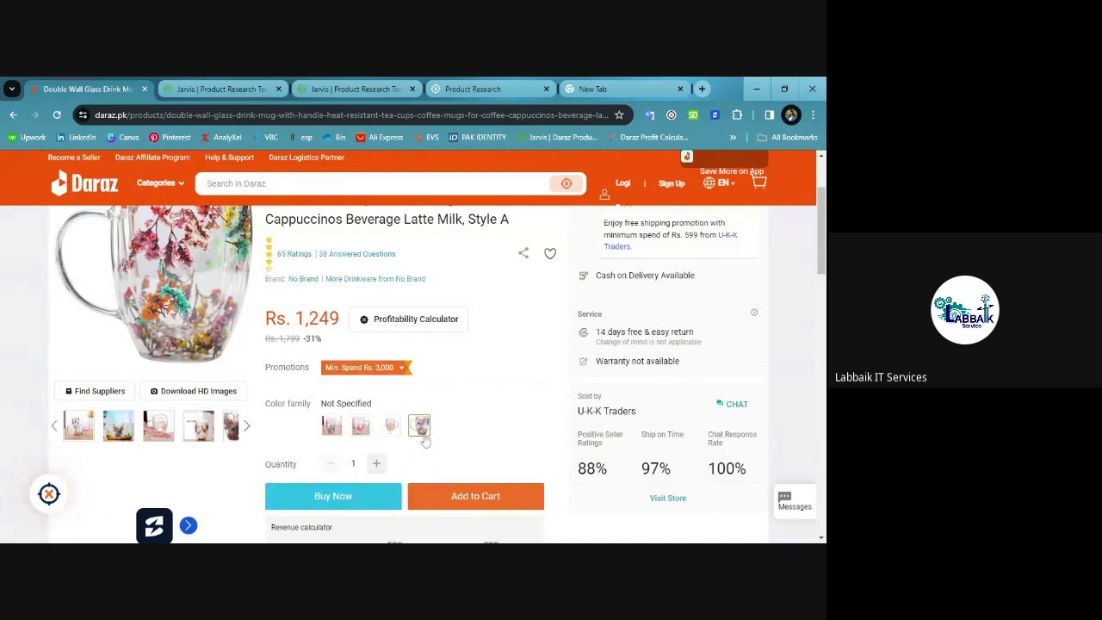
left_click(338, 430)
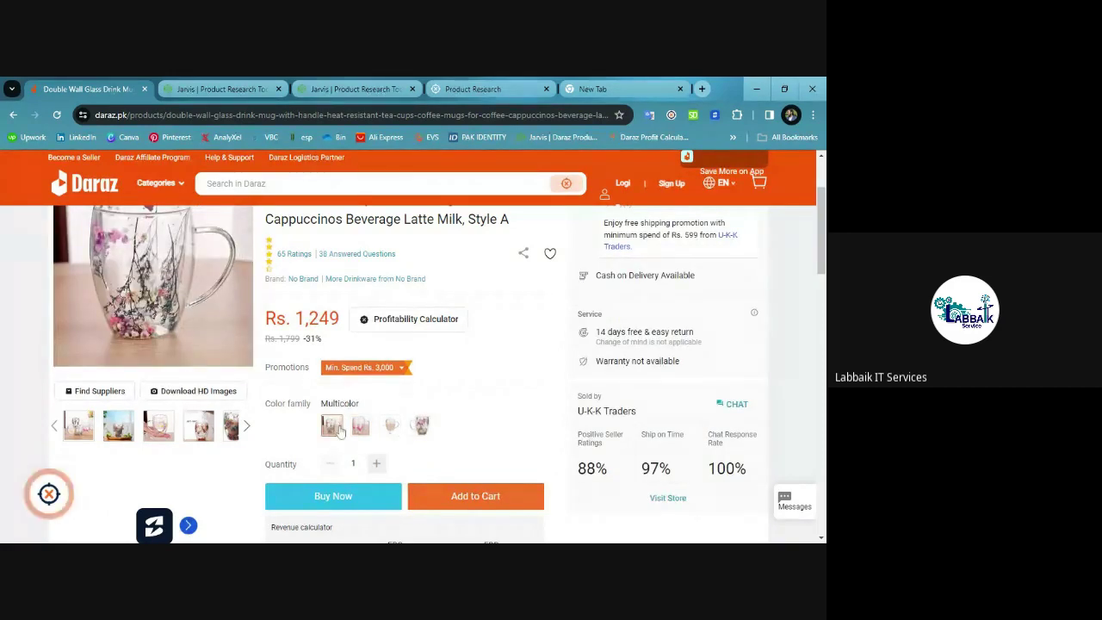
scroll(331, 381, "down", 2)
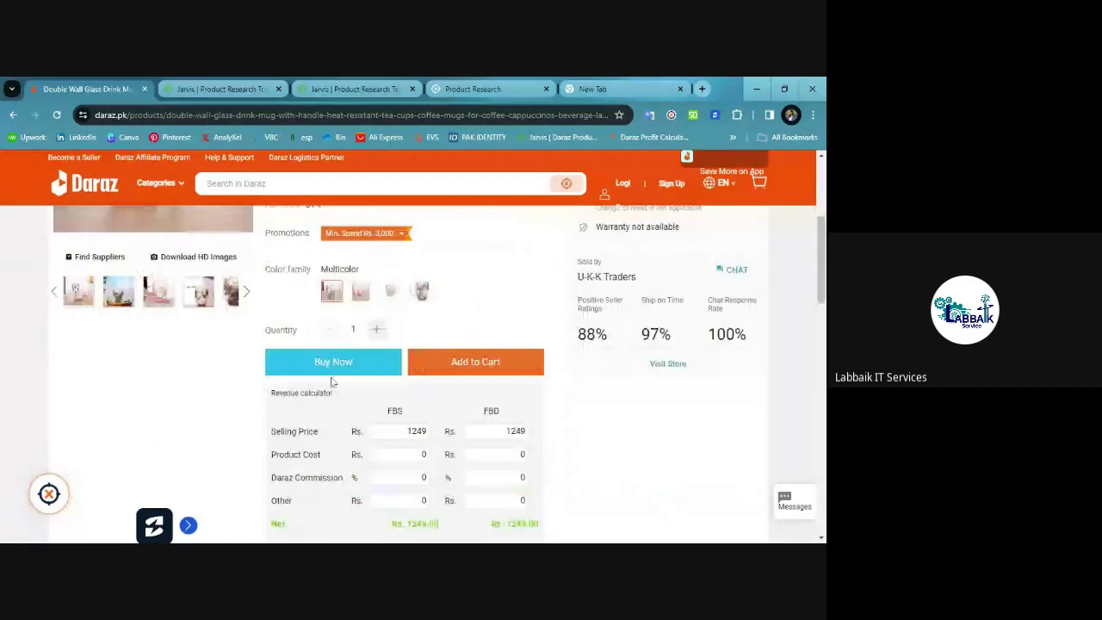
scroll(331, 381, "down", 10)
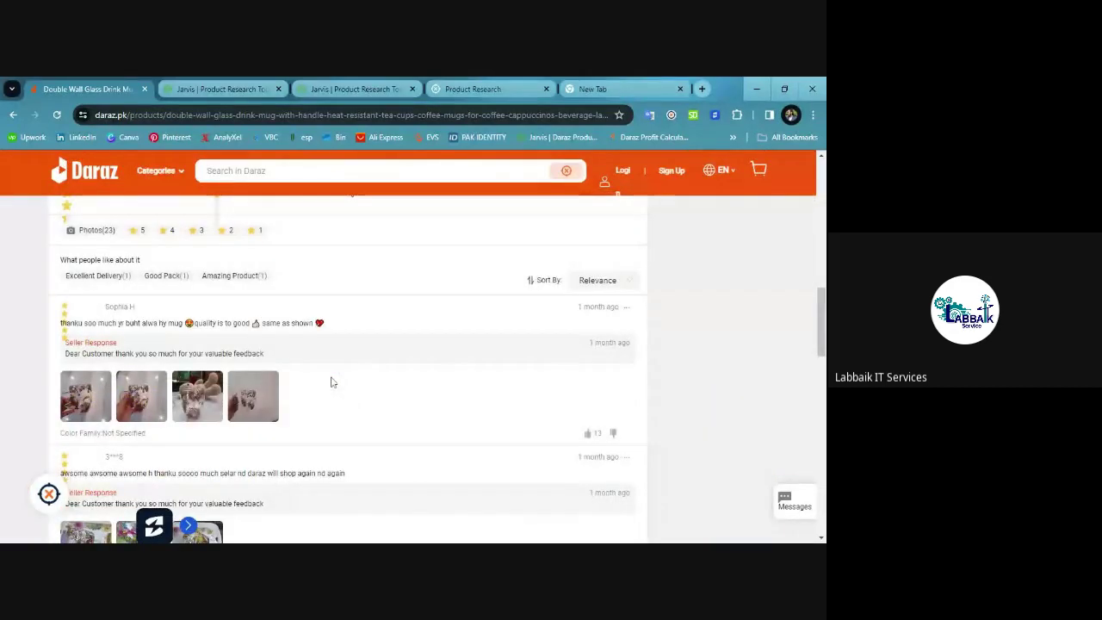
scroll(331, 381, "down", 1)
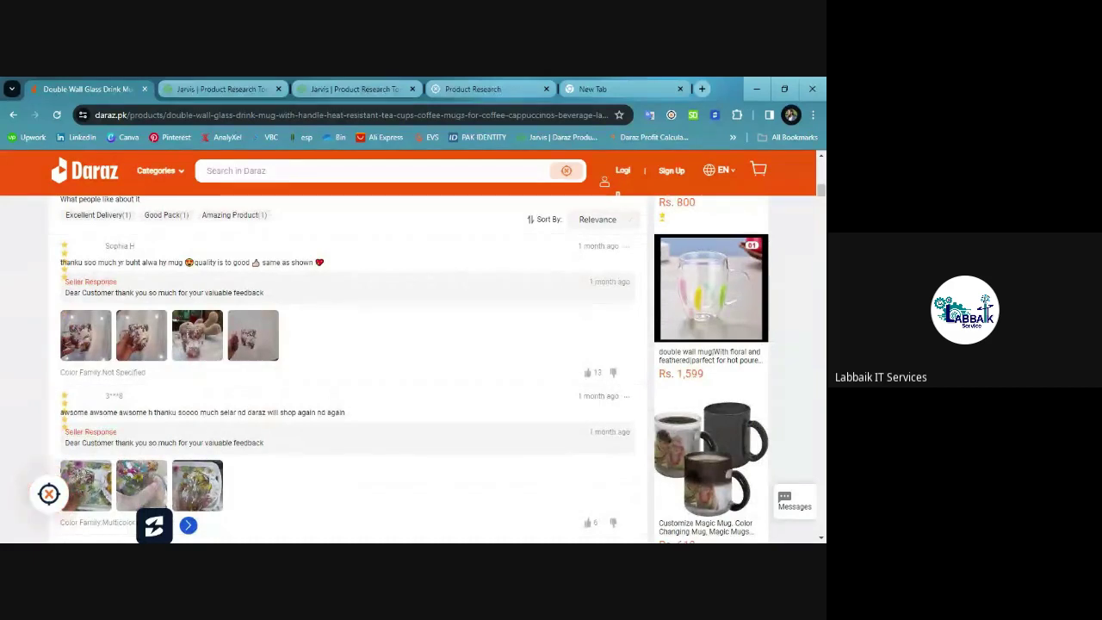
scroll(332, 381, "up", 3)
scroll(331, 381, "up", 10)
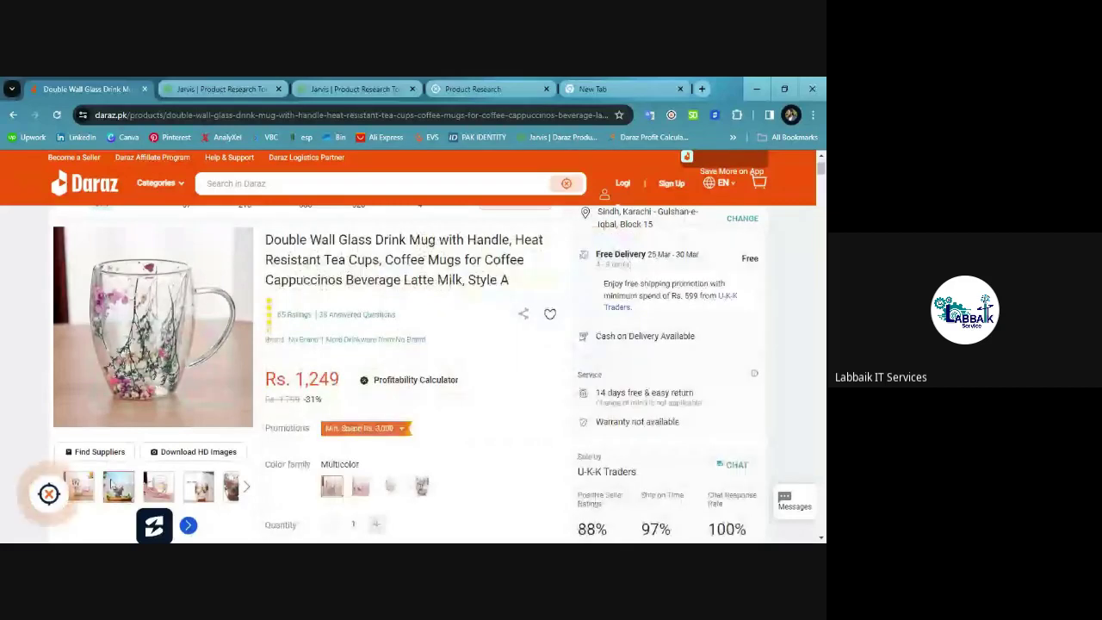
mouse_move(159, 486)
mouse_move(199, 488)
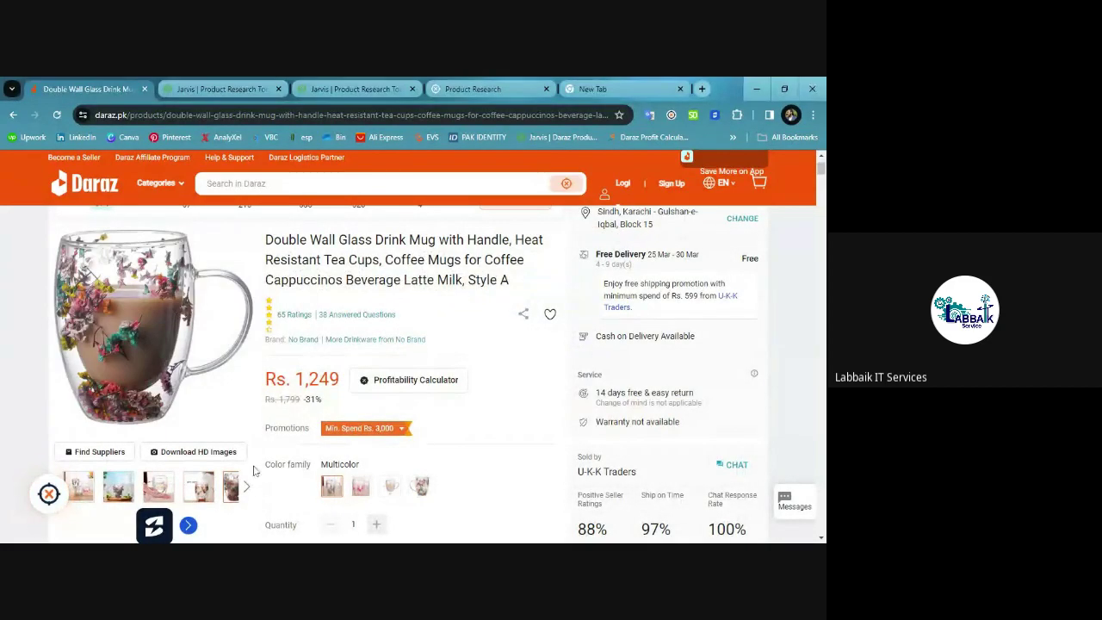
scroll(505, 411, "down", 1)
scroll(504, 396, "down", 1)
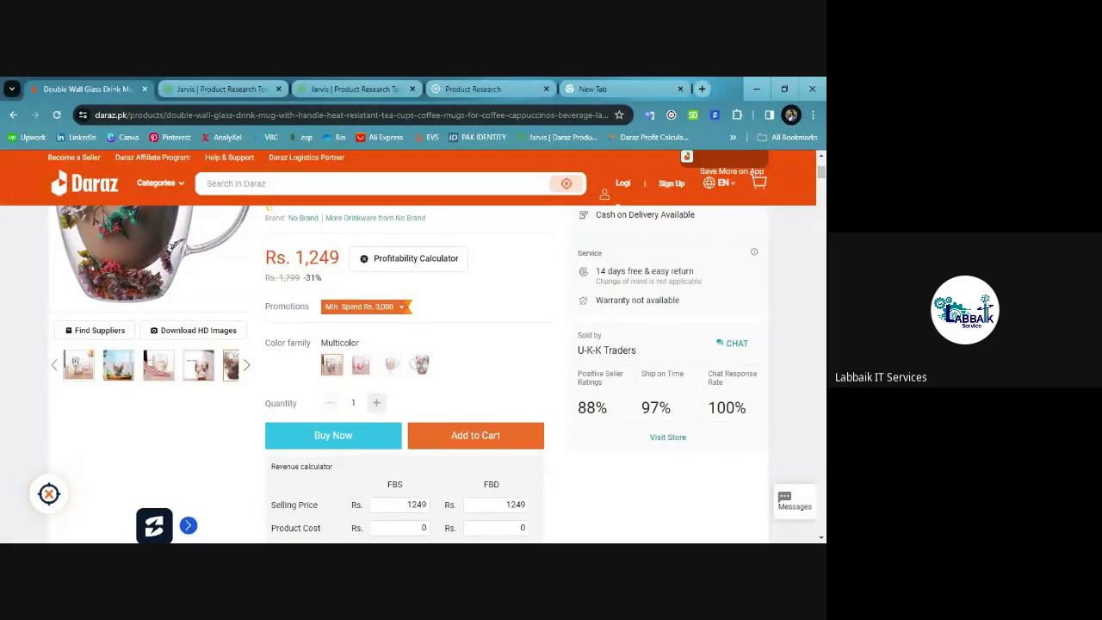
Filter the mug's reviews to show only 1-star reviews.
scroll(350, 378, "down", 7)
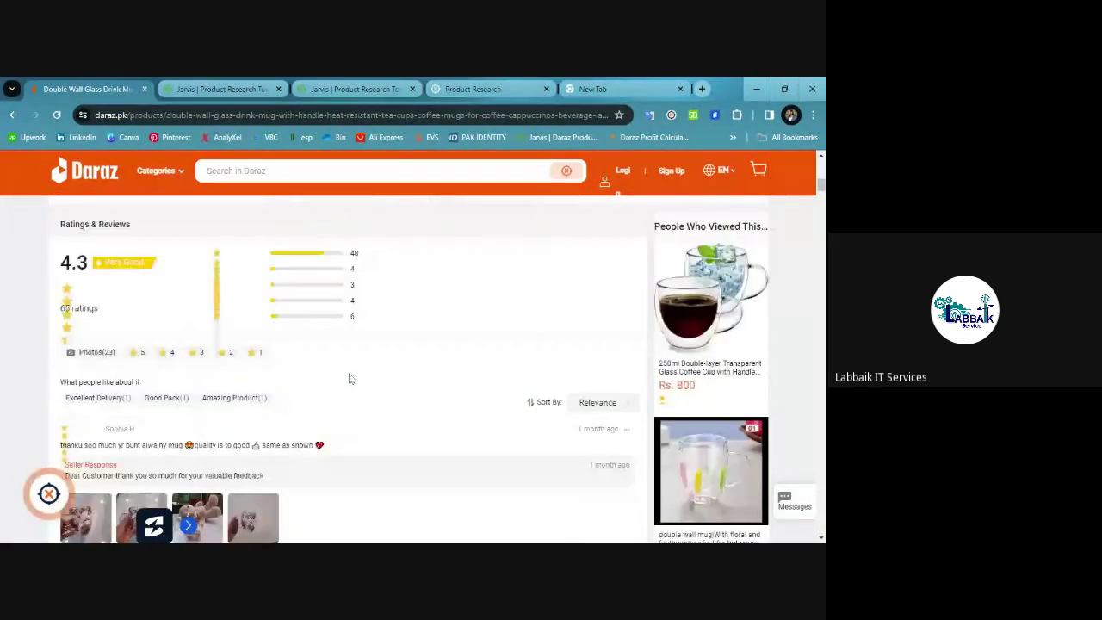
scroll(413, 344, "down", 3)
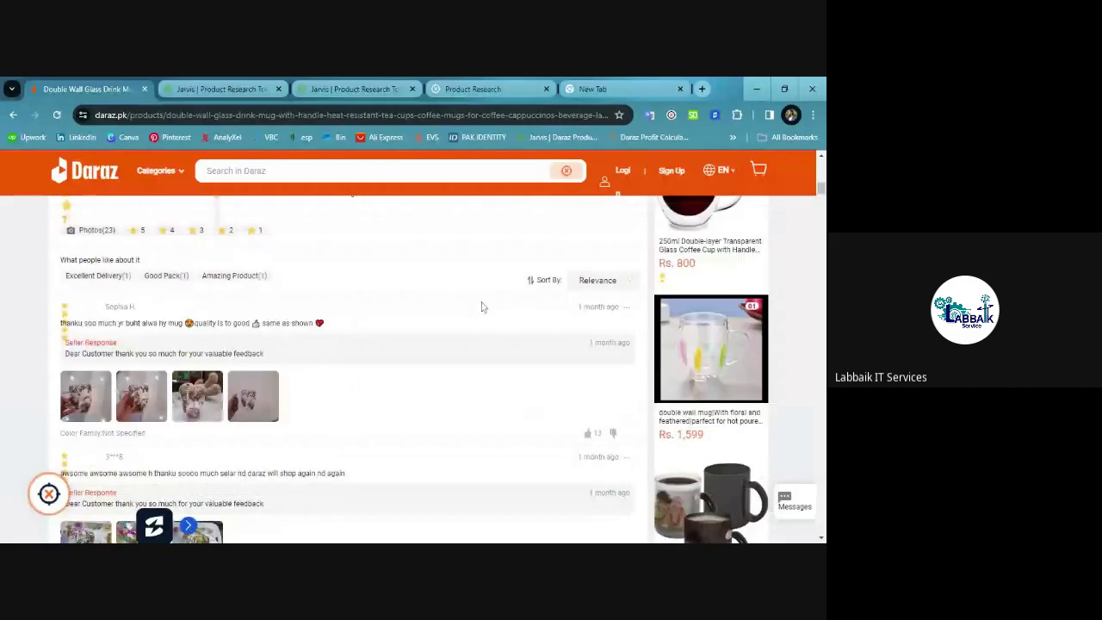
left_click(609, 283)
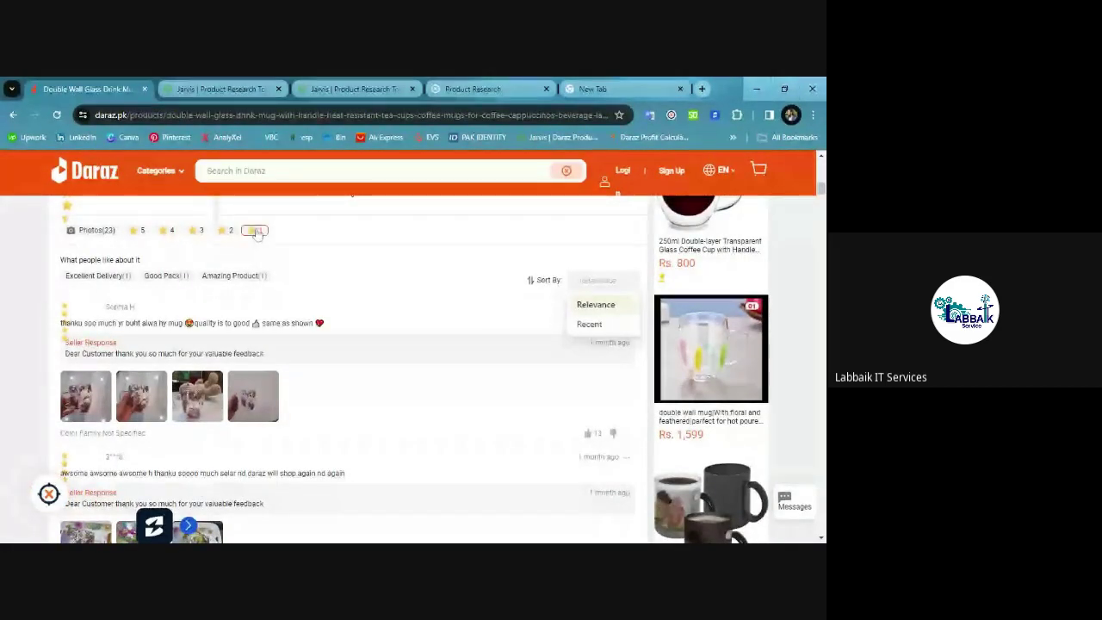
left_click(255, 230)
Scroll up to the product details and go back to the tea cup search results.
scroll(226, 313, "down", 5)
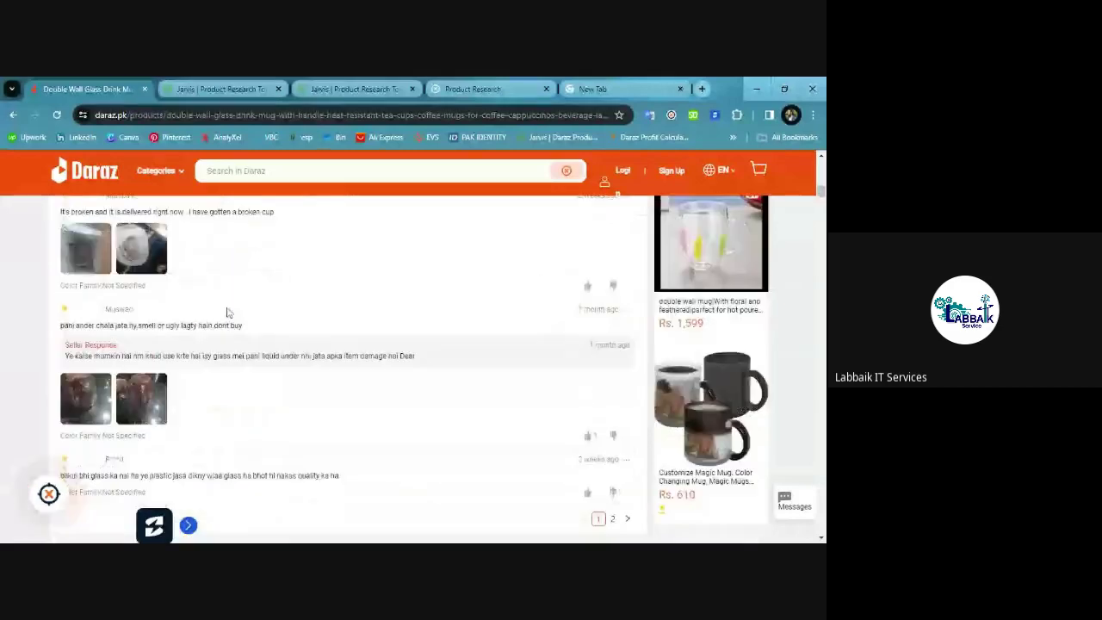
scroll(228, 312, "up", 2)
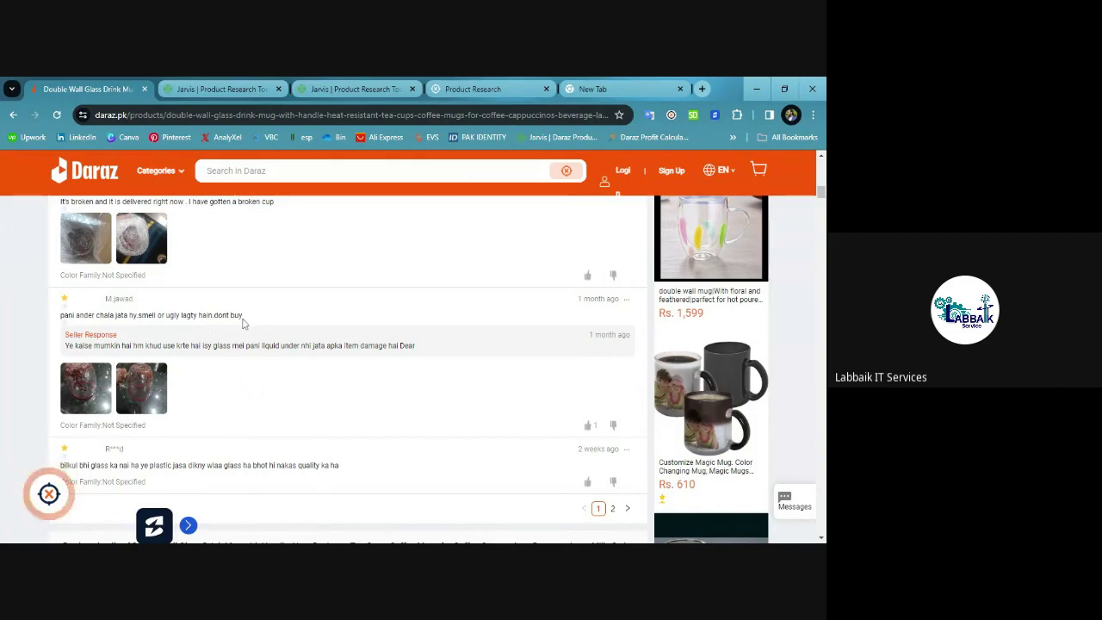
scroll(244, 323, "up", 1)
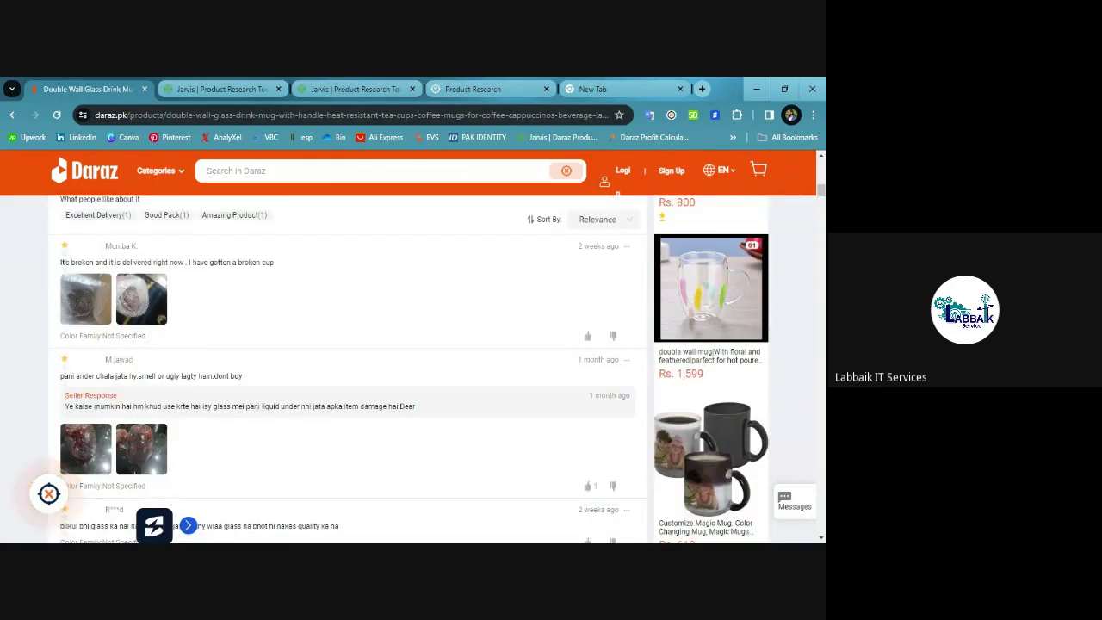
scroll(159, 347, "up", 2)
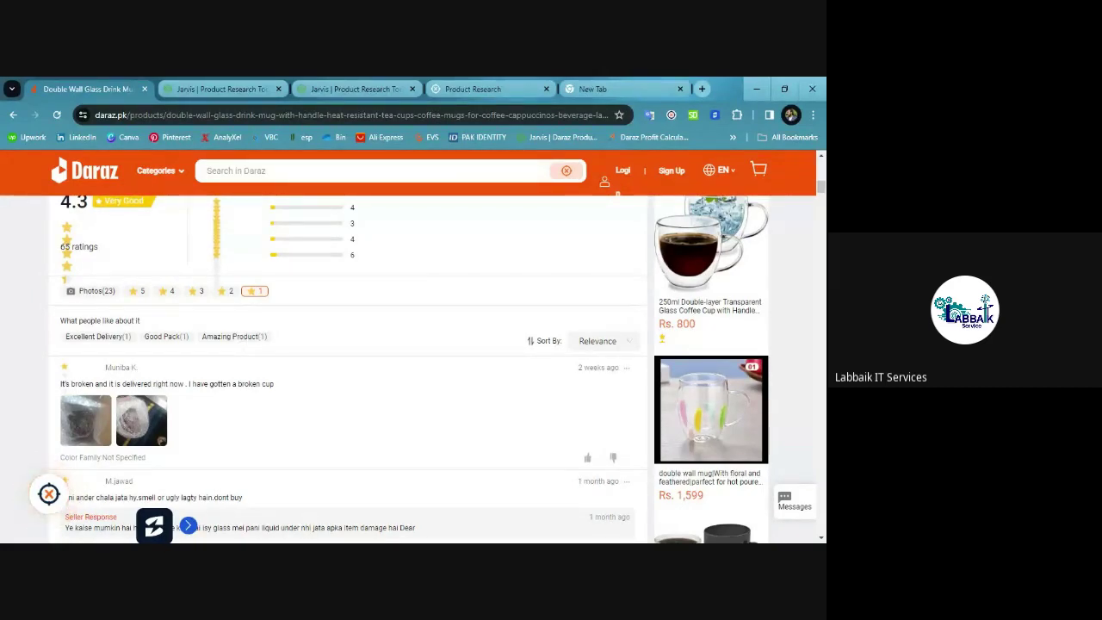
scroll(240, 334, "up", 1)
scroll(240, 330, "up", 3)
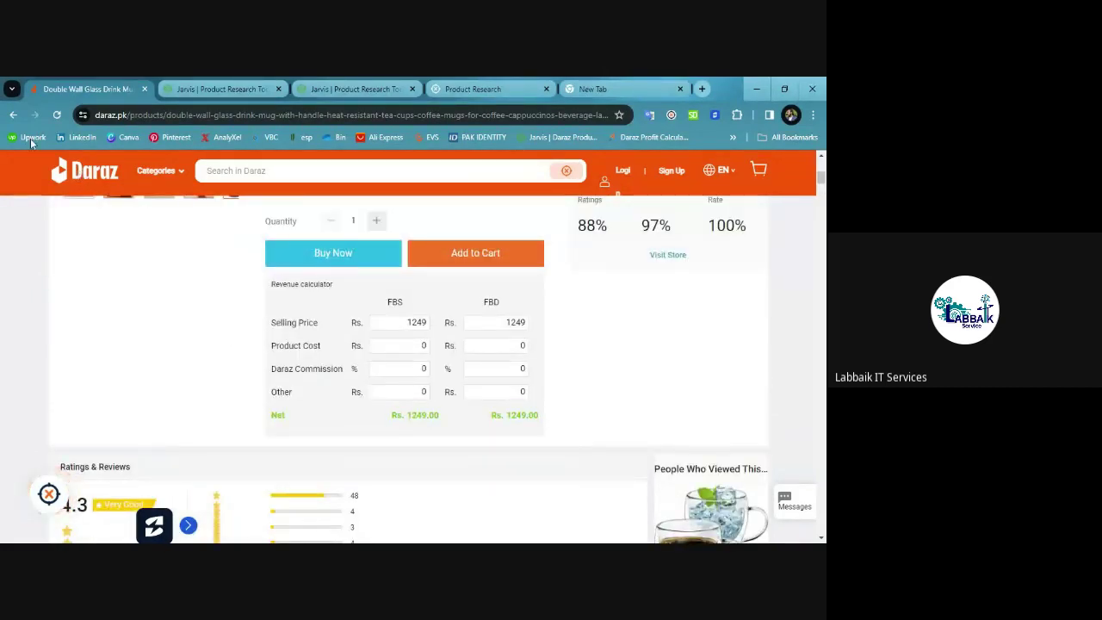
left_click(13, 116)
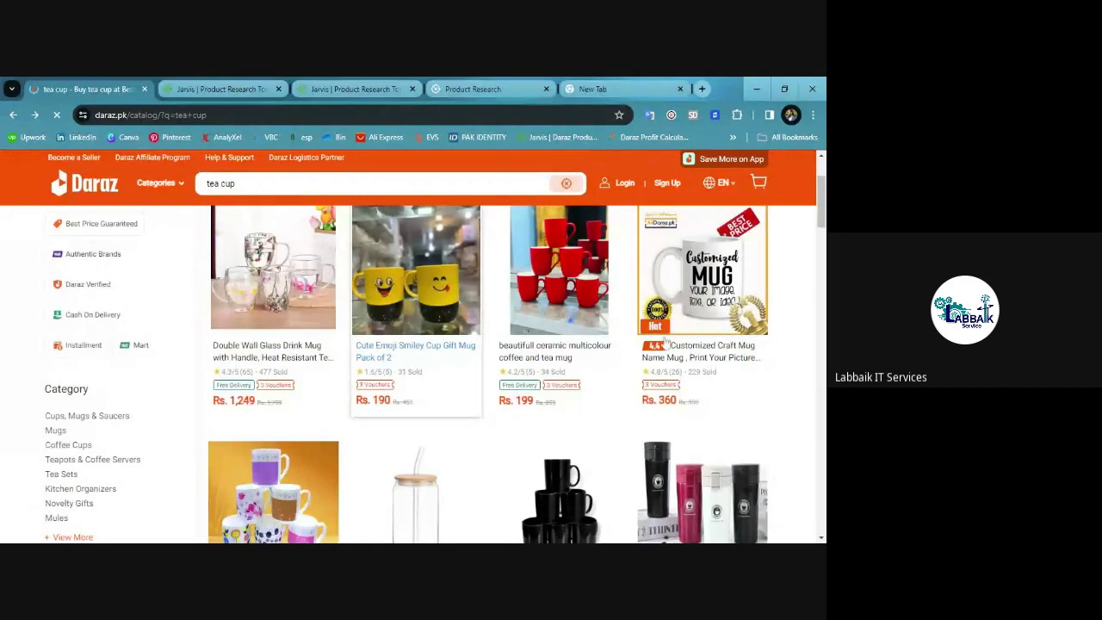
Scroll down through the 68,840 tea cup results, then scroll back up.
scroll(624, 239, "down", 2)
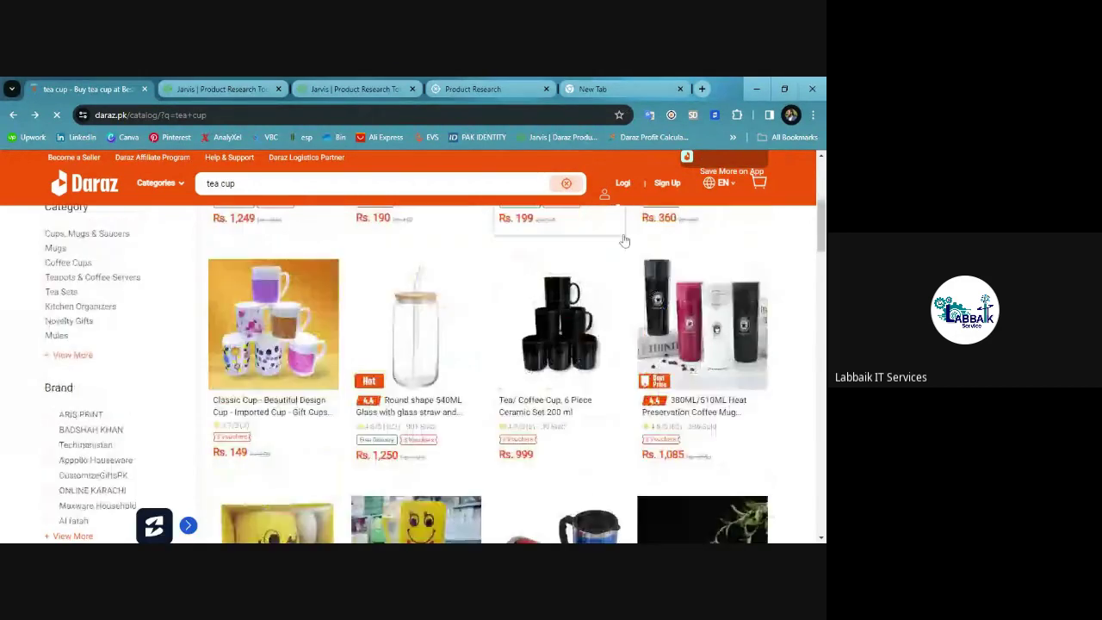
scroll(624, 239, "down", 1)
scroll(624, 239, "down", 1)
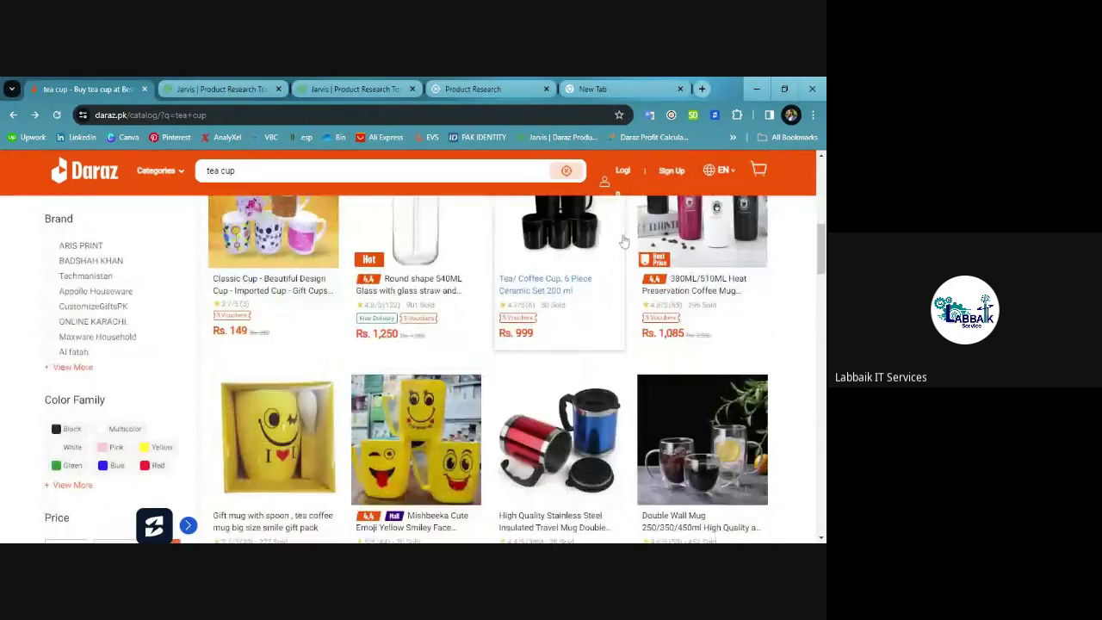
scroll(624, 239, "down", 1)
scroll(624, 241, "down", 1)
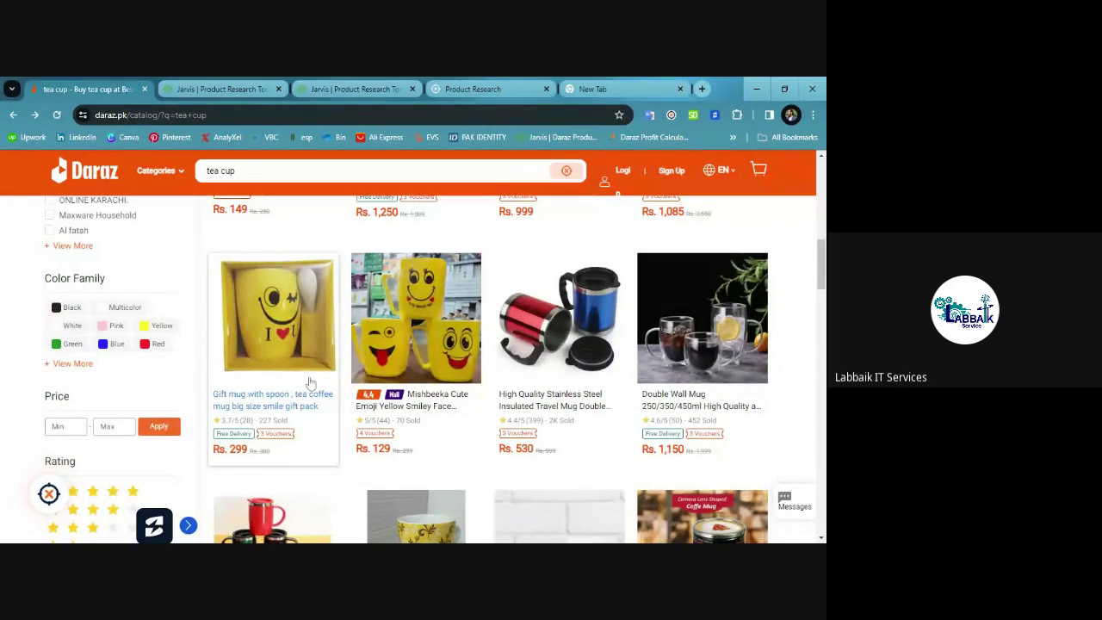
scroll(315, 428, "down", 1)
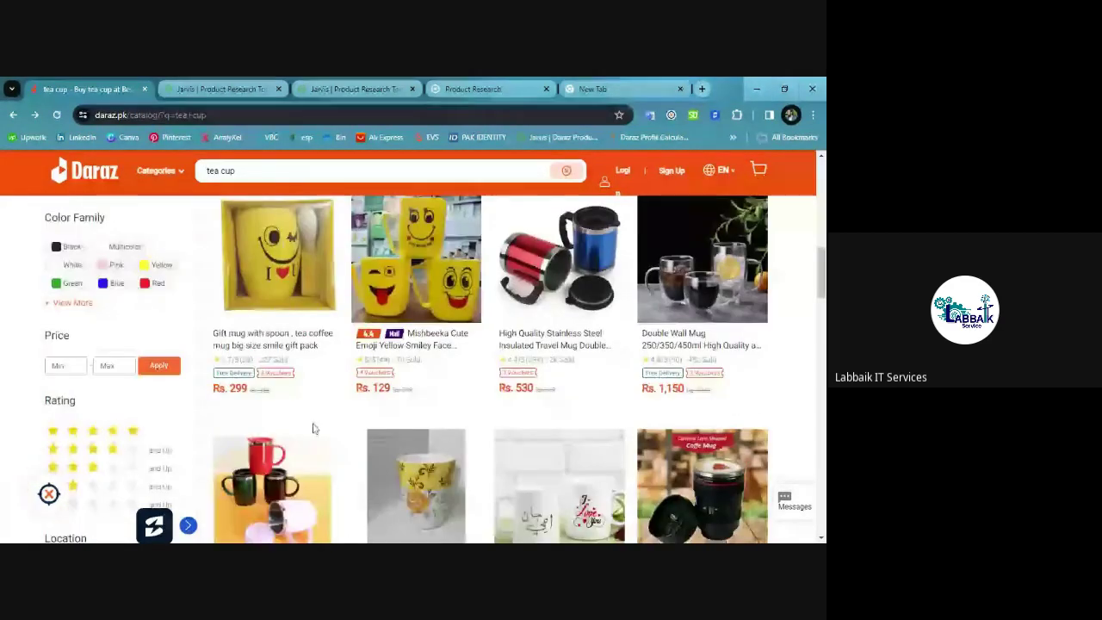
scroll(314, 428, "down", 5)
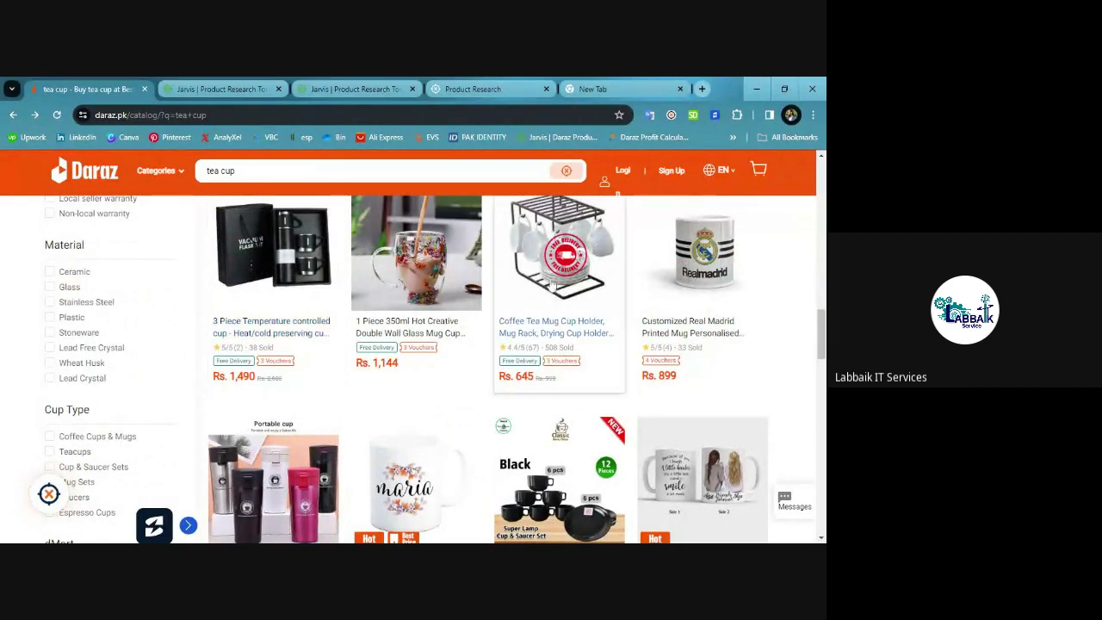
scroll(551, 284, "down", 1)
scroll(551, 284, "down", 3)
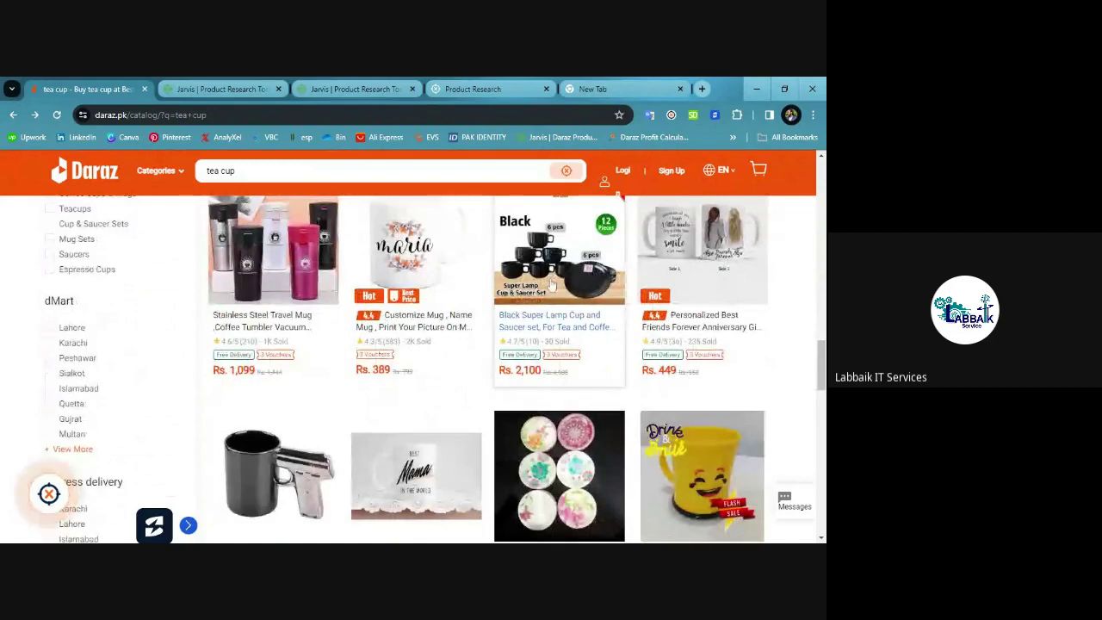
scroll(552, 284, "down", 2)
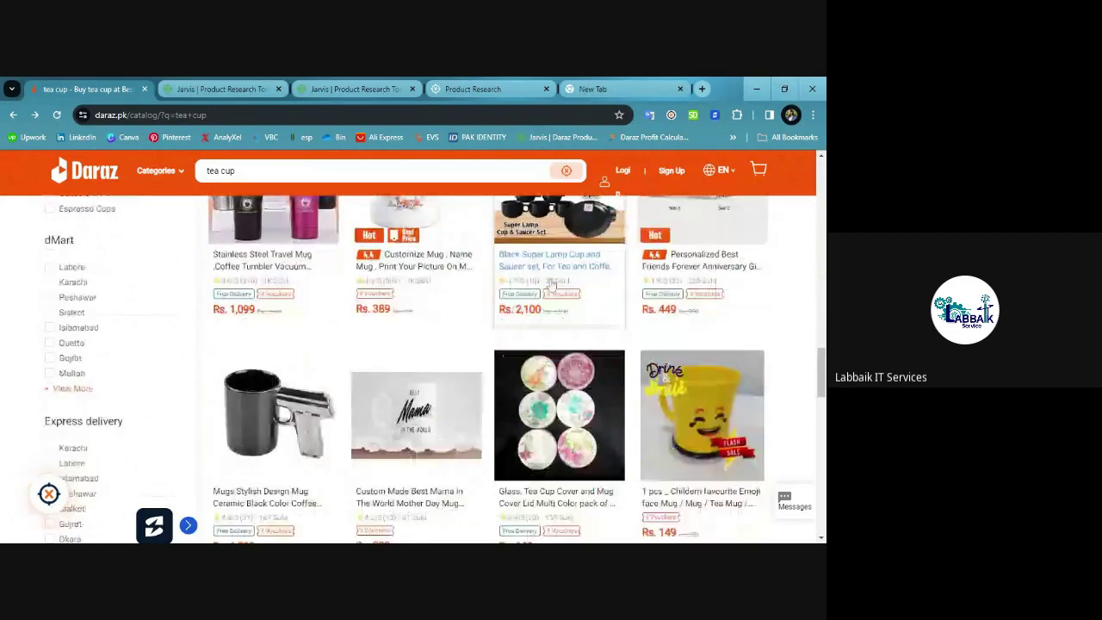
scroll(552, 284, "down", 1)
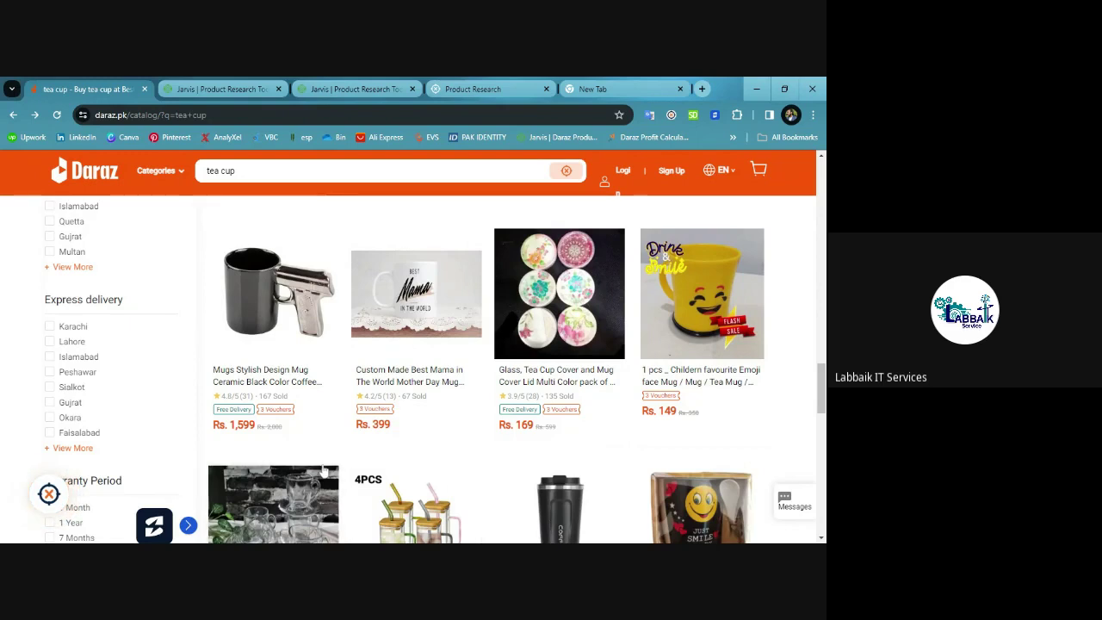
scroll(324, 469, "down", 5)
scroll(323, 469, "down", 5)
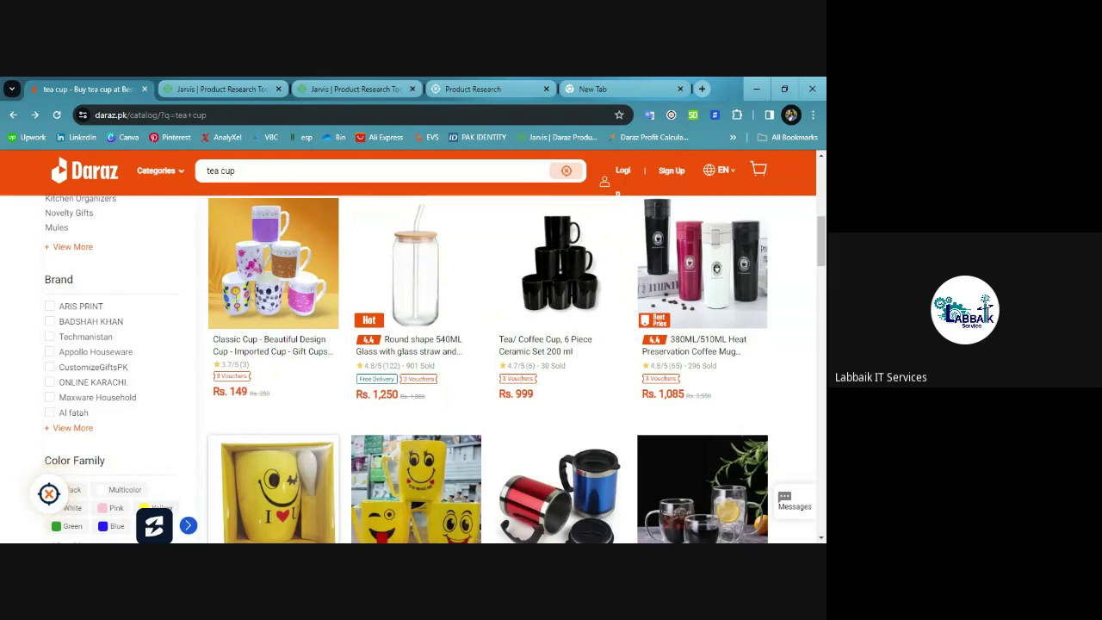
scroll(324, 471, "up", 5)
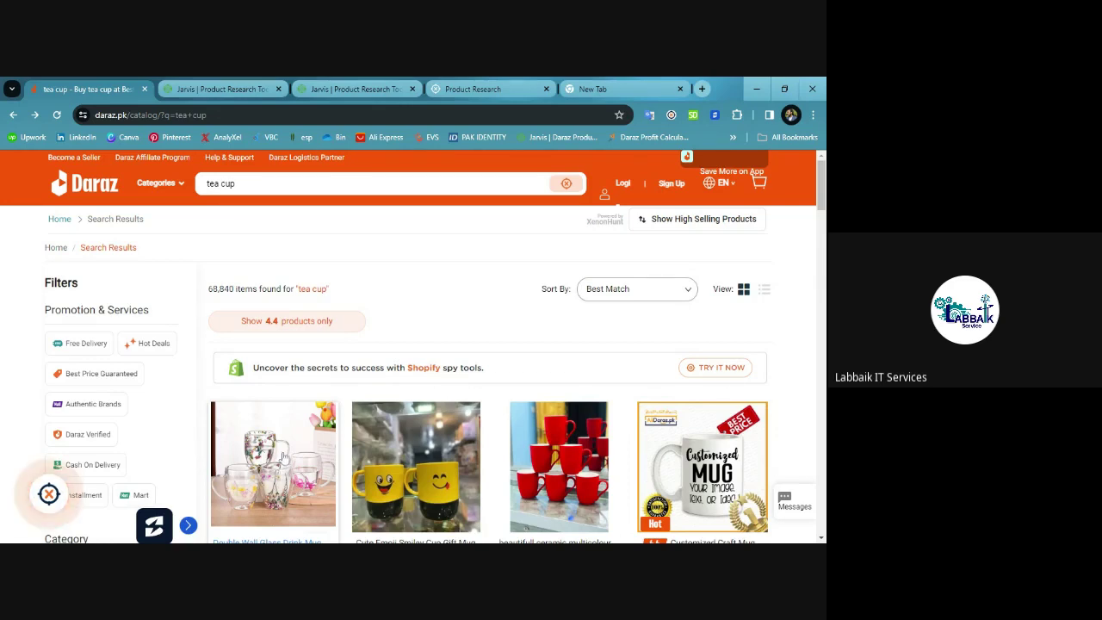
scroll(284, 459, "down", 4)
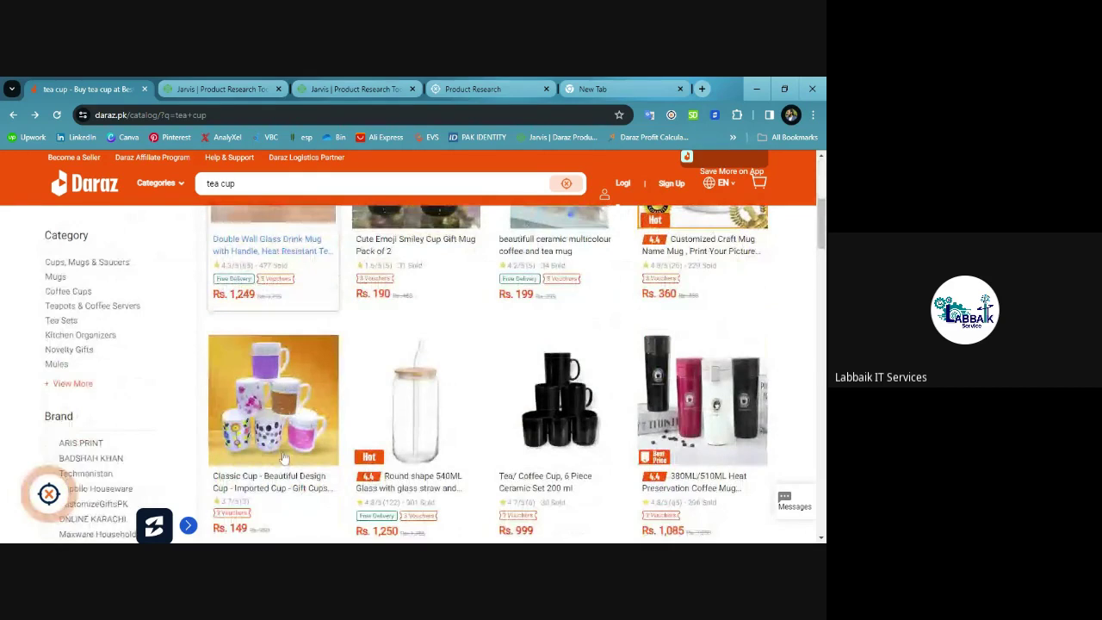
scroll(284, 459, "down", 3)
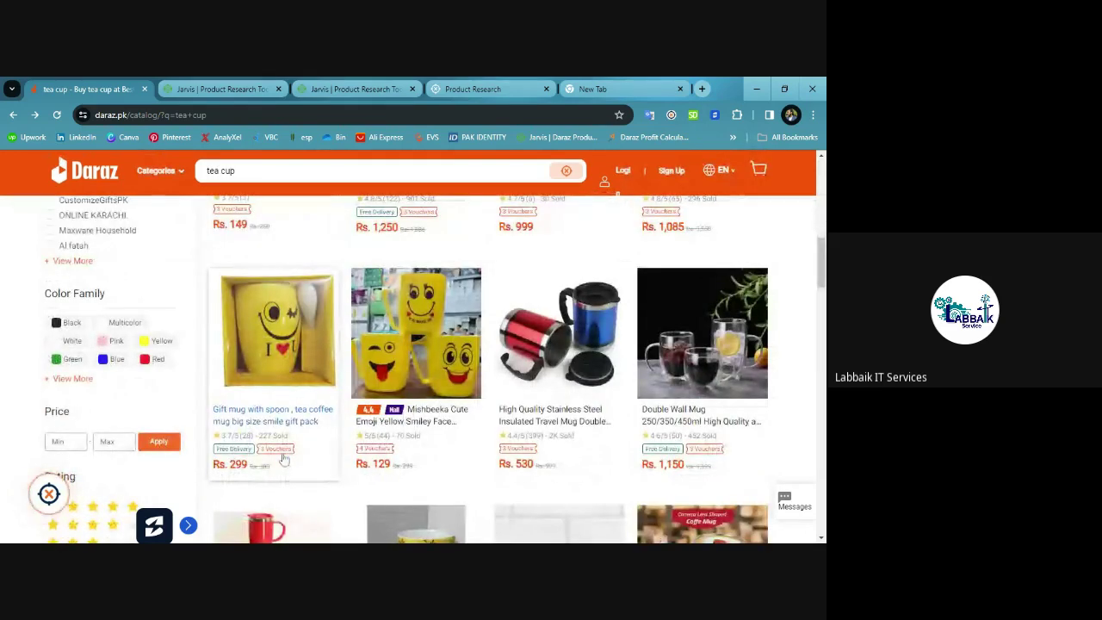
scroll(284, 459, "down", 2)
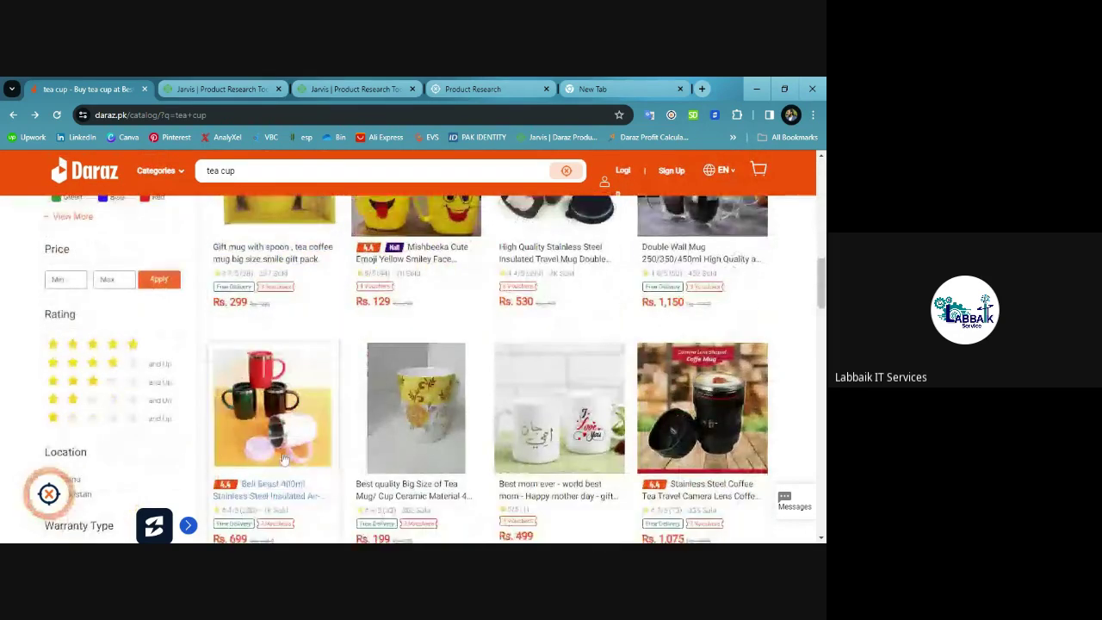
scroll(284, 459, "down", 1)
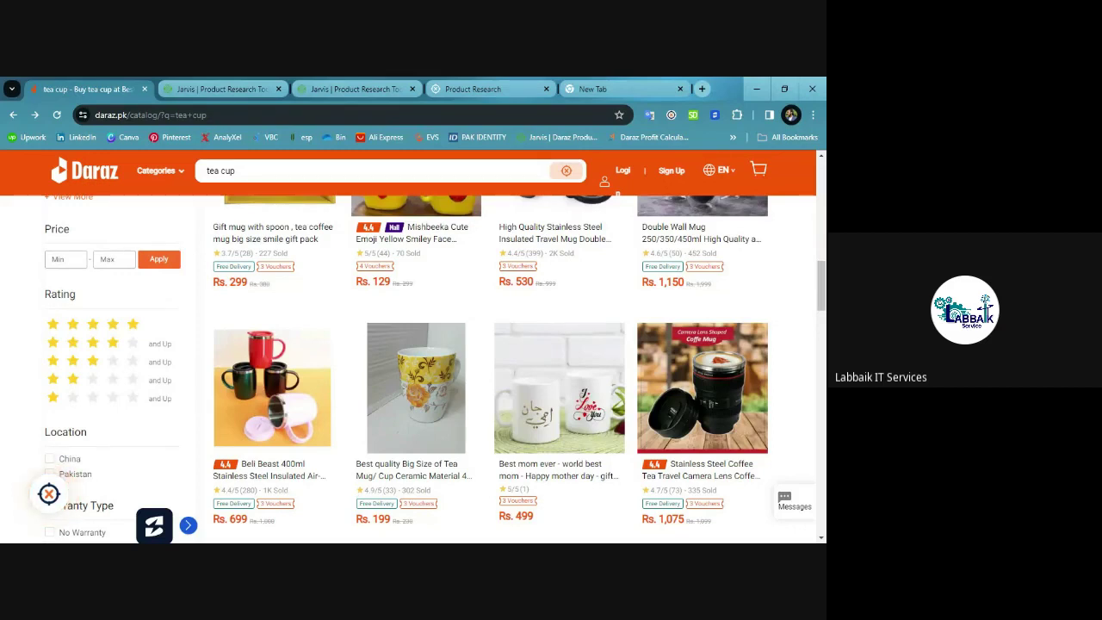
scroll(350, 492, "down", 2)
scroll(350, 492, "down", 1)
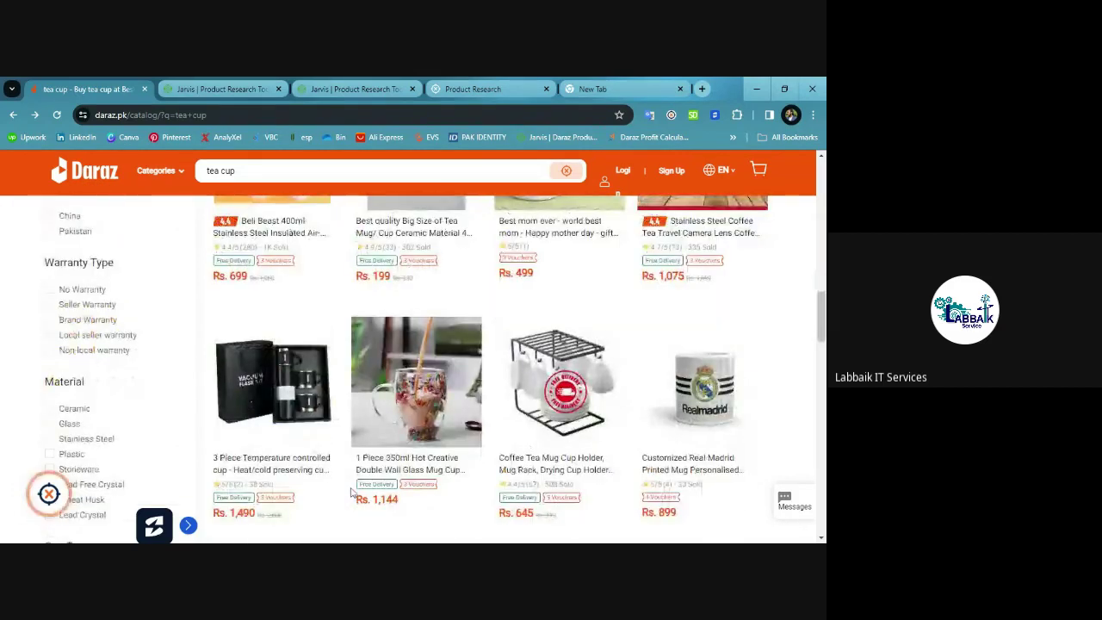
scroll(351, 492, "down", 2)
scroll(350, 492, "down", 3)
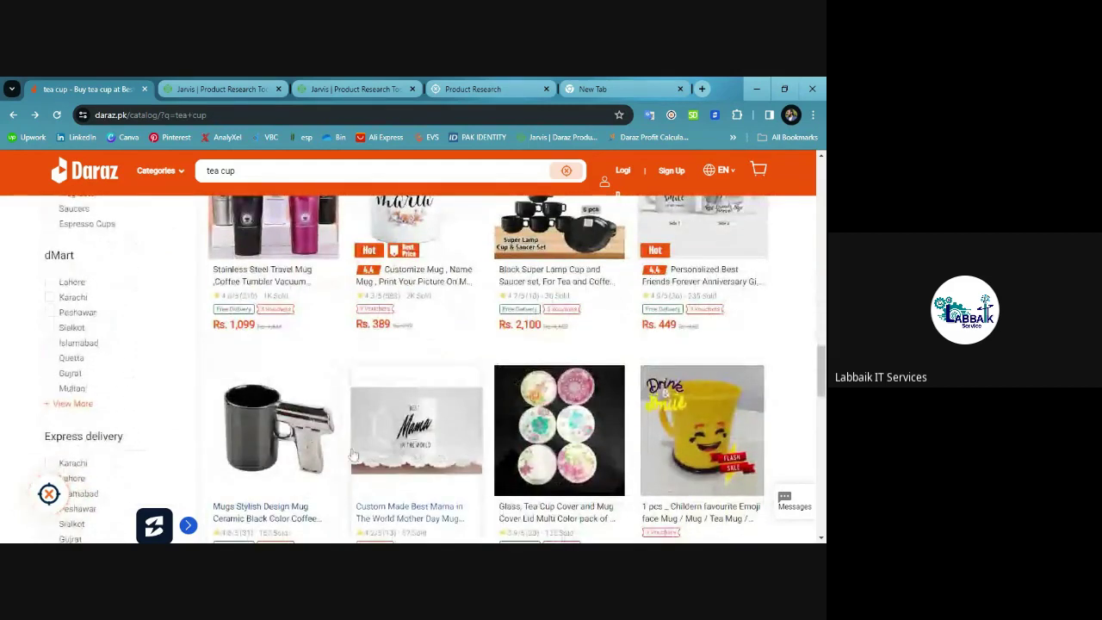
mouse_move(164, 177)
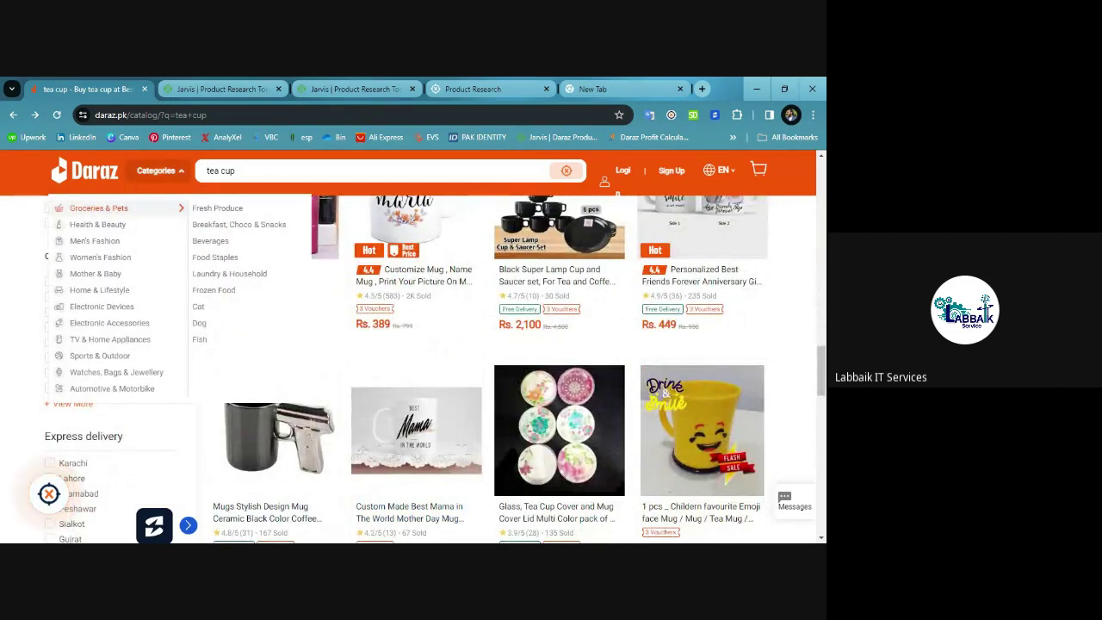
mouse_move(148, 357)
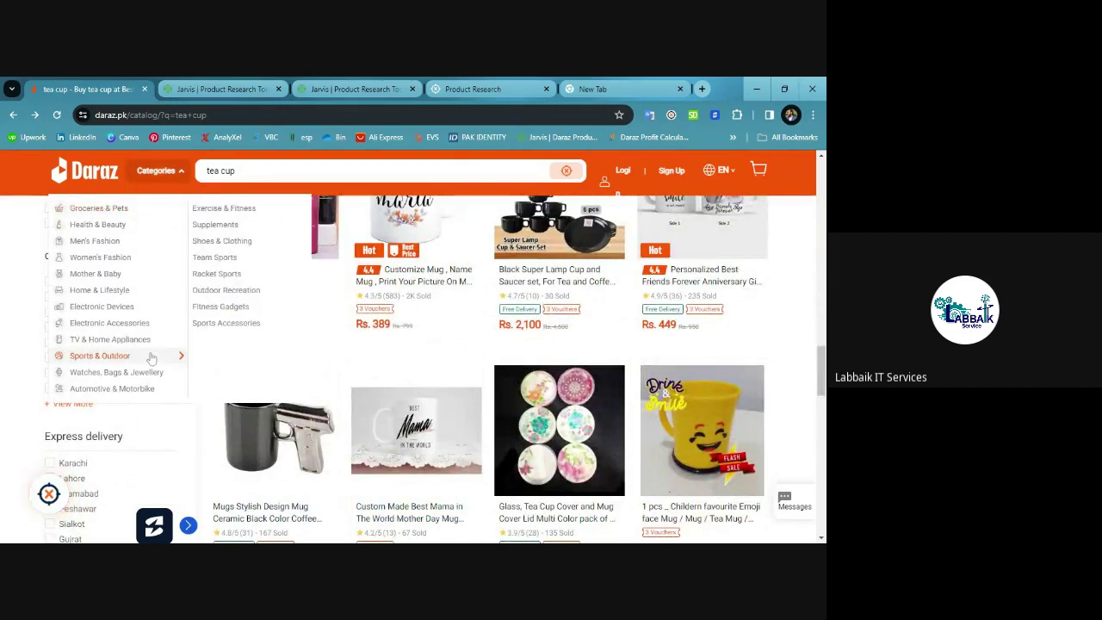
mouse_move(125, 390)
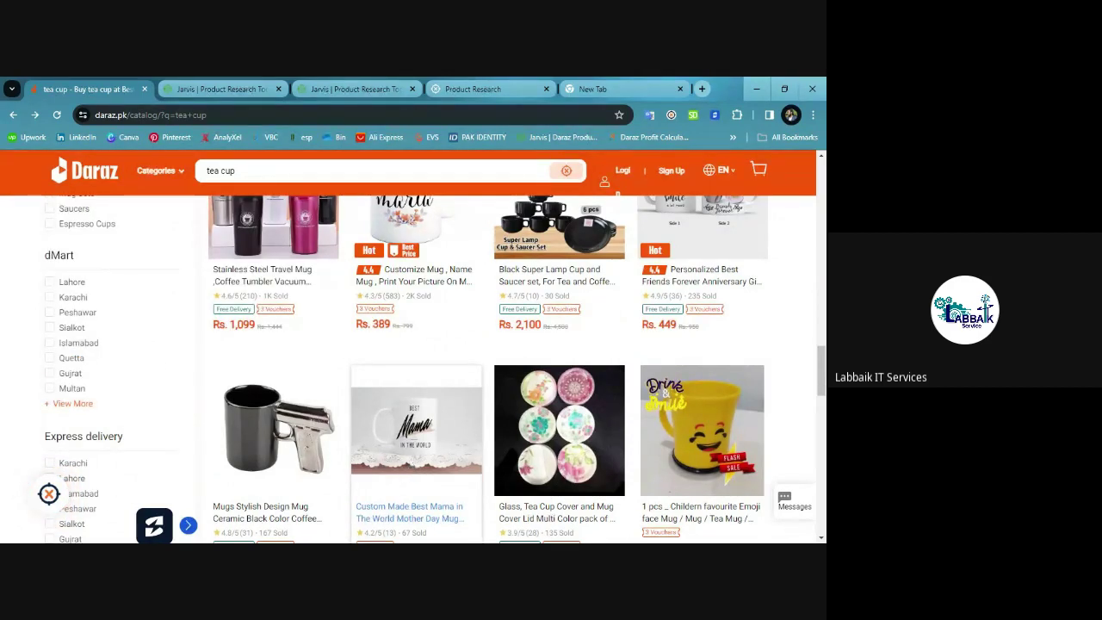
scroll(412, 466, "down", 4)
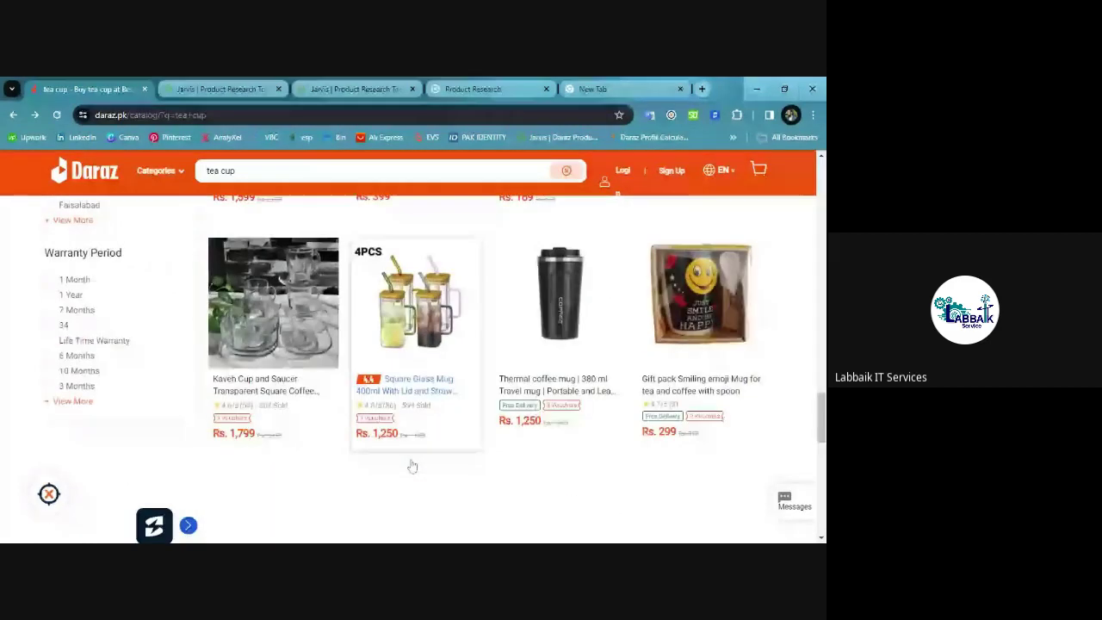
scroll(413, 466, "down", 3)
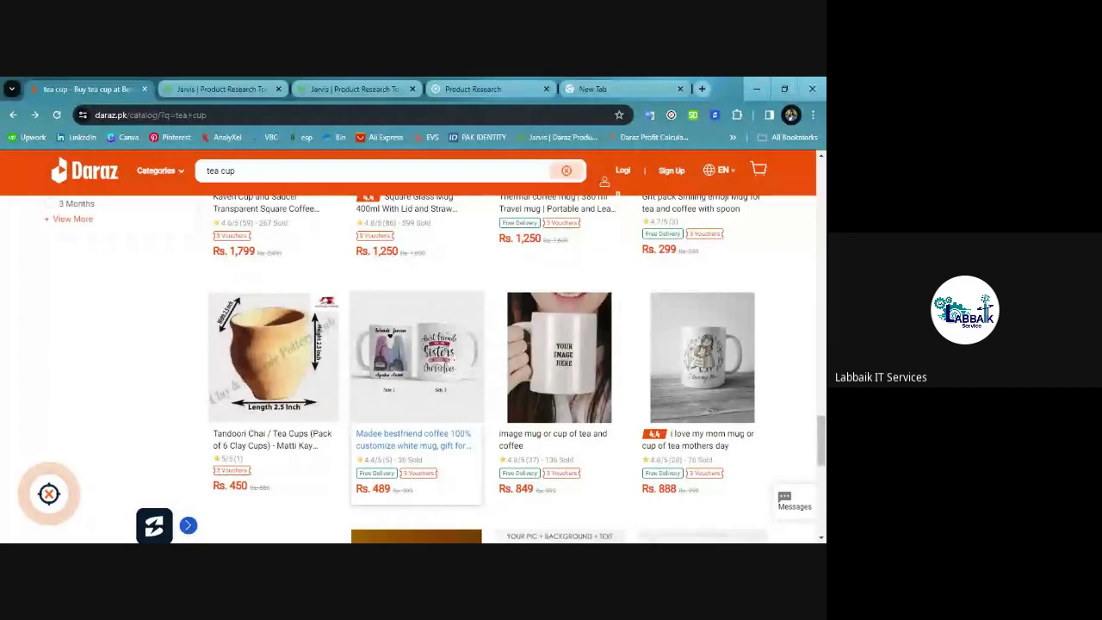
scroll(459, 308, "down", 3)
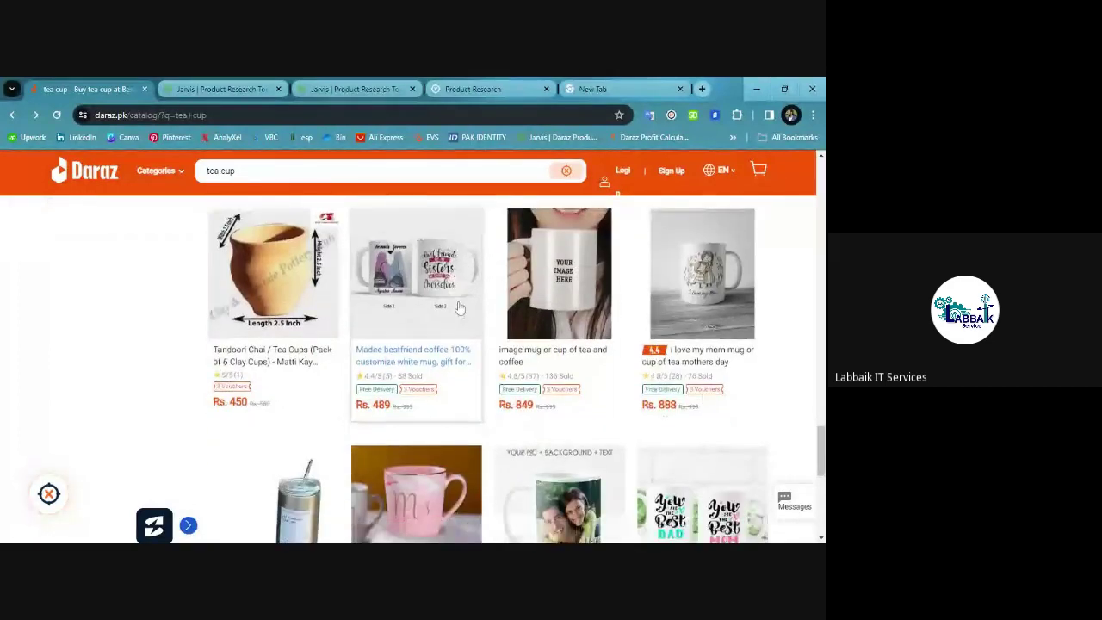
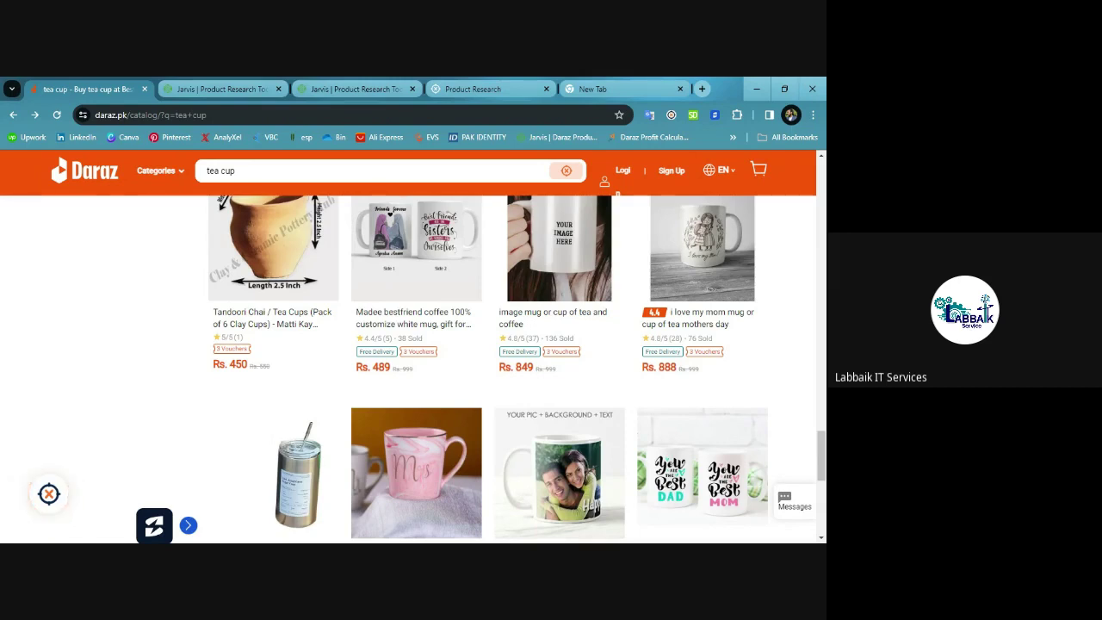
Glance at the Jarvis profit calculator, then look back over the tea cup search results.
left_click(188, 82)
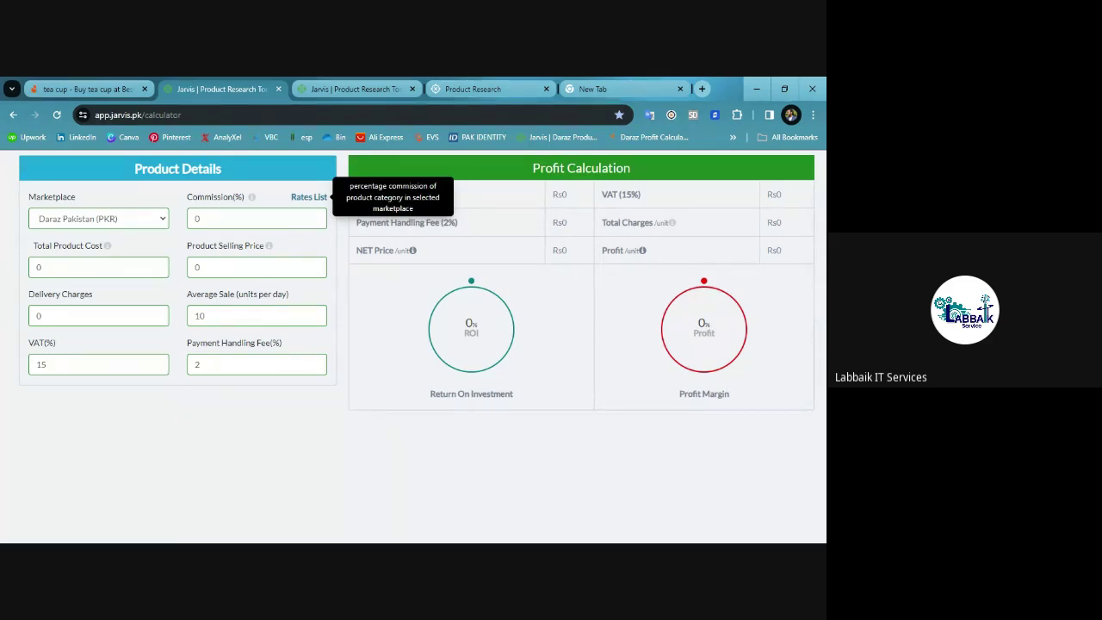
left_click(74, 84)
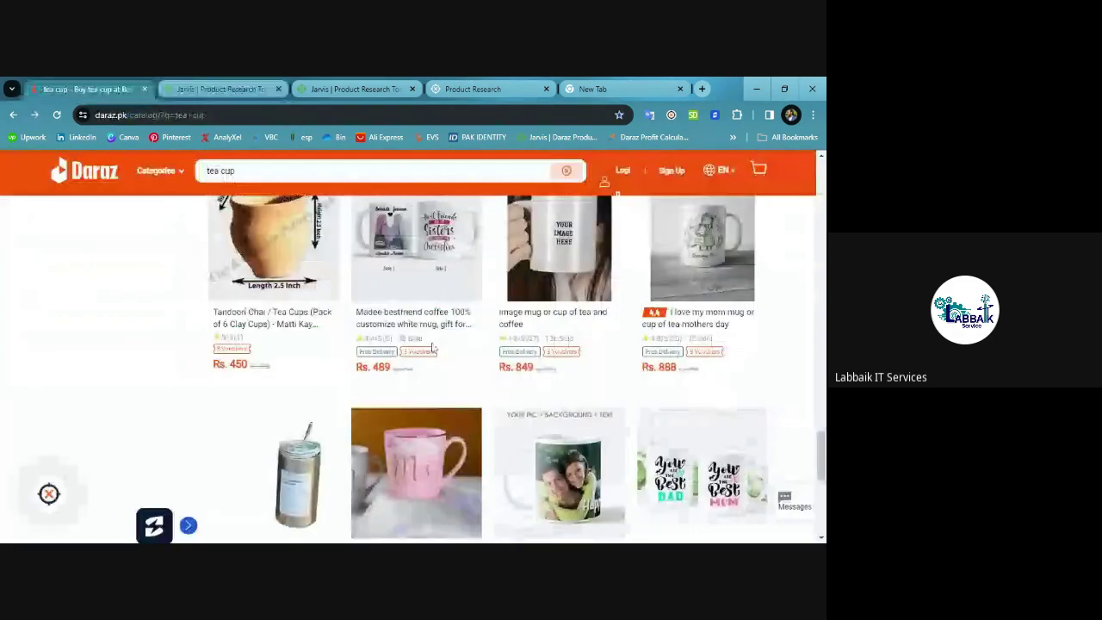
scroll(433, 348, "up", 10)
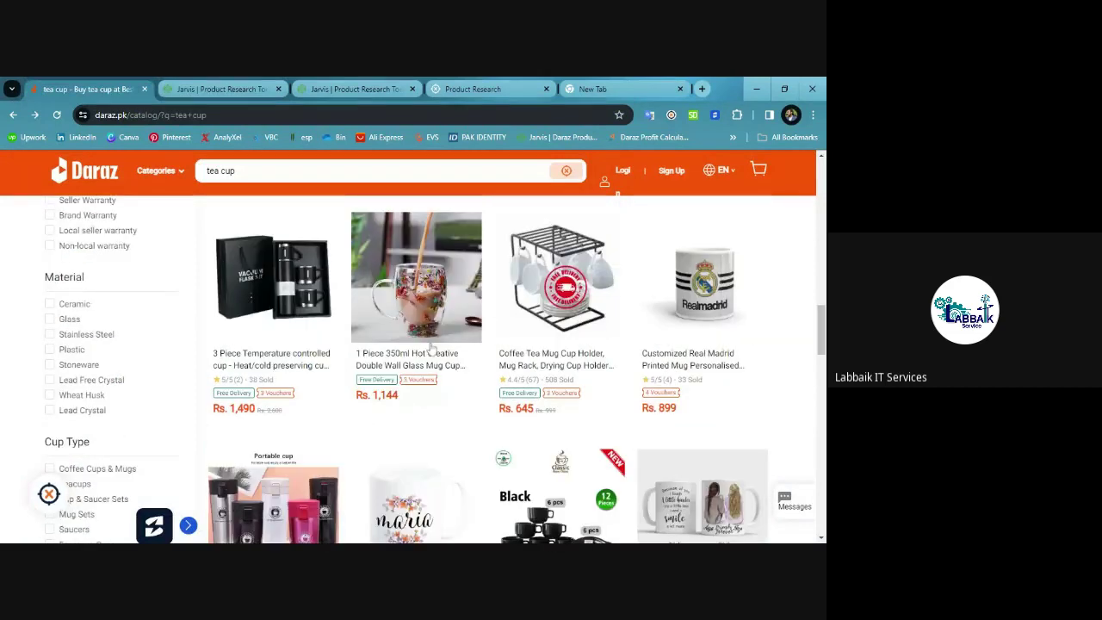
scroll(433, 348, "up", 6)
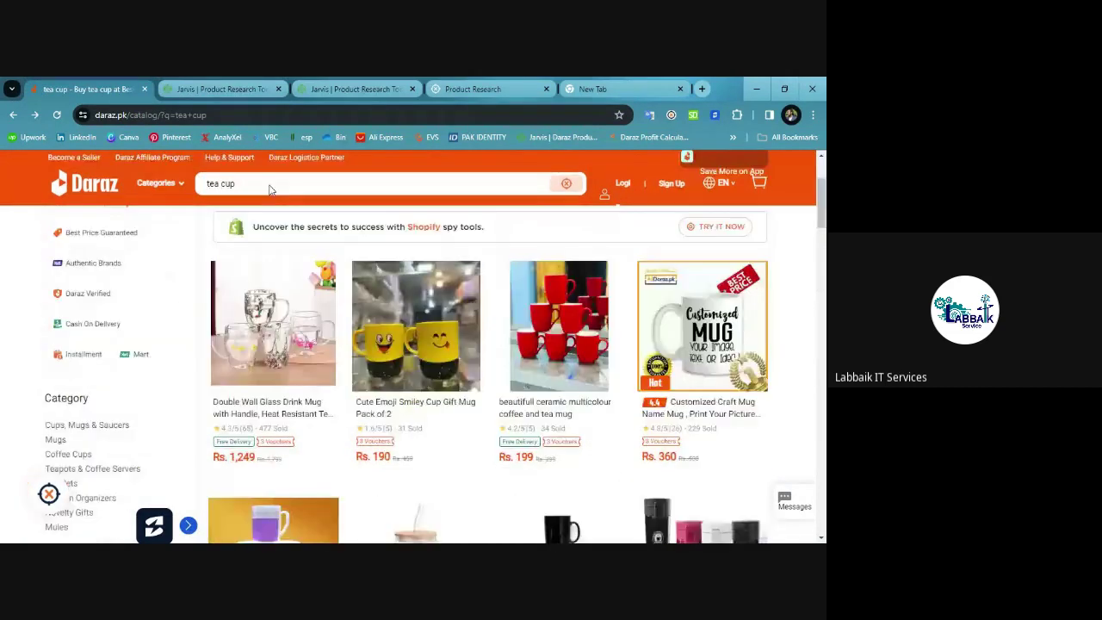
scroll(269, 189, "up", 1)
scroll(433, 348, "up", 1)
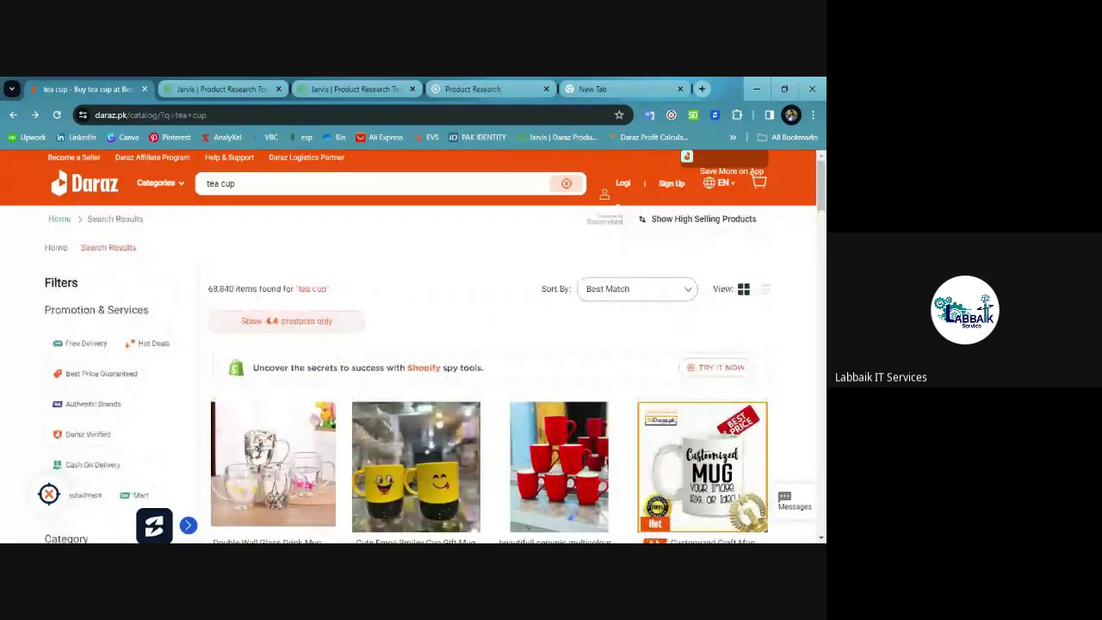
left_click(185, 89)
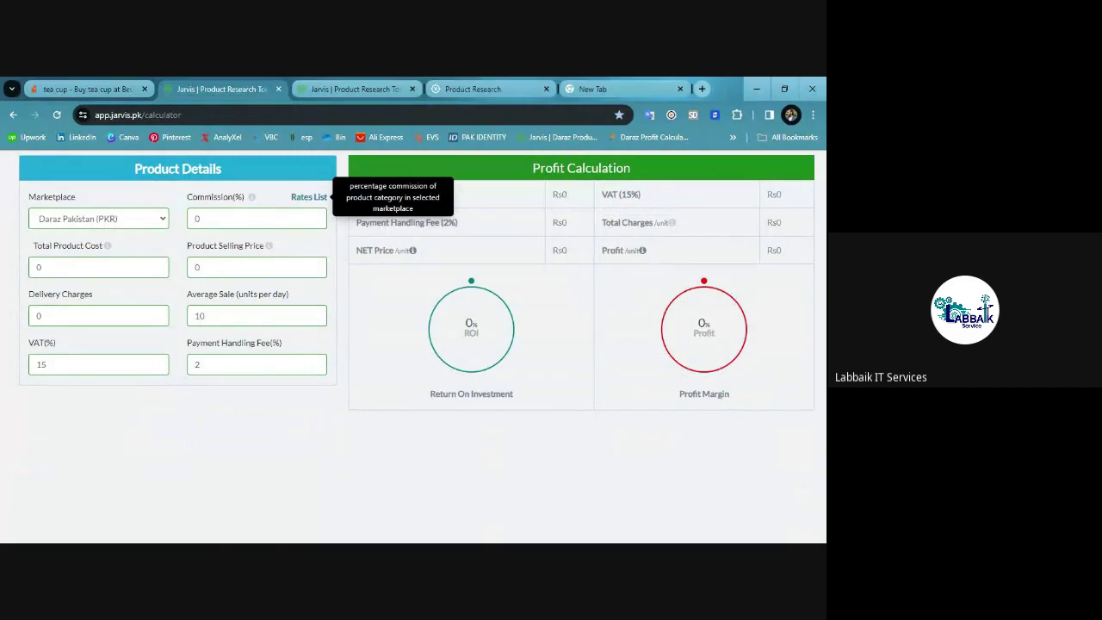
left_click(137, 87)
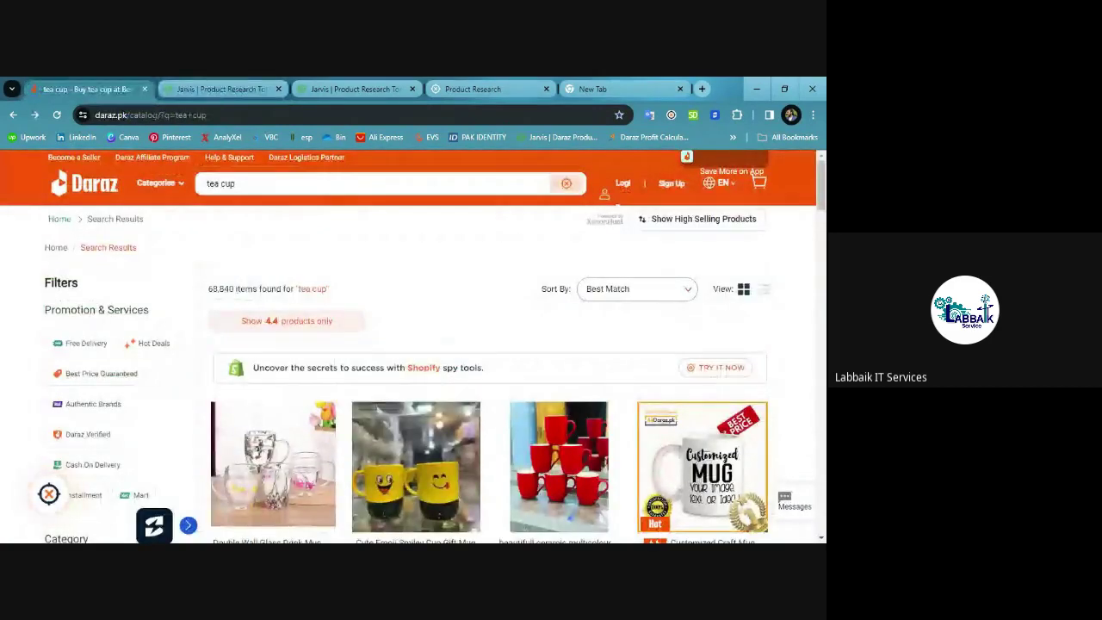
scroll(258, 289, "down", 3)
scroll(285, 291, "down", 3)
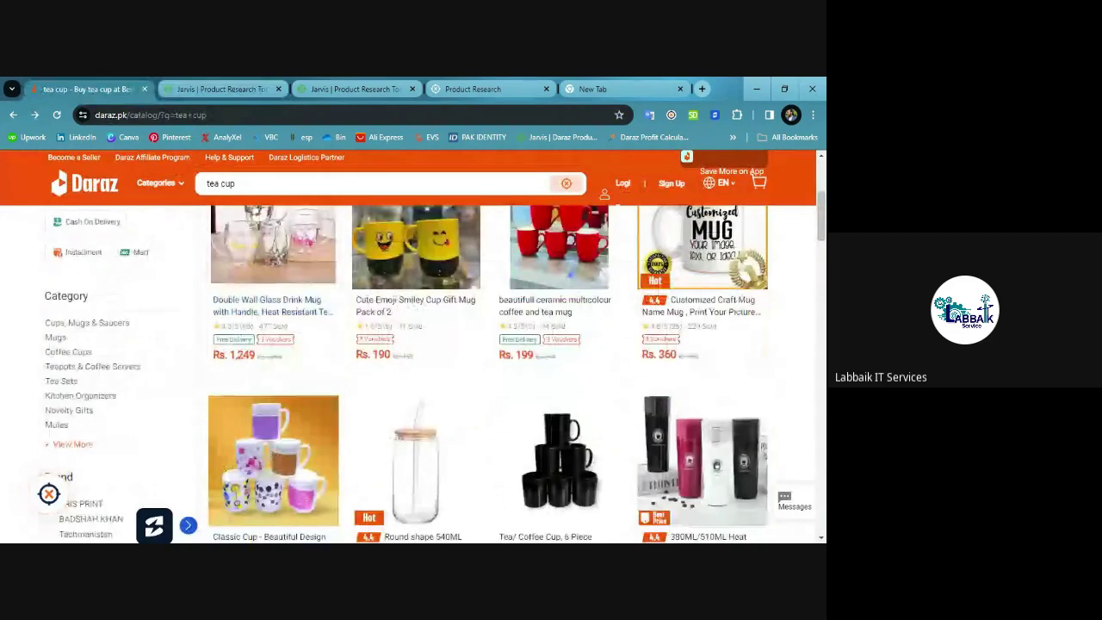
Replace 'tea cup' with 'magic' in the Daraz search box and run the search.
triple_click(220, 183)
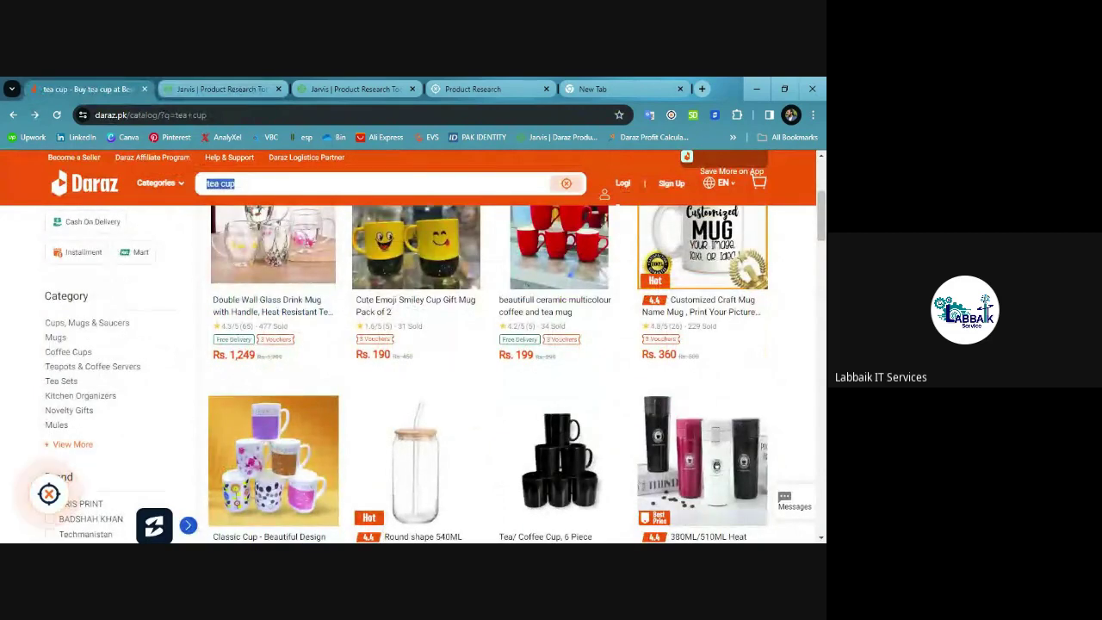
type("m")
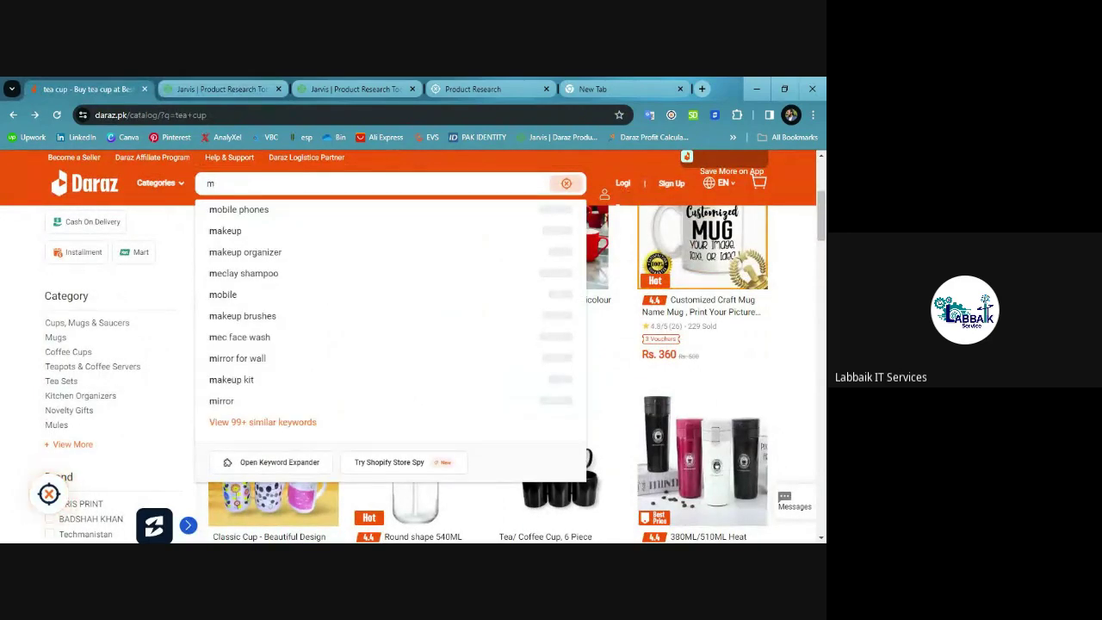
type("a")
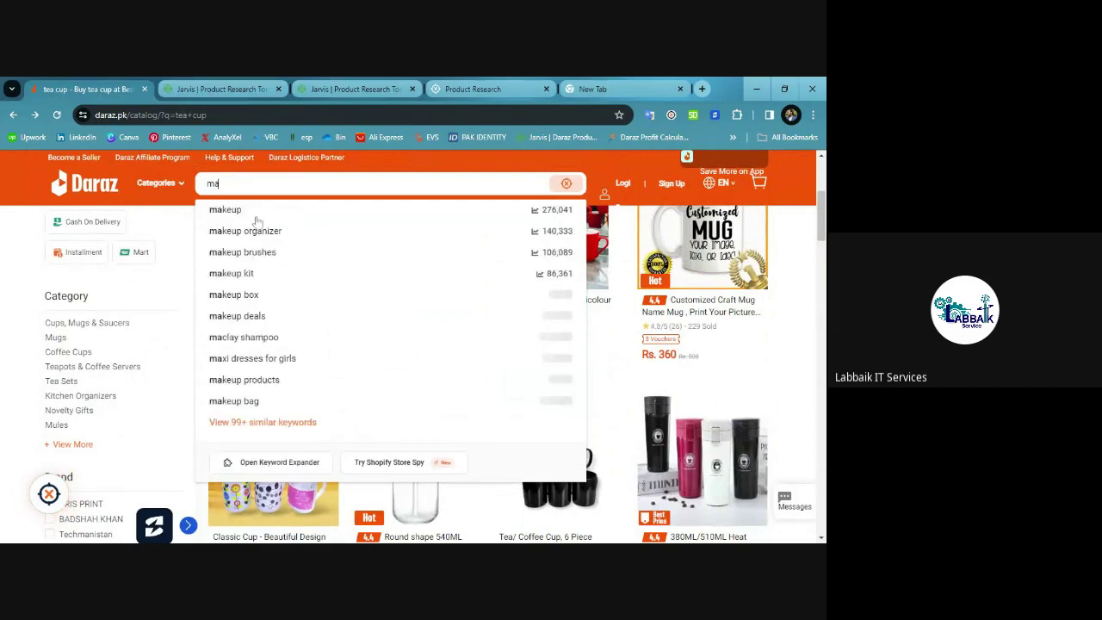
type("i")
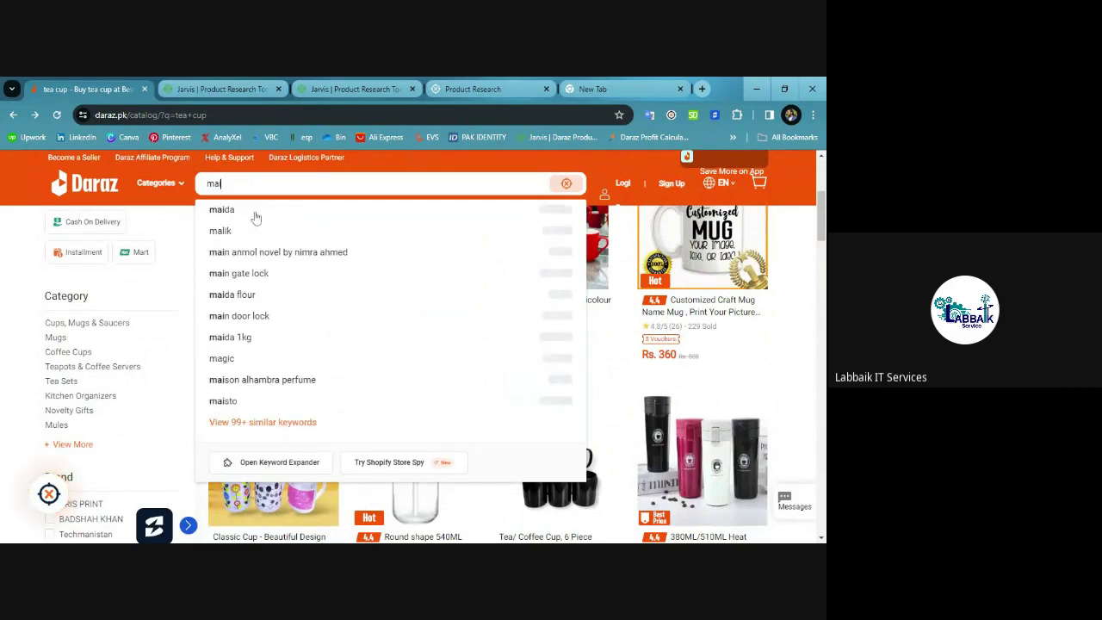
type("c")
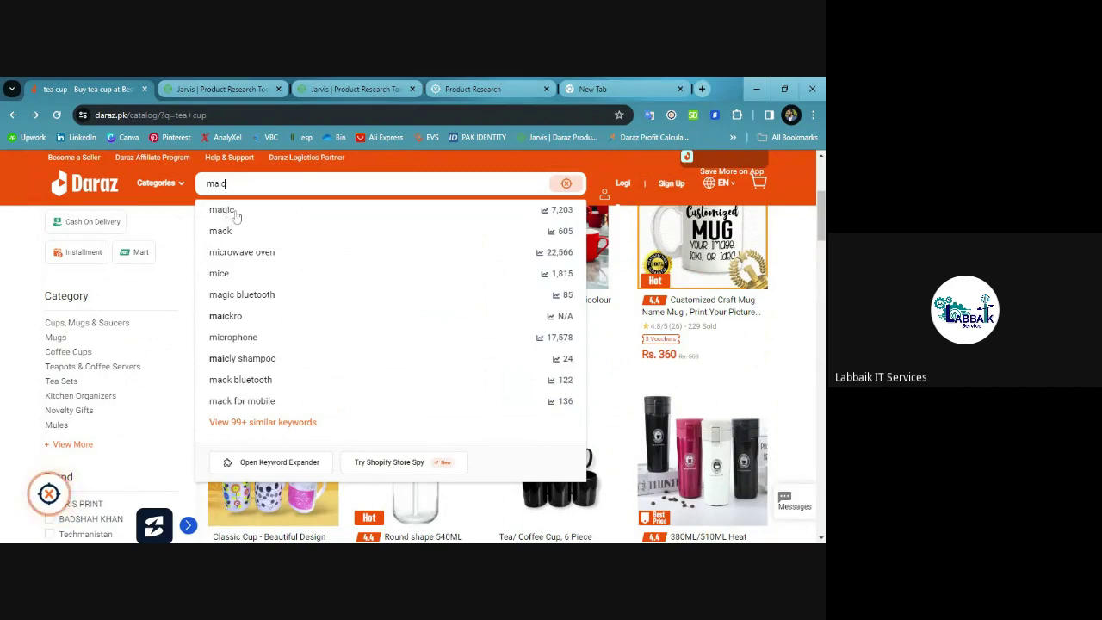
key("BackSpace")
key("BackSpace")
type("gi")
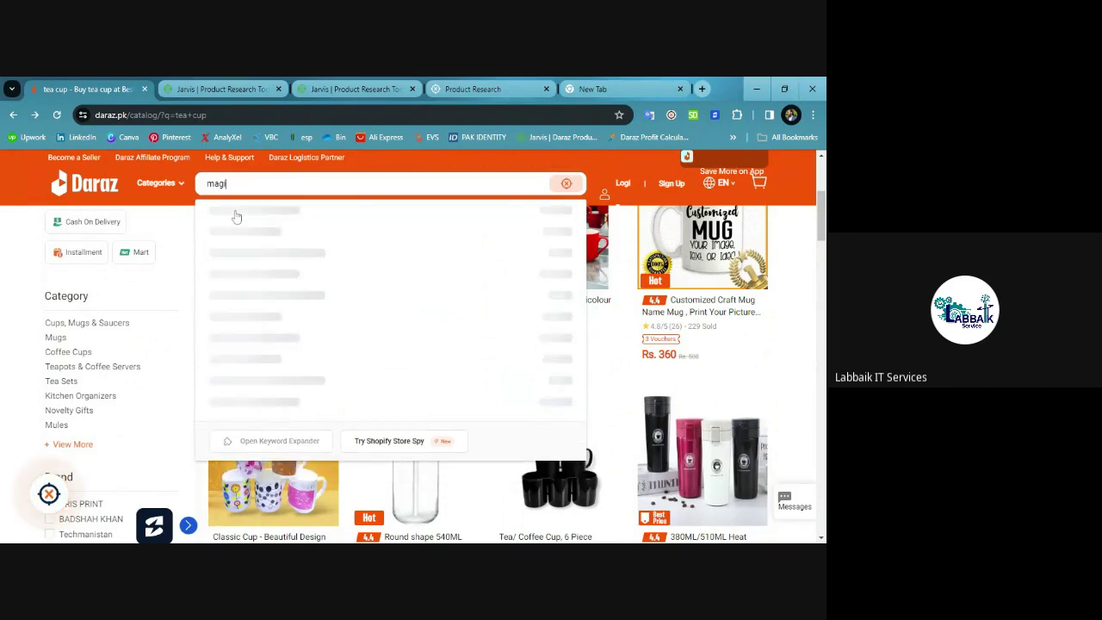
type("c")
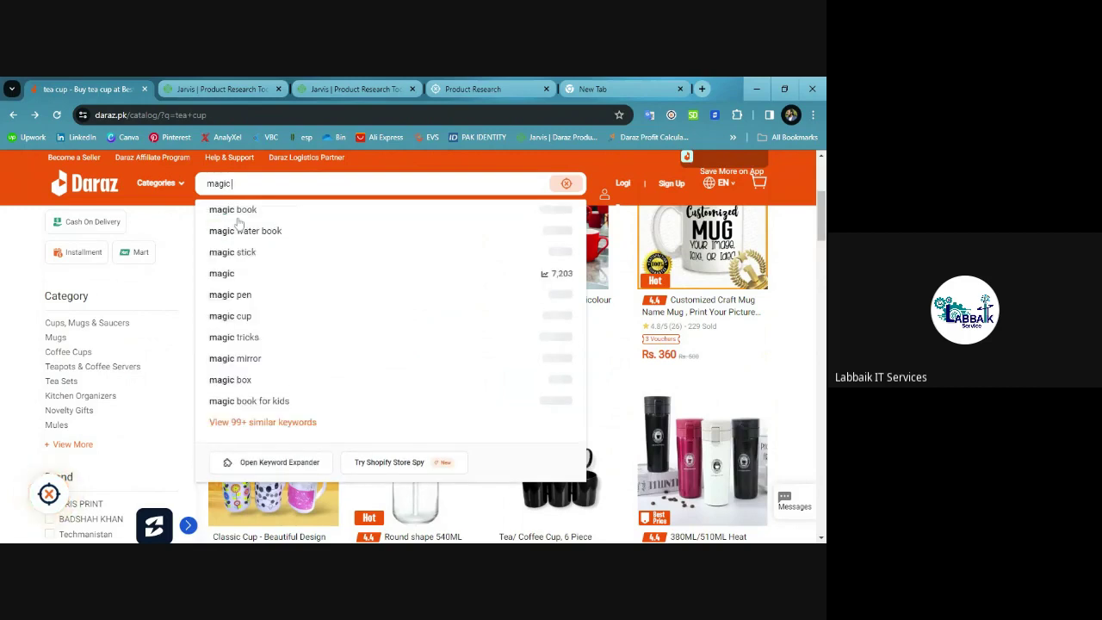
key("Return")
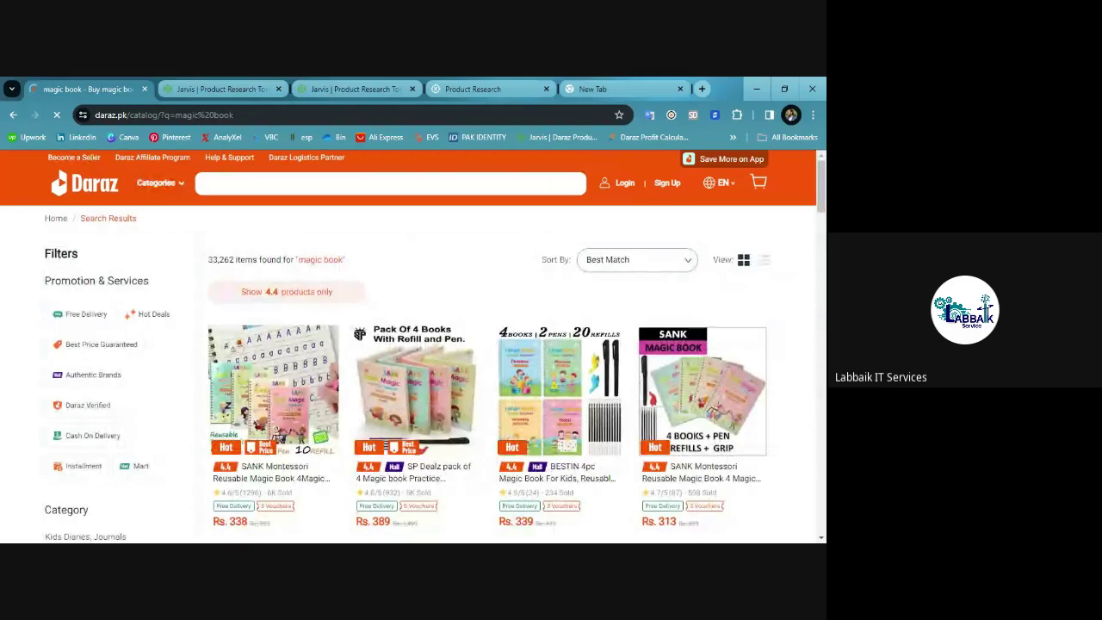
Browse the magic book results and open the SANK Montessori Reusable Magic Book listing at Rs. 338.
scroll(406, 354, "down", 1)
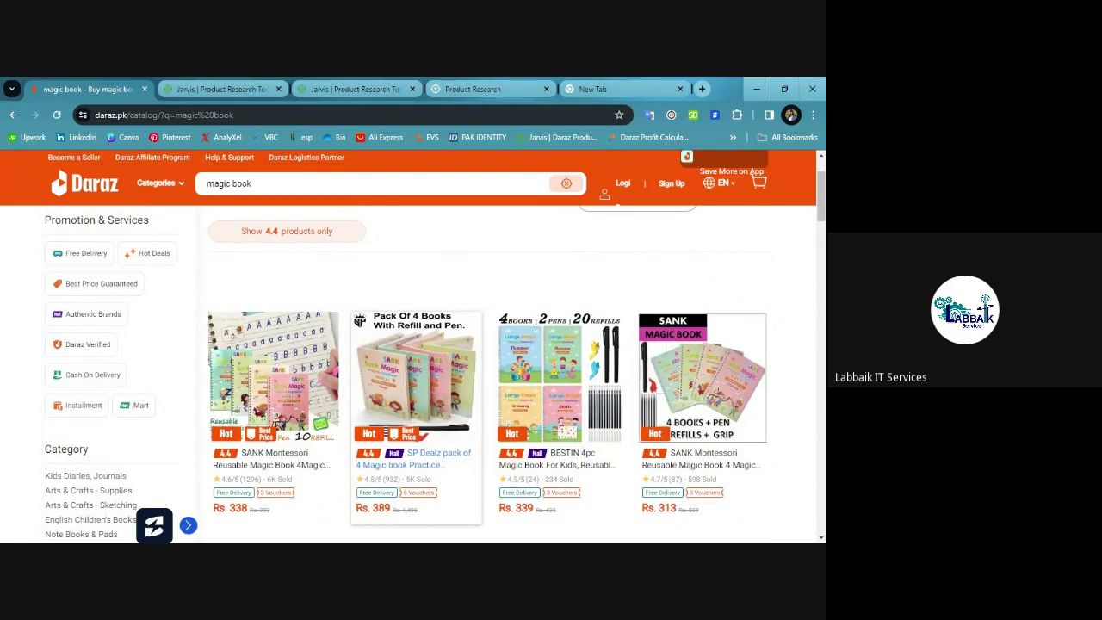
scroll(508, 371, "down", 1)
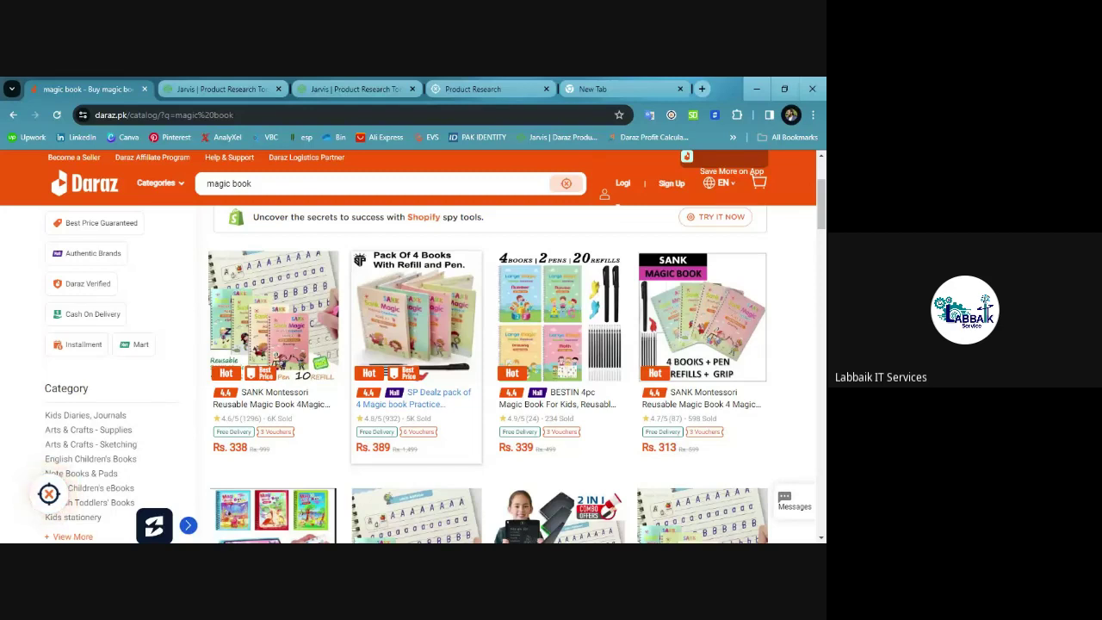
scroll(403, 365, "down", 1)
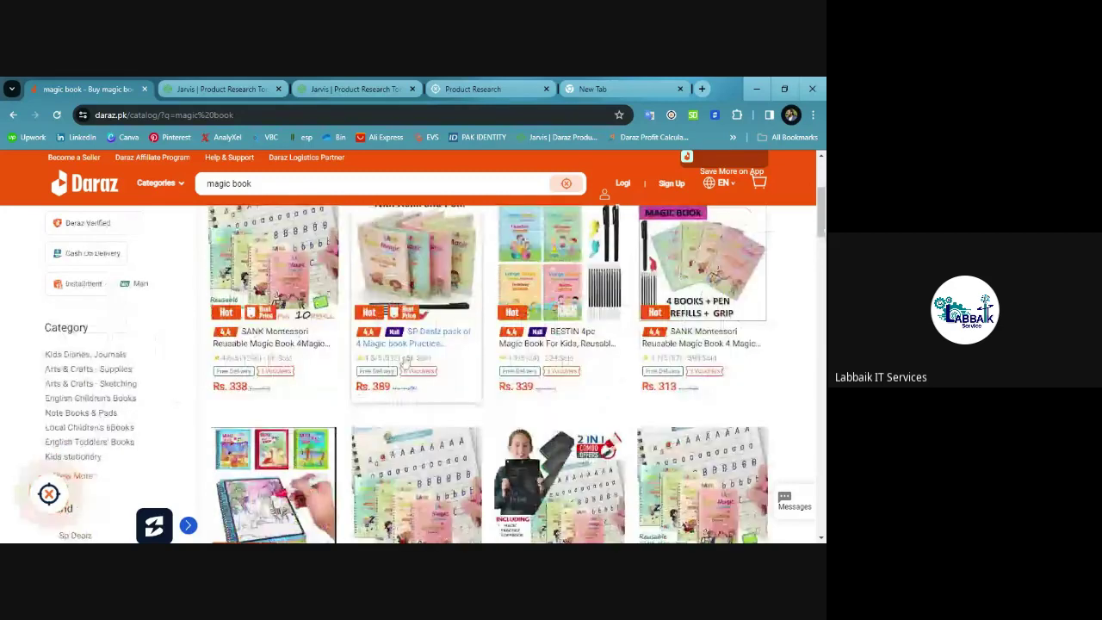
left_click(301, 296)
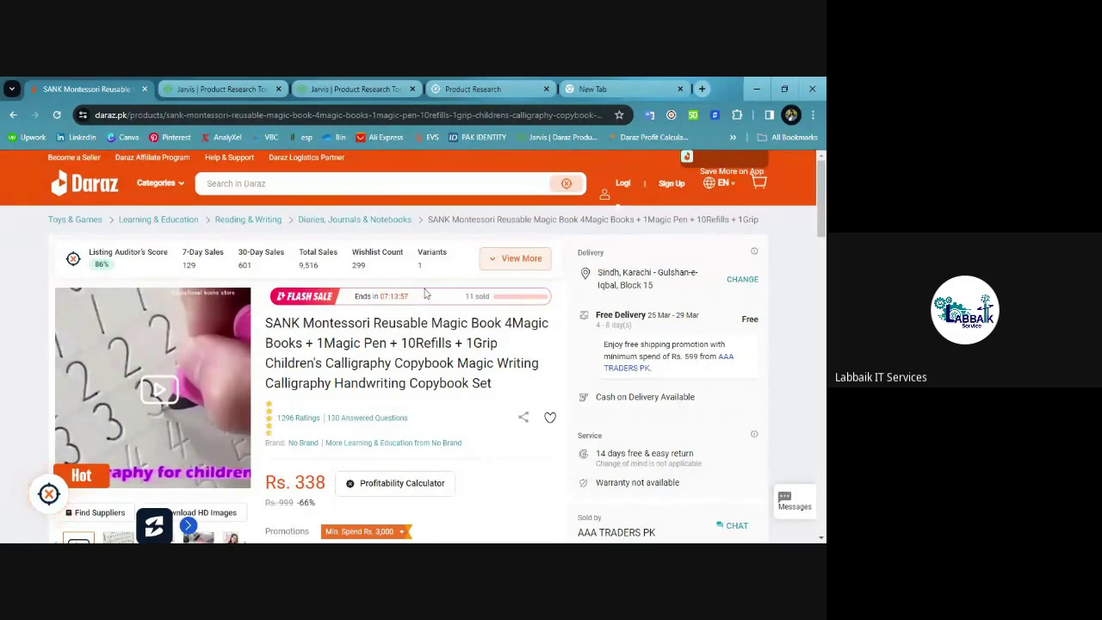
Scroll the SANK Montessori page down to its reviews: 4.6 stars from 1,296 ratings.
scroll(424, 295, "down", 4)
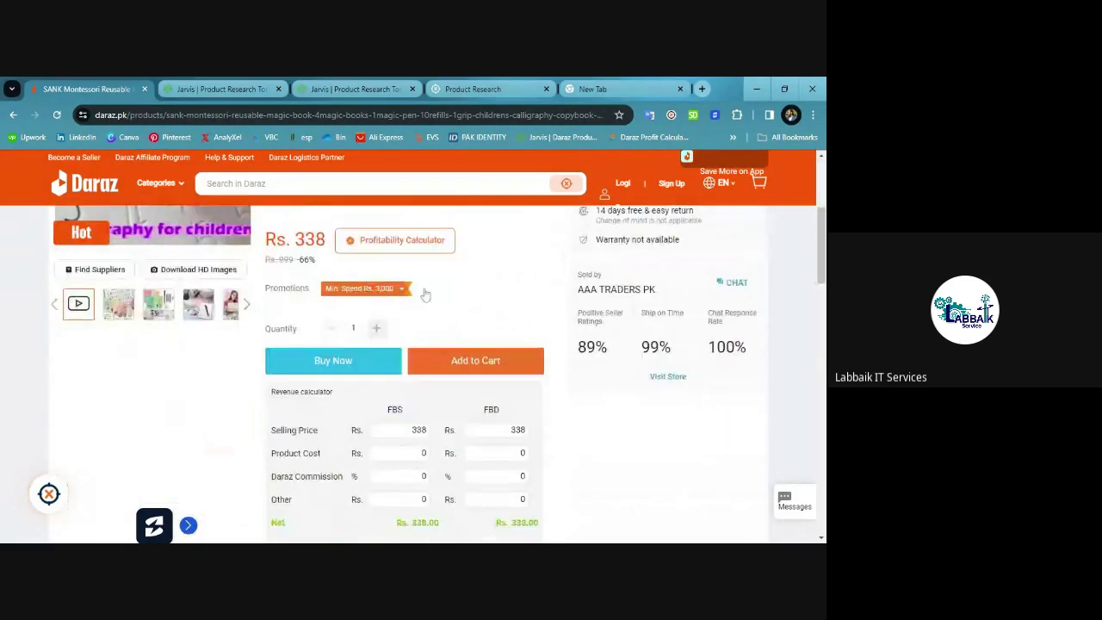
scroll(424, 294, "up", 5)
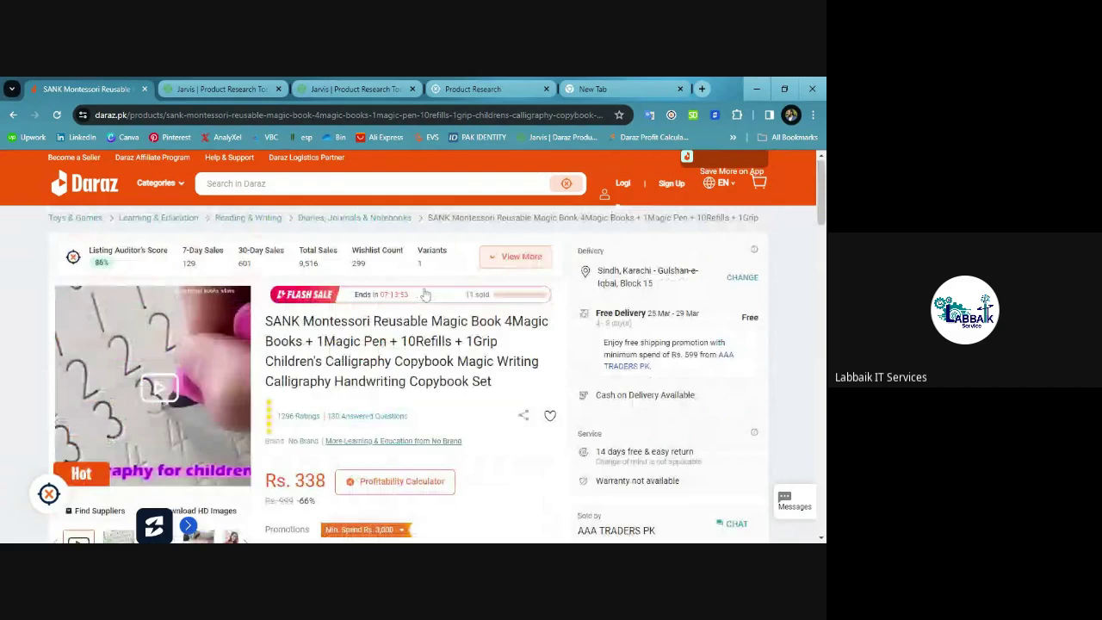
scroll(425, 294, "down", 6)
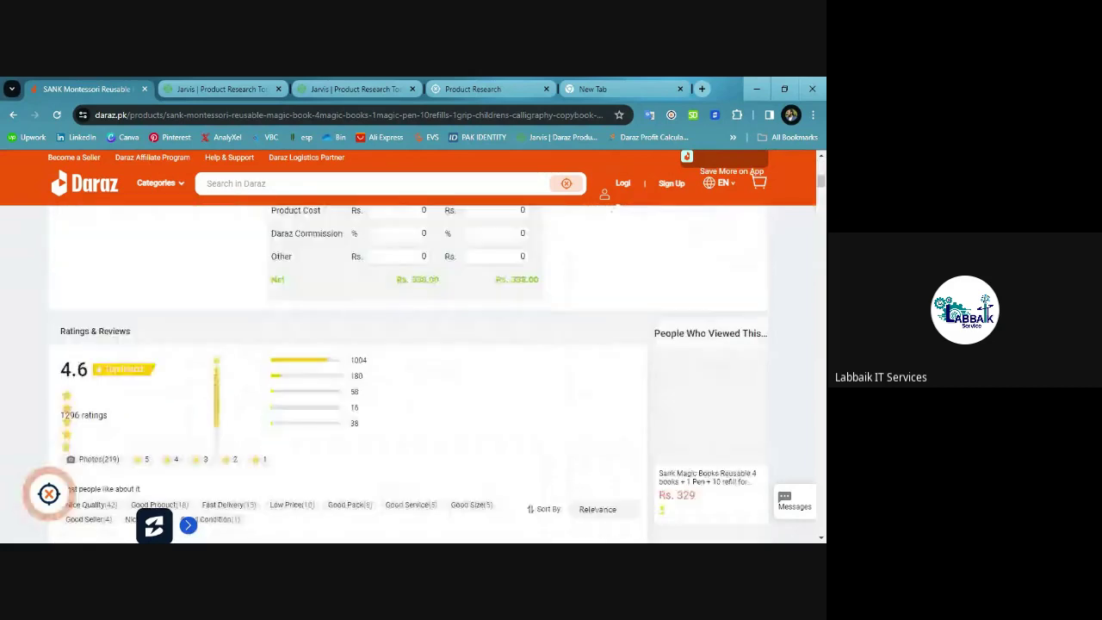
scroll(590, 334, "down", 2)
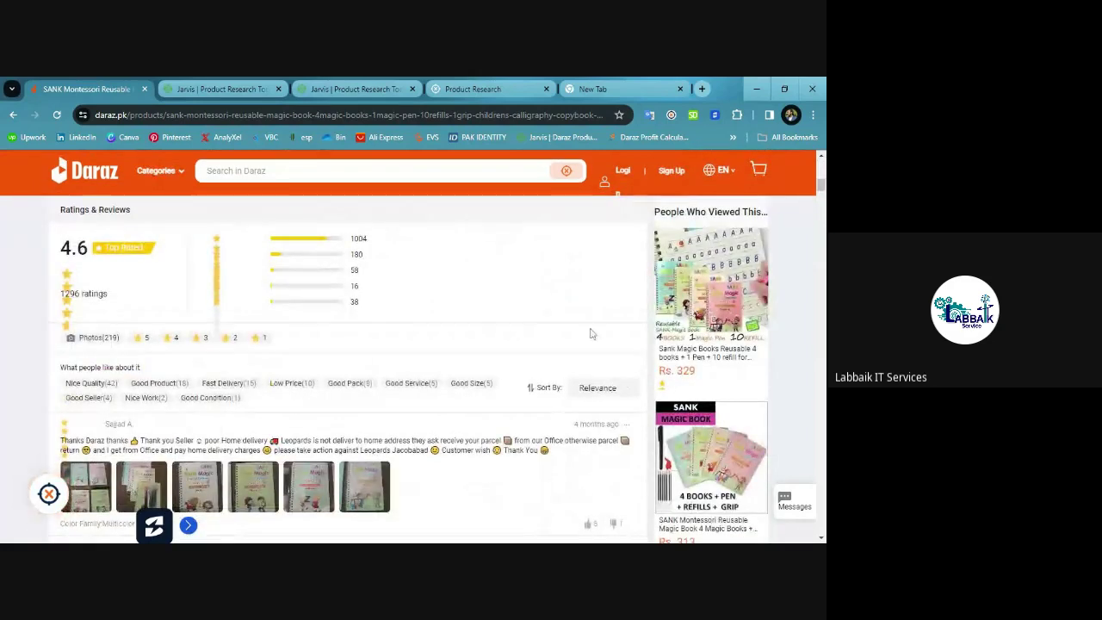
Sort the magic book's reviews by Recent.
left_click(594, 387)
left_click(591, 389)
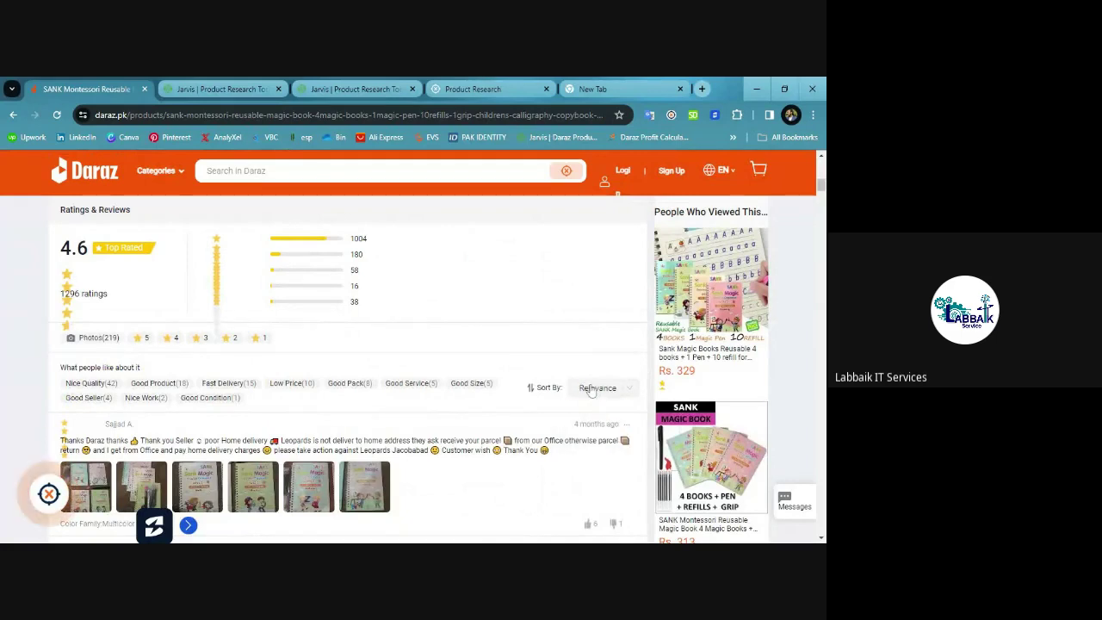
left_click(591, 389)
left_click(592, 432)
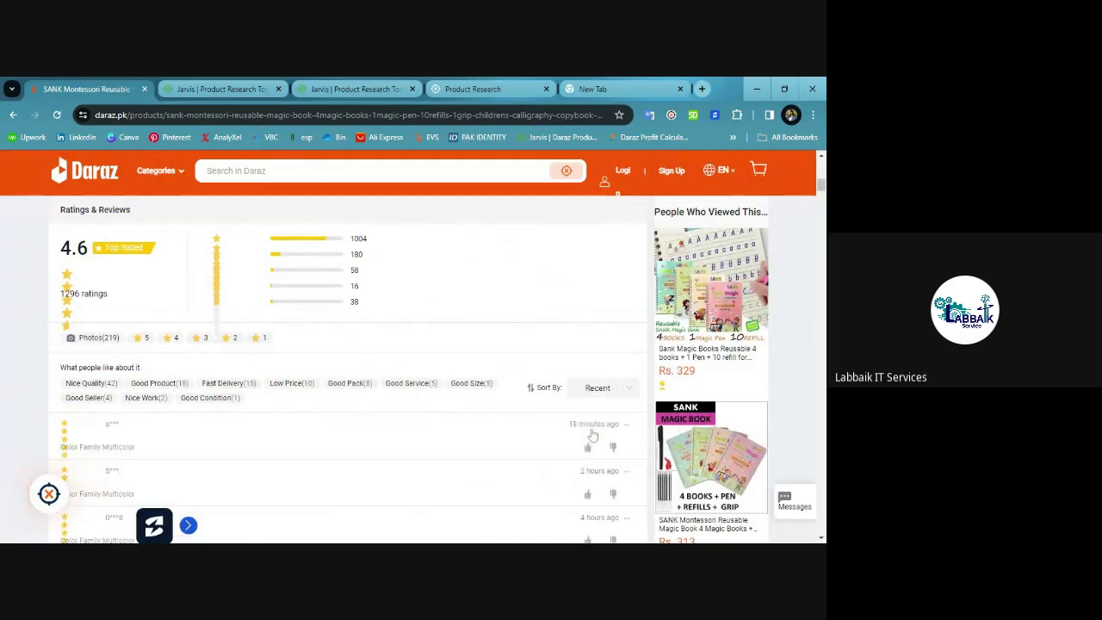
Read through the recent reviews on pages 2, 3 and 4.
scroll(593, 435, "down", 1)
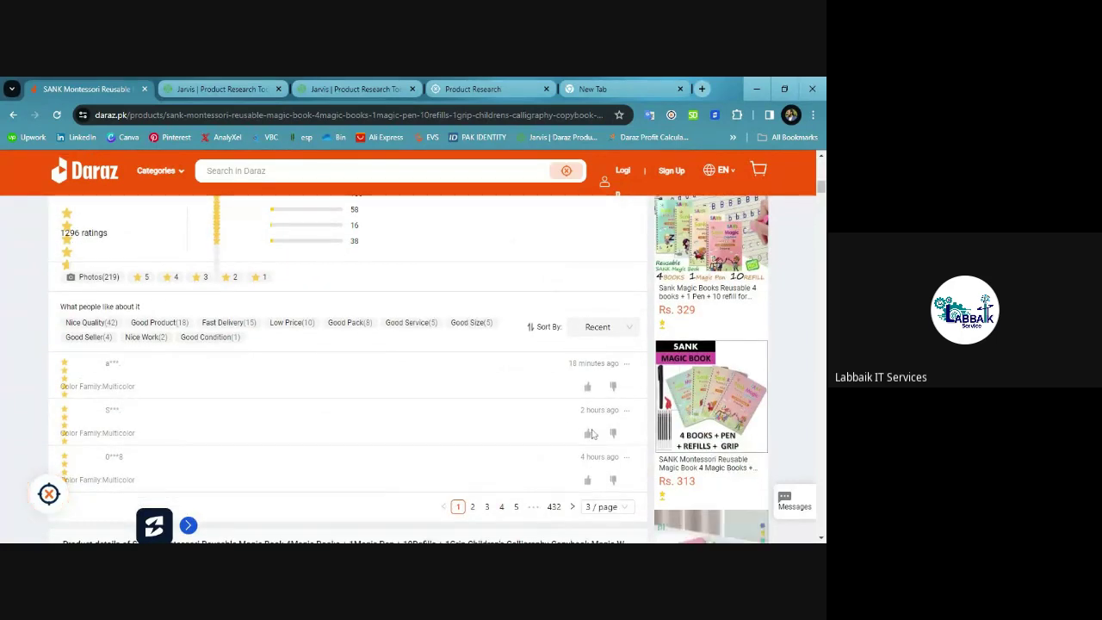
left_click(473, 507)
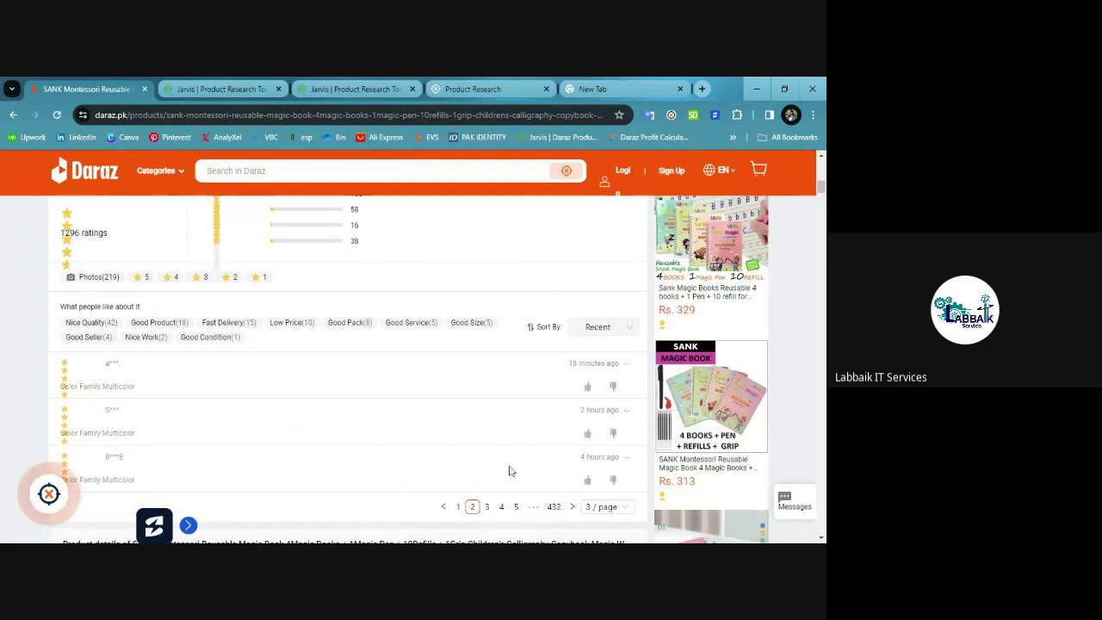
scroll(600, 446, "down", 1)
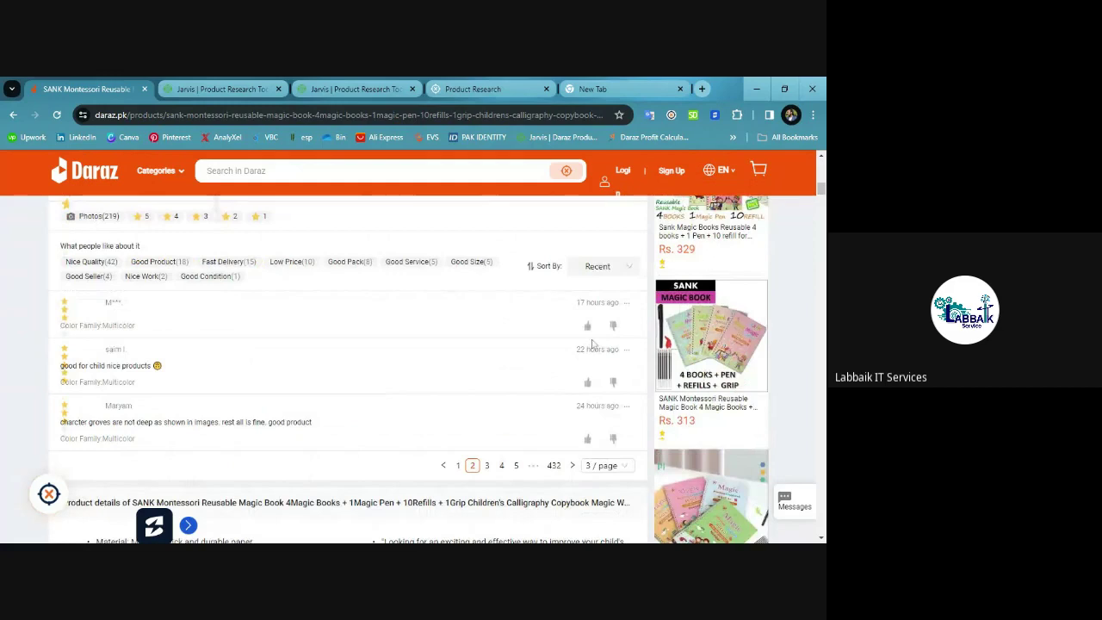
left_click(488, 465)
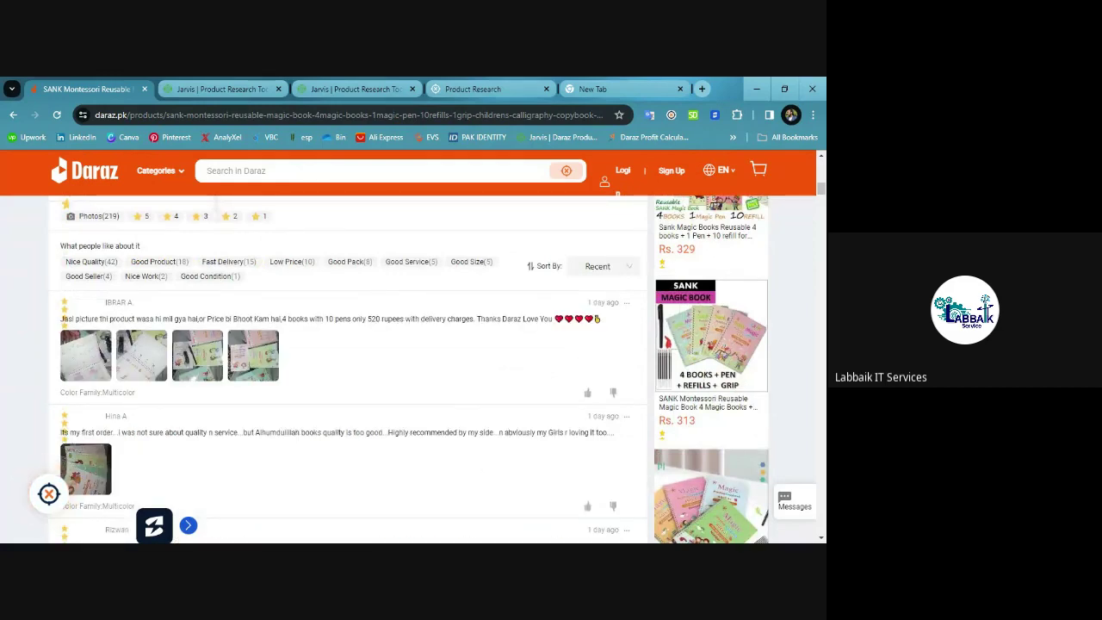
scroll(497, 452, "down", 1)
scroll(498, 439, "down", 2)
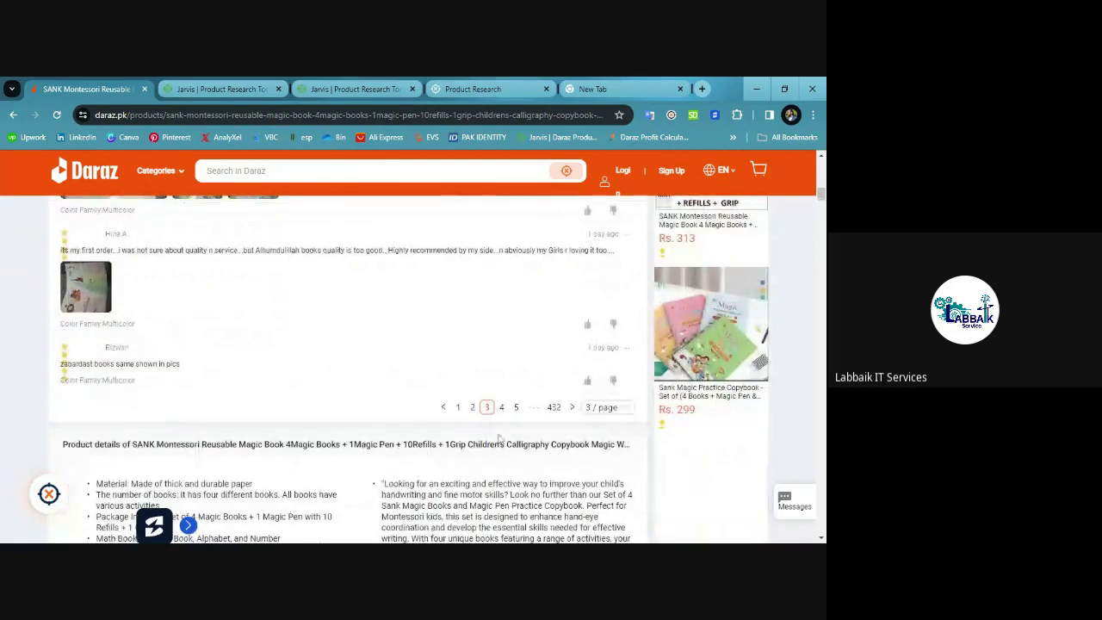
scroll(498, 439, "up", 3)
scroll(497, 441, "down", 3)
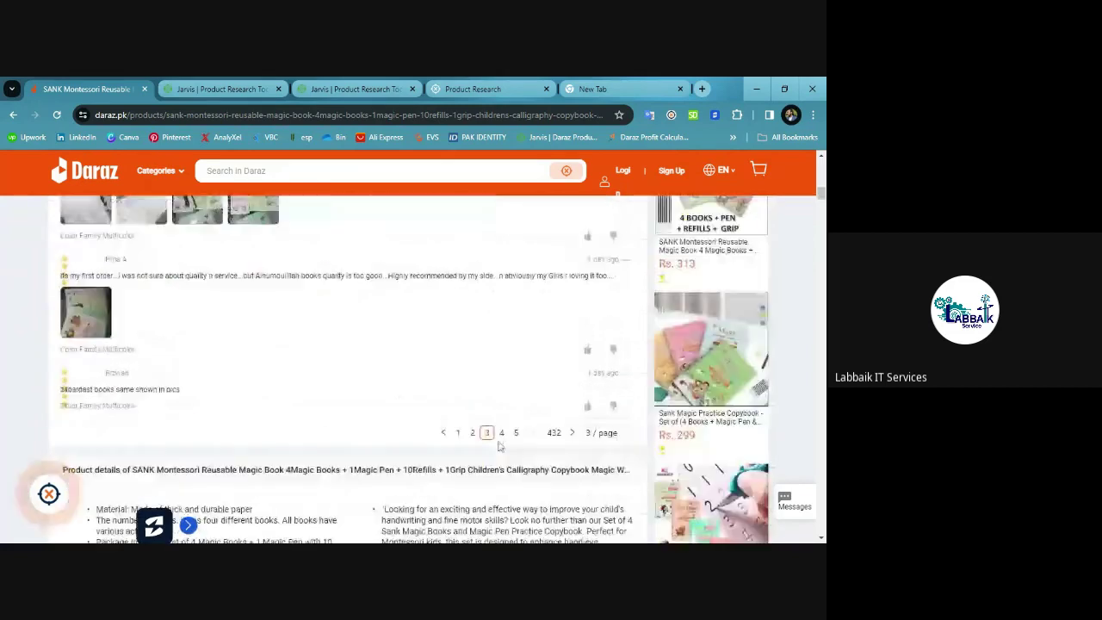
left_click(501, 408)
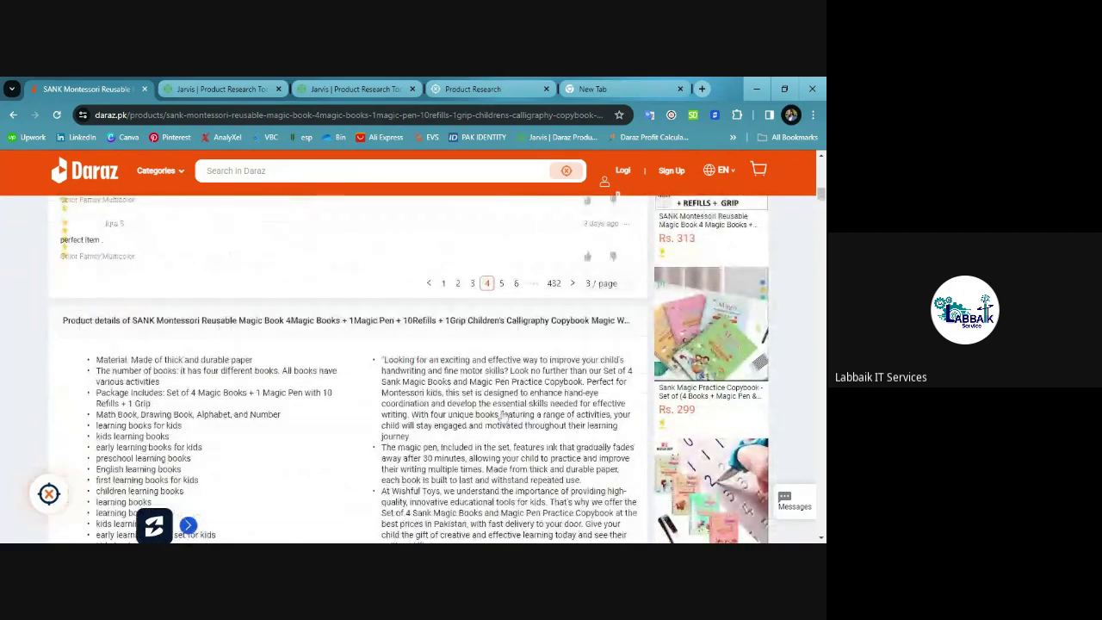
Scroll back up to the product title and seller ratings (89% positive, 99% ship-on-time).
scroll(565, 358, "up", 3)
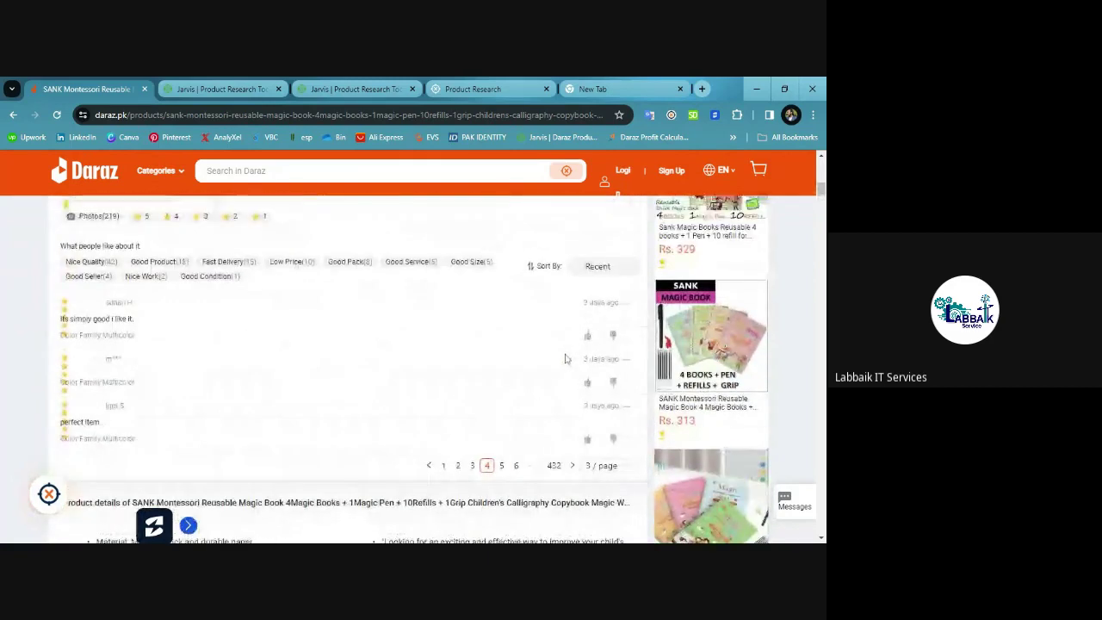
scroll(565, 358, "up", 6)
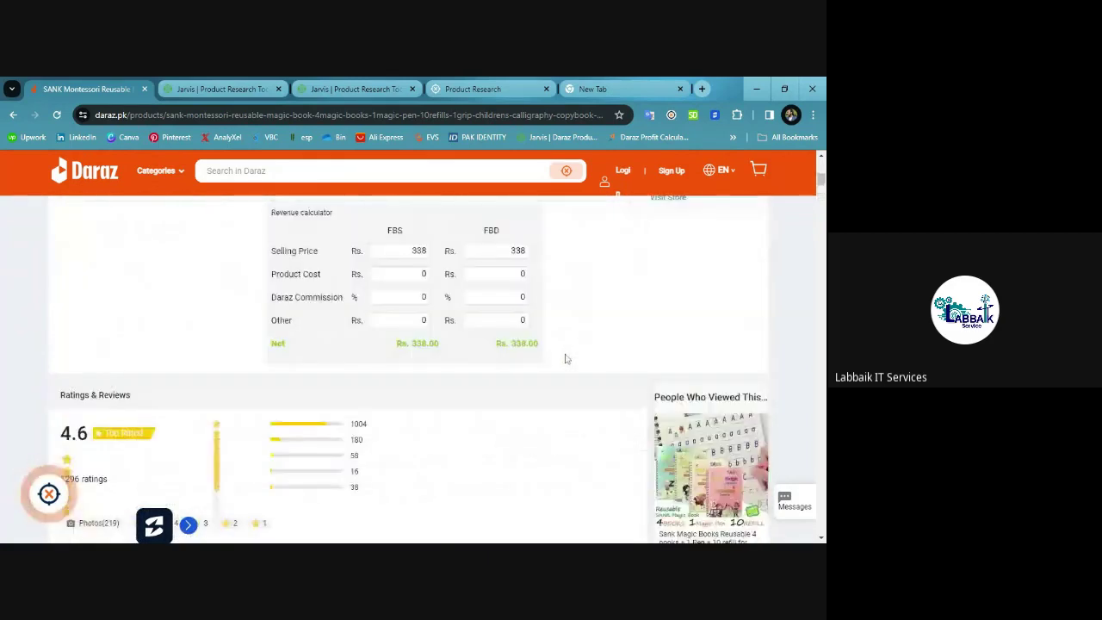
scroll(566, 358, "up", 1)
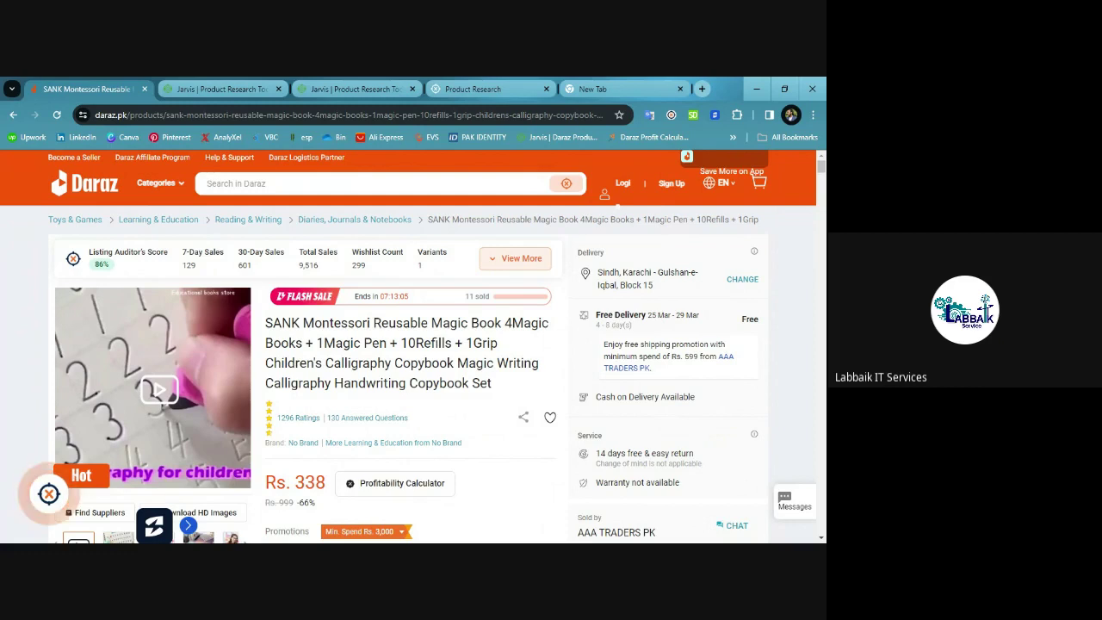
scroll(408, 374, "down", 1)
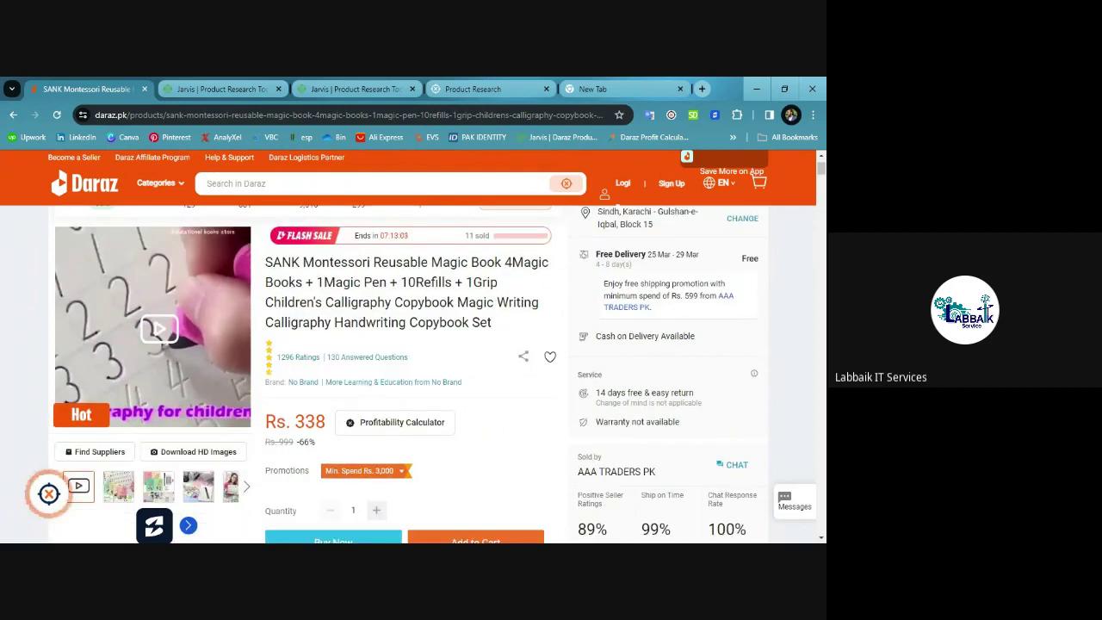
scroll(508, 291, "down", 1)
scroll(516, 327, "down", 4)
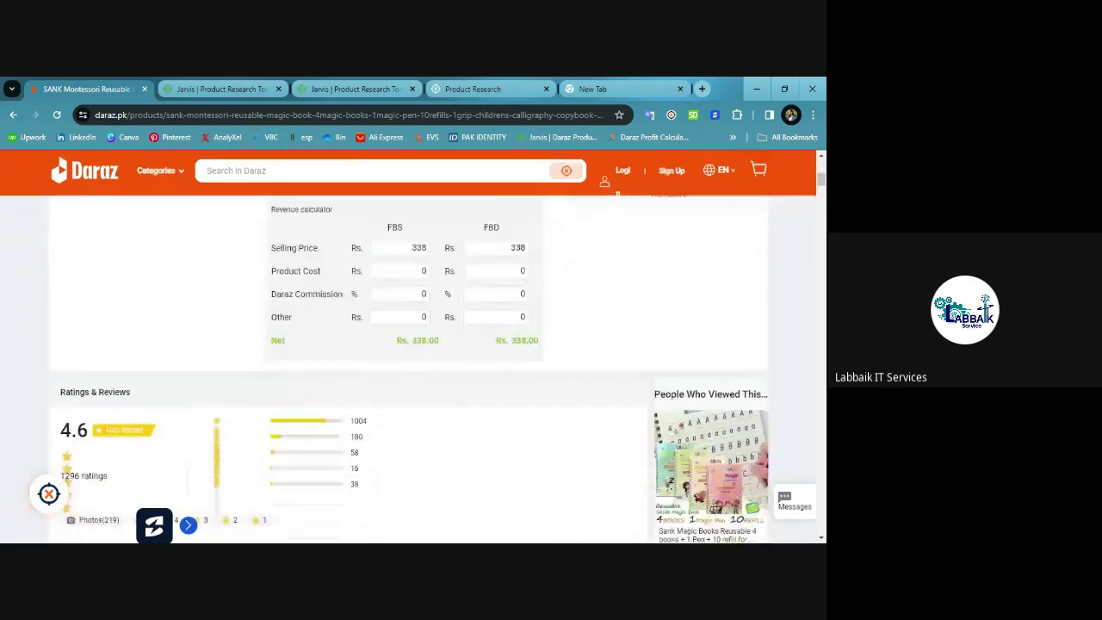
scroll(516, 336, "down", 2)
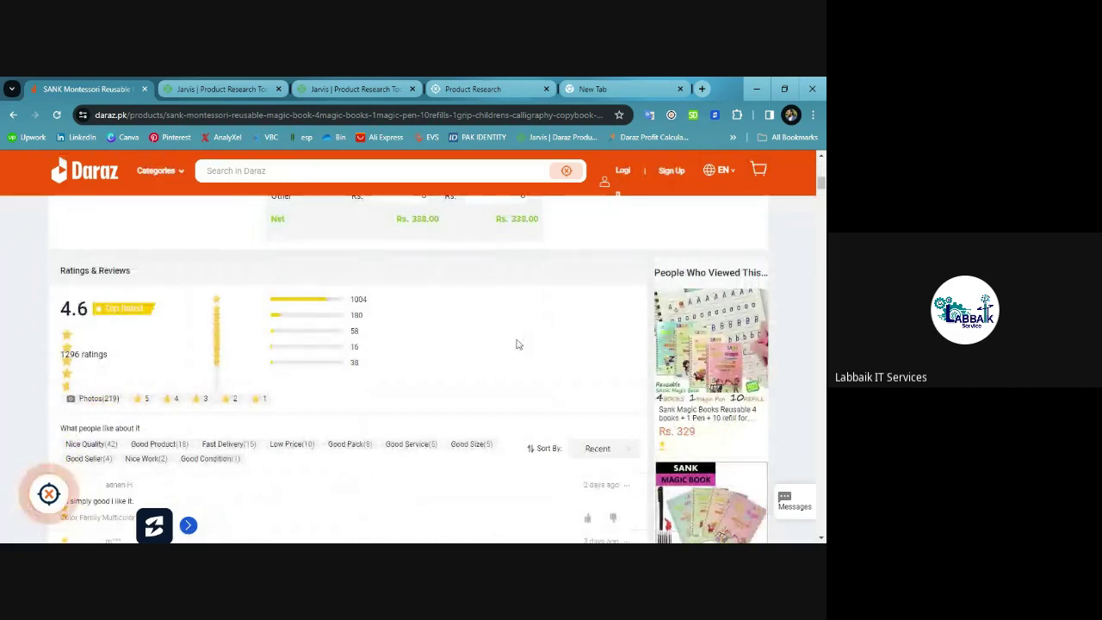
scroll(519, 344, "up", 6)
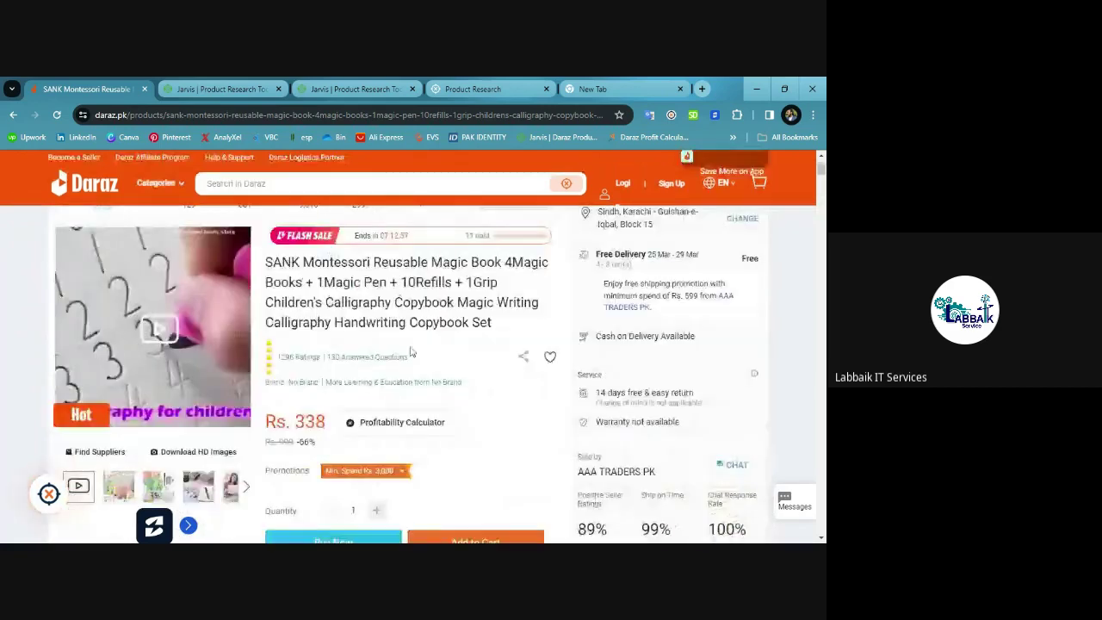
scroll(411, 350, "up", 1)
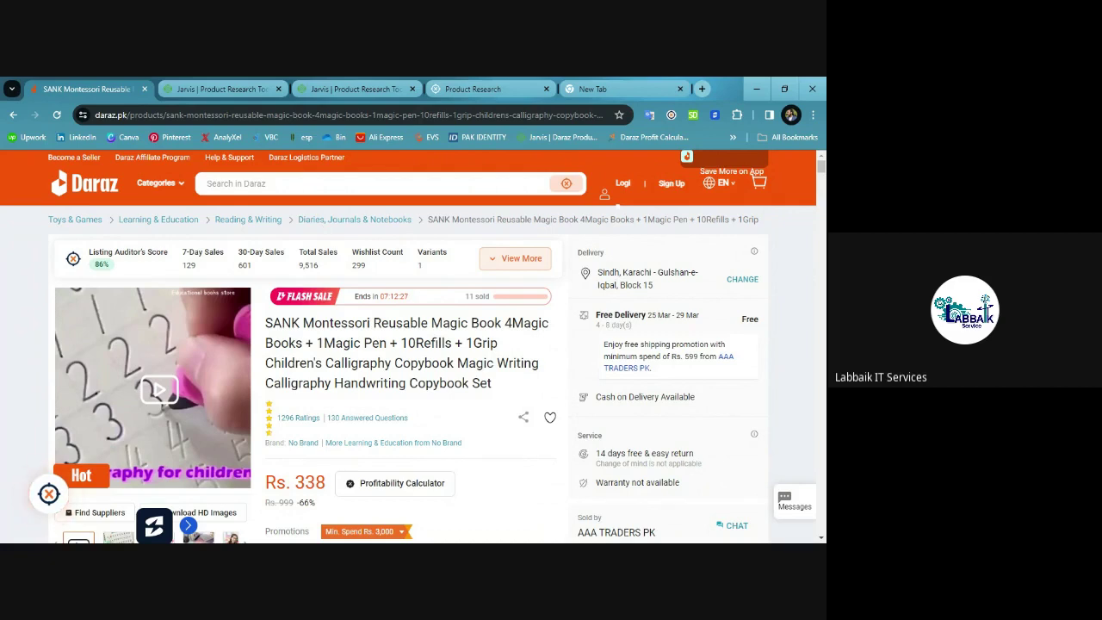
Open Daraz Pakistan's commission rates from the Jarvis marketplace commissions list.
left_click(222, 89)
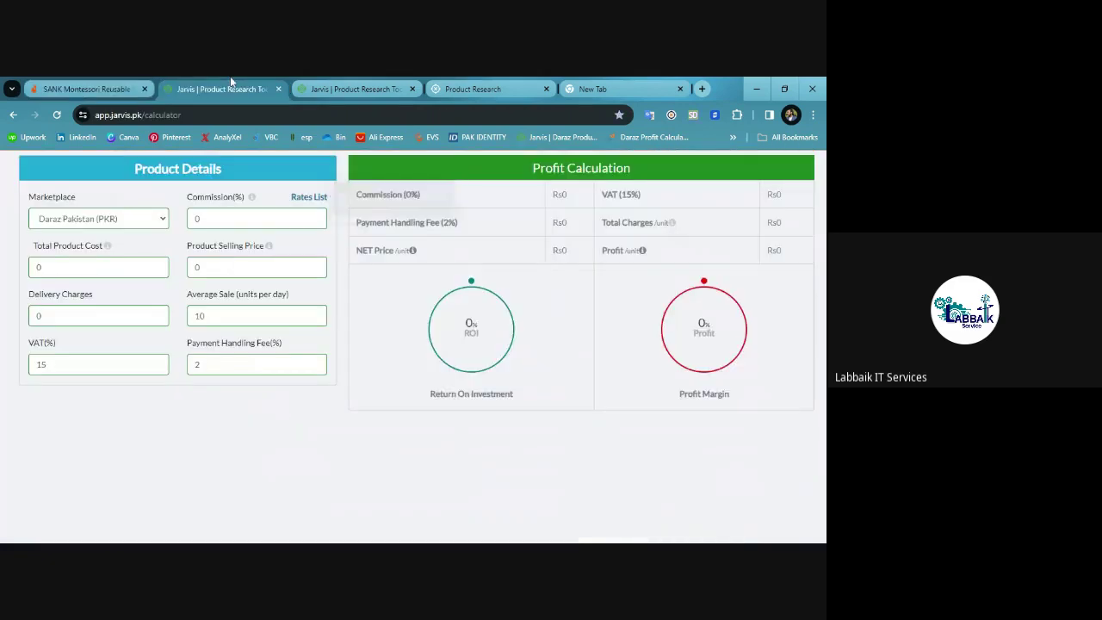
left_click(352, 81)
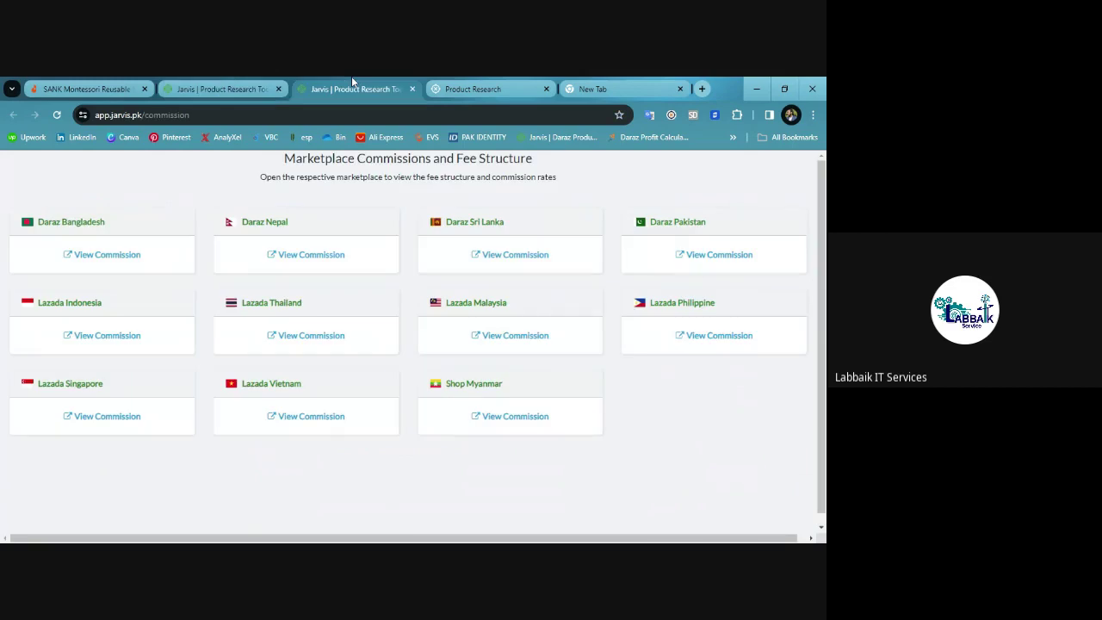
left_click(736, 257)
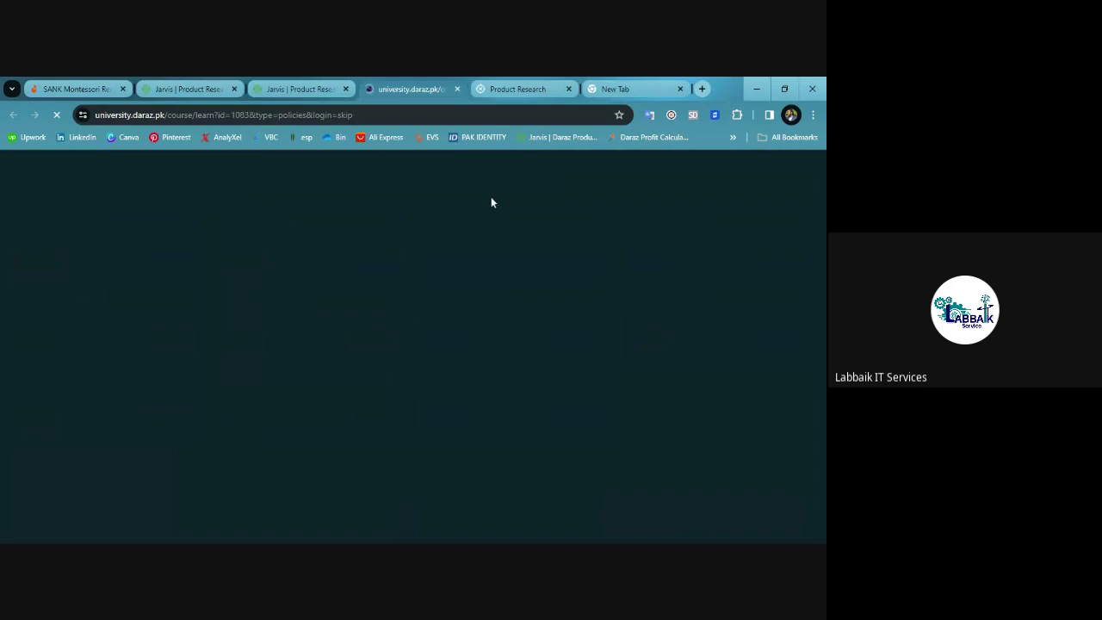
Close the duplicate Jarvis, Product Research and empty new tabs.
left_click(345, 89)
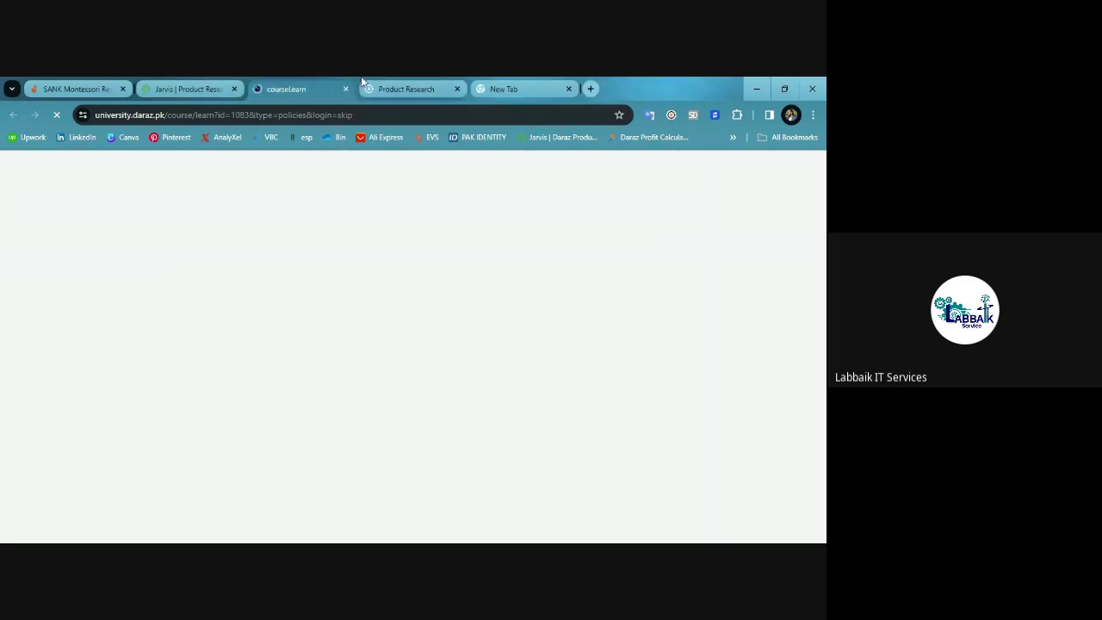
left_click(458, 89)
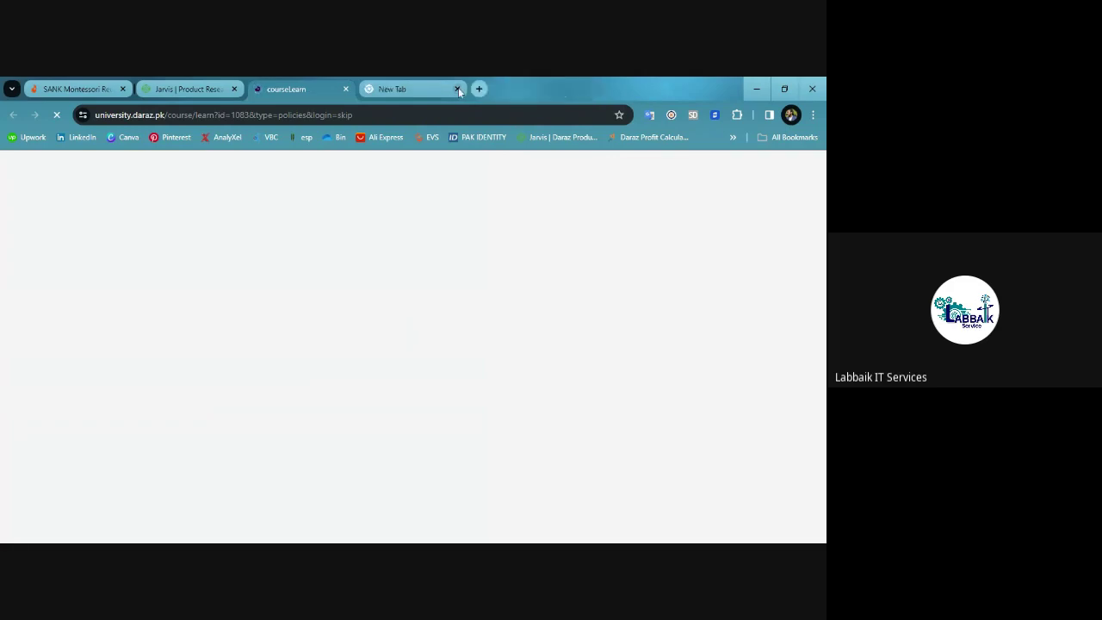
left_click(458, 89)
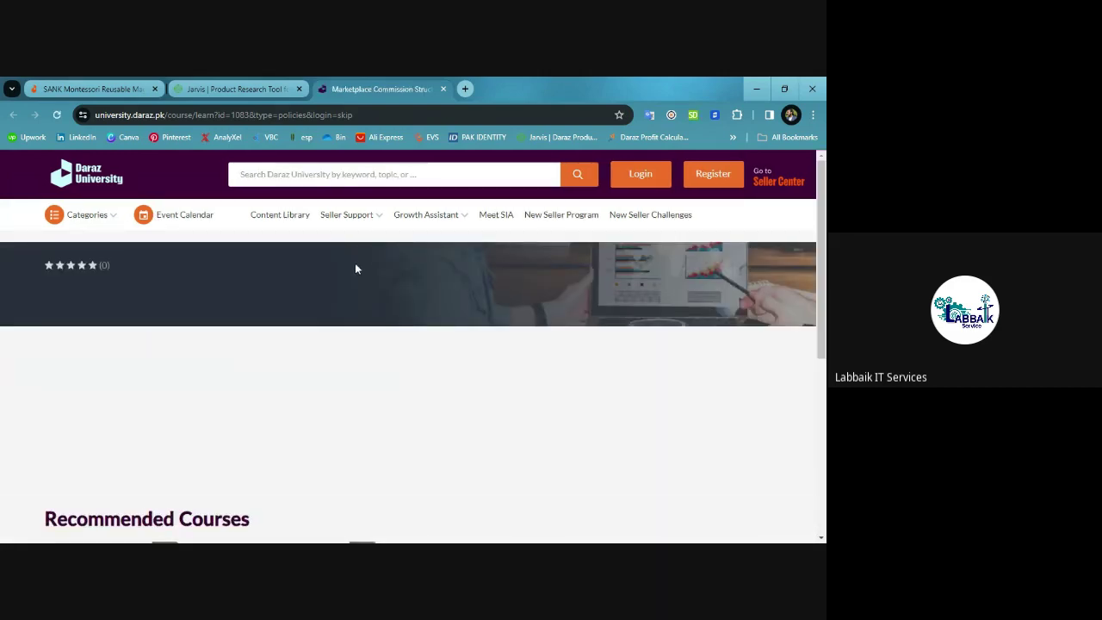
Skim the commission table, glancing at the magic book page and Jarvis calculator.
scroll(355, 268, "down", 3)
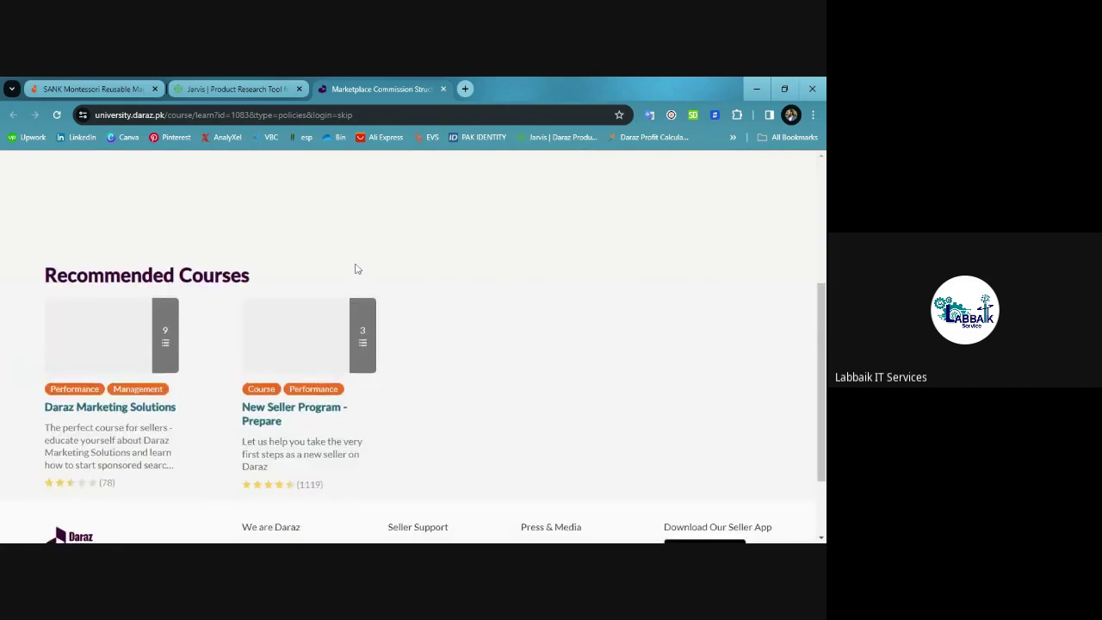
scroll(355, 268, "down", 2)
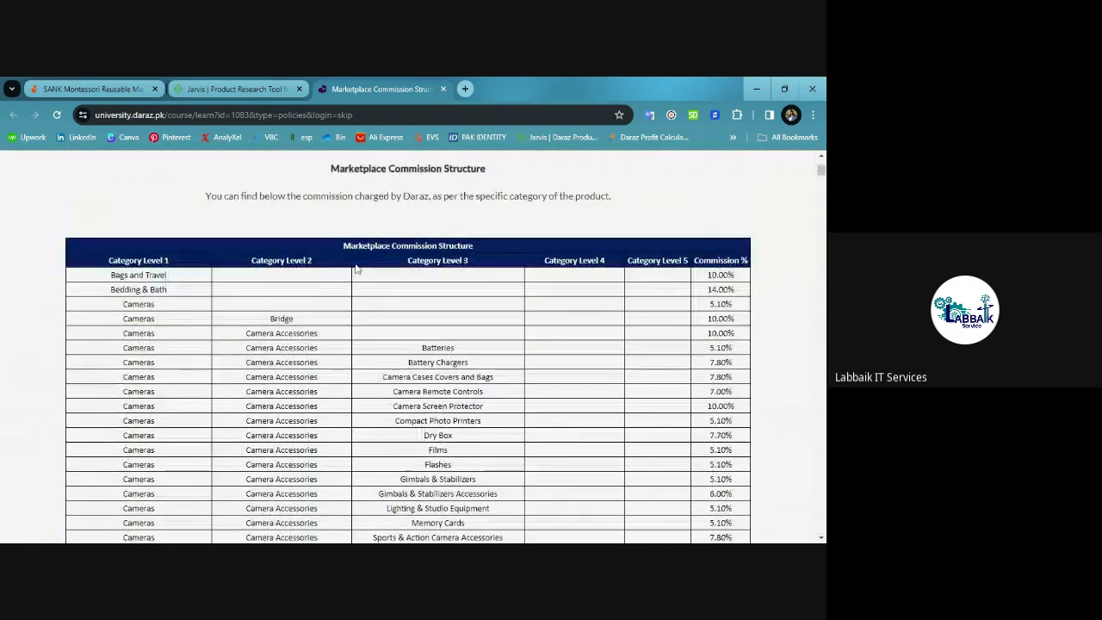
scroll(356, 269, "up", 3)
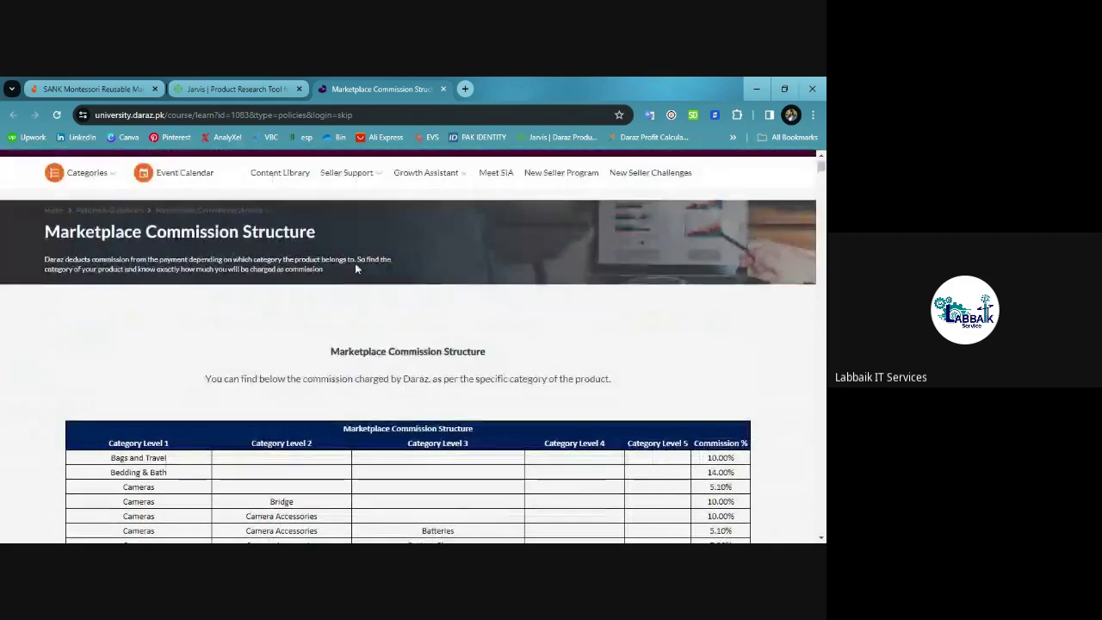
scroll(356, 268, "down", 3)
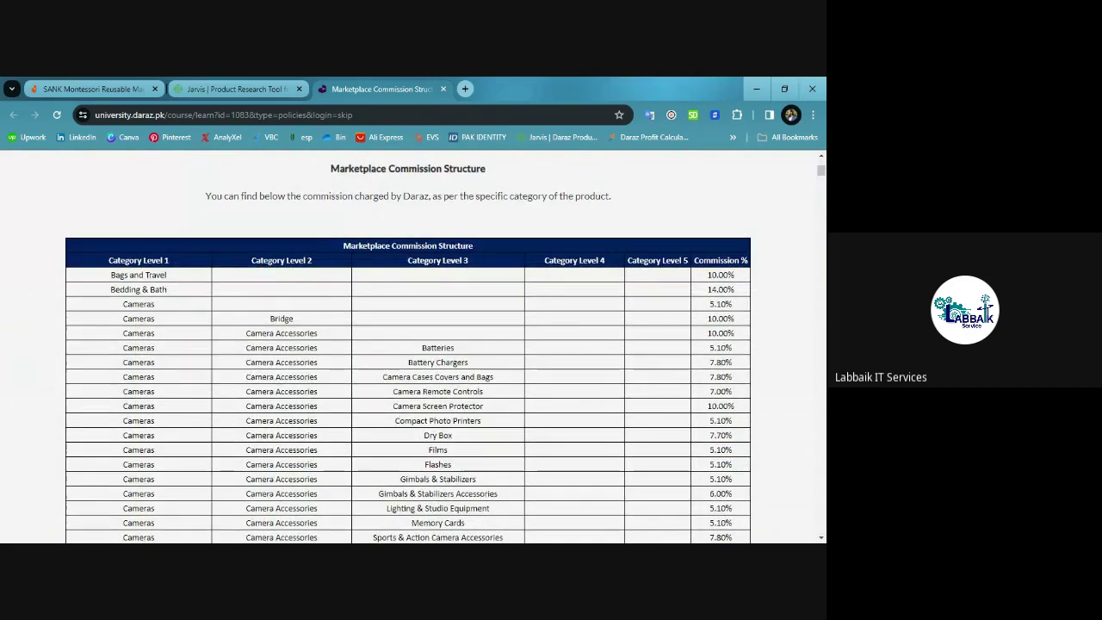
scroll(671, 272, "down", 15)
scroll(671, 272, "down", 6)
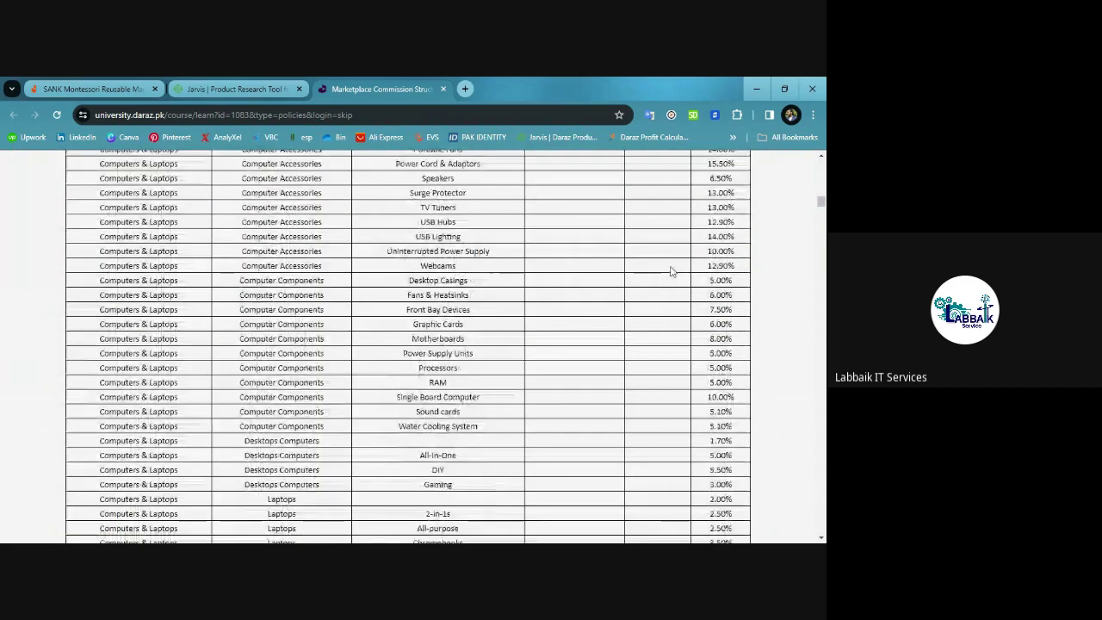
scroll(672, 272, "up", 7)
left_click(129, 87)
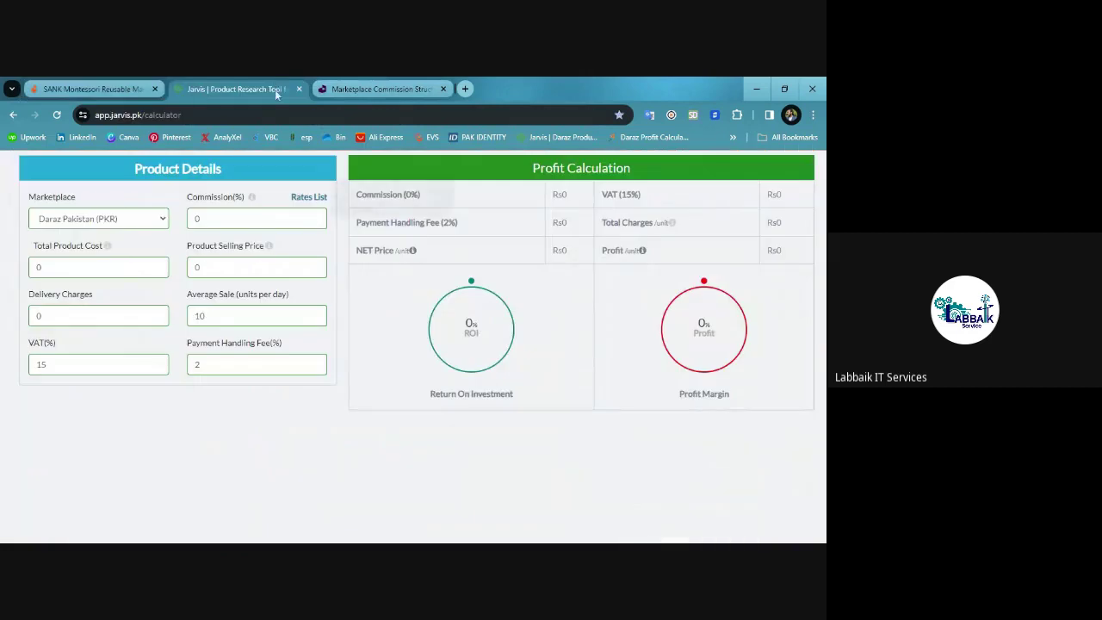
left_click(275, 89)
left_click(379, 89)
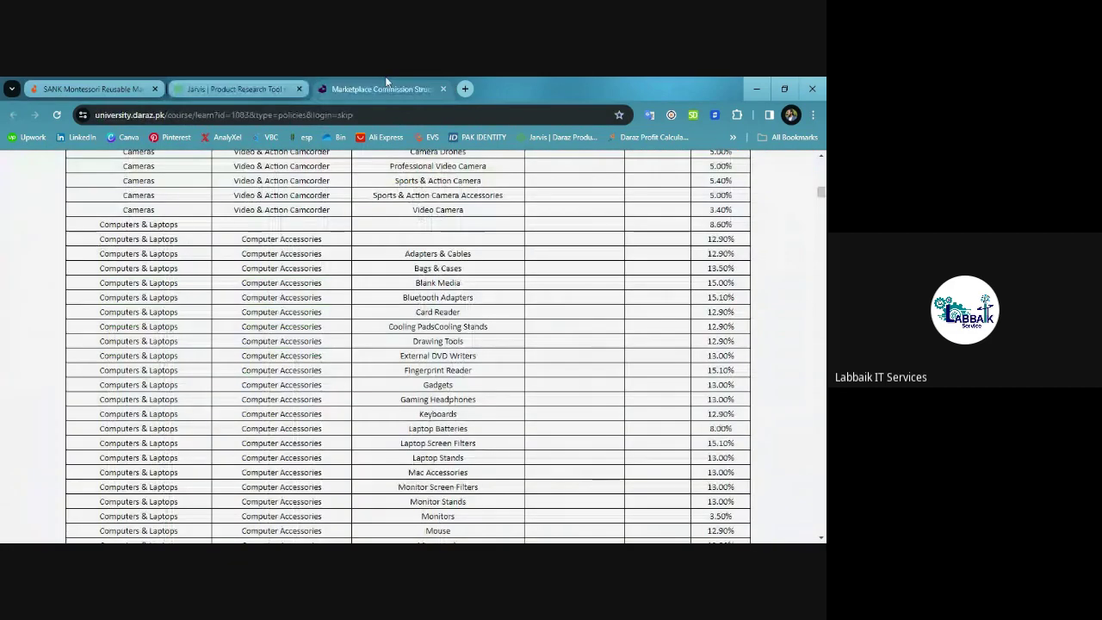
Scroll the commission table to Toys & Games, where Learning & Education is 11.50%.
scroll(213, 307, "up", 5)
scroll(213, 307, "down", 10)
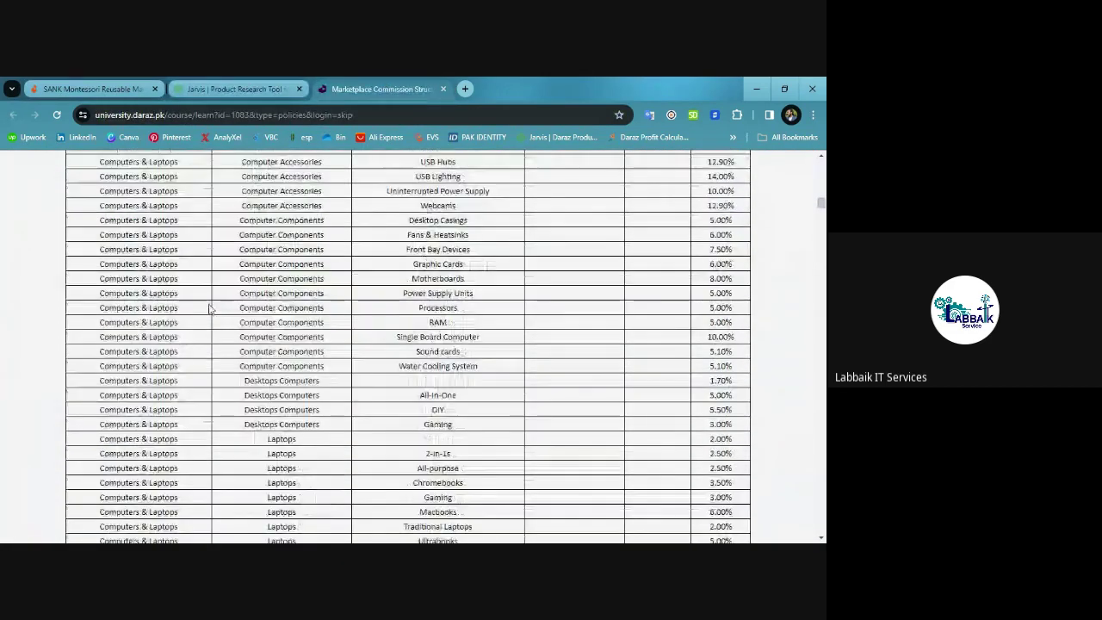
scroll(218, 328, "down", 6)
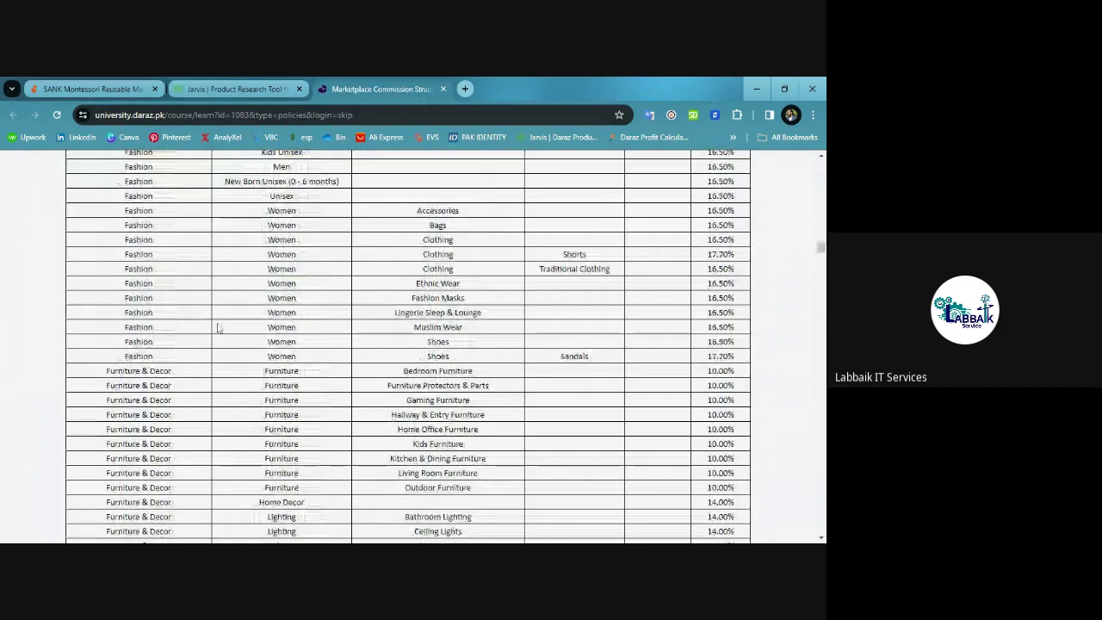
scroll(218, 328, "down", 5)
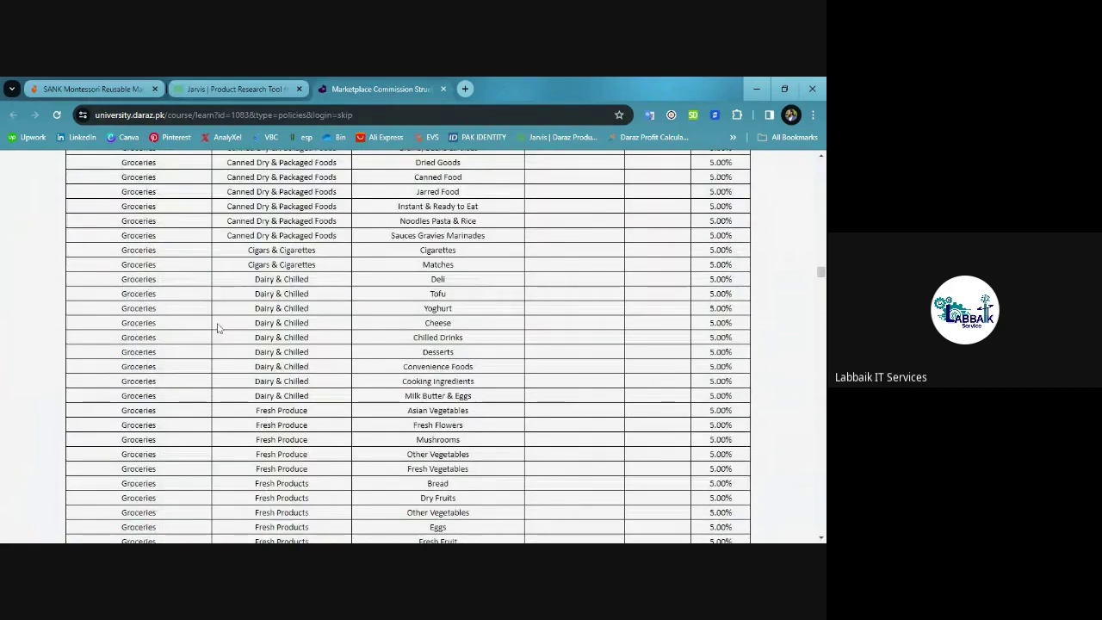
scroll(218, 328, "down", 8)
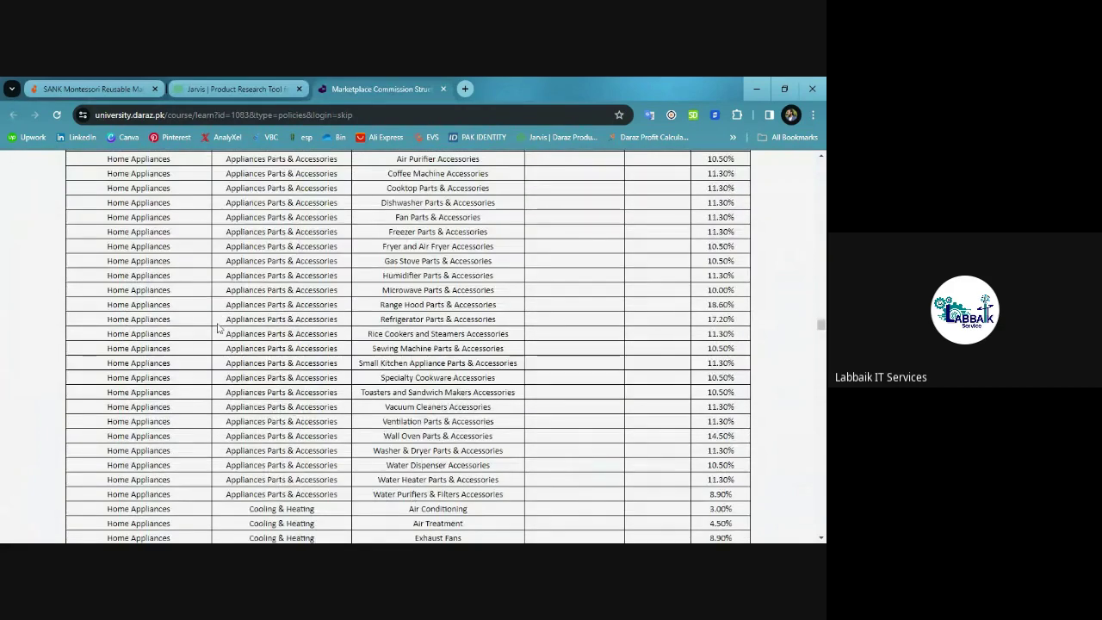
scroll(217, 328, "down", 10)
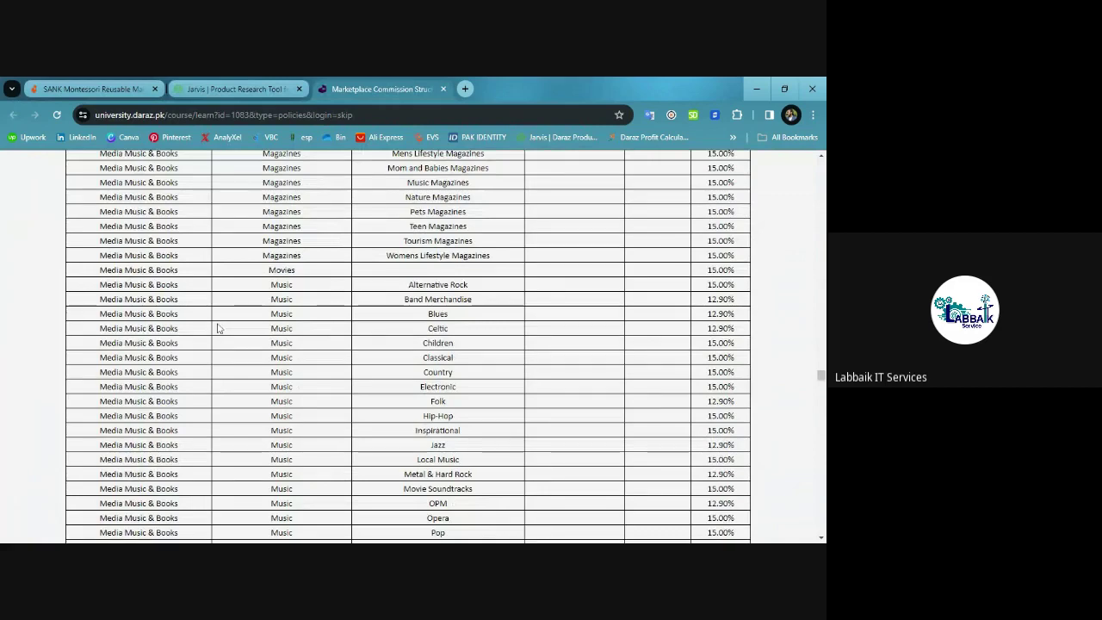
scroll(218, 328, "down", 10)
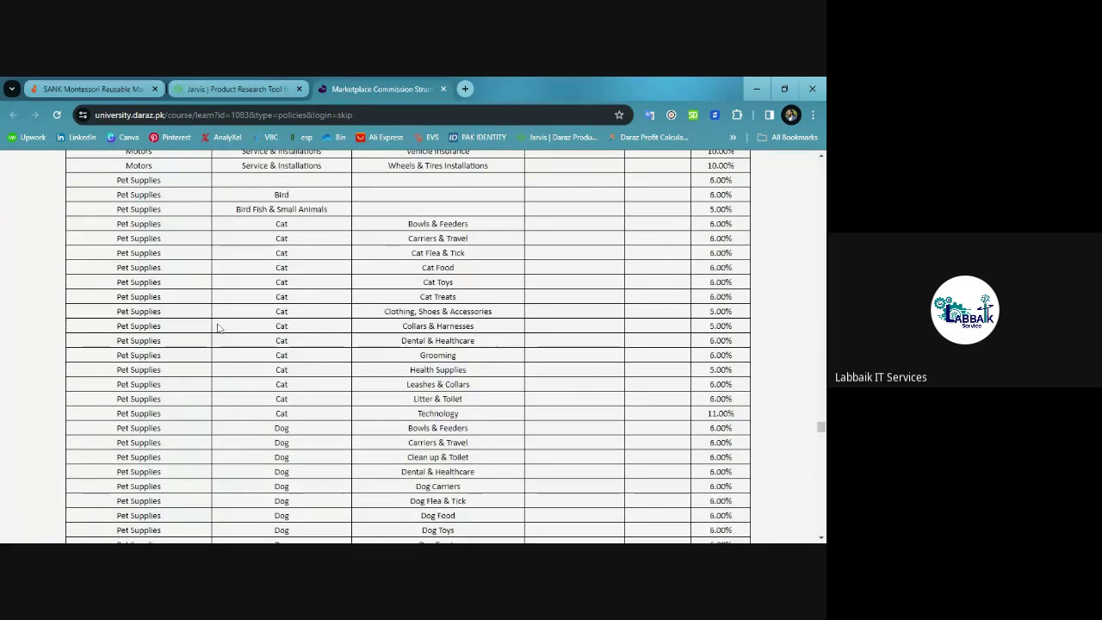
scroll(218, 328, "down", 10)
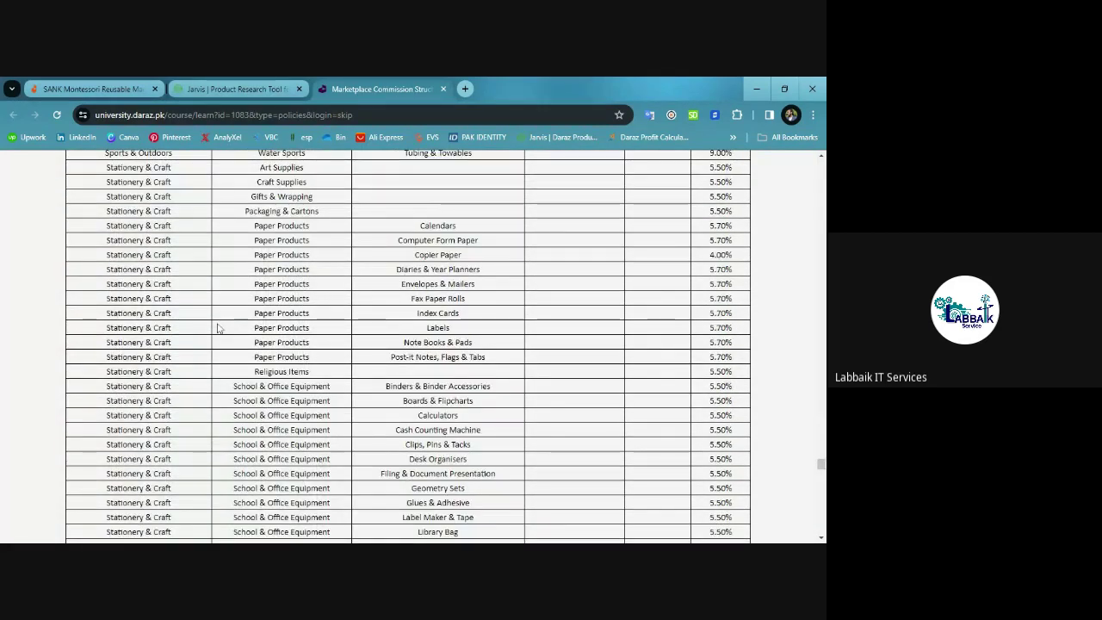
scroll(217, 328, "down", 10)
scroll(217, 328, "down", 1)
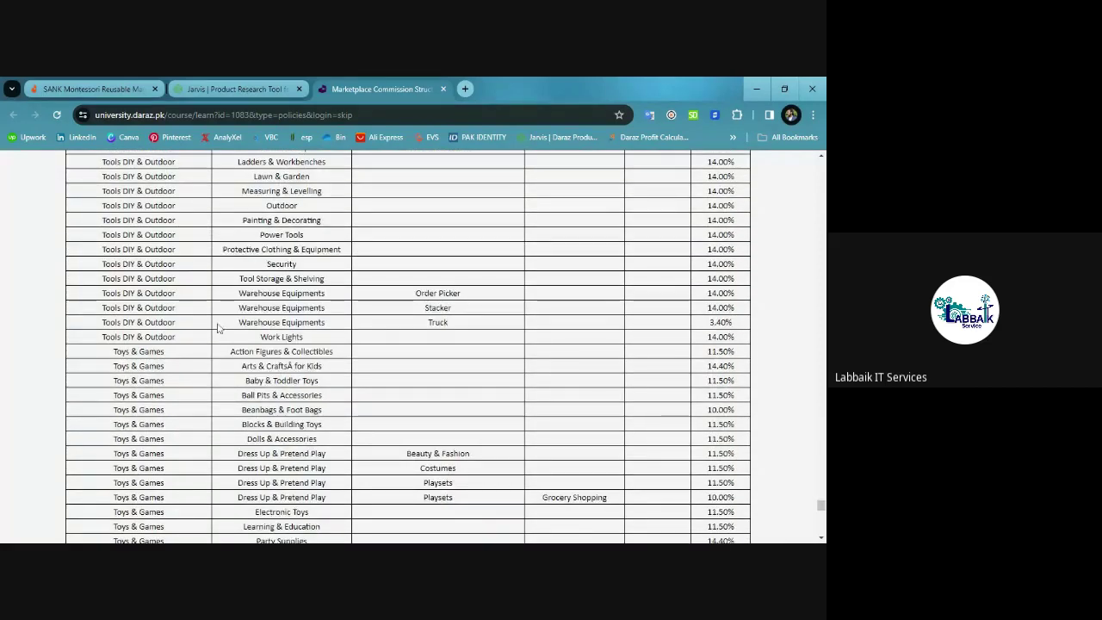
scroll(218, 328, "down", 3)
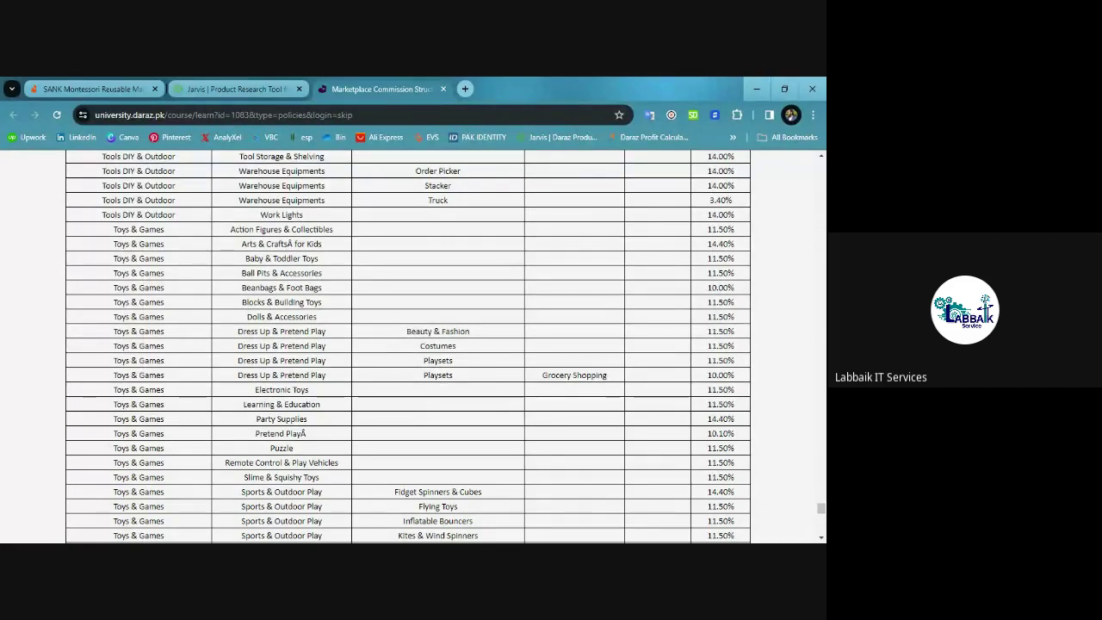
Enter 11.5 as the Commission(%) in the Jarvis profit calculator.
left_click(277, 88)
left_click(235, 215)
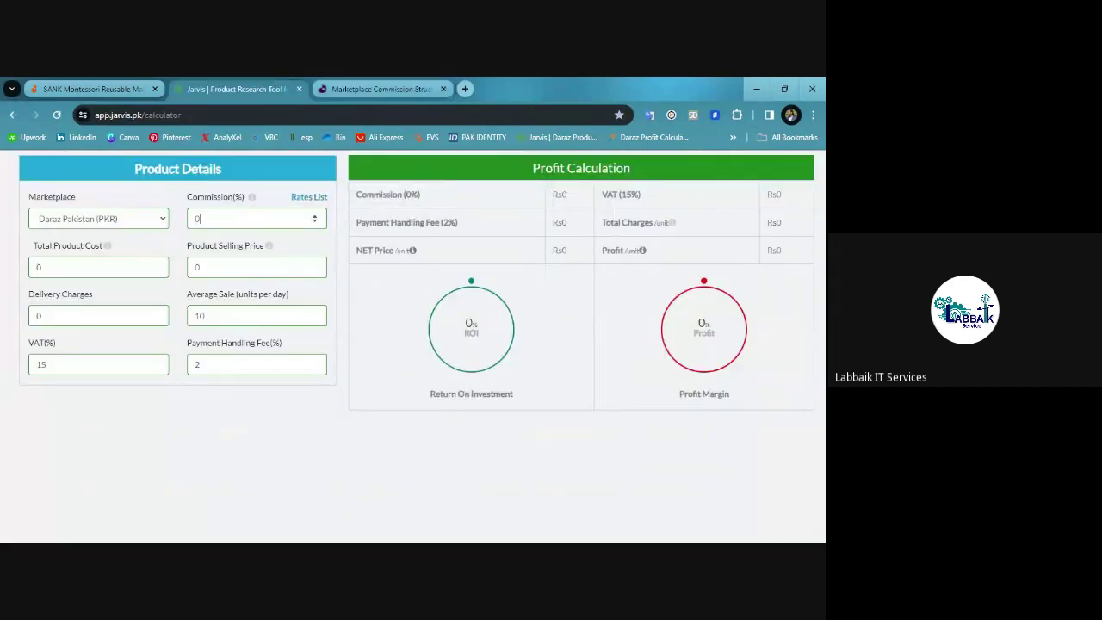
type("11.5")
Go from the SANK Montessori product page back to the magic book search results.
left_click(94, 89)
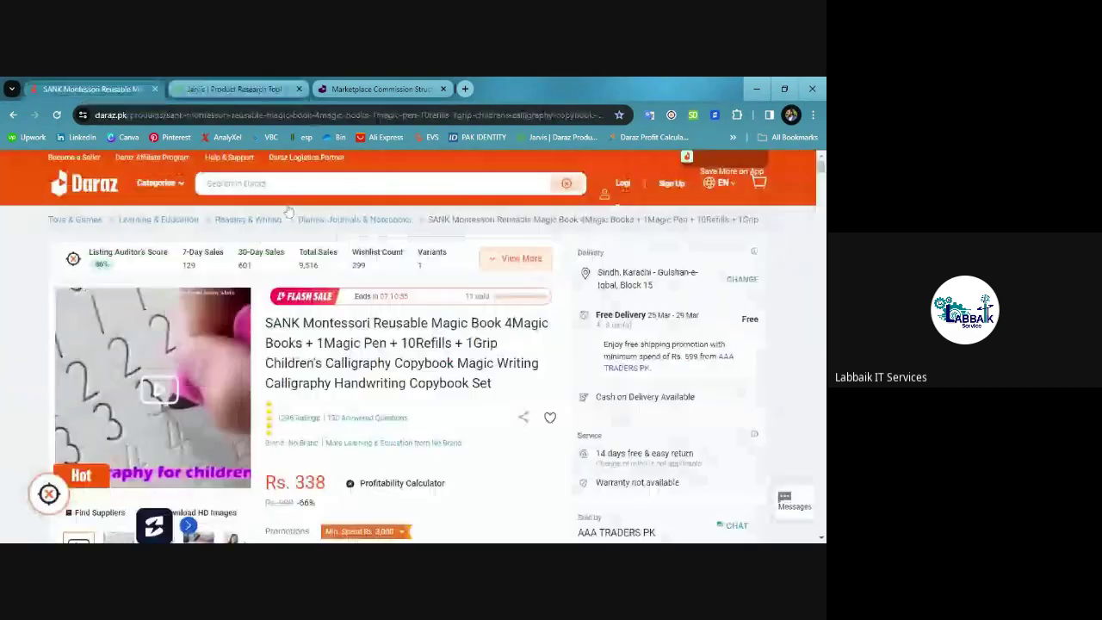
left_click(24, 118)
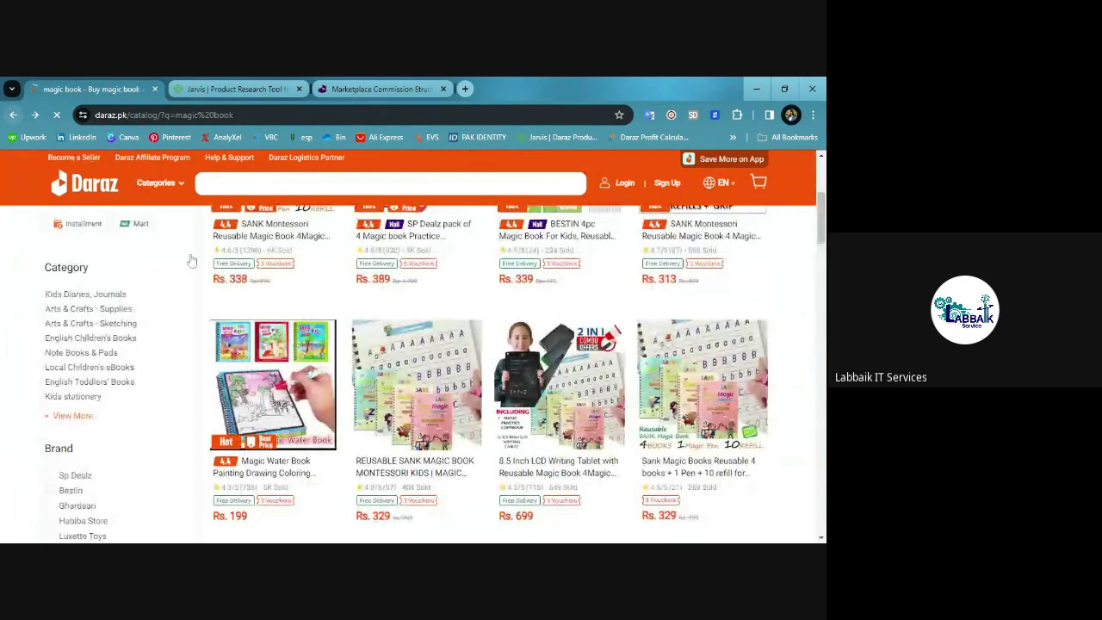
scroll(291, 304, "up", 3)
scroll(291, 304, "up", 3)
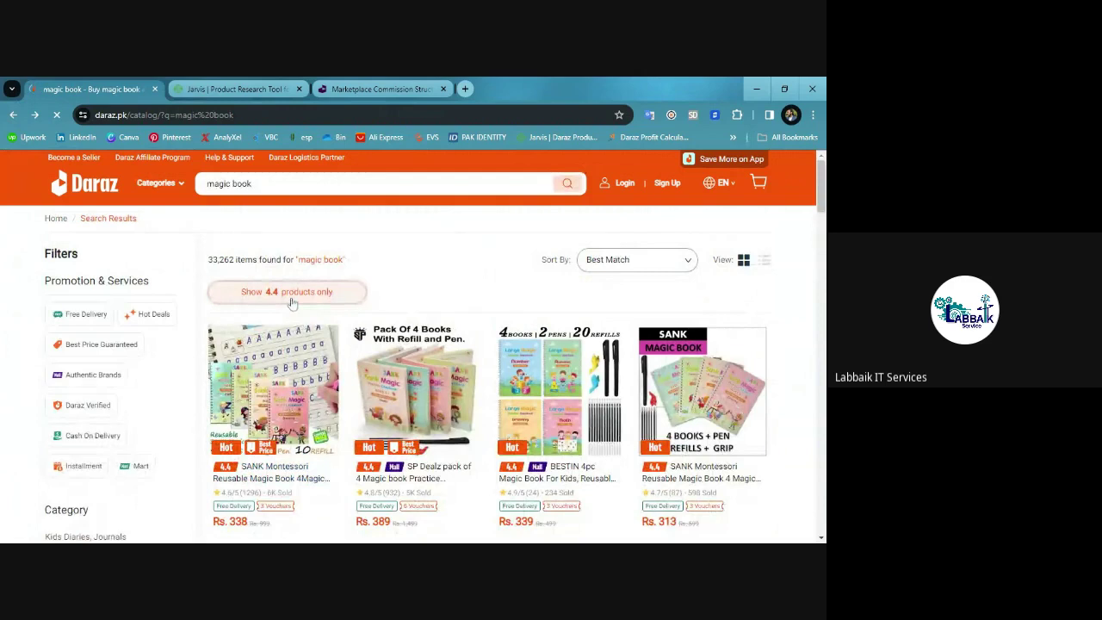
scroll(405, 376, "down", 1)
scroll(405, 375, "down", 1)
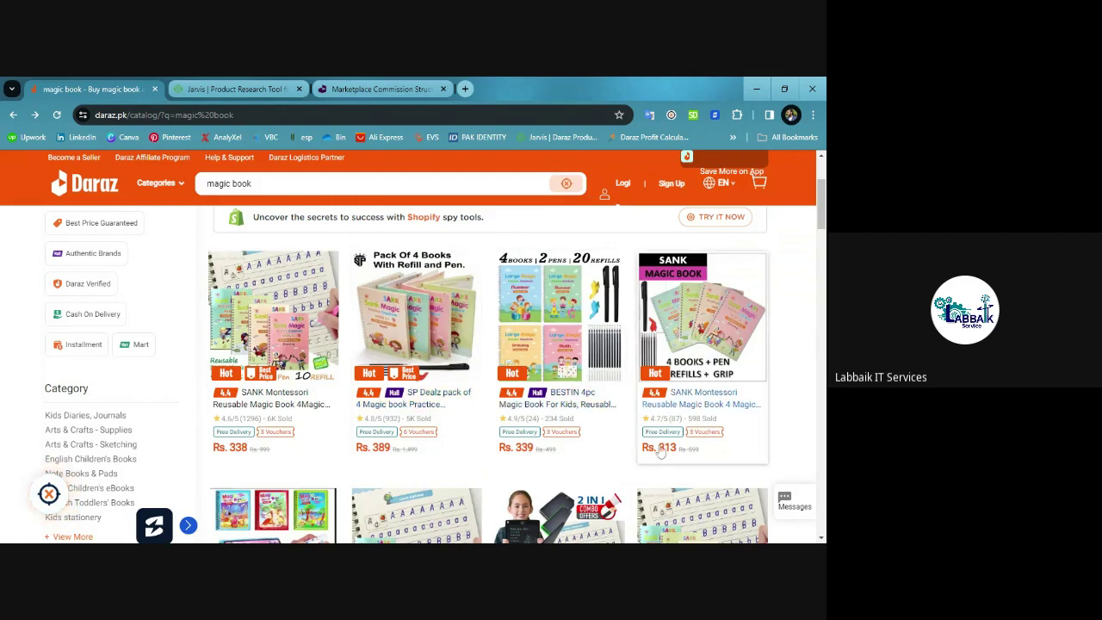
Browse further down the results to the Sank English Montessori magic book at Rs. 279.
scroll(661, 454, "down", 3)
scroll(446, 416, "down", 1)
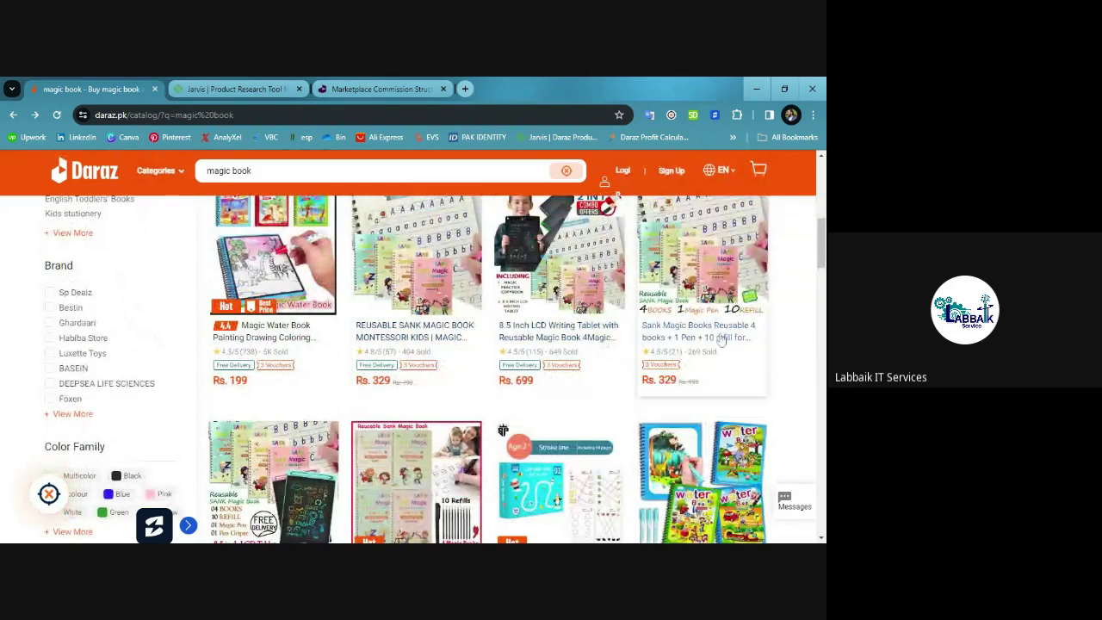
scroll(426, 327, "down", 3)
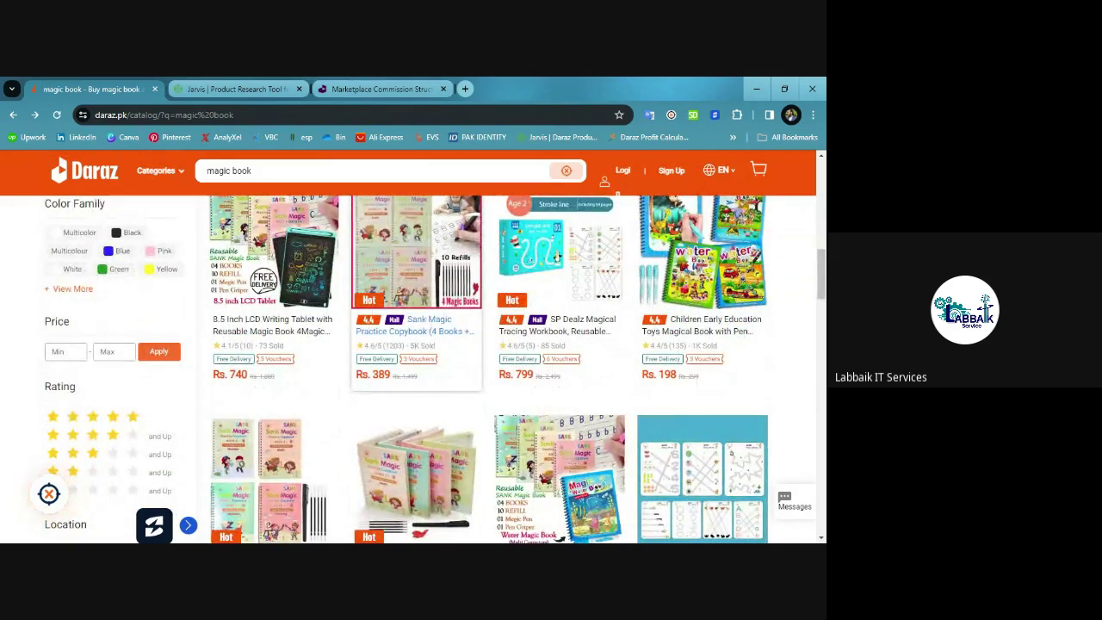
scroll(427, 324, "up", 5)
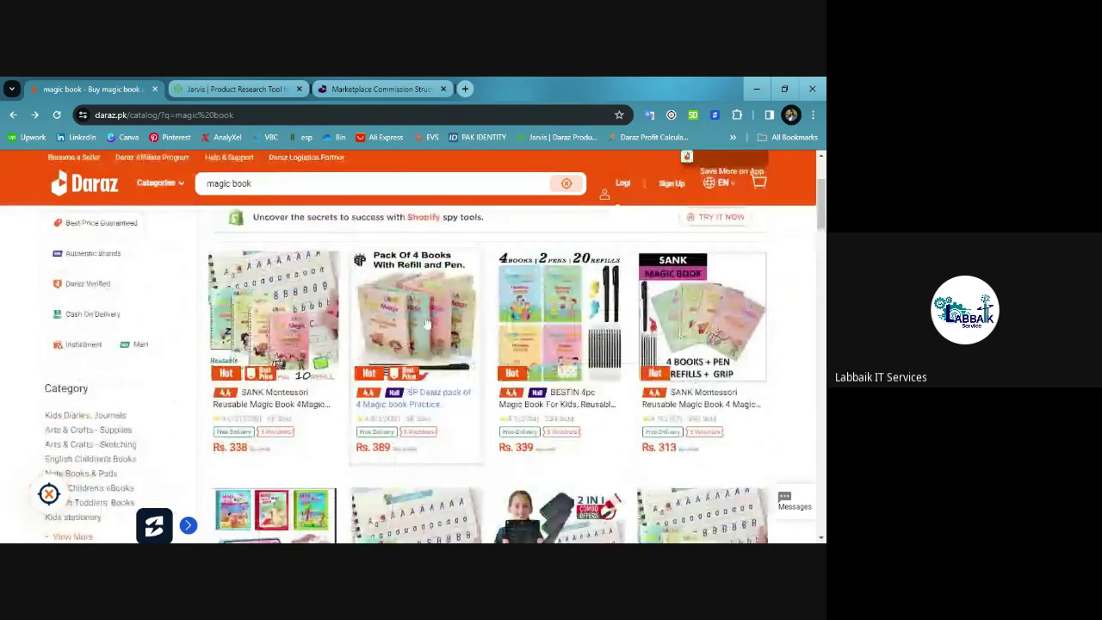
scroll(427, 323, "down", 5)
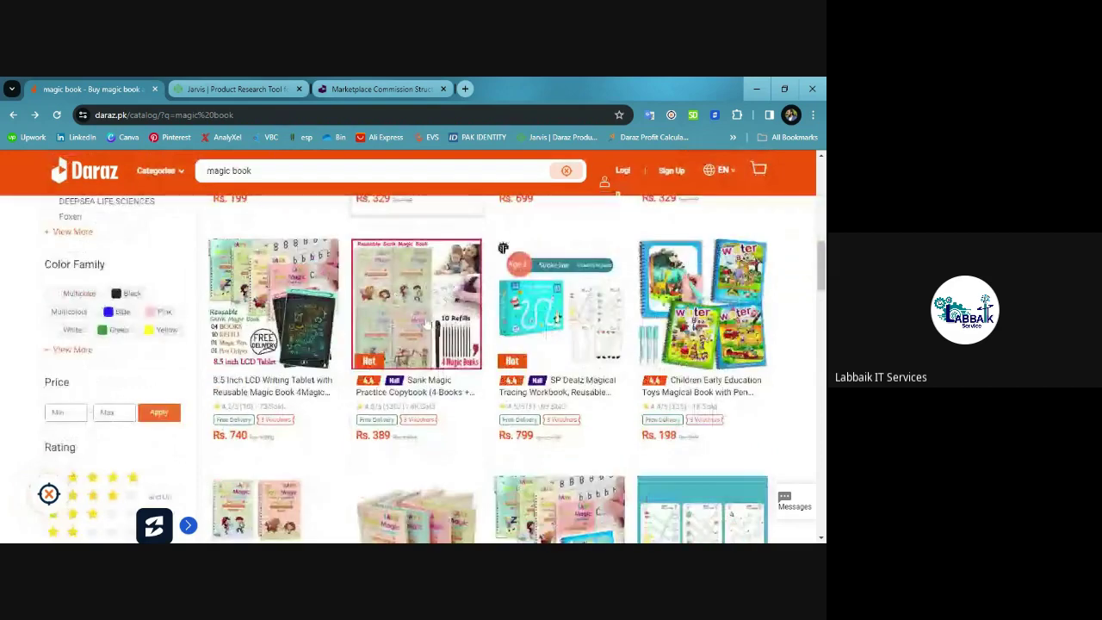
scroll(427, 323, "up", 1)
scroll(427, 324, "down", 3)
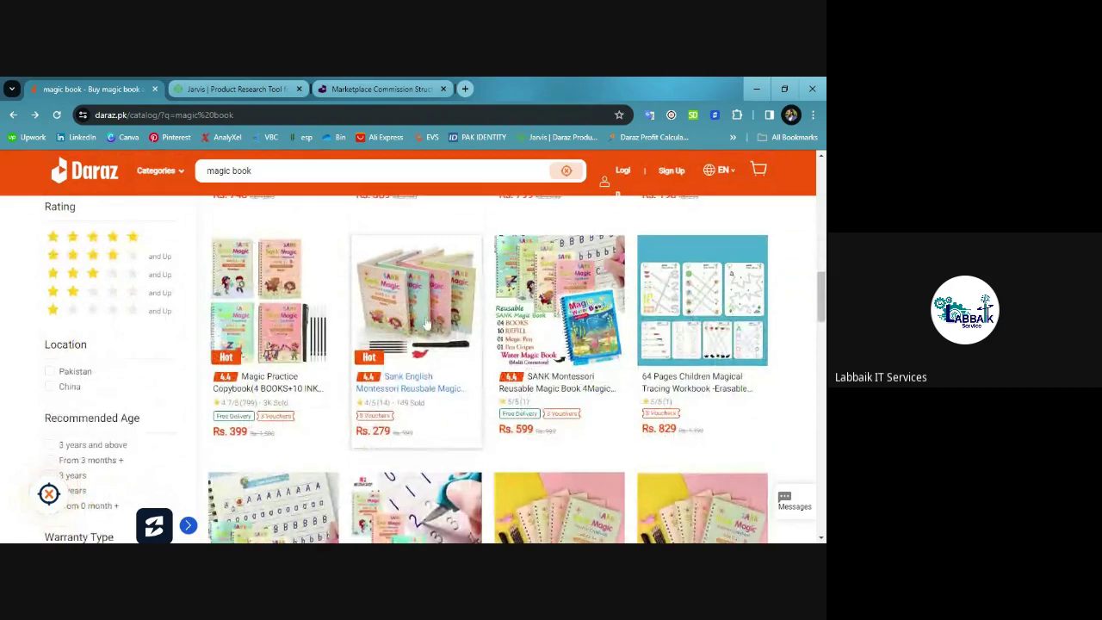
scroll(427, 324, "up", 10)
scroll(433, 395, "down", 5)
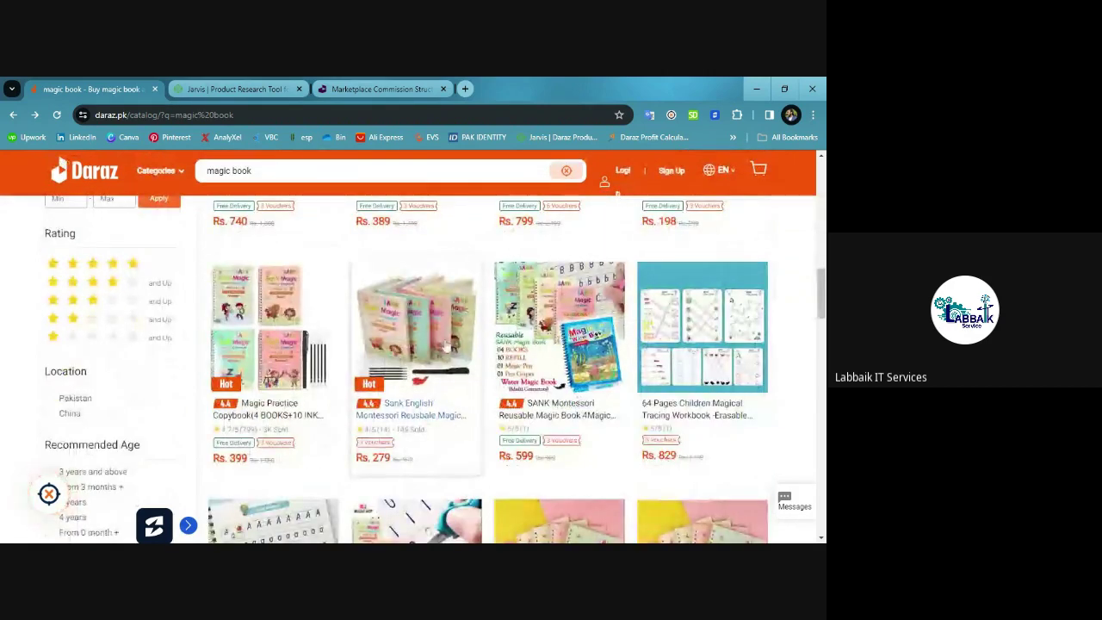
Open the Rs. 279 Sank English Montessori book page and scroll down to its reviews.
left_click(446, 344)
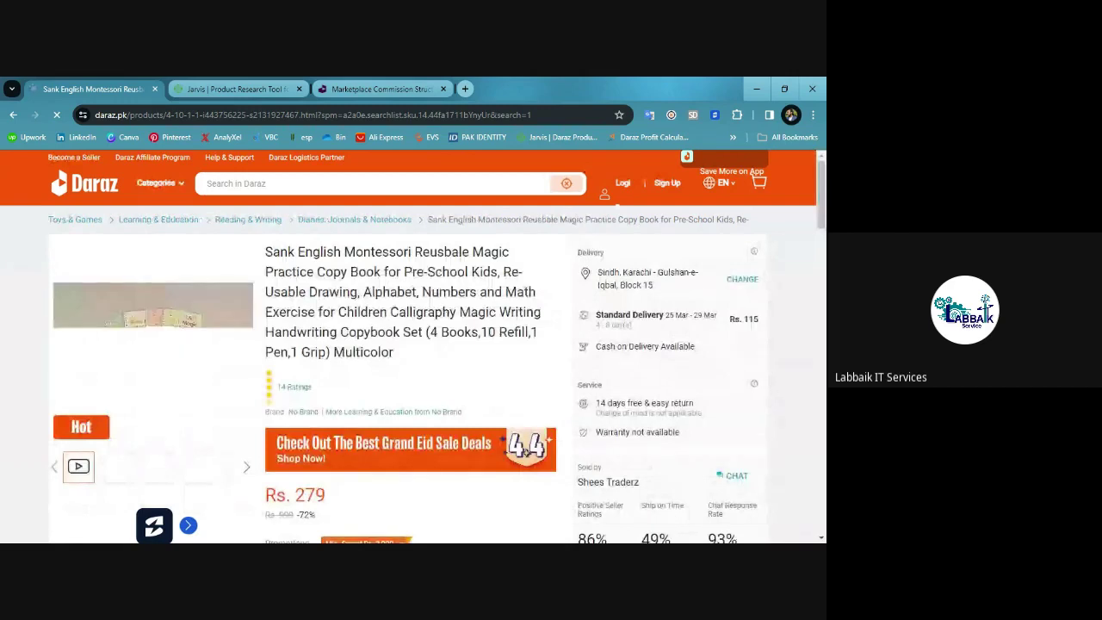
scroll(445, 346, "down", 3)
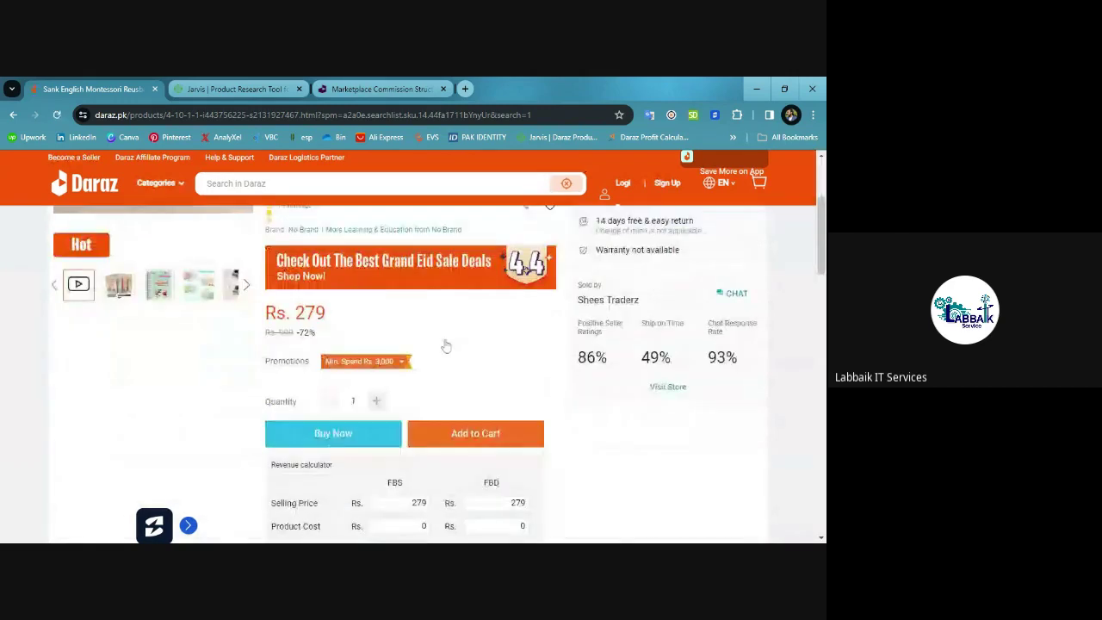
scroll(445, 346, "up", 3)
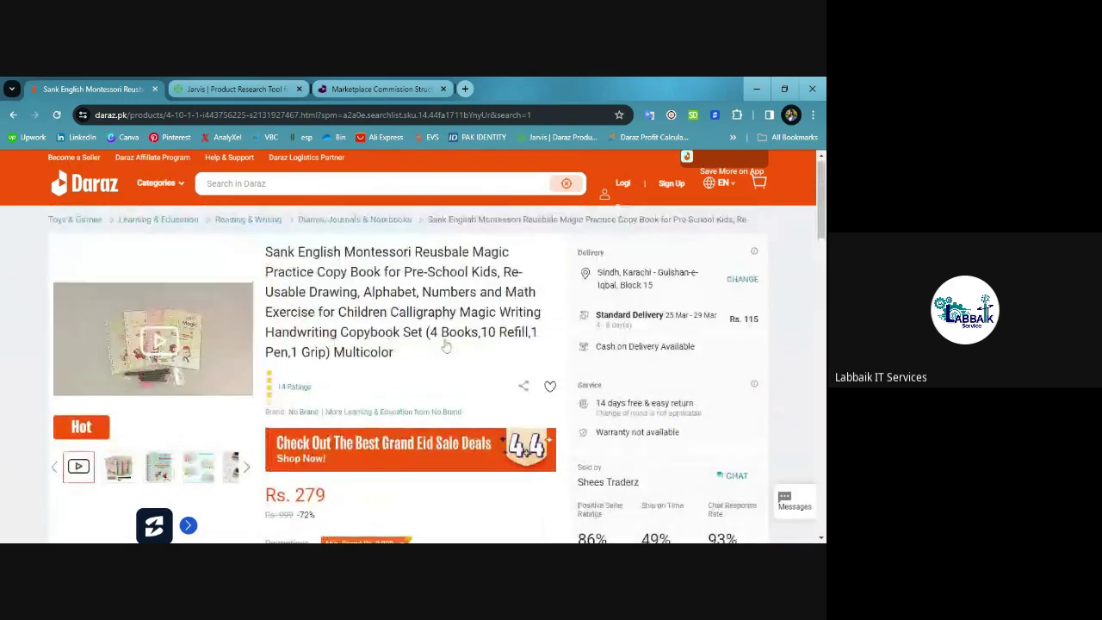
scroll(445, 346, "down", 4)
scroll(445, 346, "down", 5)
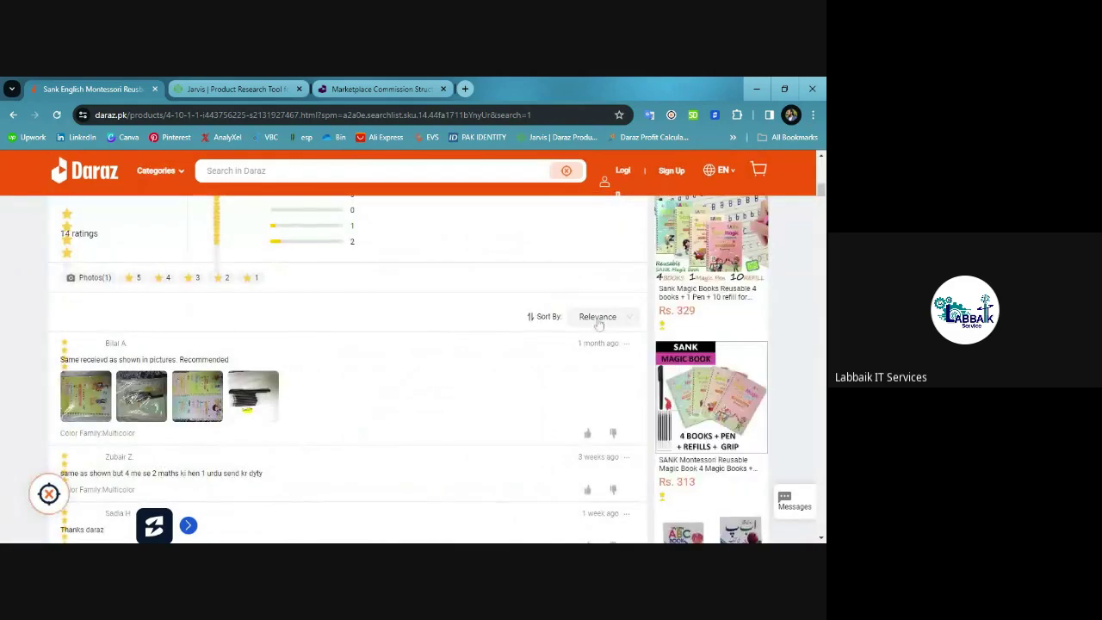
Sort its reviews by most recent, then scroll back up to the product details.
left_click(601, 318)
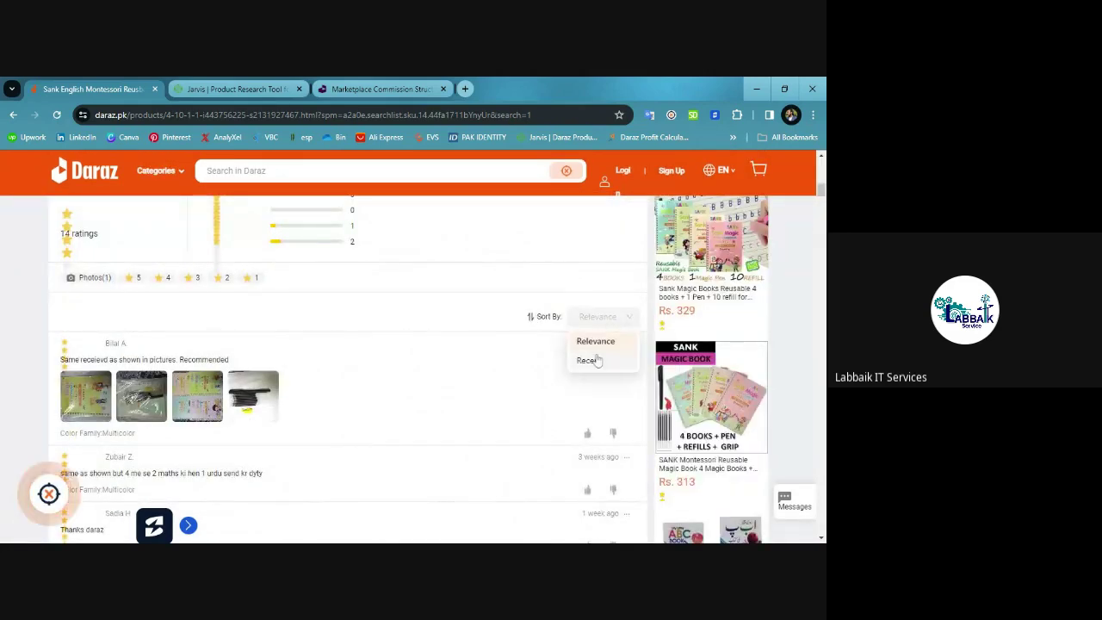
left_click(590, 360)
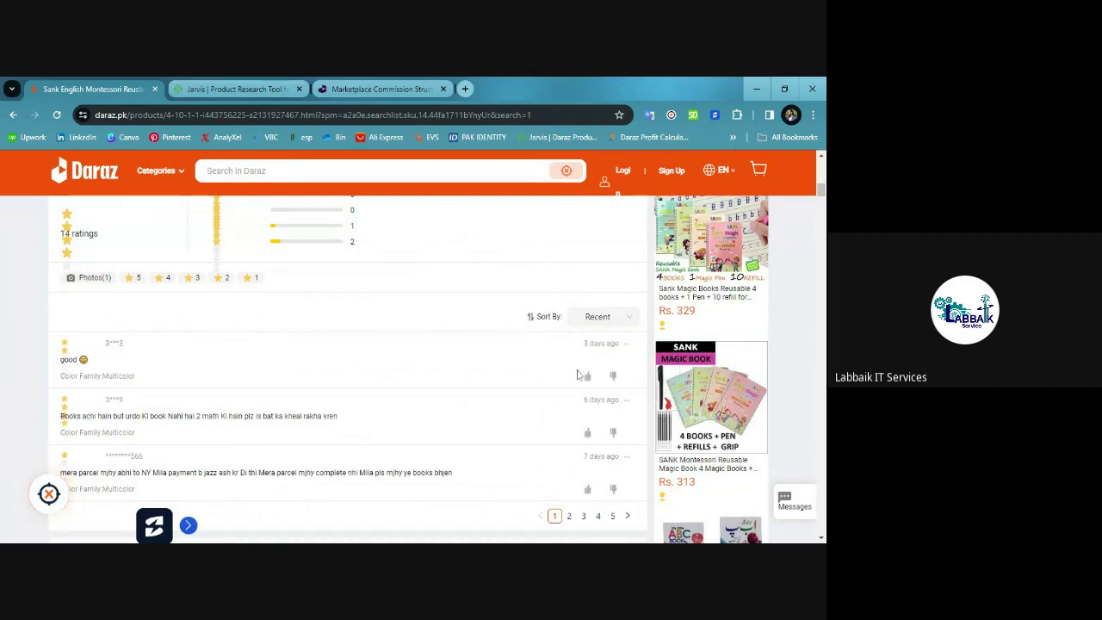
scroll(548, 398, "up", 3)
scroll(548, 398, "up", 5)
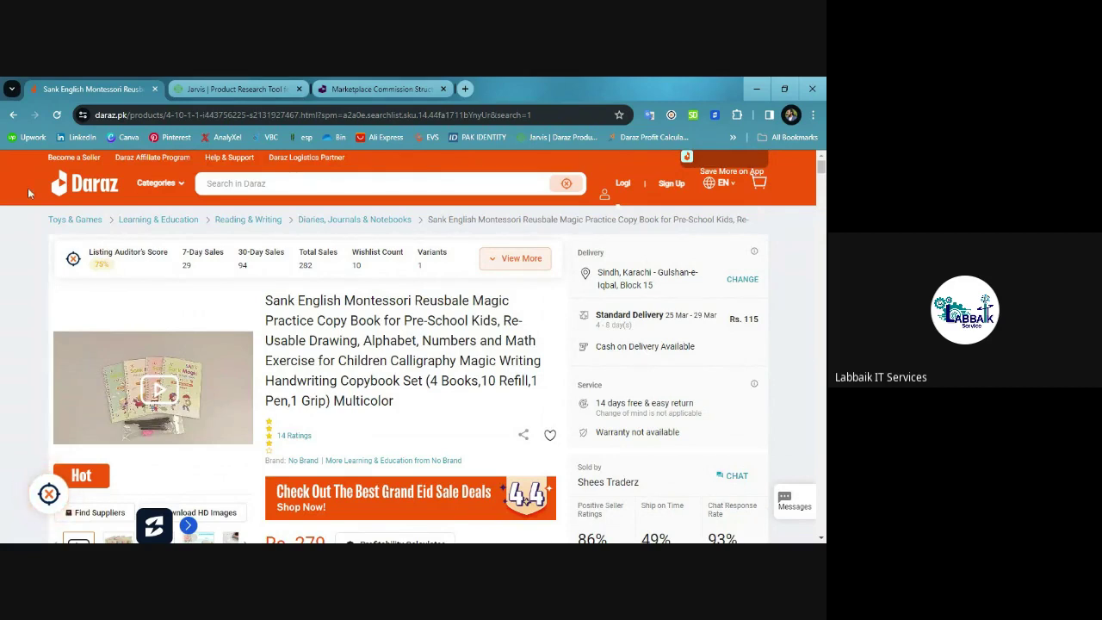
Return to the magic book results, then to the commission table showing Learning & Education at 11.50%.
left_click(10, 123)
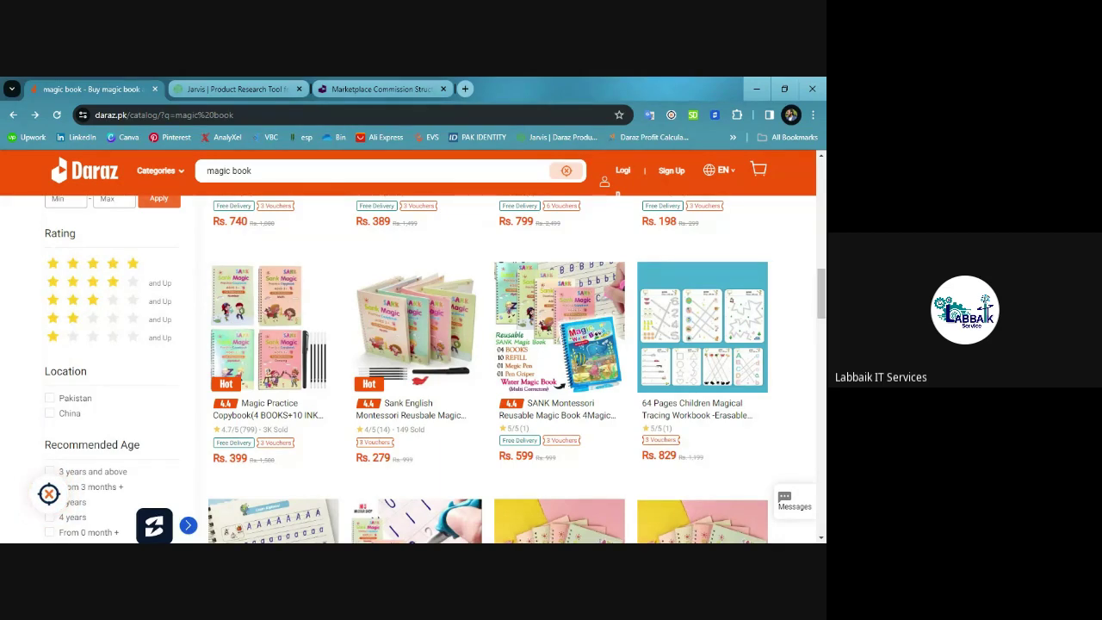
left_click(372, 89)
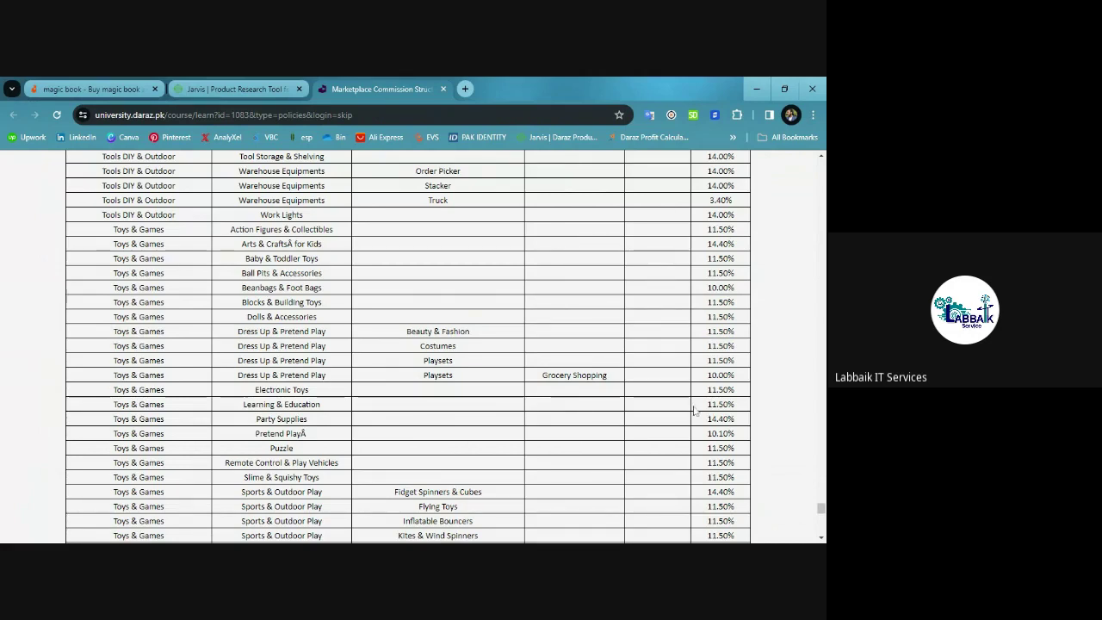
In the Jarvis calculator, set VAT to 16% and clear the 2% payment handling fee.
left_click(290, 83)
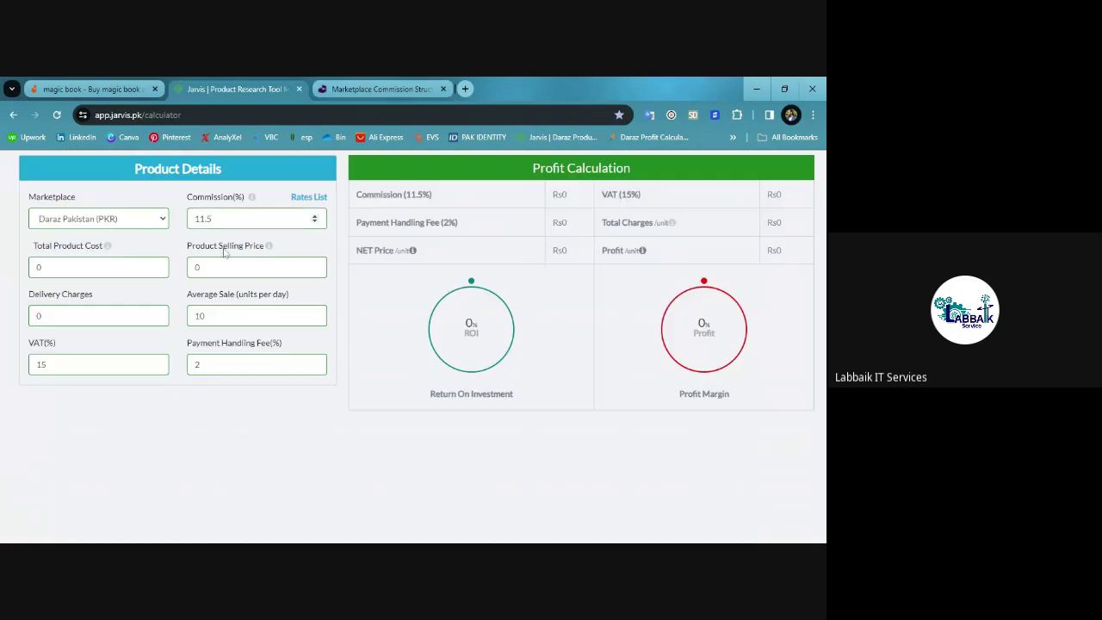
left_click(212, 219)
left_click(43, 364)
key("BackSpace")
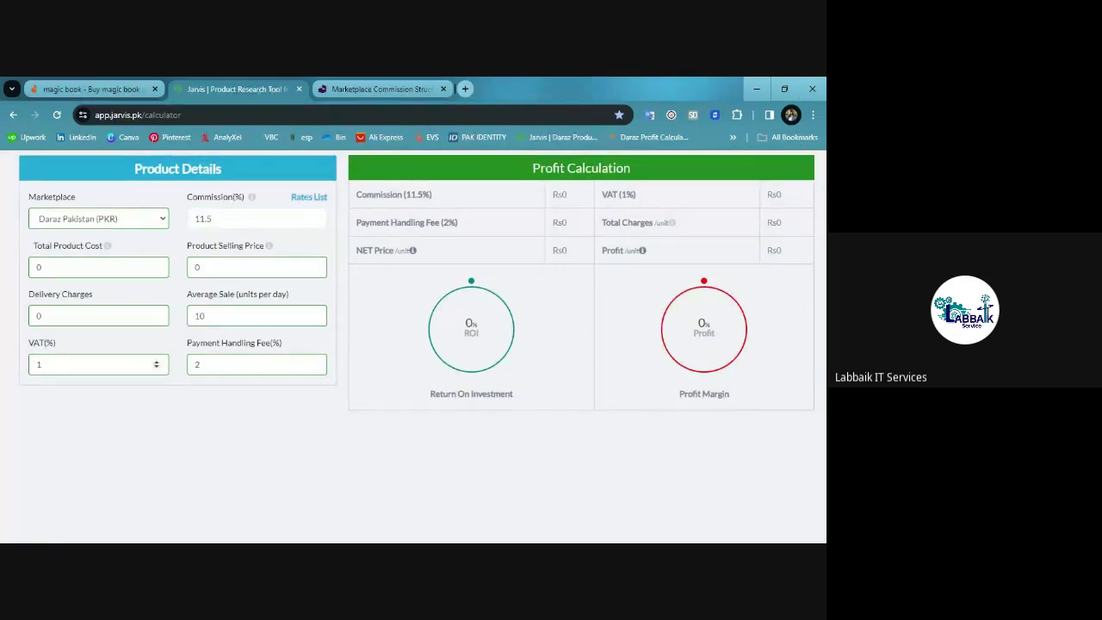
type("6")
left_click(206, 364)
key("BackSpace")
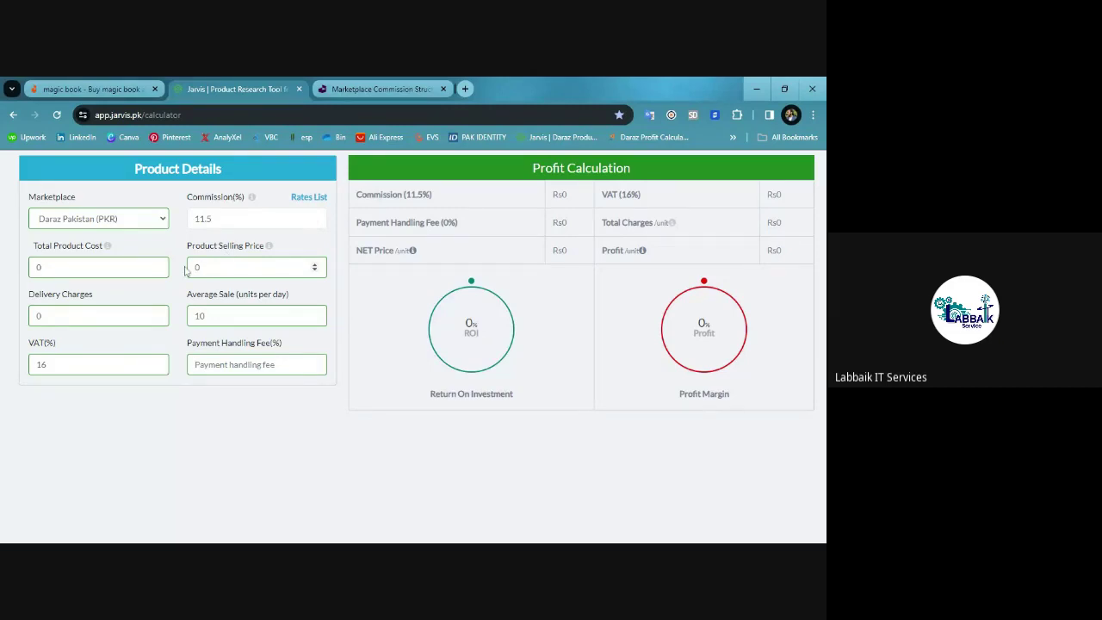
Enter a selling price of 325 and delivery charges of 109.
key("BackSpace")
type("32")
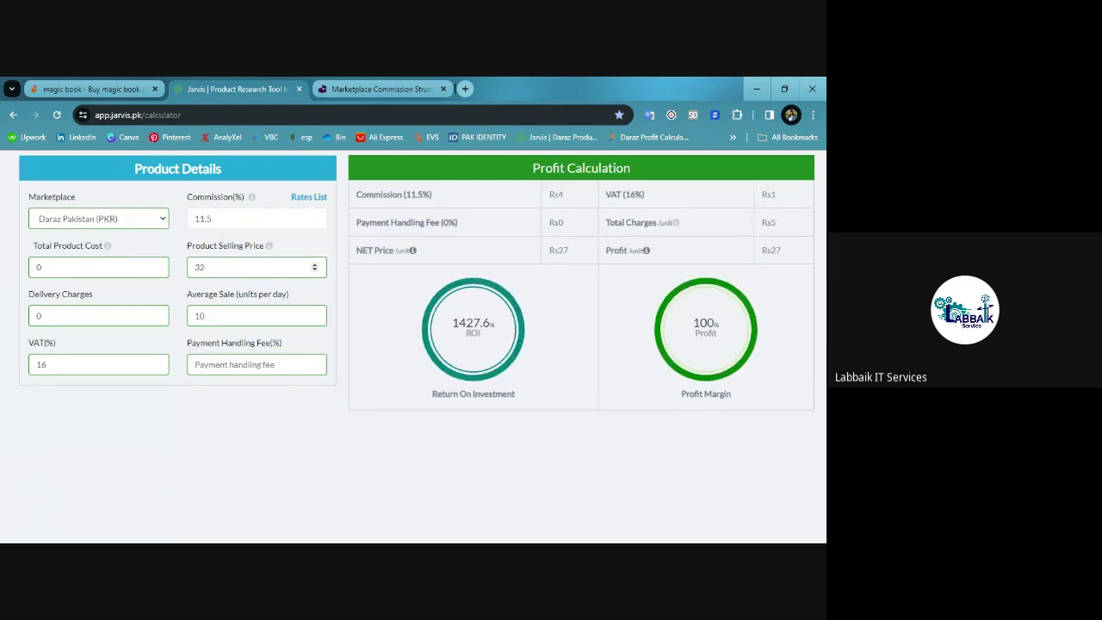
type("5")
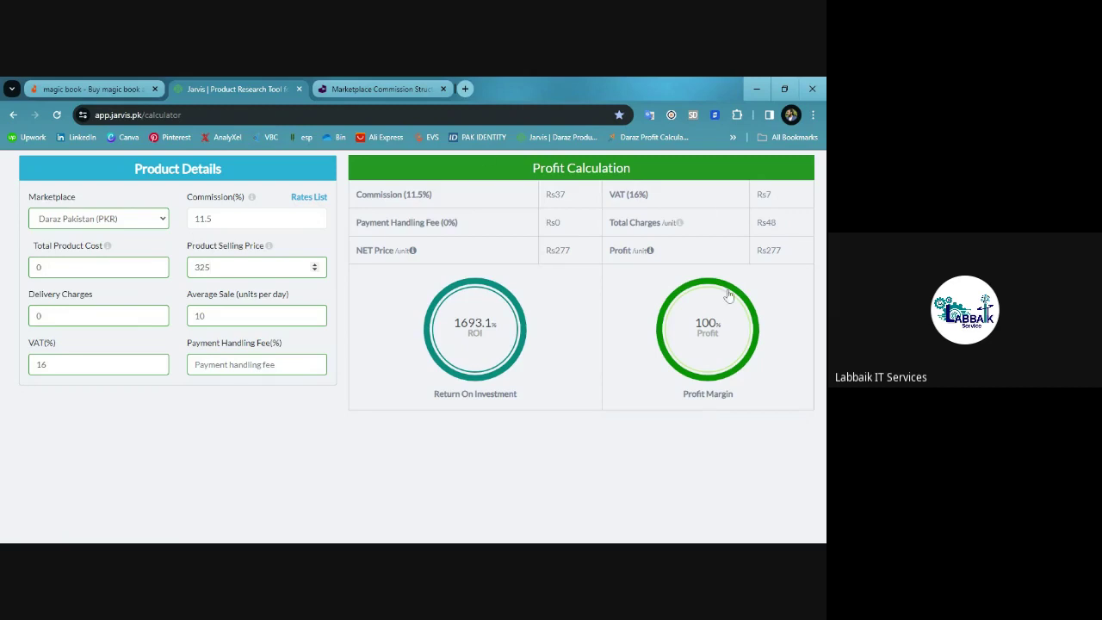
left_click(129, 316)
left_click_drag(41, 316, 28, 319)
type("1")
type("9")
key("BackSpace")
type("000")
key("BackSpace")
key("BackSpace")
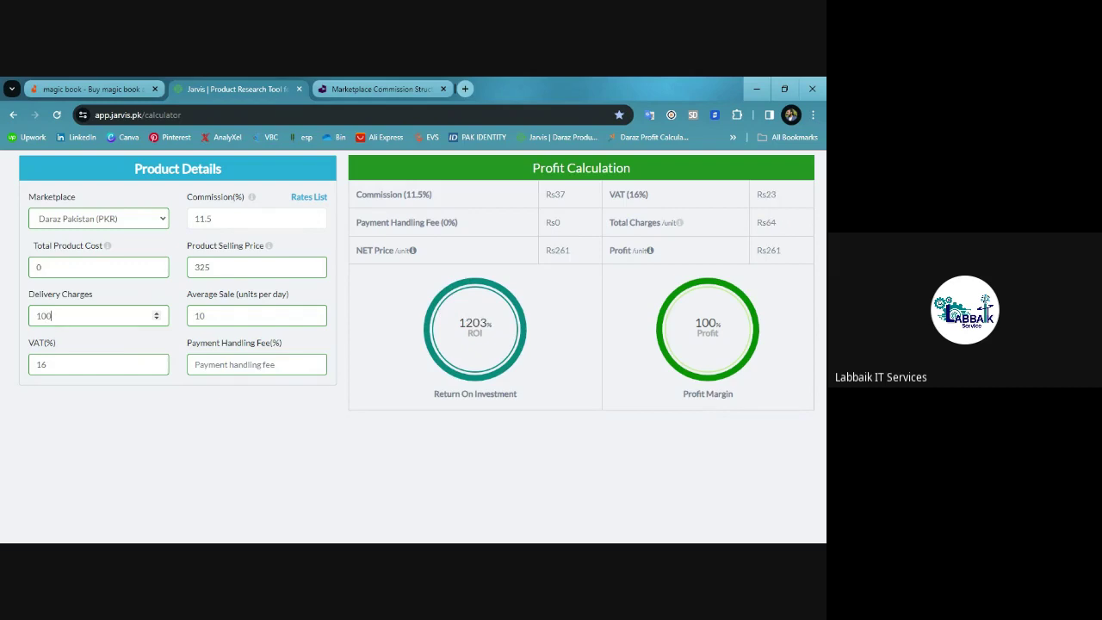
type("9")
key("Tab")
double_click(38, 267)
type("200")
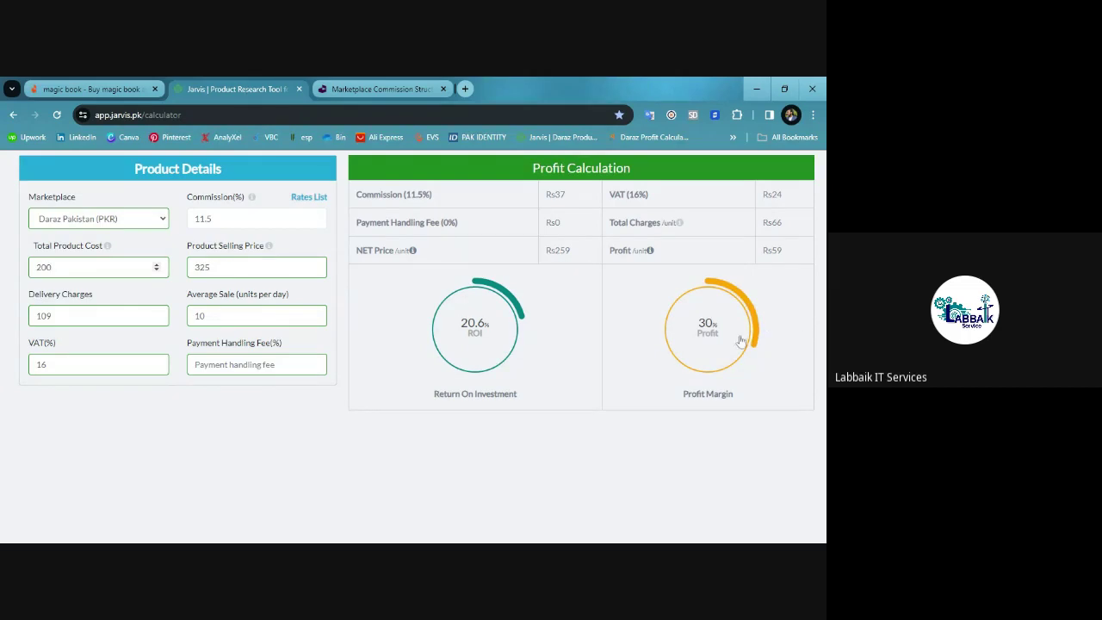
key("BackSpace")
key("BackSpace")
key("BackSpace")
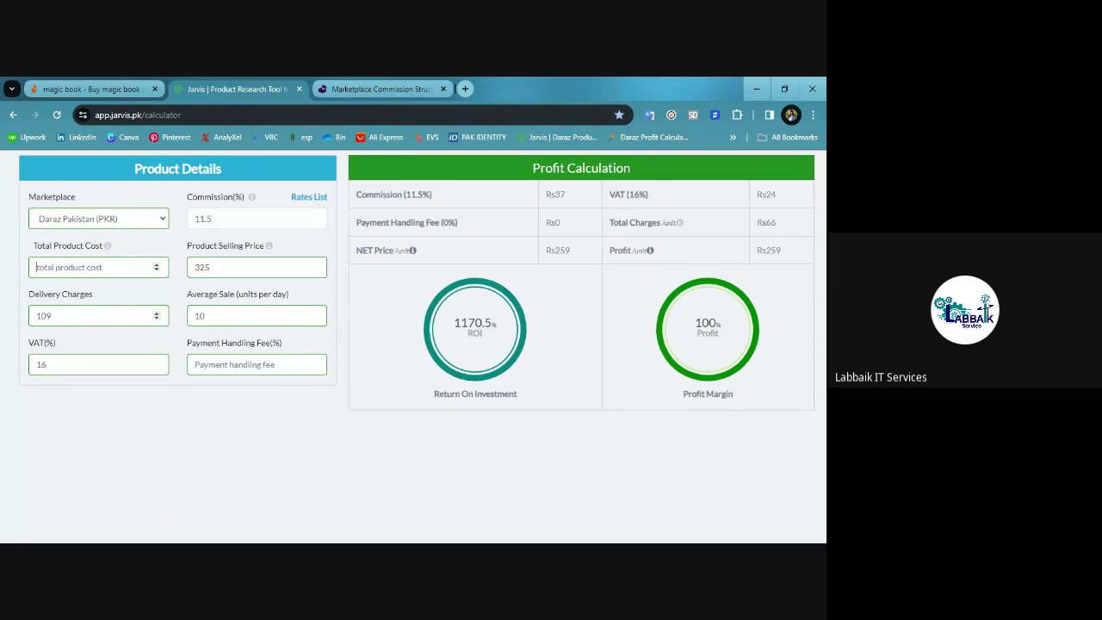
Open the Rs. 338 SANK Montessori Reusable Magic Book listing from the results and attempt Buy Now.
left_click(80, 84)
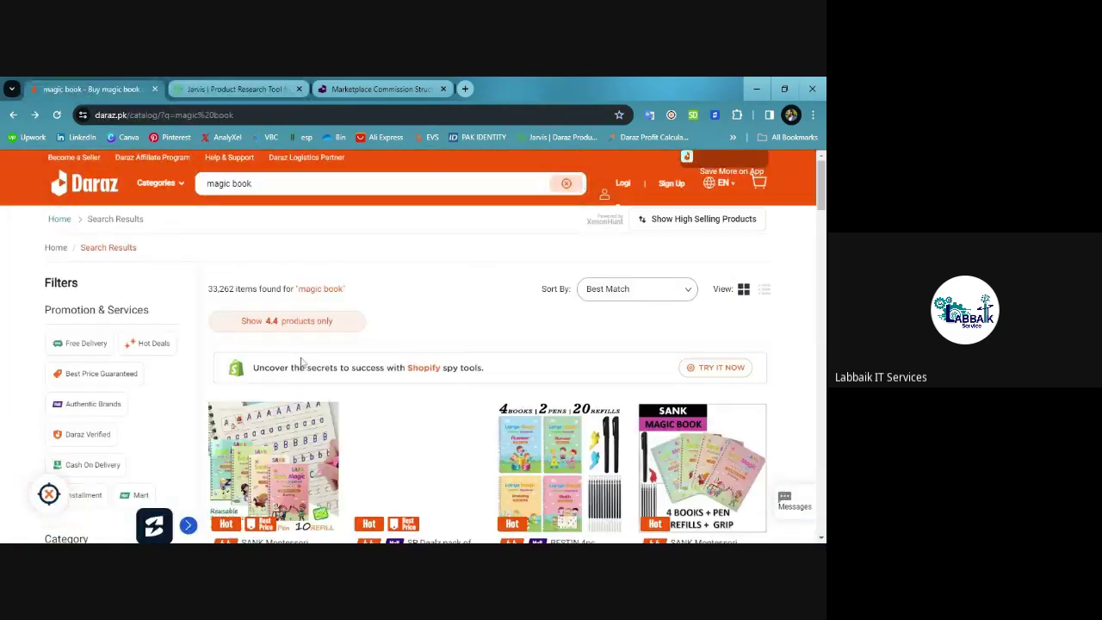
scroll(303, 297, "down", 3)
left_click(303, 297)
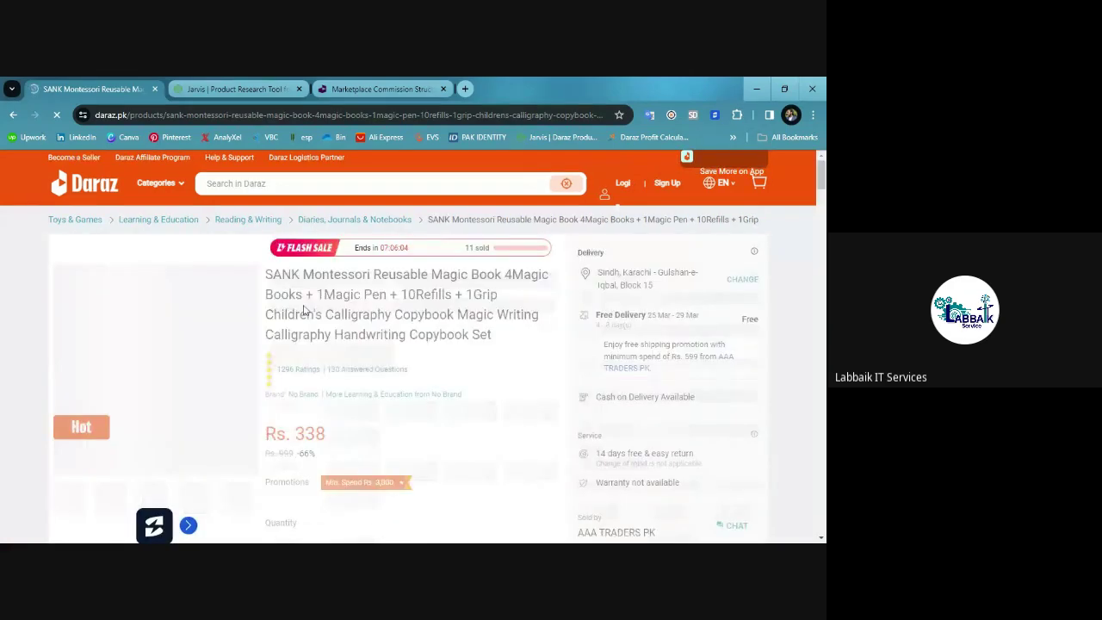
scroll(303, 310, "down", 1)
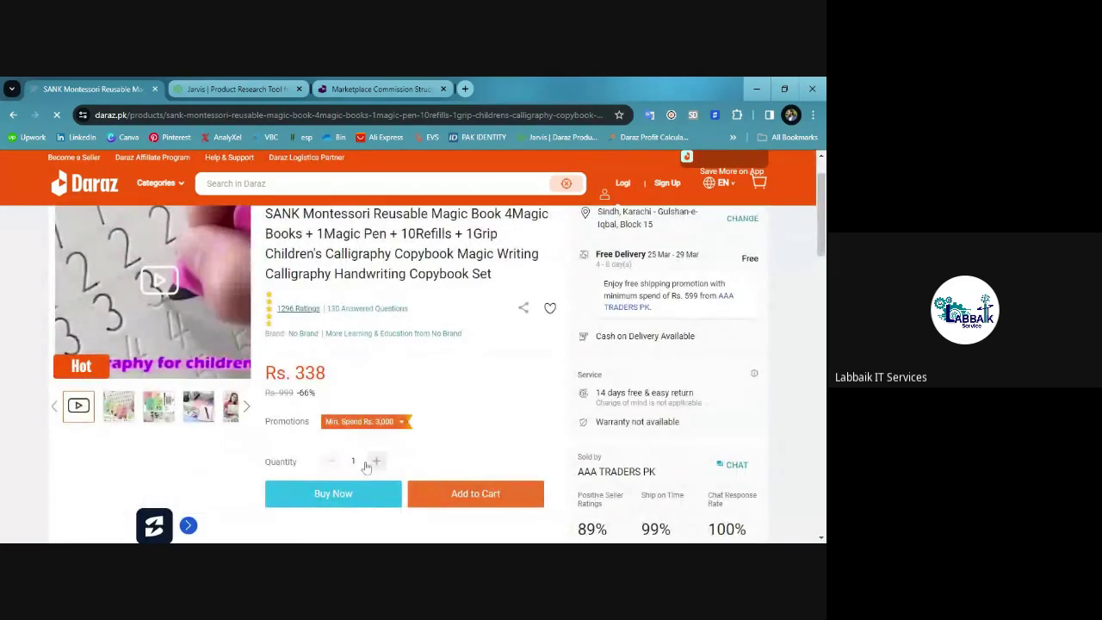
left_click(372, 492)
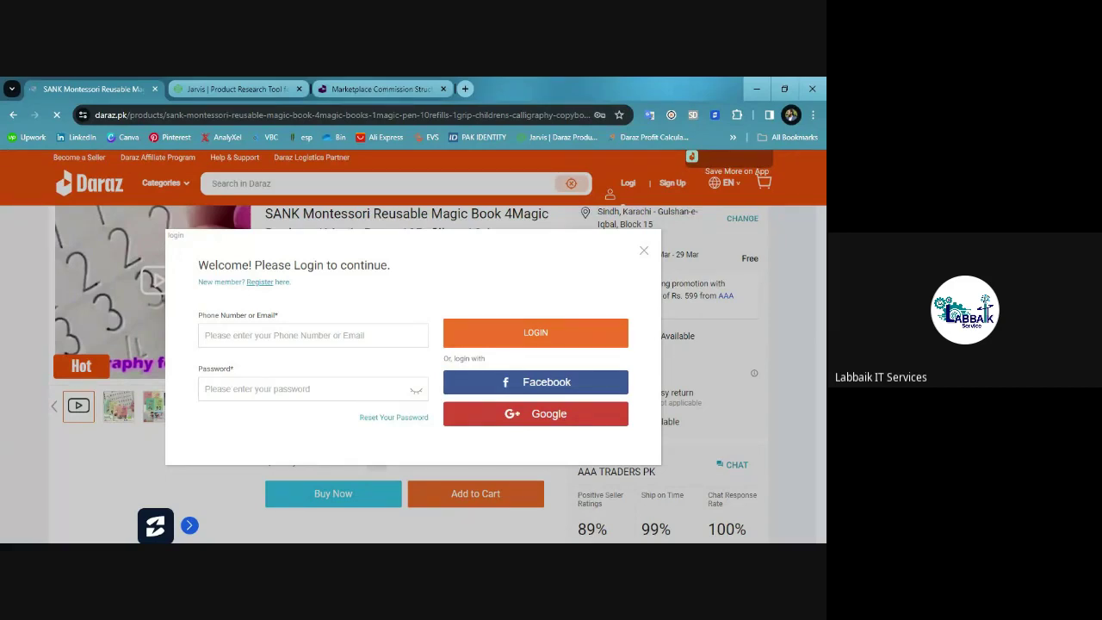
Dismiss the login prompt, review the Rs. 338 revenue breakdown, then start entering Jarvis's total product cost.
left_click(642, 252)
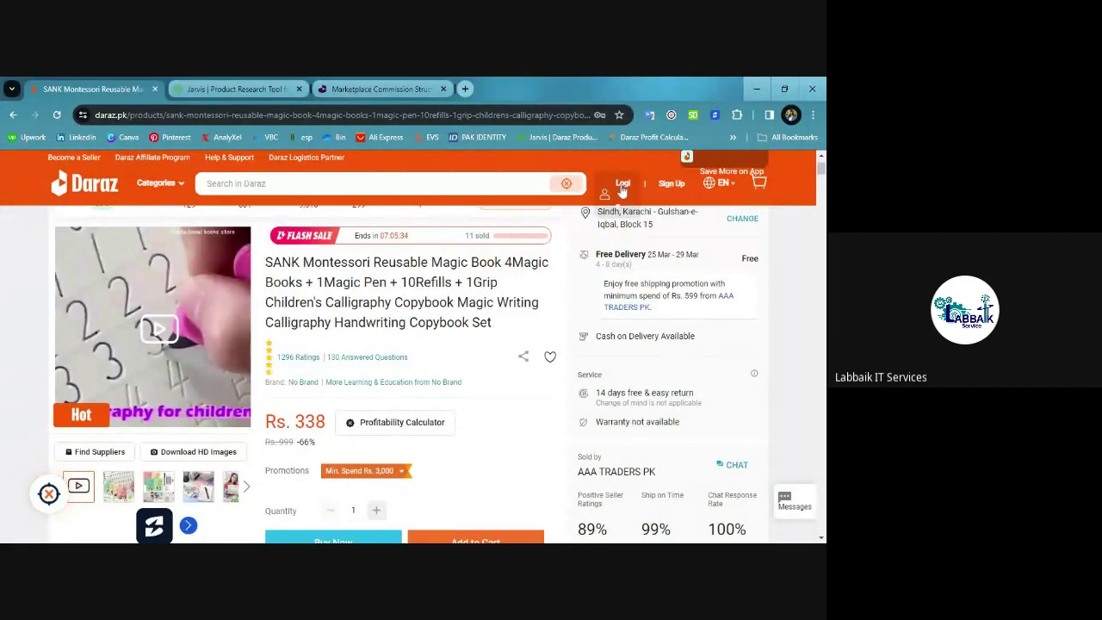
scroll(622, 189, "down", 1)
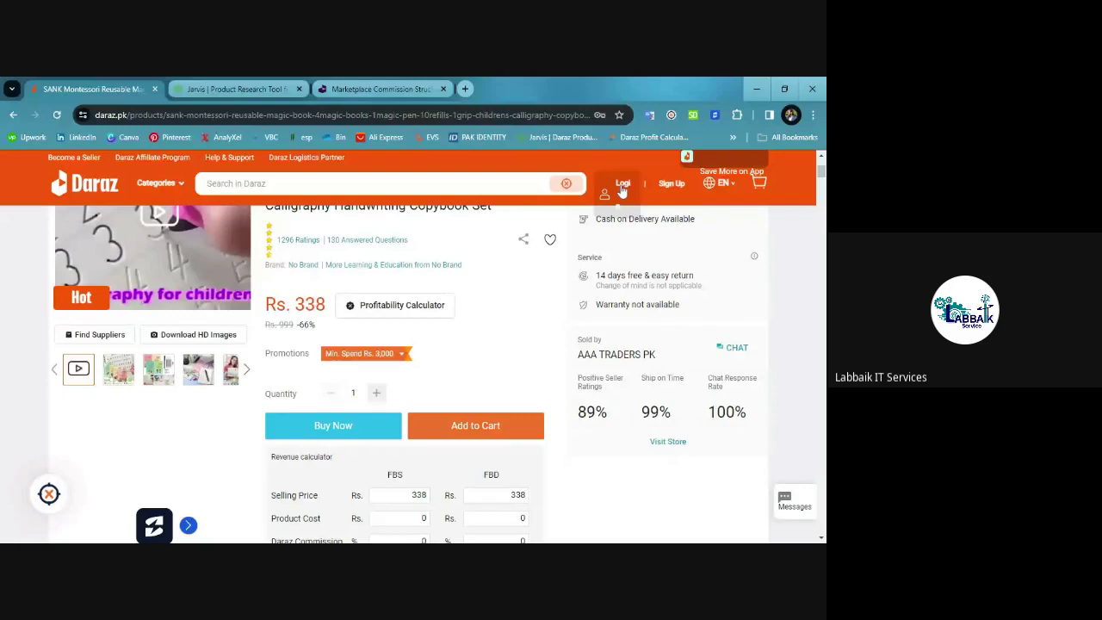
scroll(622, 190, "down", 1)
scroll(623, 190, "down", 1)
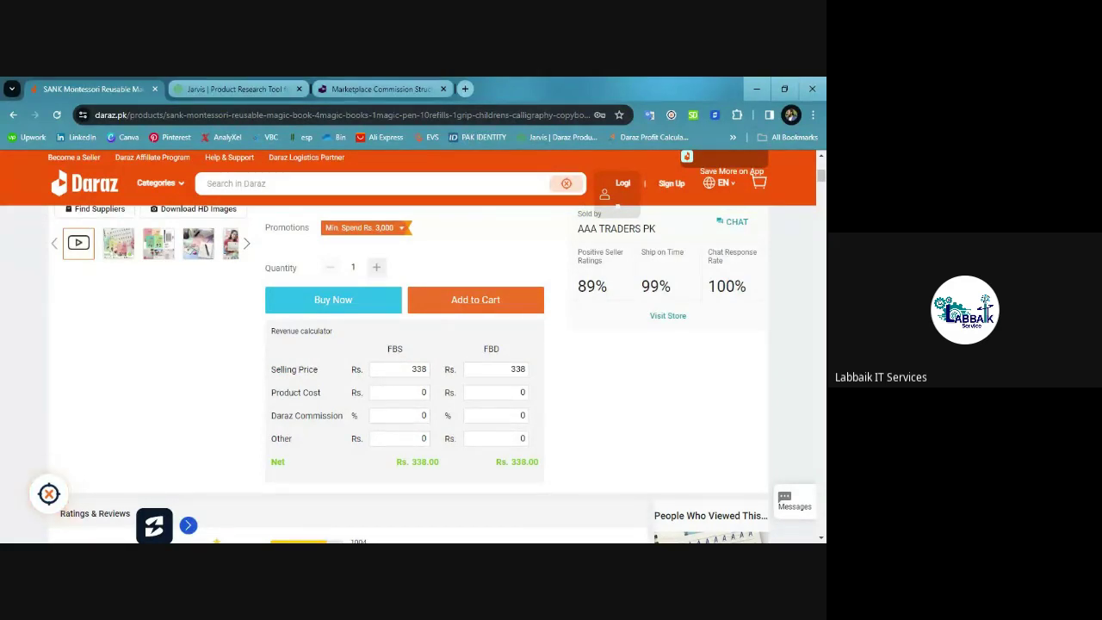
left_click(191, 84)
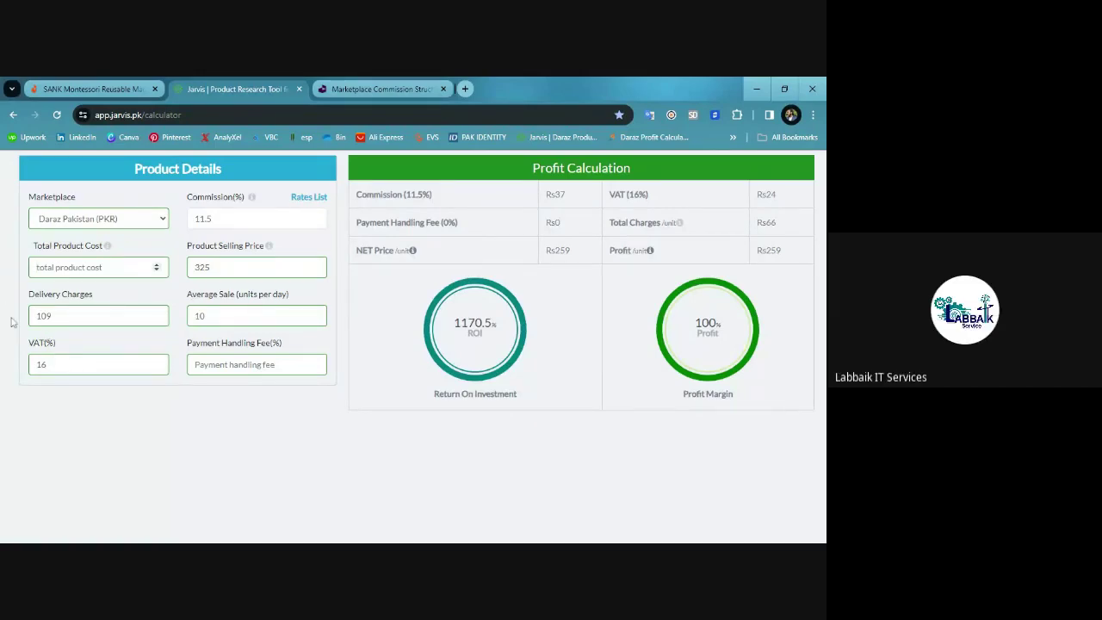
left_click(36, 266)
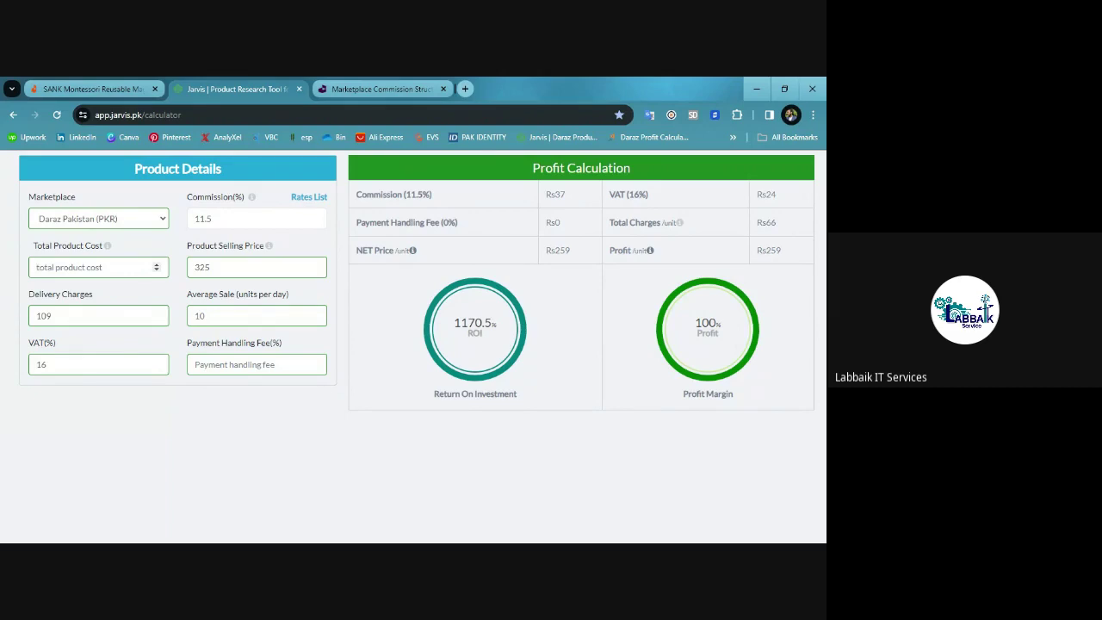